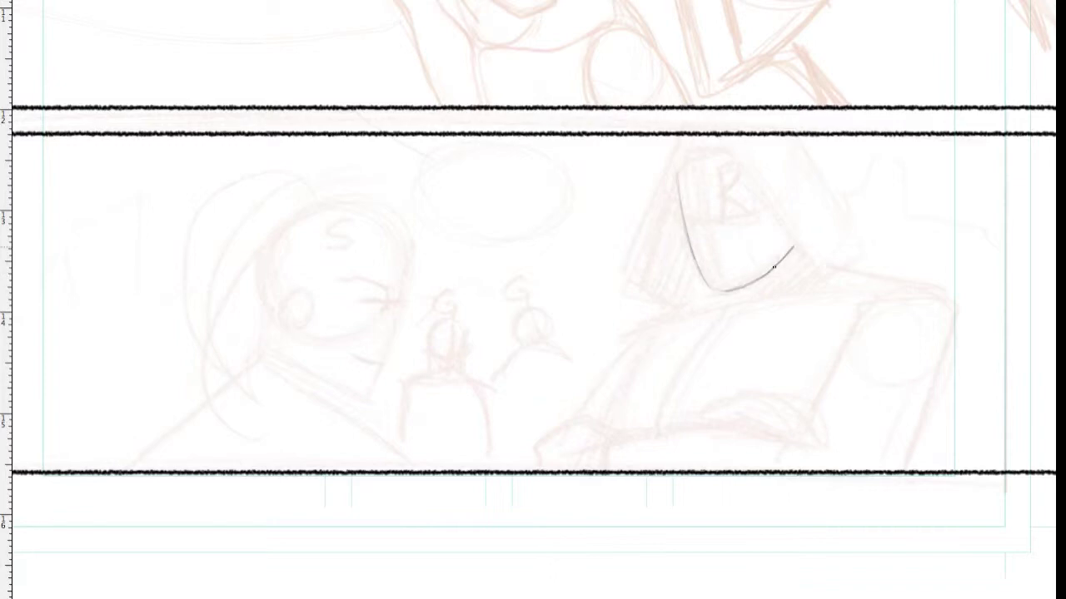
# Step: Ink the masked figure's shoulder curve and the shoulder line out from the neck
pyautogui.moveTo(827, 266); pyautogui.dragTo(947, 366)
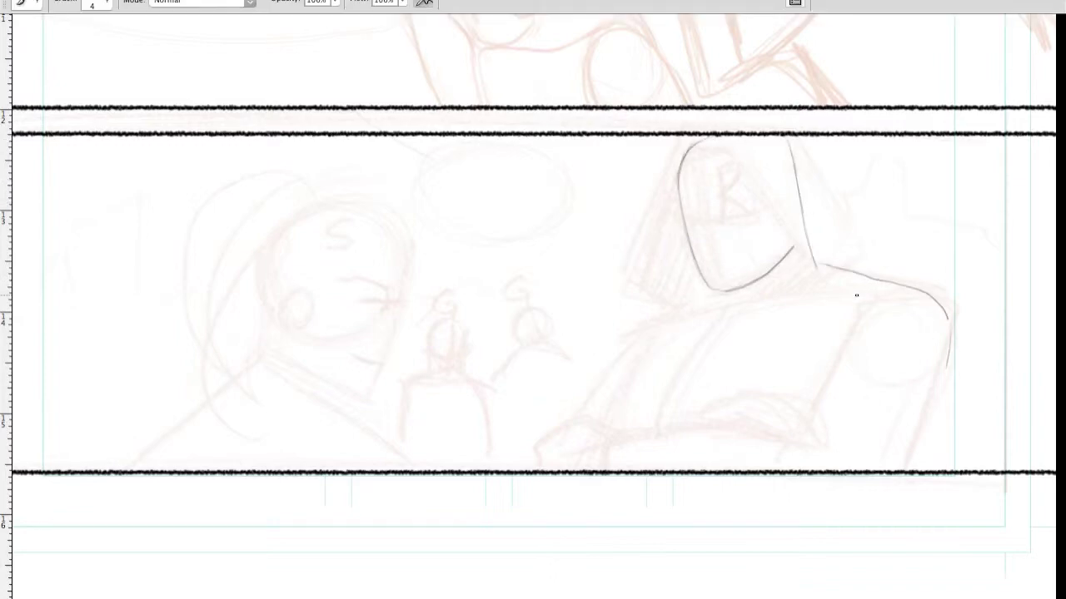
pyautogui.keyDown('ctrl'); pyautogui.click(877, 343); pyautogui.keyUp('ctrl')
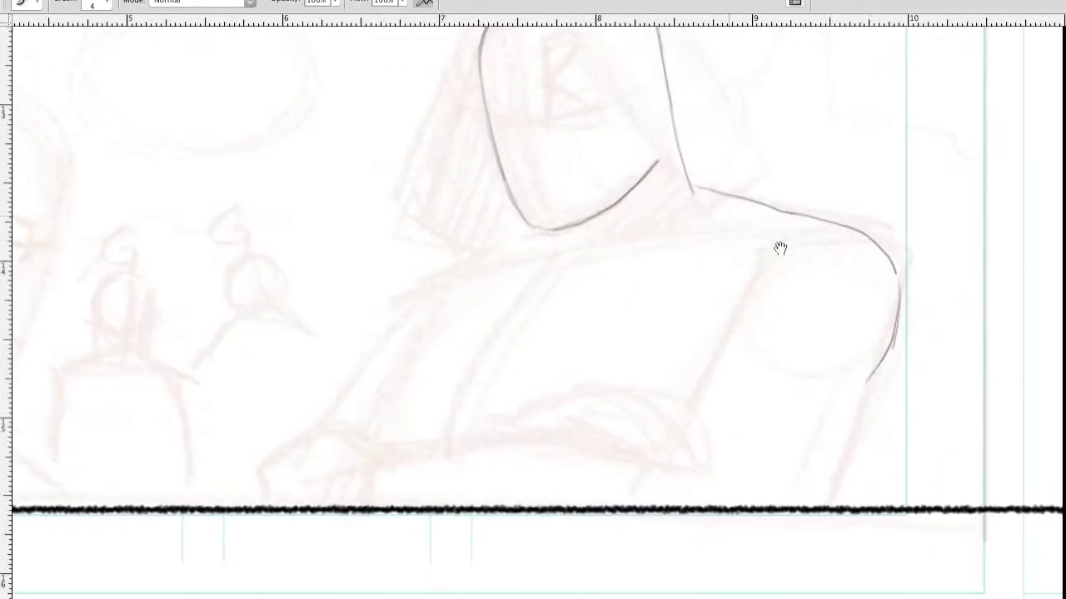
pyautogui.moveTo(548, 279); pyautogui.dragTo(770, 232)
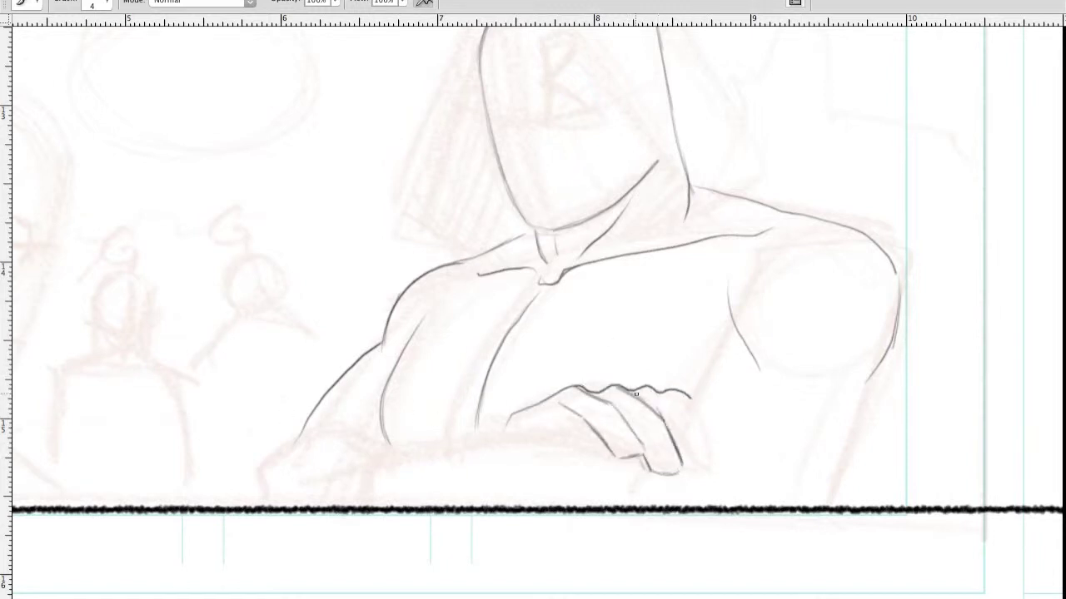
# Step: Erase the hand's bottom fingertip strokes and ink the forearm, arm and body contours
pyautogui.press('e')
pyautogui.moveTo(709, 452); pyautogui.dragTo(681, 487)
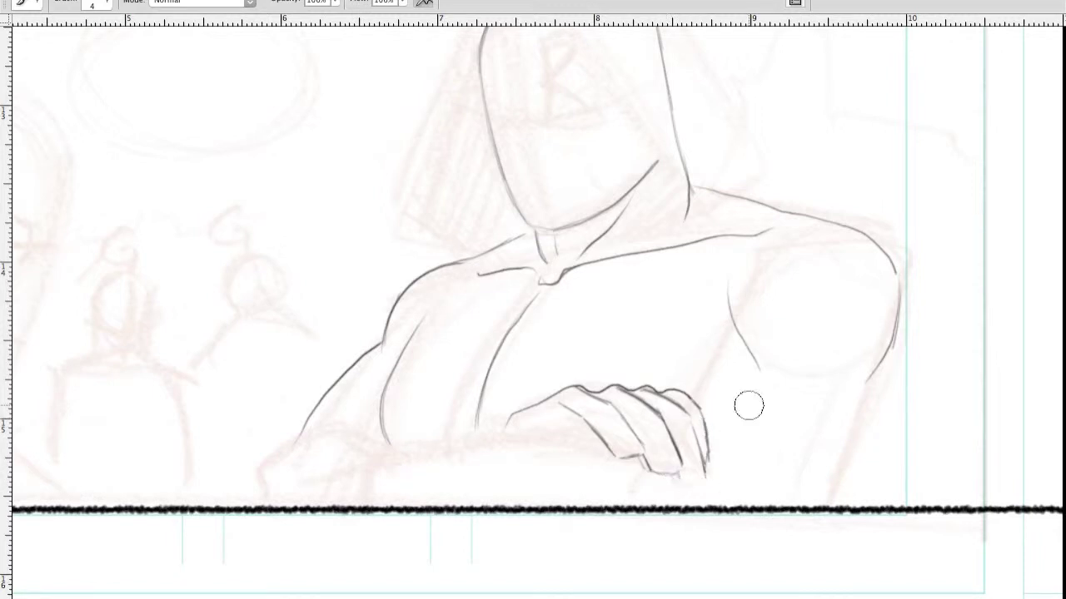
pyautogui.moveTo(478, 440); pyautogui.dragTo(366, 492)
pyautogui.moveTo(699, 402); pyautogui.dragTo(755, 430)
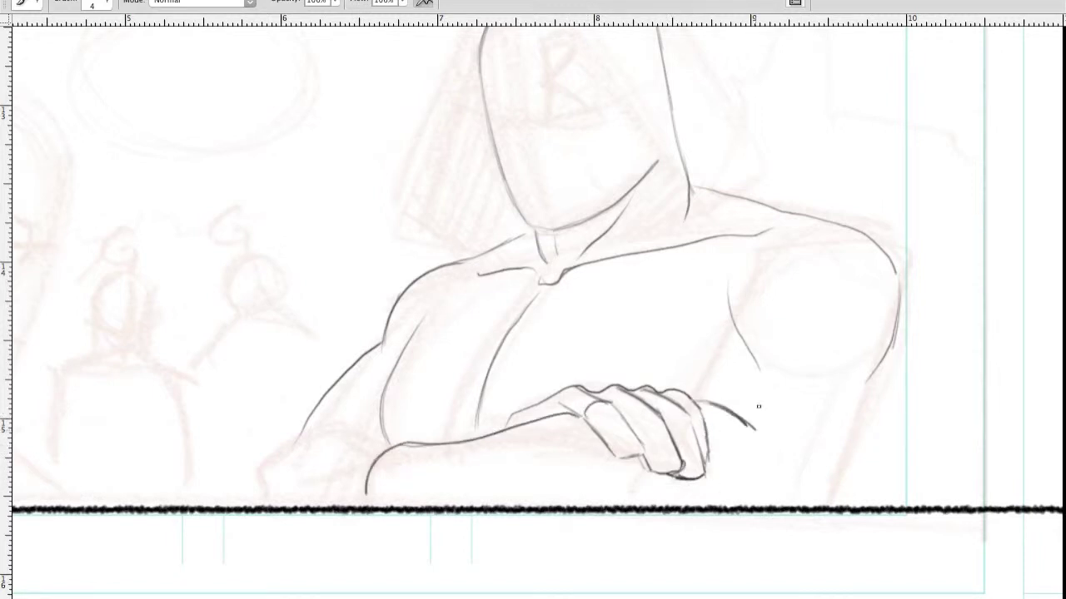
pyautogui.moveTo(732, 316); pyautogui.dragTo(679, 391)
pyautogui.moveTo(889, 343)
pyautogui.mouseDown()
pyautogui.moveTo(882, 404)
pyautogui.moveTo(845, 475)
pyautogui.mouseUp()
pyautogui.moveTo(787, 412)
pyautogui.mouseDown()
pyautogui.moveTo(770, 487)
pyautogui.moveTo(534, 473)
pyautogui.mouseUp()
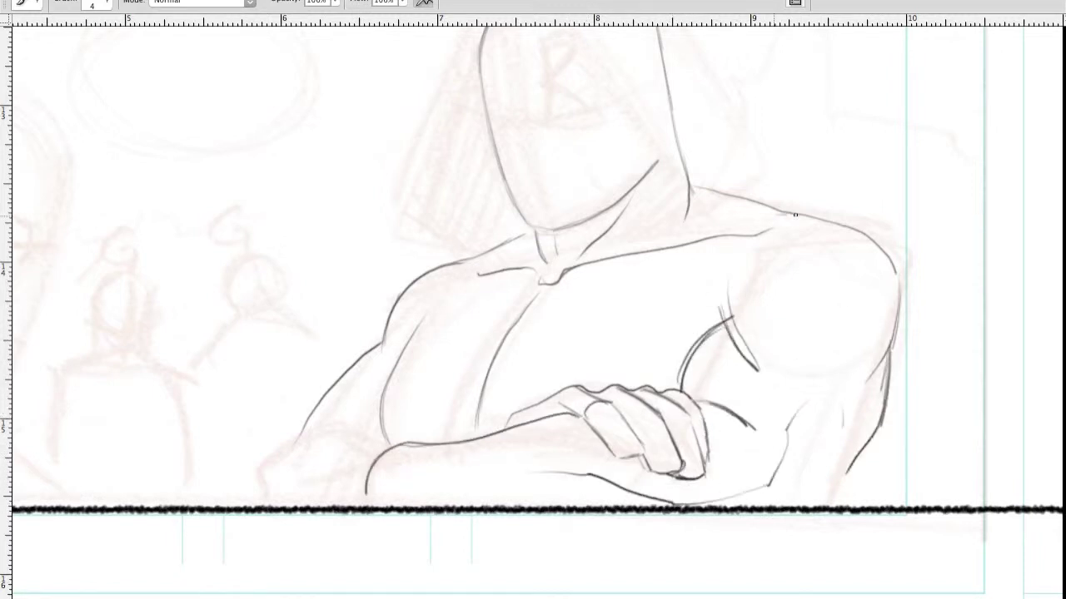
pyautogui.moveTo(795, 215); pyautogui.dragTo(895, 363)
# Step: Draw a vertical centre line down the helmet
pyautogui.hotkey('ctrl', '-')
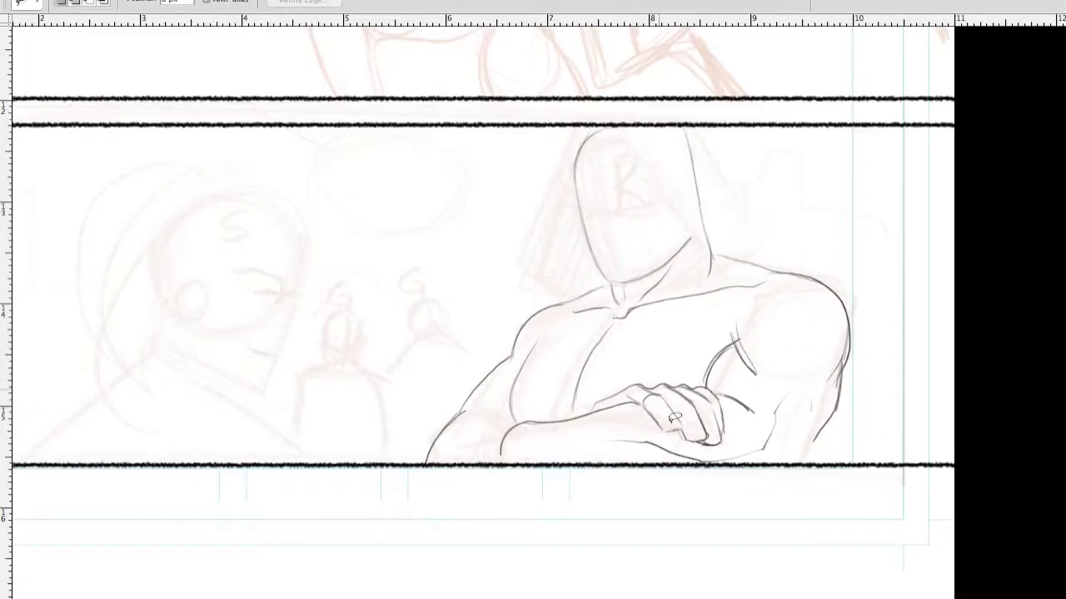
pyautogui.press('l')
pyautogui.hotkey('ctrl', 'd')
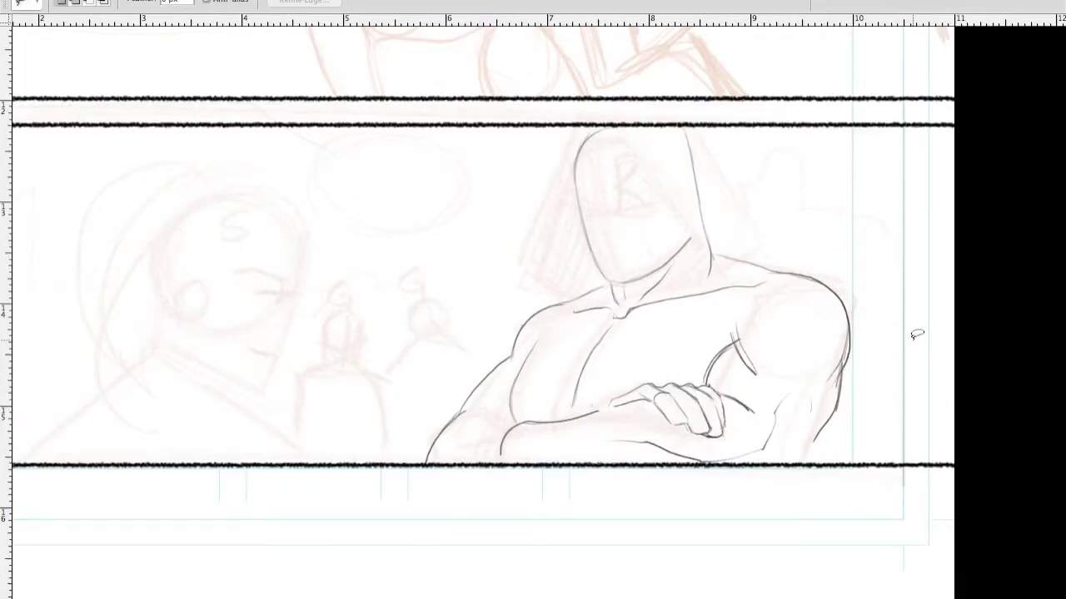
pyautogui.press('b')
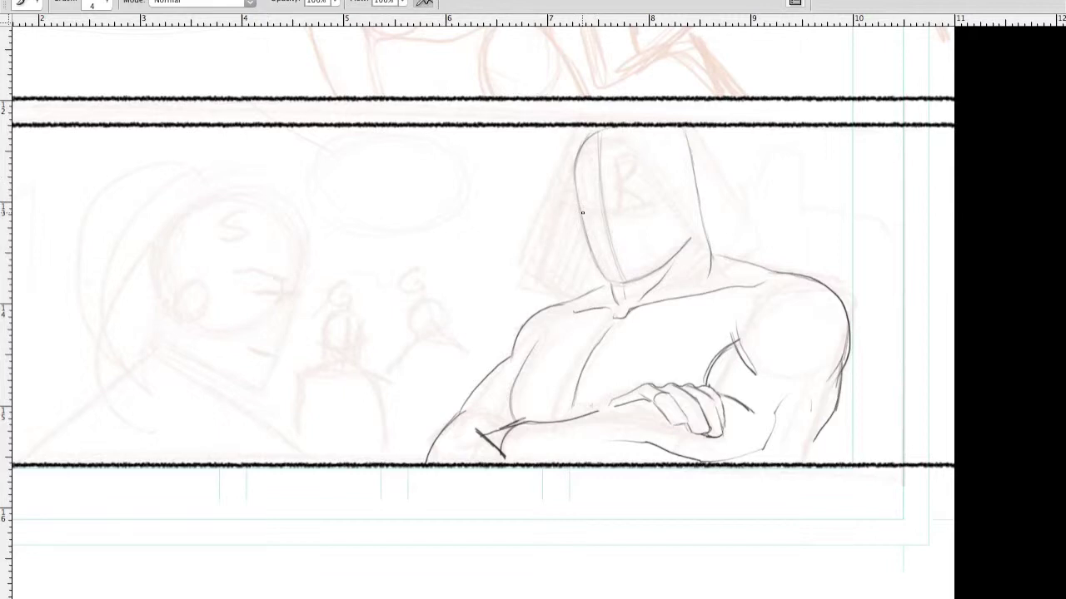
pyautogui.moveTo(646, 136); pyautogui.dragTo(663, 250)
pyautogui.scroll(2, 642, 208)
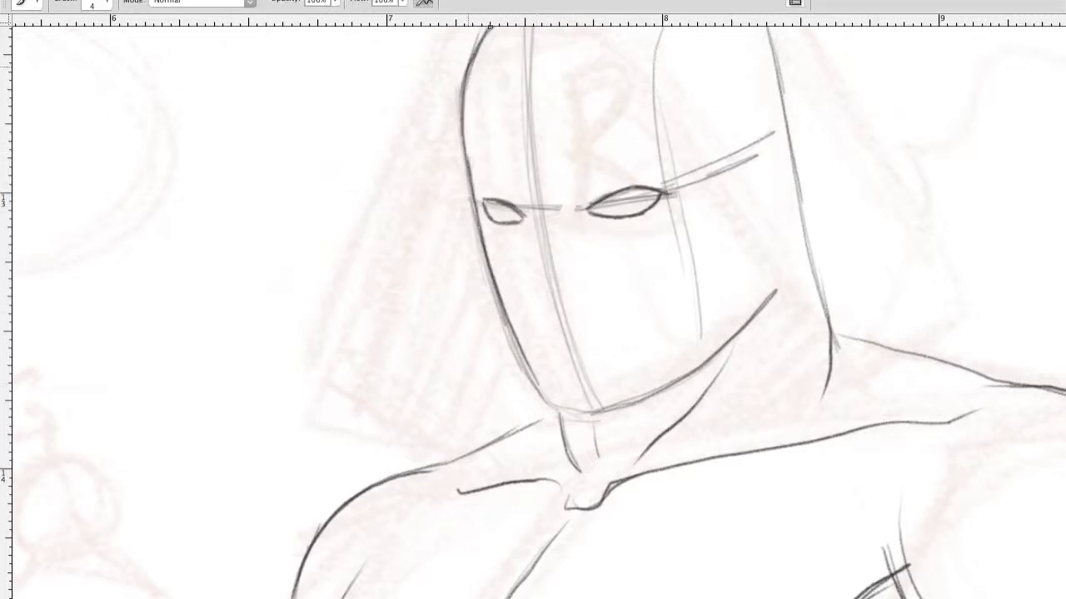
# Step: Darken the helmet's chin line and restroke the head's outline
pyautogui.moveTo(551, 408)
pyautogui.mouseDown()
pyautogui.moveTo(638, 406)
pyautogui.moveTo(741, 320)
pyautogui.mouseUp()
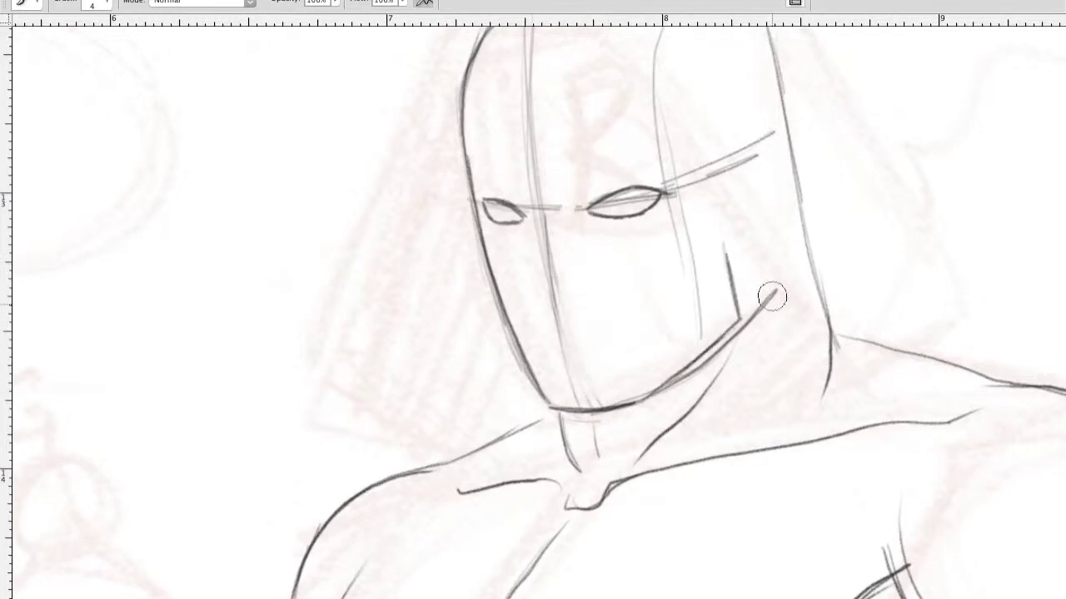
pyautogui.hotkey('ctrl', 'z')
pyautogui.moveTo(729, 251)
pyautogui.mouseDown()
pyautogui.moveTo(736, 316)
pyautogui.moveTo(686, 366)
pyautogui.mouseUp()
pyautogui.scroll(-1, 749, 249)
pyautogui.moveTo(776, 230); pyautogui.dragTo(811, 329)
pyautogui.scroll(2, 799, 316)
pyautogui.moveTo(746, 102); pyautogui.dragTo(783, 304)
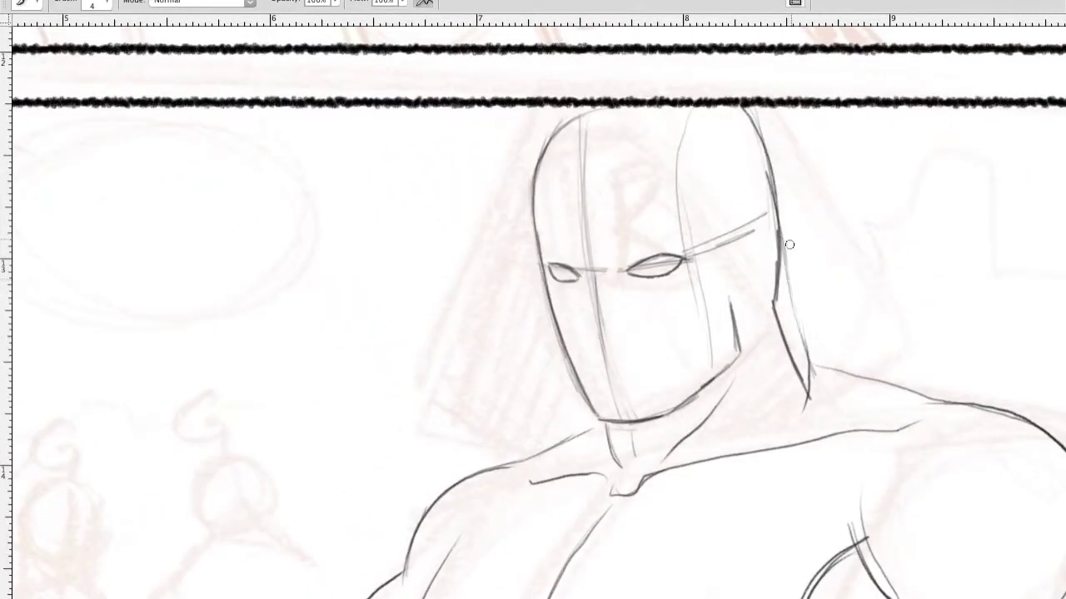
pyautogui.scroll(-2, 789, 244)
pyautogui.scroll(1, 789, 244)
# Step: Lasso the figure's head and scale it up with free transform
pyautogui.press('l')
pyautogui.moveTo(633, 179); pyautogui.dragTo(587, 187)
pyautogui.hotkey('ctrl', 't')
pyautogui.moveTo(725, 178); pyautogui.dragTo(742, 154)
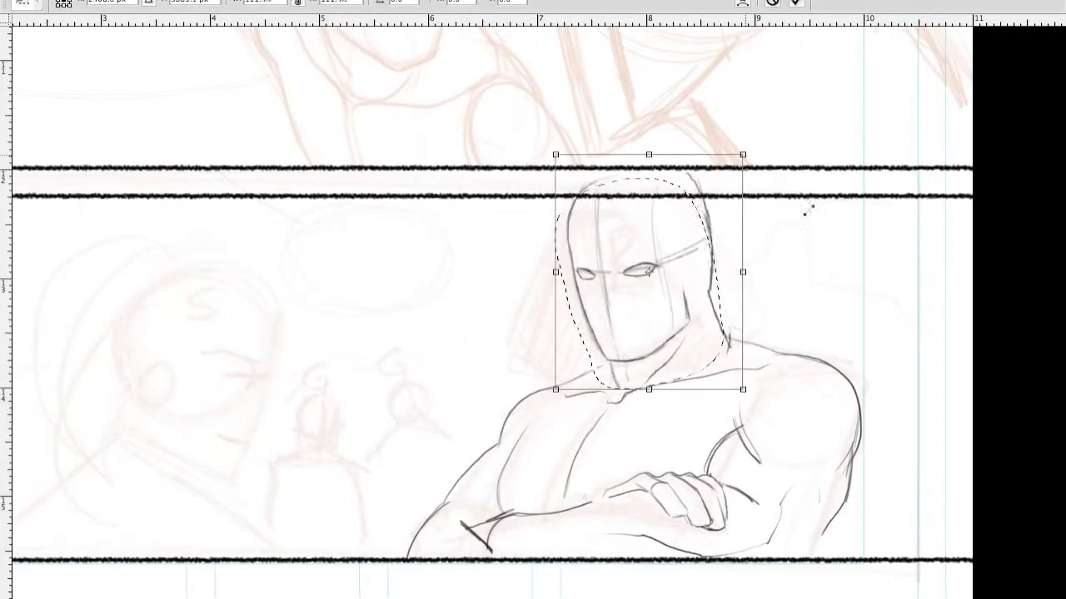
pyautogui.press('Return')
pyautogui.scroll(1, 754, 219)
pyautogui.moveTo(436, 130); pyautogui.dragTo(792, 209)
# Step: Shade both eye slits dark and nudge the right slit into place
pyautogui.press('b')
pyautogui.moveTo(629, 272); pyautogui.dragTo(658, 268)
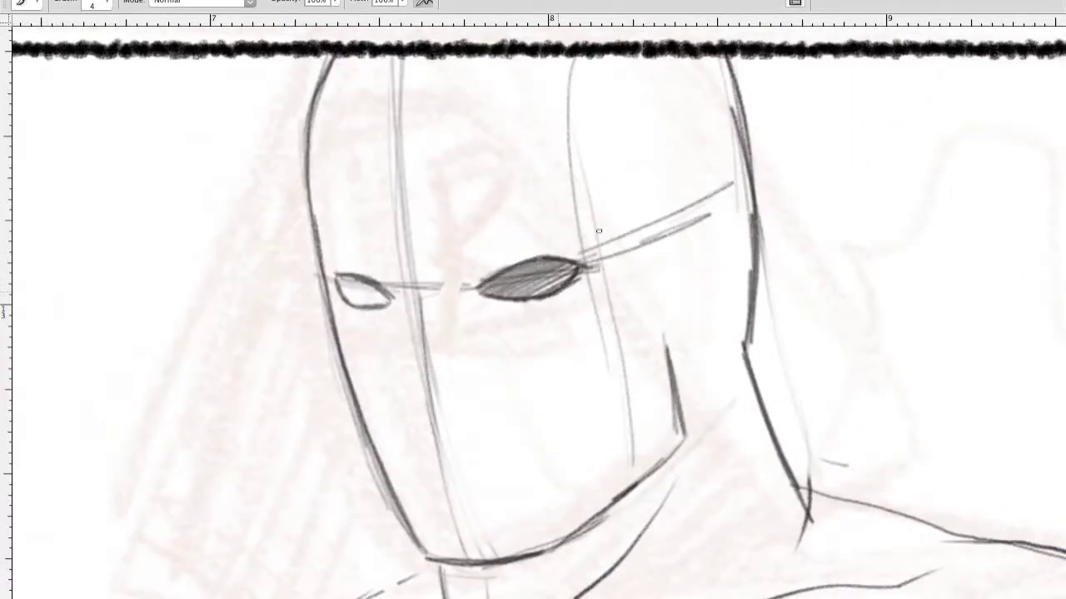
pyautogui.moveTo(337, 283)
pyautogui.mouseDown()
pyautogui.moveTo(391, 293)
pyautogui.moveTo(398, 304)
pyautogui.mouseUp()
pyautogui.press('l')
pyautogui.moveTo(595, 242); pyautogui.dragTo(592, 249)
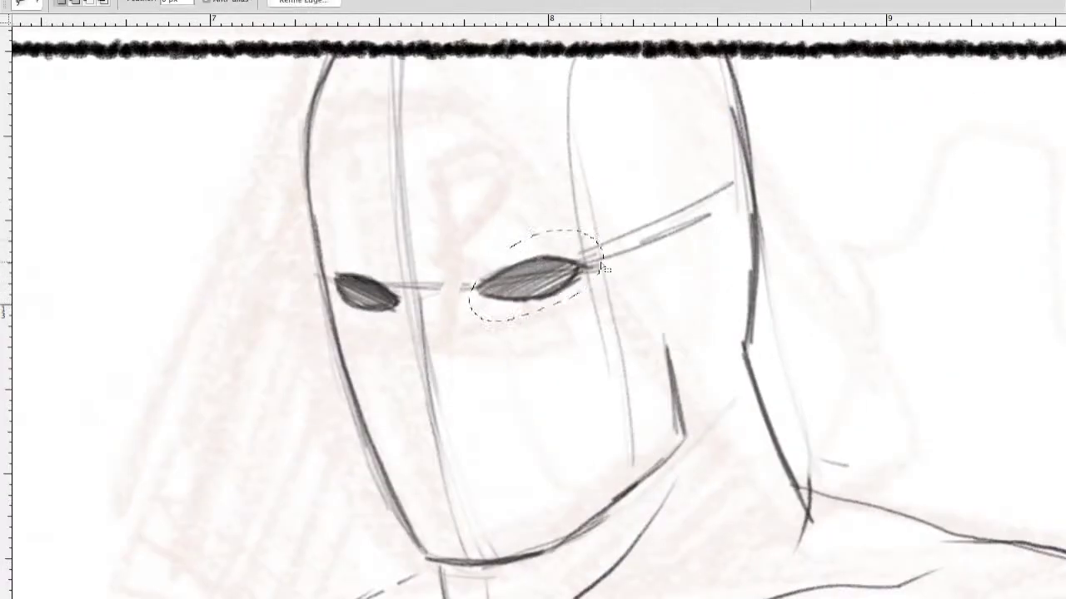
pyautogui.keyDown('ctrl'); pyautogui.moveTo(524, 279); pyautogui.dragTo(520, 283); pyautogui.keyUp('ctrl')
pyautogui.hotkey('ctrl', 'd')
# Step: Extend the mouth line and draw the diagonal jaw grille strokes
pyautogui.moveTo(490, 505); pyautogui.dragTo(555, 505)
pyautogui.moveTo(566, 502); pyautogui.dragTo(658, 437)
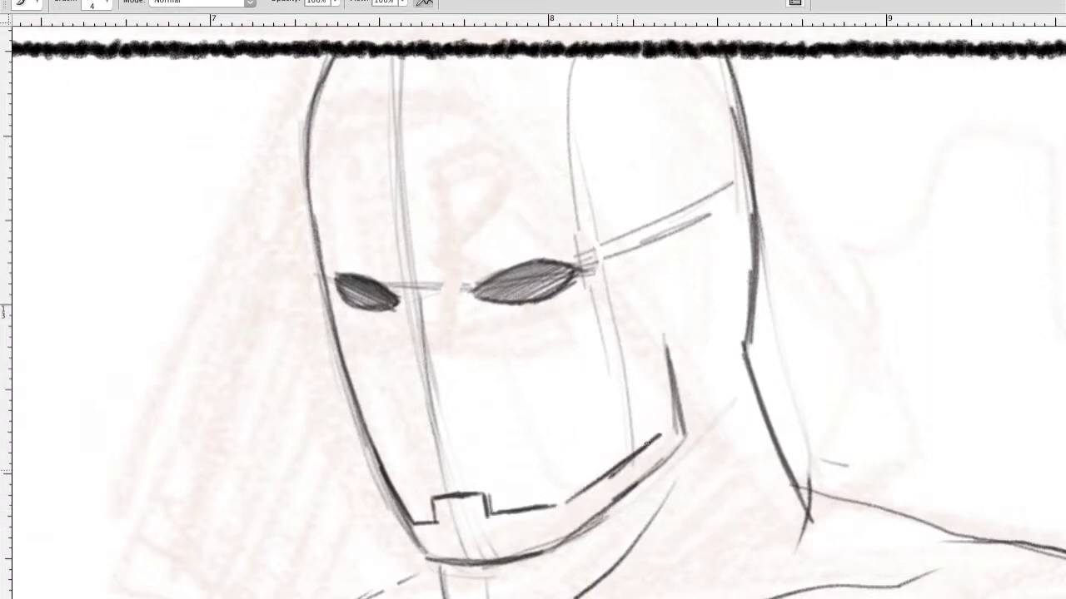
pyautogui.moveTo(354, 416)
pyautogui.mouseDown()
pyautogui.moveTo(559, 541)
pyautogui.moveTo(678, 449)
pyautogui.mouseUp()
pyautogui.moveTo(343, 375)
pyautogui.mouseDown()
pyautogui.moveTo(370, 471)
pyautogui.moveTo(420, 557)
pyautogui.mouseUp()
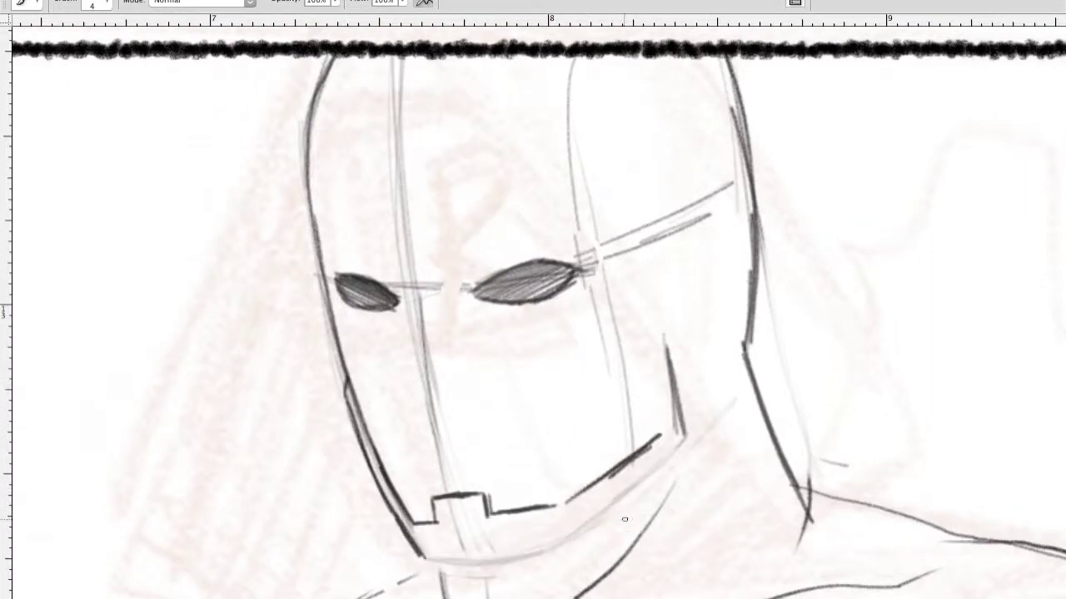
pyautogui.scroll(-5, 532, 333)
pyautogui.moveTo(408, 381)
pyautogui.mouseDown()
pyautogui.moveTo(539, 377)
pyautogui.moveTo(671, 267)
pyautogui.mouseUp()
pyautogui.scroll(-3, 582, 333)
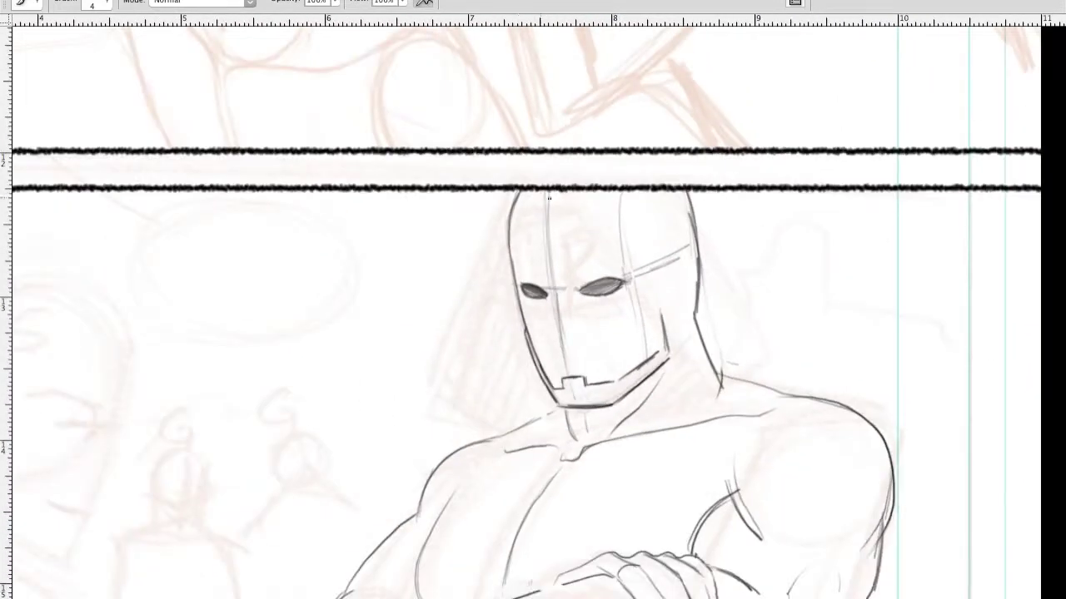
pyautogui.moveTo(549, 200); pyautogui.dragTo(668, 440)
# Step: Darken the helmet's left outline
pyautogui.moveTo(529, 431); pyautogui.dragTo(527, 214)
pyautogui.scroll(2, 598, 150)
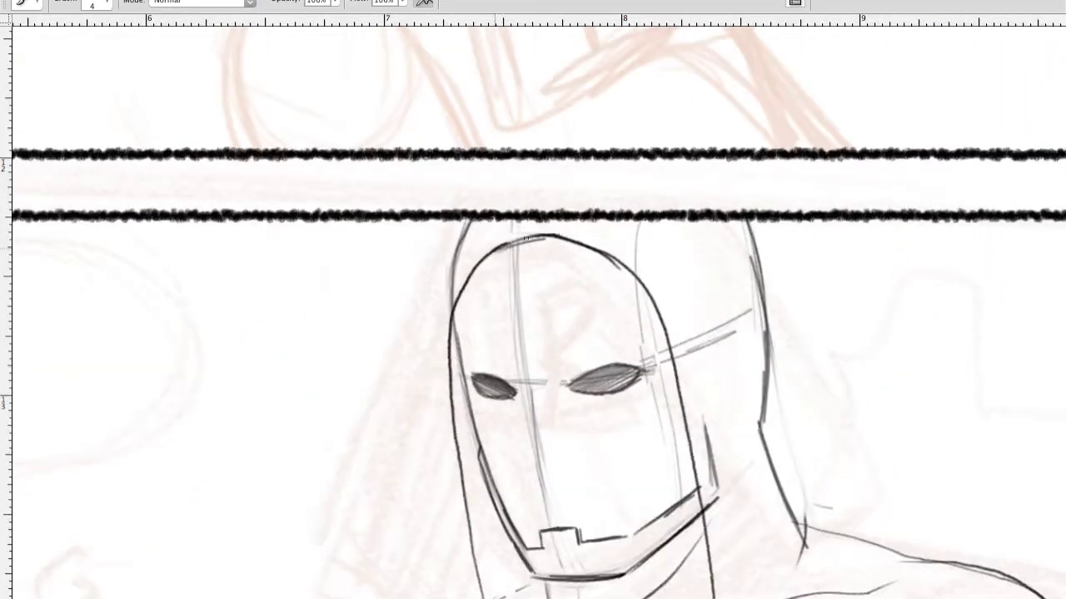
pyautogui.moveTo(457, 466)
pyautogui.mouseDown()
pyautogui.moveTo(460, 218)
pyautogui.moveTo(439, 408)
pyautogui.moveTo(458, 549)
pyautogui.mouseUp()
pyautogui.hotkey('ctrl', 'z')
pyautogui.scroll(-1, 527, 111)
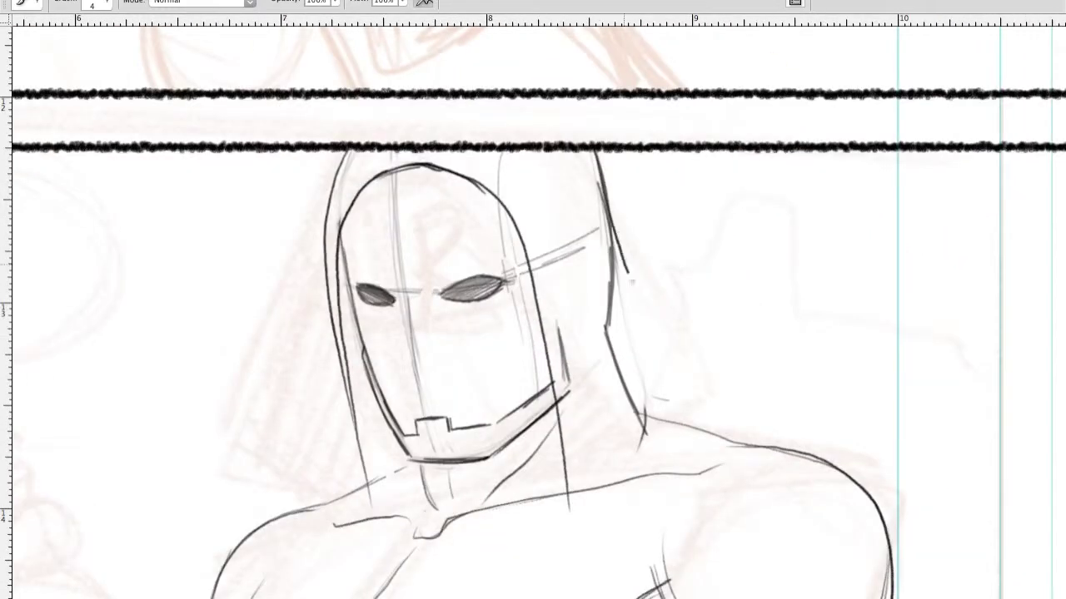
# Step: Darken the hood's right edge and draw an arc over the helmet, deleting the stray outer arc
pyautogui.moveTo(626, 275); pyautogui.dragTo(698, 431)
pyautogui.press('l')
pyautogui.moveTo(582, 179); pyautogui.dragTo(658, 450)
pyautogui.press('b')
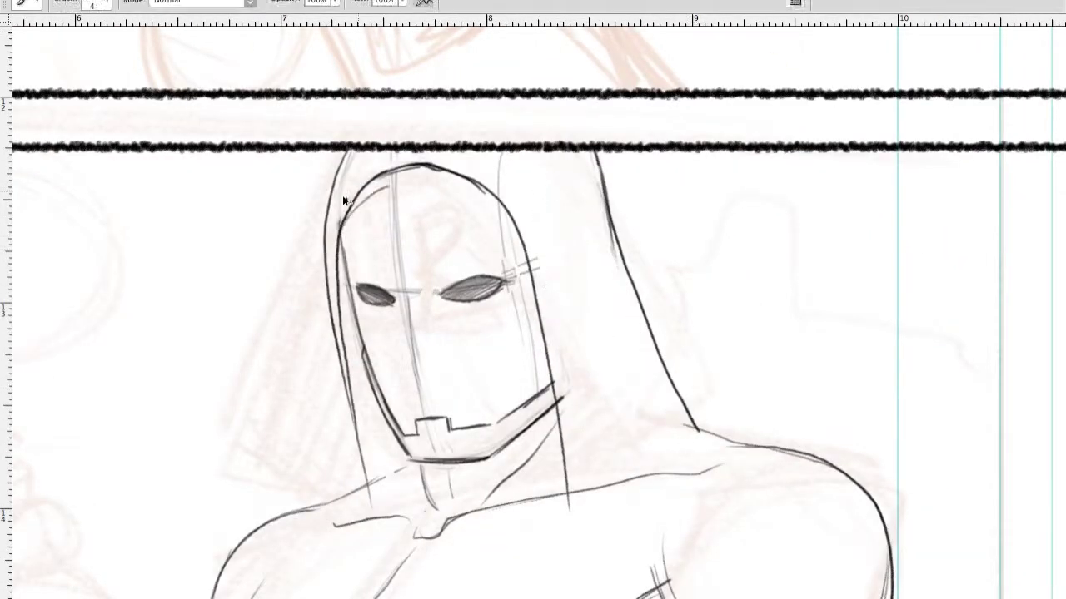
pyautogui.moveTo(341, 233)
pyautogui.mouseDown()
pyautogui.moveTo(518, 208)
pyautogui.moveTo(499, 195)
pyautogui.moveTo(528, 252)
pyautogui.mouseUp()
pyautogui.hotkey('ctrl', 'z')
pyautogui.press('l')
pyautogui.moveTo(449, 185); pyautogui.dragTo(500, 196)
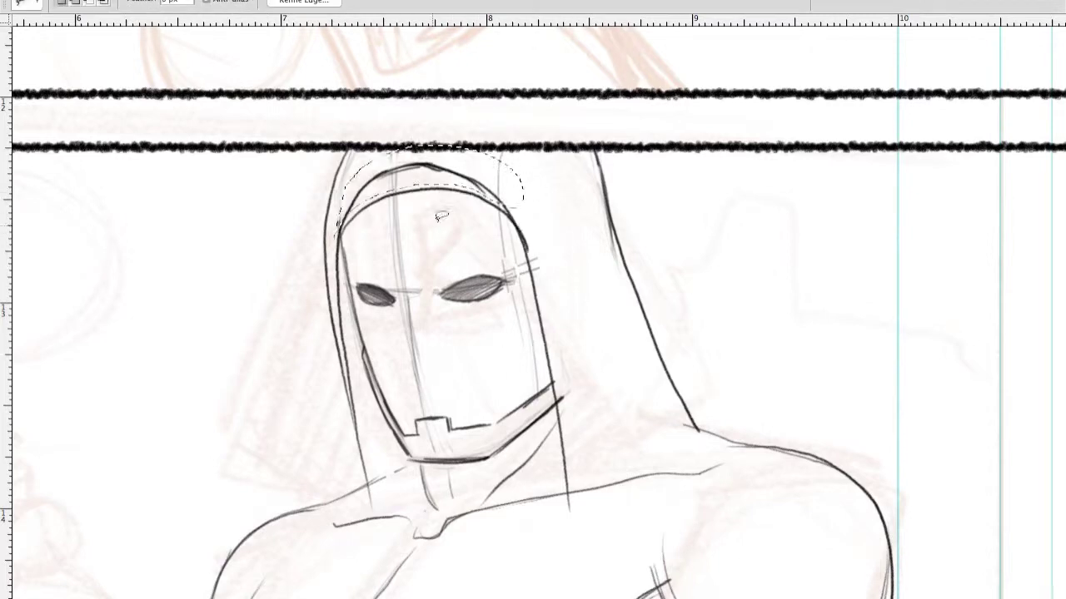
pyautogui.press('Delete')
pyautogui.hotkey('ctrl', 'd')
# Step: Redraw the hood's left edge straighter and draw the collar and diagonal chest line
pyautogui.press('b')
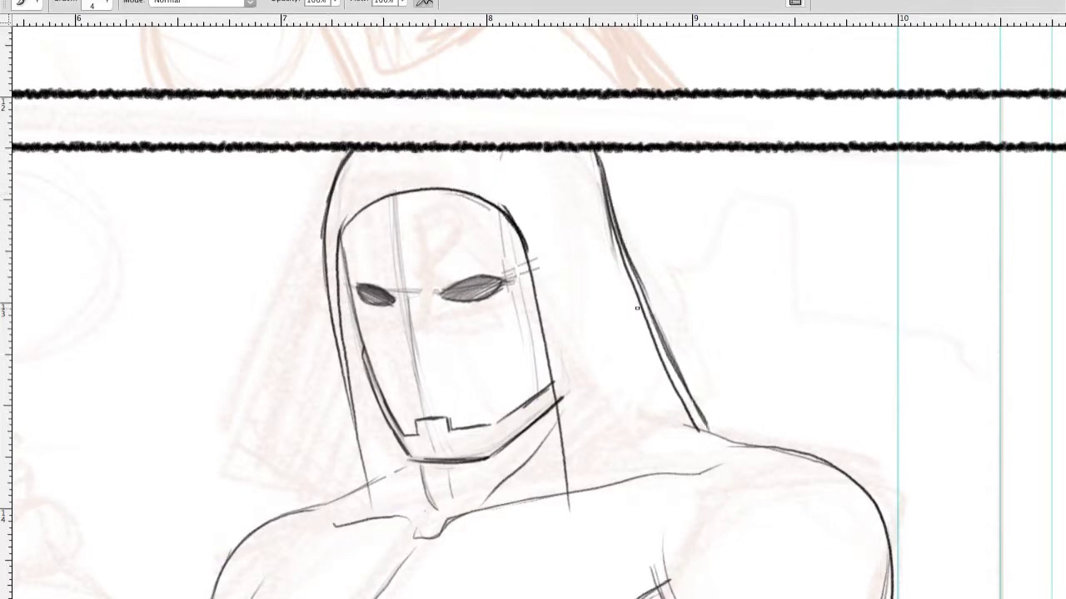
pyautogui.moveTo(358, 439)
pyautogui.mouseDown()
pyautogui.moveTo(342, 279)
pyautogui.moveTo(391, 385)
pyautogui.mouseUp()
pyautogui.hotkey('ctrl', 'z')
pyautogui.moveTo(343, 274); pyautogui.dragTo(370, 393)
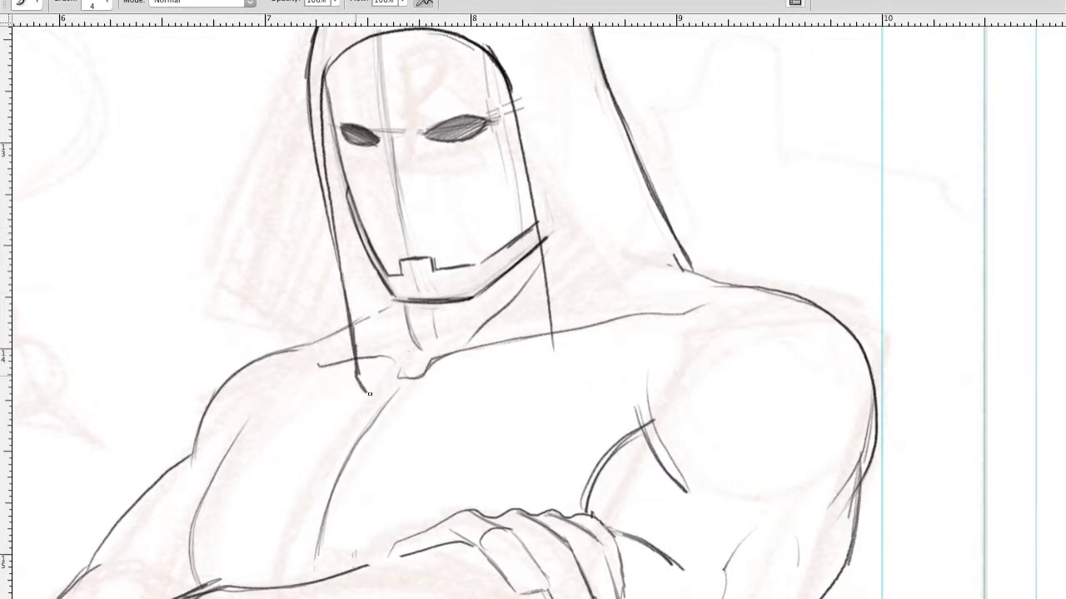
pyautogui.moveTo(324, 215)
pyautogui.mouseDown()
pyautogui.moveTo(213, 309)
pyautogui.moveTo(358, 438)
pyautogui.mouseUp()
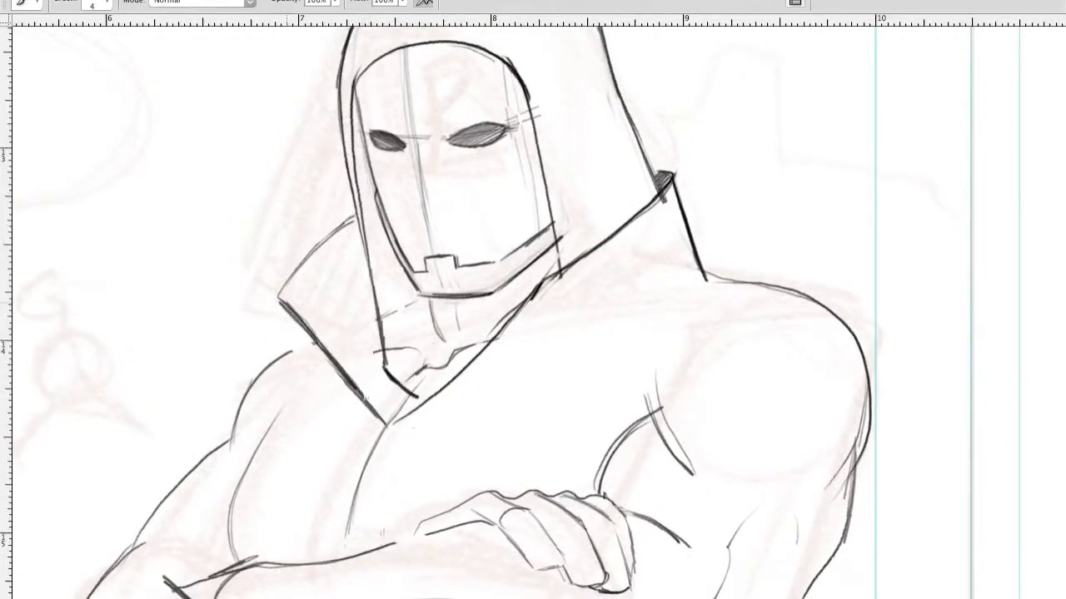
# Step: Hatch the shadowed left collar and the neck under the mask with vertical strokes
pyautogui.moveTo(350, 223)
pyautogui.mouseDown()
pyautogui.moveTo(281, 301)
pyautogui.moveTo(385, 410)
pyautogui.moveTo(438, 310)
pyautogui.mouseUp()
pyautogui.moveTo(365, 117); pyautogui.dragTo(369, 233)
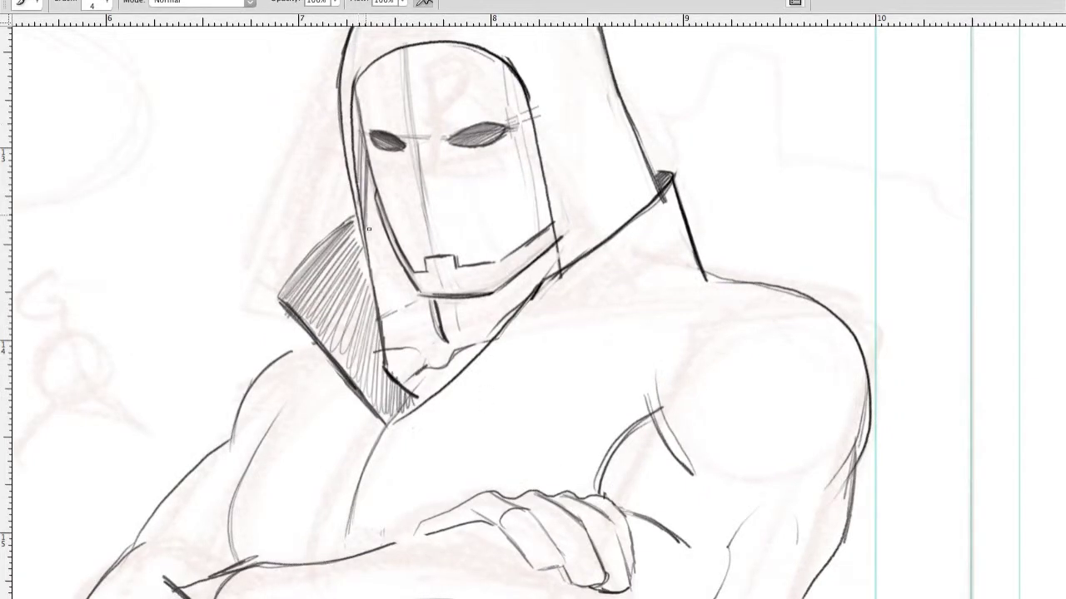
pyautogui.moveTo(371, 179); pyautogui.dragTo(399, 385)
pyautogui.moveTo(499, 292); pyautogui.dragTo(416, 397)
pyautogui.moveTo(549, 260); pyautogui.dragTo(435, 333)
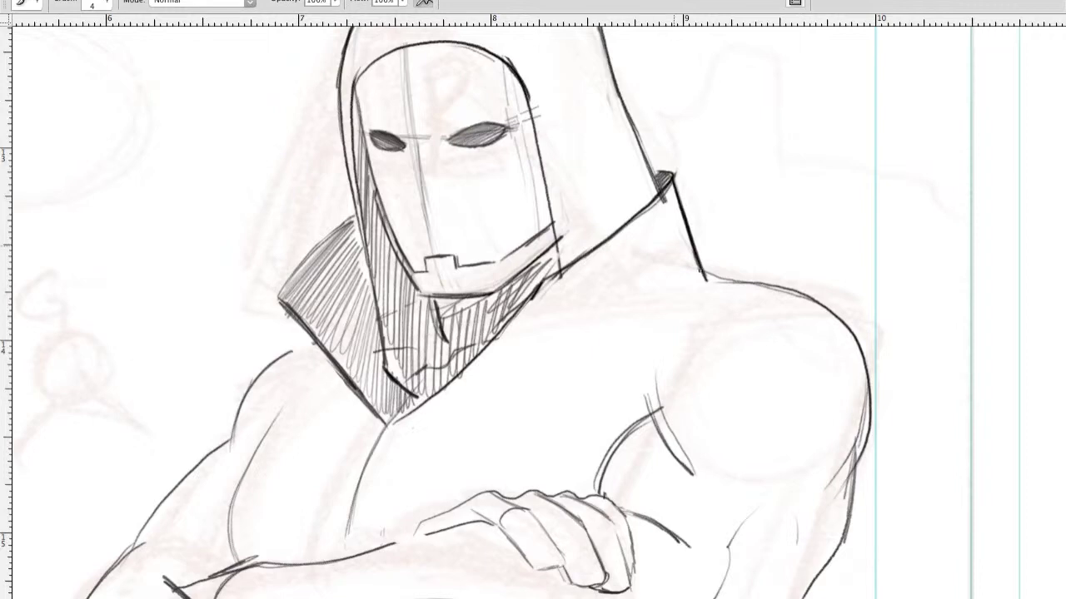
pyautogui.moveTo(698, 268); pyautogui.dragTo(710, 290)
pyautogui.moveTo(616, 336); pyautogui.dragTo(423, 425)
# Step: Add strokes along the hood, hatch its upper inner area and darken its right edge
pyautogui.moveTo(691, 291); pyautogui.dragTo(537, 383)
pyautogui.moveTo(499, 249); pyautogui.dragTo(523, 434)
pyautogui.moveTo(415, 190); pyautogui.dragTo(401, 240)
pyautogui.moveTo(518, 192)
pyautogui.mouseDown()
pyautogui.moveTo(504, 229)
pyautogui.moveTo(481, 227)
pyautogui.mouseUp()
pyautogui.hotkey('ctrl', 'z')
pyautogui.moveTo(405, 213); pyautogui.dragTo(450, 190)
pyautogui.moveTo(399, 243); pyautogui.dragTo(489, 185)
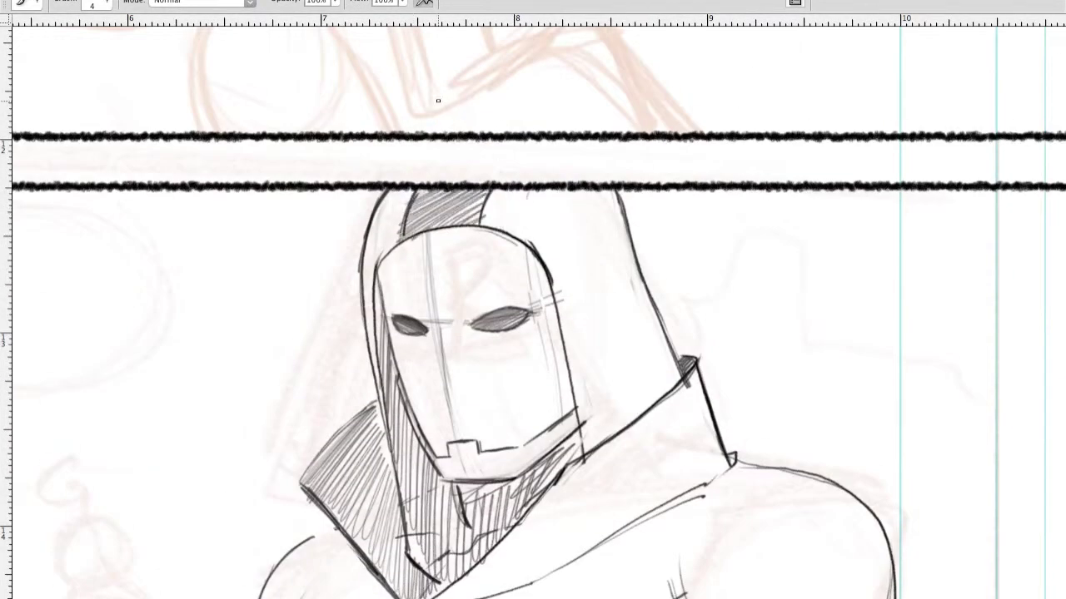
pyautogui.moveTo(617, 196); pyautogui.dragTo(638, 316)
# Step: Redraw the forearm, elbow curve and chest curve, undoing stray arm and shoulder strokes
pyautogui.moveTo(499, 499)
pyautogui.mouseDown()
pyautogui.moveTo(572, 288)
pyautogui.moveTo(558, 207)
pyautogui.mouseUp()
pyautogui.moveTo(519, 428)
pyautogui.mouseDown()
pyautogui.moveTo(503, 574)
pyautogui.moveTo(484, 532)
pyautogui.mouseUp()
pyautogui.moveTo(356, 455)
pyautogui.mouseDown()
pyautogui.moveTo(311, 492)
pyautogui.moveTo(304, 516)
pyautogui.mouseUp()
pyautogui.moveTo(348, 457); pyautogui.dragTo(523, 426)
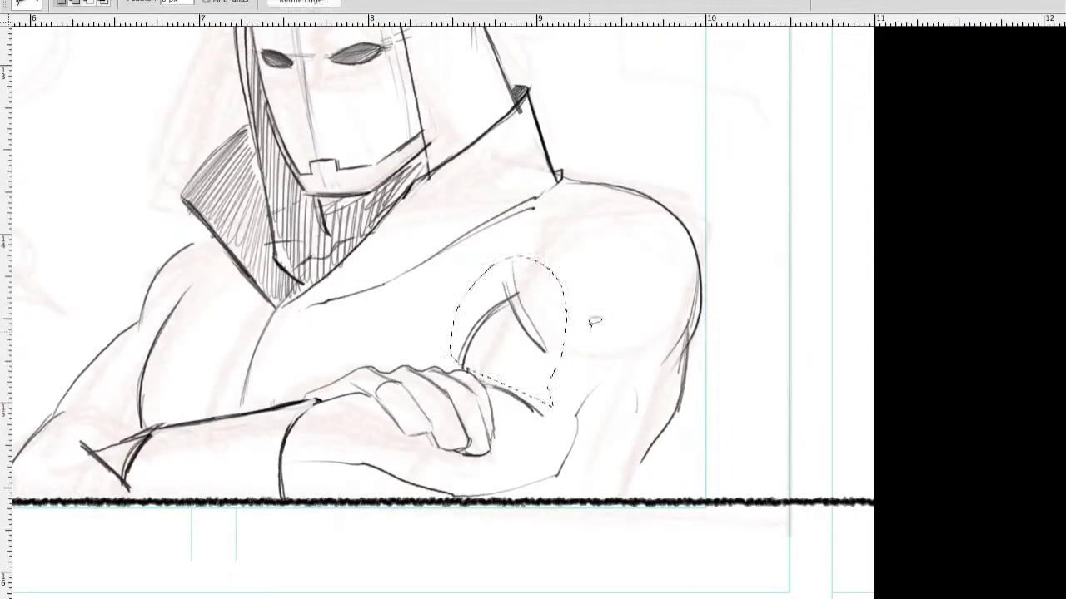
pyautogui.moveTo(689, 348); pyautogui.dragTo(638, 477)
pyautogui.moveTo(574, 178); pyautogui.dragTo(708, 346)
pyautogui.hotkey('ctrl', 'alt', 'z')
pyautogui.hotkey('ctrl', 'alt', 'z')
pyautogui.hotkey('ctrl', 'alt', 'z')
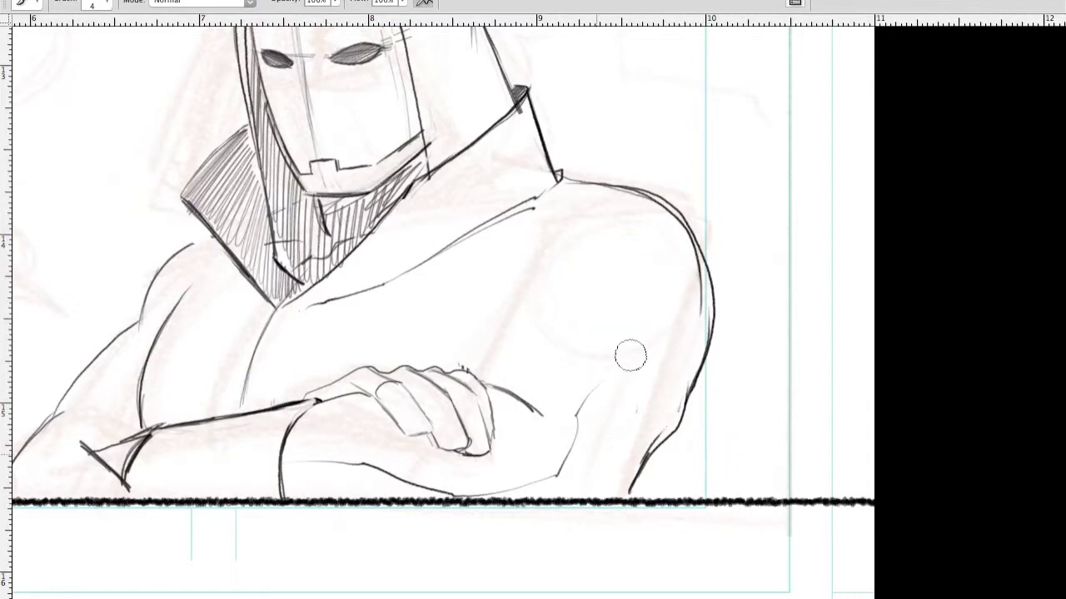
pyautogui.moveTo(528, 231); pyautogui.dragTo(624, 362)
pyautogui.moveTo(465, 356)
pyautogui.mouseDown()
pyautogui.moveTo(837, 409)
pyautogui.moveTo(437, 337)
pyautogui.moveTo(708, 247)
pyautogui.moveTo(695, 312)
pyautogui.moveTo(504, 285)
pyautogui.mouseUp()
# Step: Ink the head's arc and left-side strokes, plus the jaw line and chin
pyautogui.moveTo(460, 327)
pyautogui.mouseDown()
pyautogui.moveTo(492, 345)
pyautogui.moveTo(799, 100)
pyautogui.moveTo(874, 333)
pyautogui.mouseUp()
pyautogui.moveTo(825, 92)
pyautogui.mouseDown()
pyautogui.moveTo(497, 149)
pyautogui.moveTo(462, 329)
pyautogui.mouseUp()
pyautogui.moveTo(494, 104)
pyautogui.mouseDown()
pyautogui.moveTo(494, 158)
pyautogui.moveTo(556, 92)
pyautogui.mouseUp()
pyautogui.moveTo(494, 341)
pyautogui.mouseDown()
pyautogui.moveTo(518, 466)
pyautogui.moveTo(481, 462)
pyautogui.mouseUp()
pyautogui.moveTo(510, 456); pyautogui.dragTo(553, 447)
# Step: Draw the eye's upper lid and lower line, with a dark eyebrow above
pyautogui.moveTo(533, 337)
pyautogui.mouseDown()
pyautogui.moveTo(614, 317)
pyautogui.moveTo(515, 348)
pyautogui.mouseUp()
pyautogui.hotkey('ctrl', 'z')
pyautogui.moveTo(602, 333); pyautogui.dragTo(547, 366)
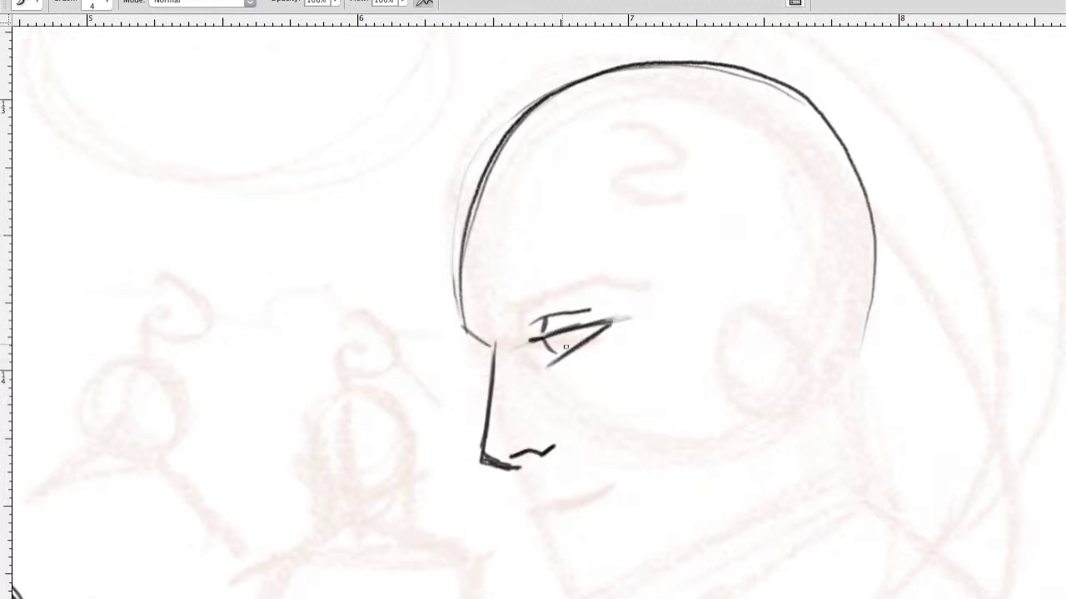
pyautogui.moveTo(513, 333); pyautogui.dragTo(639, 265)
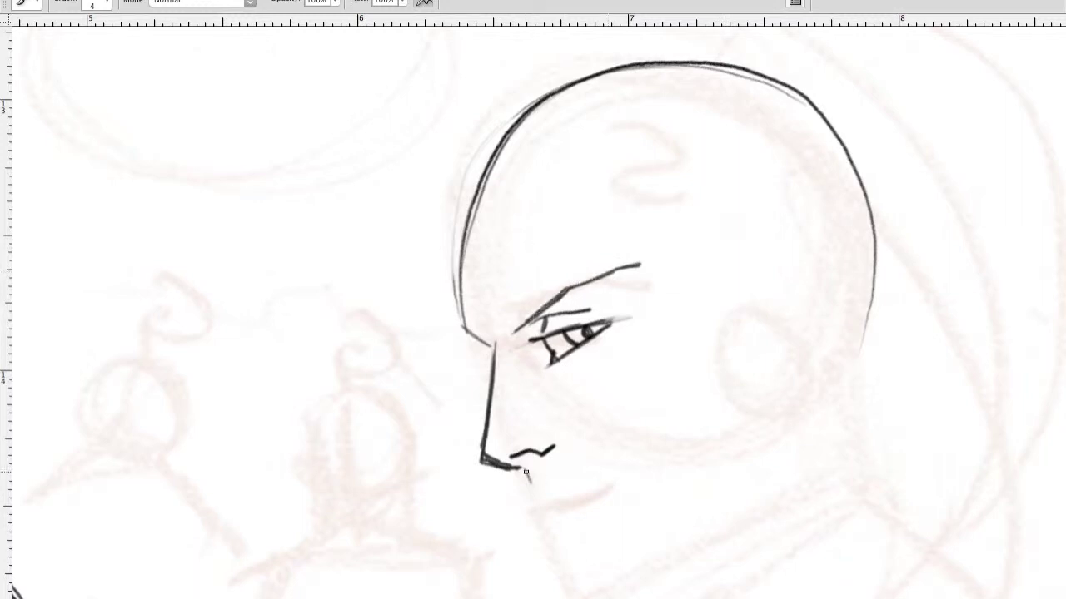
# Step: Extend the chin downward and ink the jaw line back to the ear
pyautogui.moveTo(566, 565); pyautogui.dragTo(574, 587)
pyautogui.moveTo(575, 588)
pyautogui.mouseDown()
pyautogui.moveTo(539, 454)
pyautogui.moveTo(716, 375)
pyautogui.moveTo(731, 346)
pyautogui.mouseUp()
pyautogui.moveTo(721, 284); pyautogui.dragTo(731, 343)
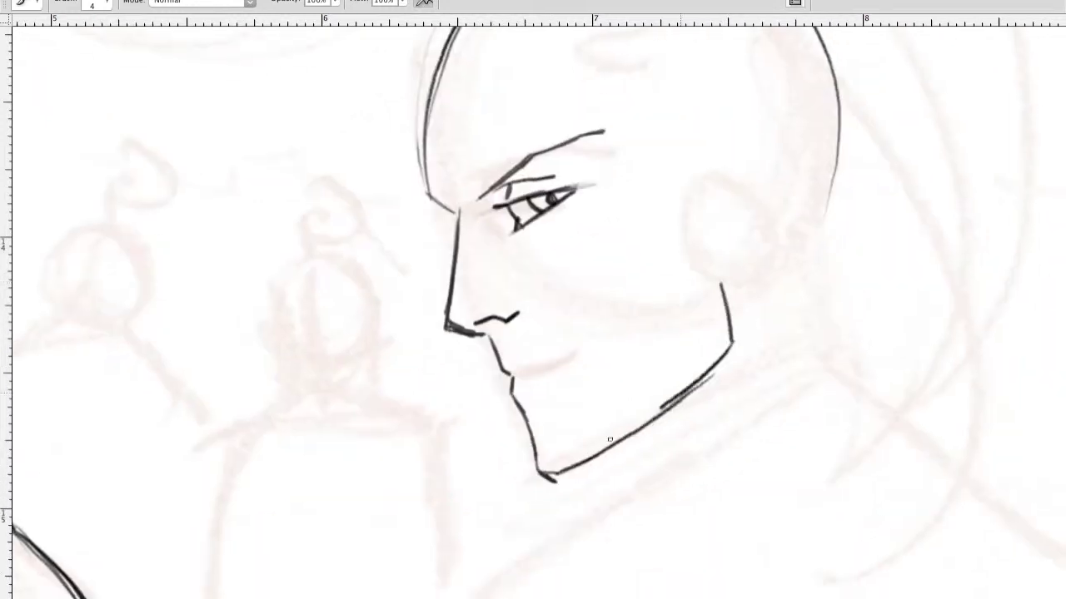
pyautogui.moveTo(549, 479); pyautogui.dragTo(731, 344)
pyautogui.hotkey('ctrl', 'alt', 'z')
pyautogui.hotkey('ctrl', 'alt', 'z')
pyautogui.hotkey('ctrl', 'alt', 'z')
pyautogui.hotkey('ctrl', 'shift', 'z')
pyautogui.hotkey('ctrl', 'shift', 'z')
pyautogui.hotkey('ctrl', 'shift', 'z')
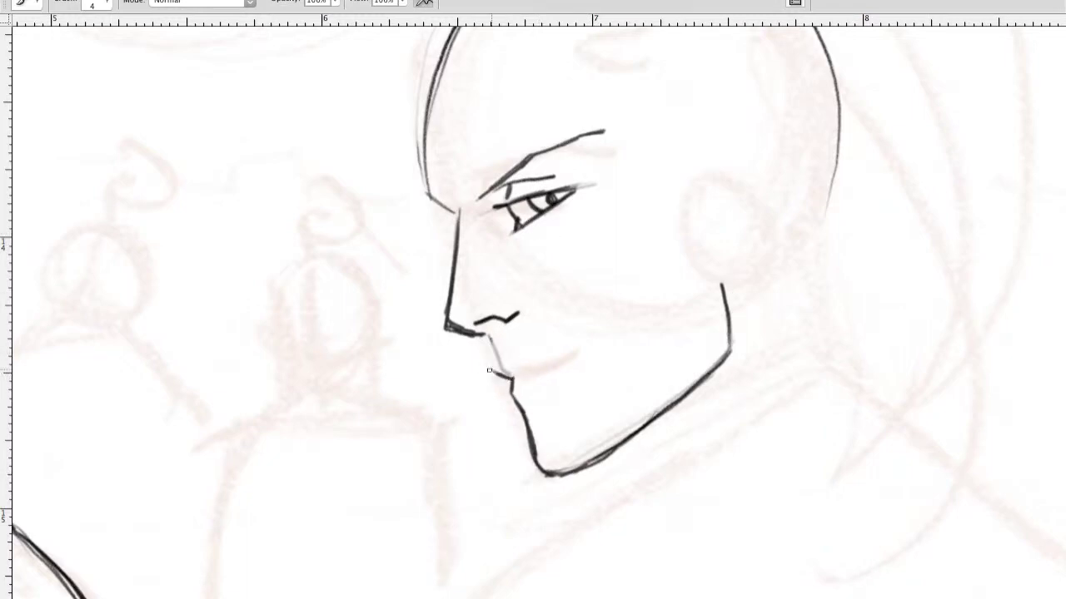
# Step: Draw the mouth line, then redraw the nose more lightly and the forehead down to the brow
pyautogui.moveTo(500, 368); pyautogui.dragTo(566, 360)
pyautogui.moveTo(559, 383)
pyautogui.mouseDown()
pyautogui.moveTo(533, 401)
pyautogui.moveTo(566, 398)
pyautogui.moveTo(511, 402)
pyautogui.mouseUp()
pyautogui.hotkey('ctrl', 'alt', 'z')
pyautogui.hotkey('ctrl', '-')
pyautogui.hotkey('ctrl', 'alt', 'z')
pyautogui.hotkey('ctrl', '+')
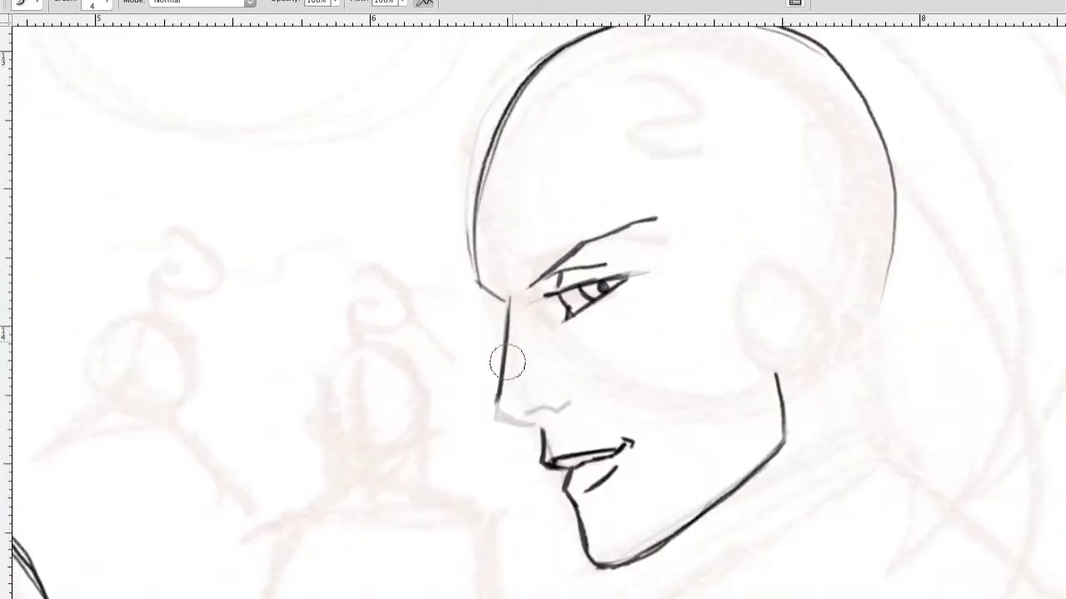
pyautogui.moveTo(509, 302); pyautogui.dragTo(490, 400)
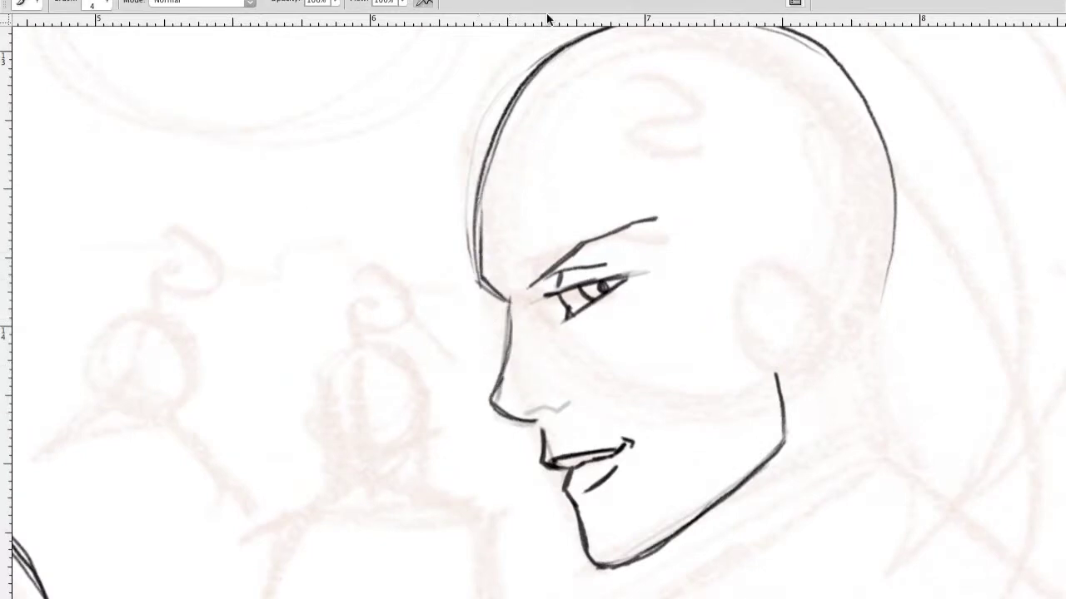
pyautogui.hotkey('ctrl', 'alt', 'z')
pyautogui.moveTo(478, 165)
pyautogui.mouseDown()
pyautogui.moveTo(476, 250)
pyautogui.moveTo(509, 302)
pyautogui.mouseUp()
pyautogui.hotkey('ctrl', '-')
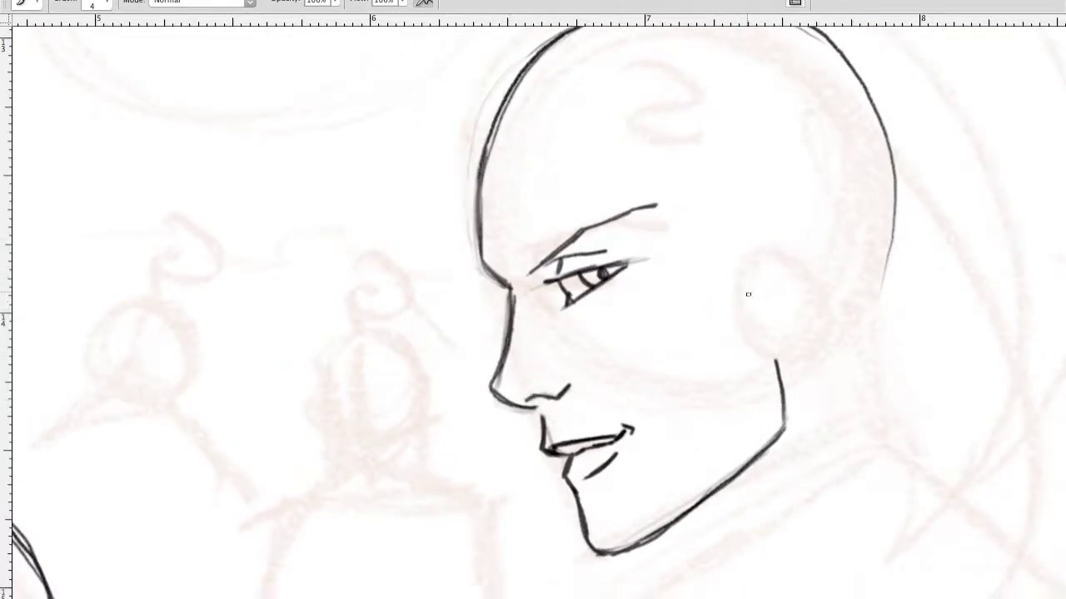
# Step: Rotate and scale the selected eye to a better angle with Free Transform
pyautogui.press('v')
pyautogui.hotkey('ctrl', 'd')
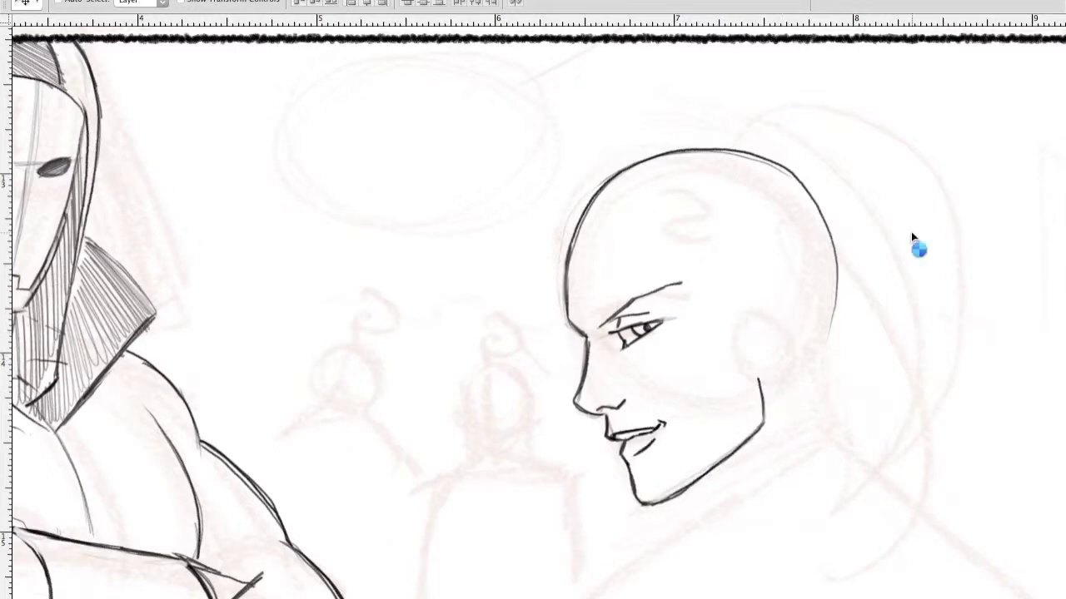
pyautogui.hotkey('ctrl', 't')
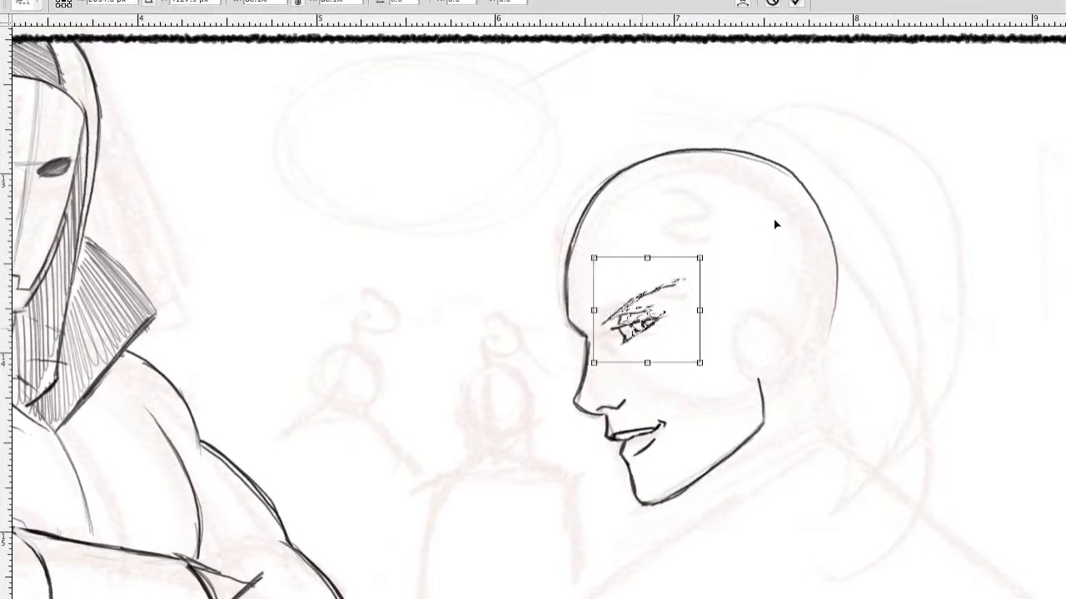
pyautogui.moveTo(775, 224); pyautogui.dragTo(692, 305)
pyautogui.press('Return')
# Step: Ink a new eyebrow, darker upper and lower eyelid lines, and lashes on the eye
pyautogui.press('l')
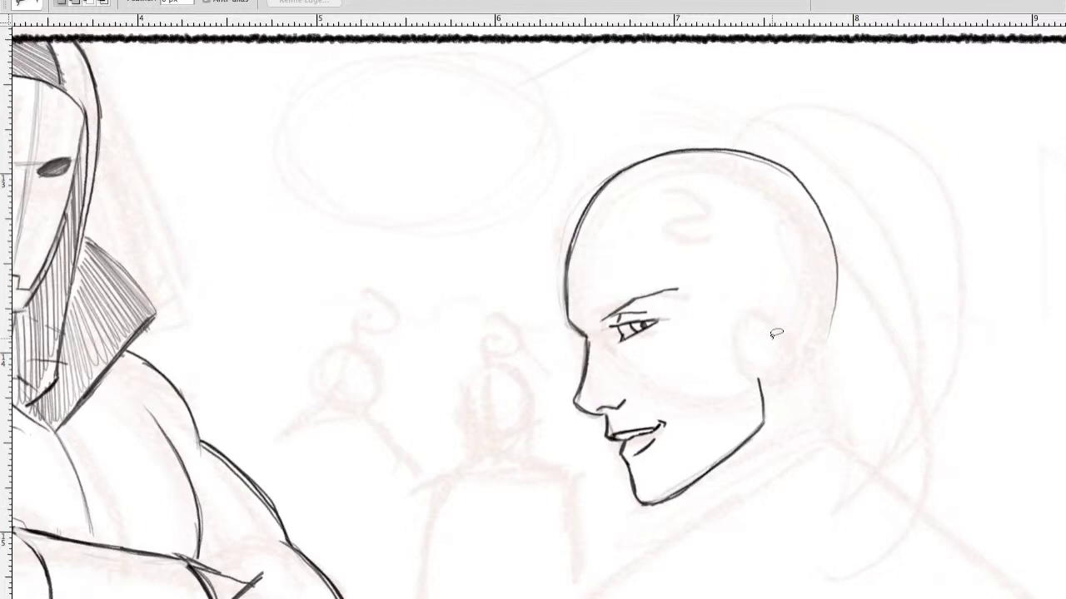
pyautogui.press('b')
pyautogui.hotkey('ctrl', '+')
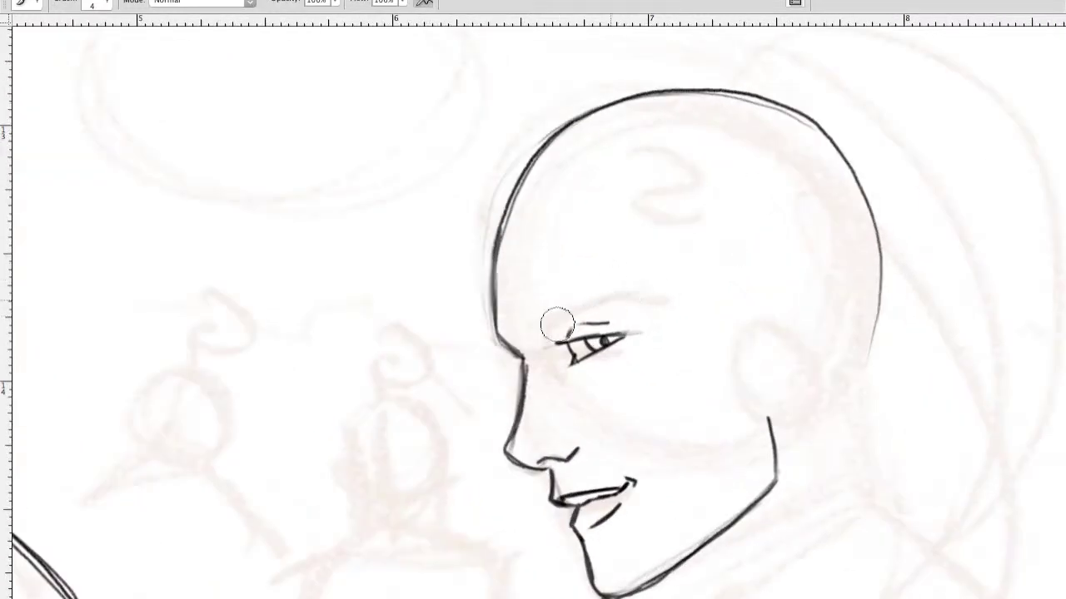
pyautogui.moveTo(554, 357); pyautogui.dragTo(651, 290)
pyautogui.hotkey('ctrl', '+')
pyautogui.moveTo(658, 337)
pyautogui.mouseDown()
pyautogui.moveTo(525, 357)
pyautogui.moveTo(550, 399)
pyautogui.moveTo(532, 431)
pyautogui.mouseUp()
pyautogui.moveTo(541, 358)
pyautogui.mouseDown()
pyautogui.moveTo(493, 368)
pyautogui.moveTo(547, 391)
pyautogui.mouseUp()
pyautogui.moveTo(649, 337)
pyautogui.mouseDown()
pyautogui.moveTo(691, 305)
pyautogui.moveTo(737, 398)
pyautogui.moveTo(699, 431)
pyautogui.mouseUp()
# Step: Draw the ear's outer rim and inner curls, joining its back edge to the jaw
pyautogui.hotkey('ctrl', '-')
pyautogui.moveTo(691, 280)
pyautogui.mouseDown()
pyautogui.moveTo(666, 333)
pyautogui.moveTo(751, 283)
pyautogui.moveTo(731, 358)
pyautogui.mouseUp()
pyautogui.moveTo(708, 297); pyautogui.dragTo(713, 406)
pyautogui.moveTo(672, 314); pyautogui.dragTo(707, 398)
pyautogui.moveTo(695, 297); pyautogui.dragTo(713, 362)
# Step: Darken the chin and jaw line, add a tick under the jaw, and draw the back of the neck
pyautogui.hotkey('ctrl', '-')
pyautogui.moveTo(766, 413); pyautogui.dragTo(658, 204)
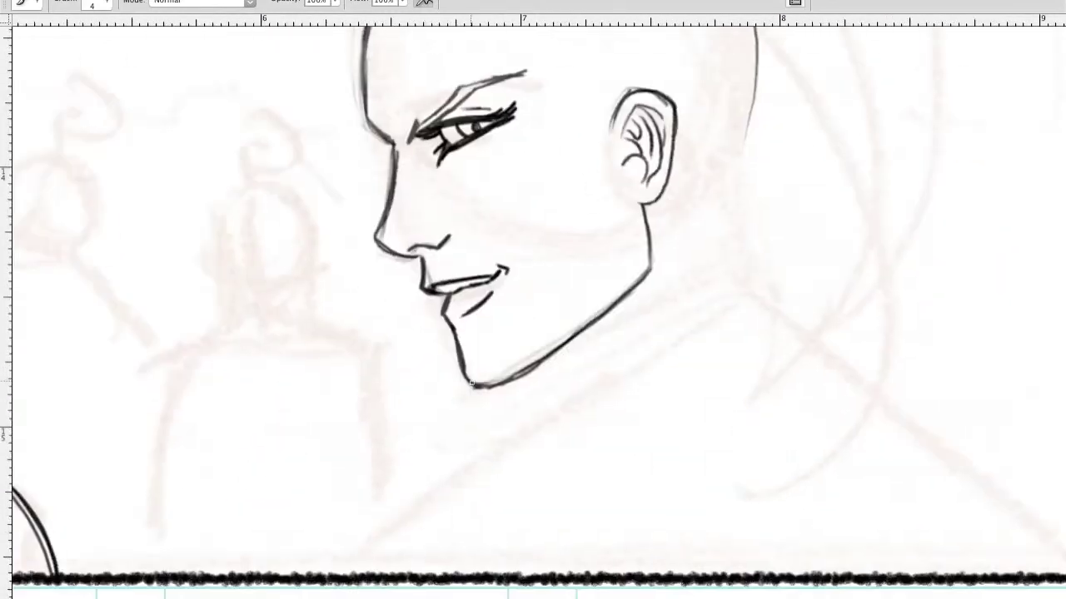
pyautogui.moveTo(457, 332); pyautogui.dragTo(491, 389)
pyautogui.moveTo(495, 386)
pyautogui.mouseDown()
pyautogui.moveTo(653, 262)
pyautogui.moveTo(639, 278)
pyautogui.mouseUp()
pyautogui.moveTo(575, 356); pyautogui.dragTo(575, 381)
pyautogui.scroll(-2, 792, 288)
pyautogui.moveTo(723, 228); pyautogui.dragTo(764, 310)
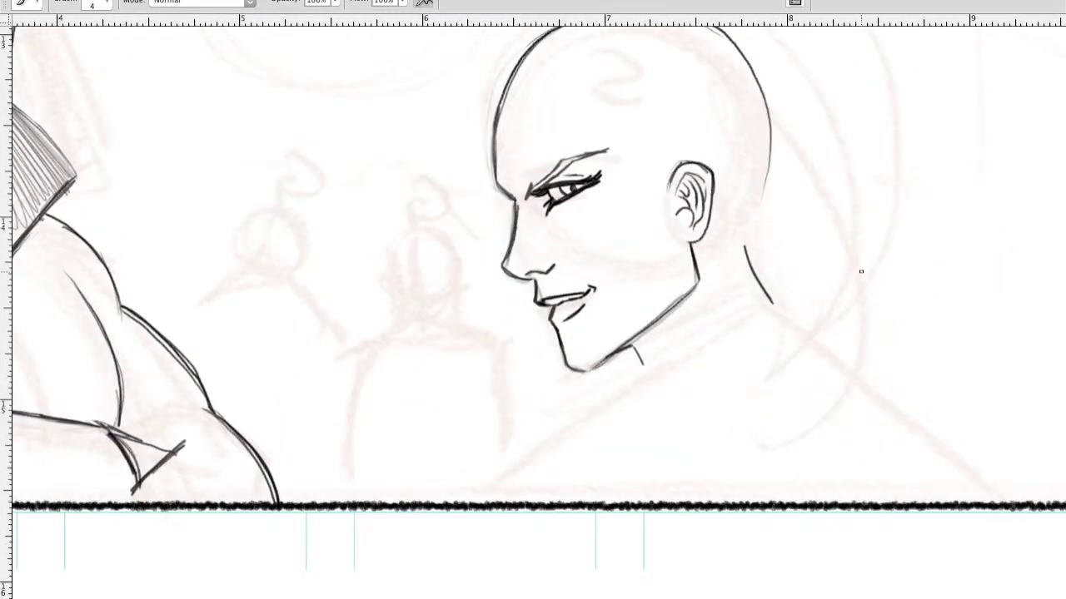
# Step: Draw the forehead hairline, the collar line below the jaw and the lower shoulder curve
pyautogui.moveTo(623, 102); pyautogui.dragTo(555, 193)
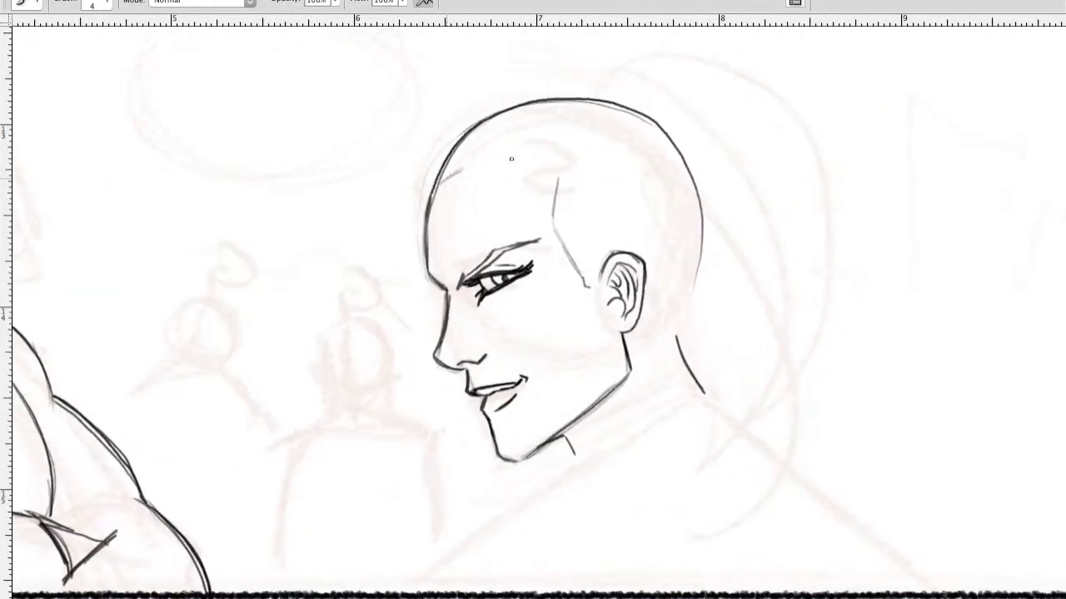
pyautogui.moveTo(511, 158); pyautogui.dragTo(566, 162)
pyautogui.moveTo(429, 195); pyautogui.dragTo(533, 158)
pyautogui.moveTo(510, 502)
pyautogui.mouseDown()
pyautogui.moveTo(755, 367)
pyautogui.moveTo(743, 418)
pyautogui.mouseUp()
pyautogui.moveTo(606, 442); pyautogui.dragTo(399, 590)
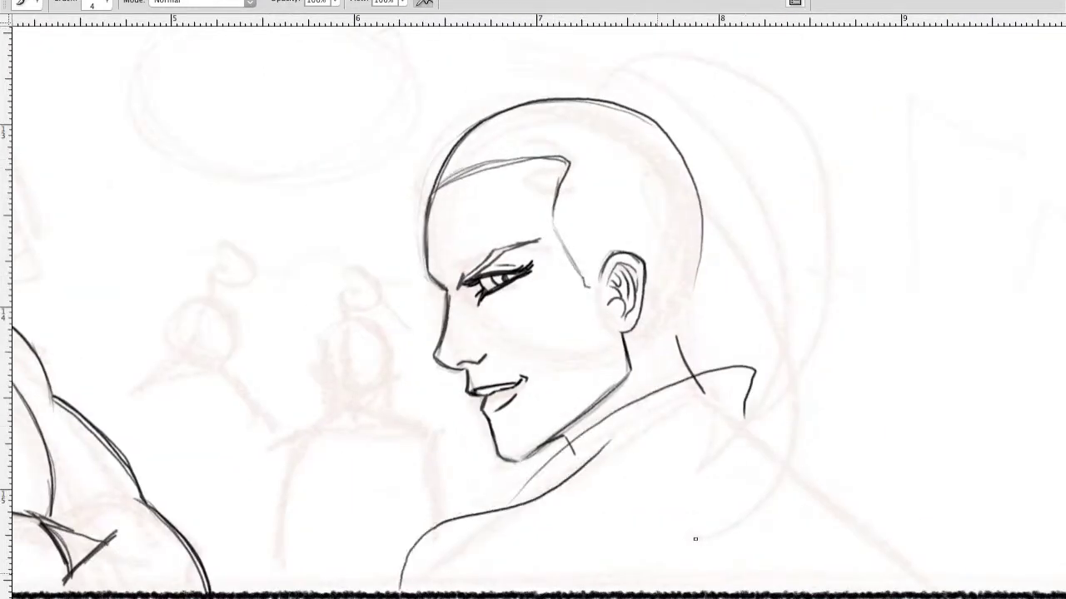
# Step: Erase the rough skull outline and ink a clean forehead, crown and back of head
pyautogui.scroll(2, 566, 300)
pyautogui.moveTo(550, 250); pyautogui.dragTo(533, 308)
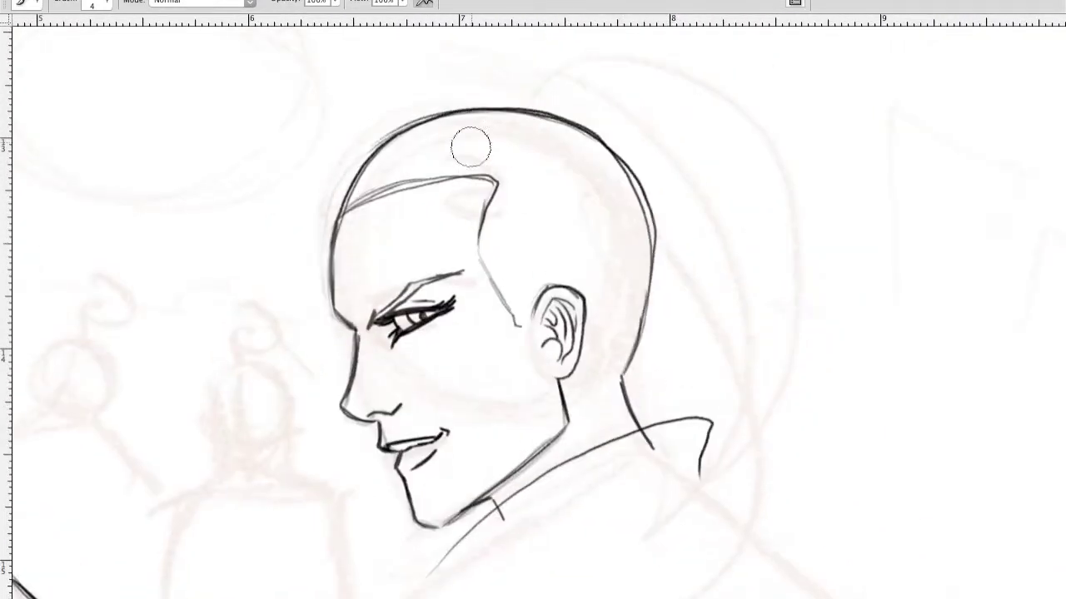
pyautogui.moveTo(468, 142); pyautogui.dragTo(638, 340)
pyautogui.moveTo(337, 279); pyautogui.dragTo(349, 190)
pyautogui.moveTo(331, 229)
pyautogui.mouseDown()
pyautogui.moveTo(433, 121)
pyautogui.moveTo(628, 379)
pyautogui.mouseUp()
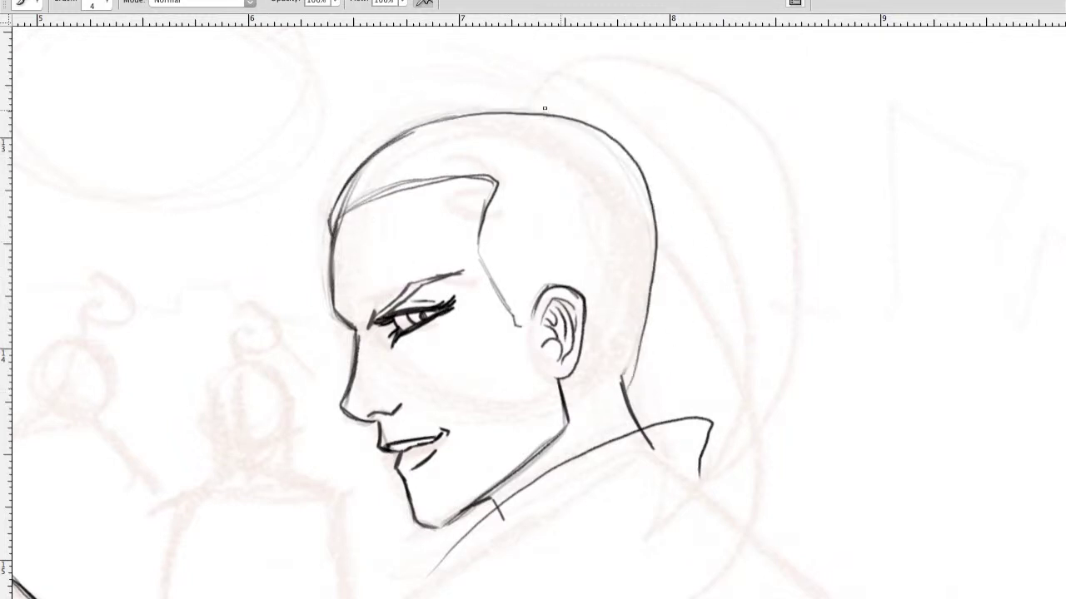
pyautogui.moveTo(391, 137)
pyautogui.mouseDown()
pyautogui.moveTo(622, 164)
pyautogui.moveTo(624, 124)
pyautogui.moveTo(645, 250)
pyautogui.mouseUp()
pyautogui.moveTo(541, 117); pyautogui.dragTo(635, 374)
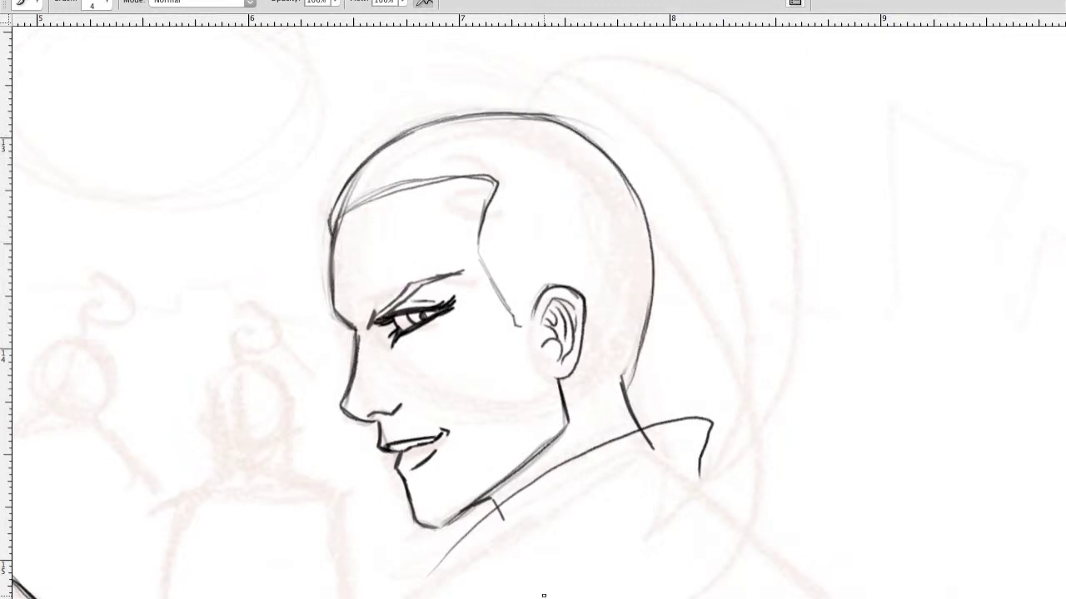
pyautogui.press('l')
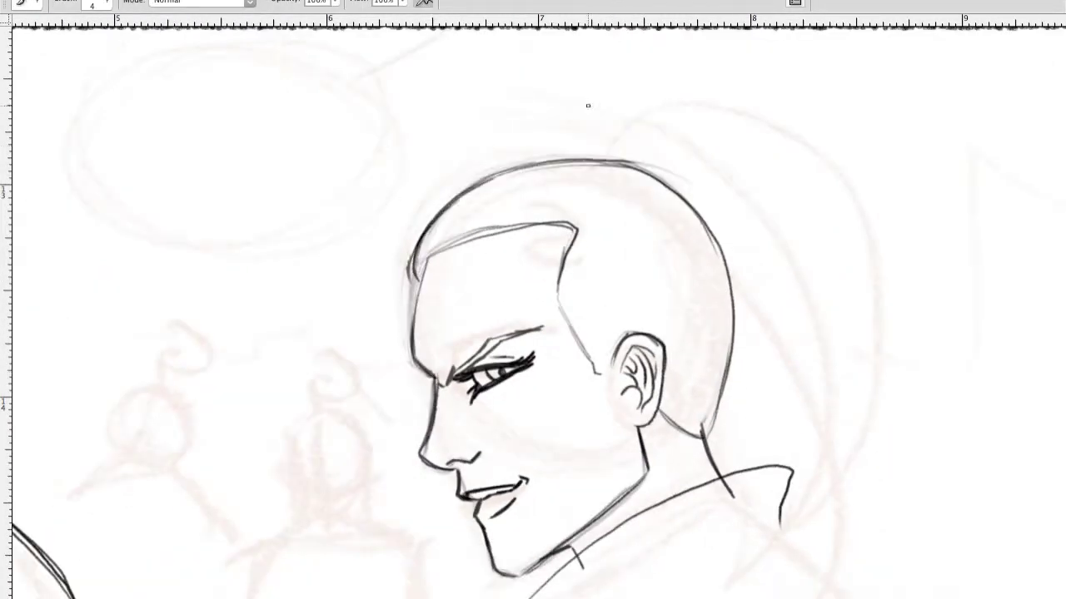
pyautogui.moveTo(424, 254); pyautogui.dragTo(473, 232)
# Step: Draw the tall ponytail outline down the right, plus hair strokes by the ear and neck
pyautogui.moveTo(718, 97); pyautogui.dragTo(832, 586)
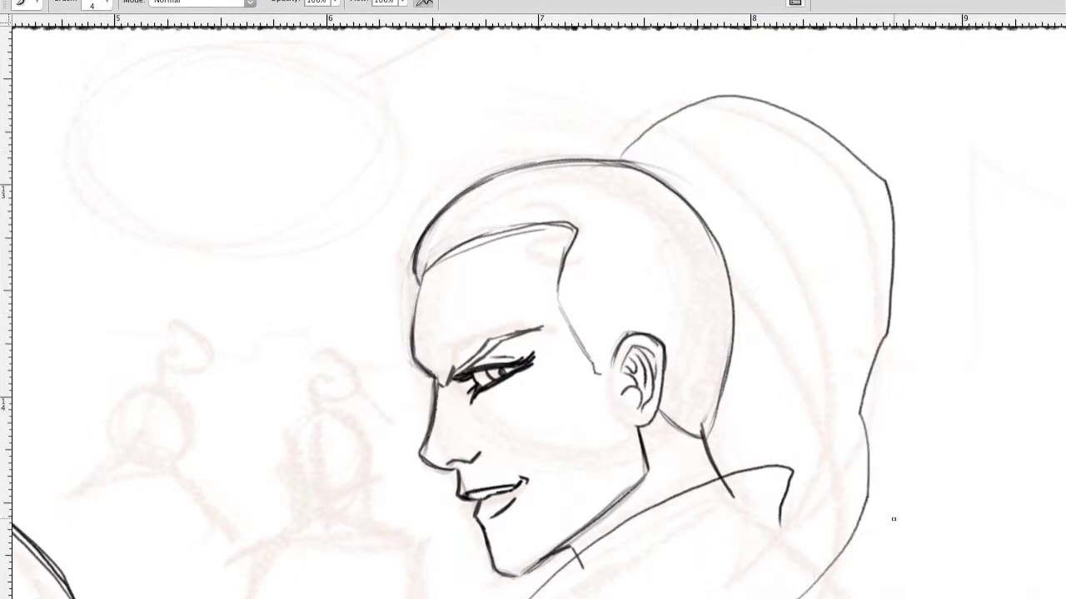
pyautogui.moveTo(893, 519); pyautogui.dragTo(754, 470)
pyautogui.moveTo(553, 165); pyautogui.dragTo(644, 248)
pyautogui.moveTo(601, 208); pyautogui.dragTo(616, 416)
pyautogui.moveTo(626, 443)
pyautogui.mouseDown()
pyautogui.moveTo(641, 538)
pyautogui.moveTo(611, 595)
pyautogui.mouseUp()
pyautogui.scroll(-1, 801, 361)
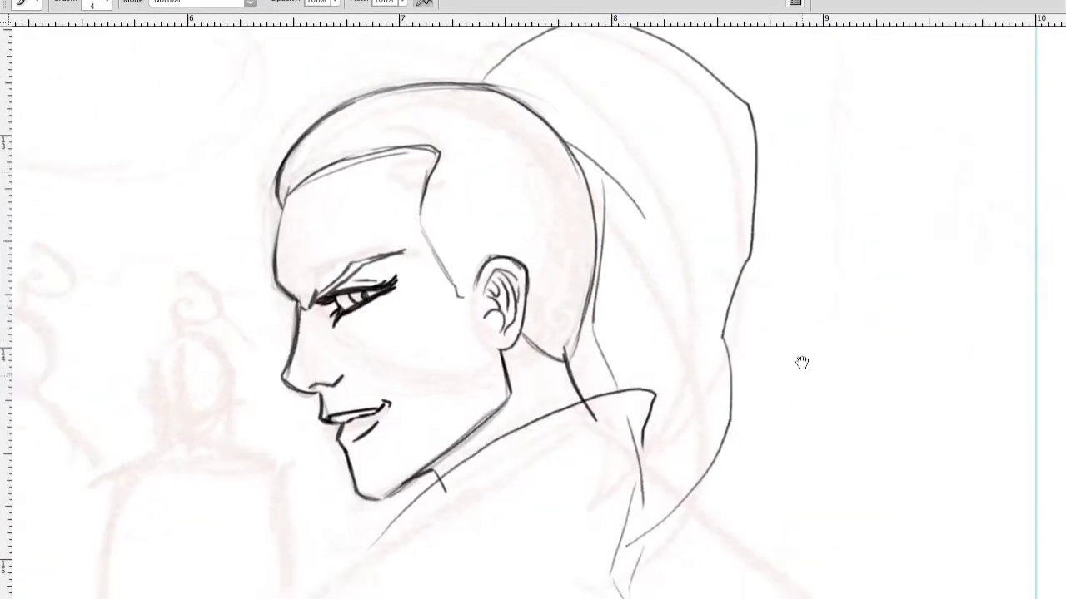
pyautogui.scroll(2, 666, 291)
pyautogui.hscroll(1, 549, 230)
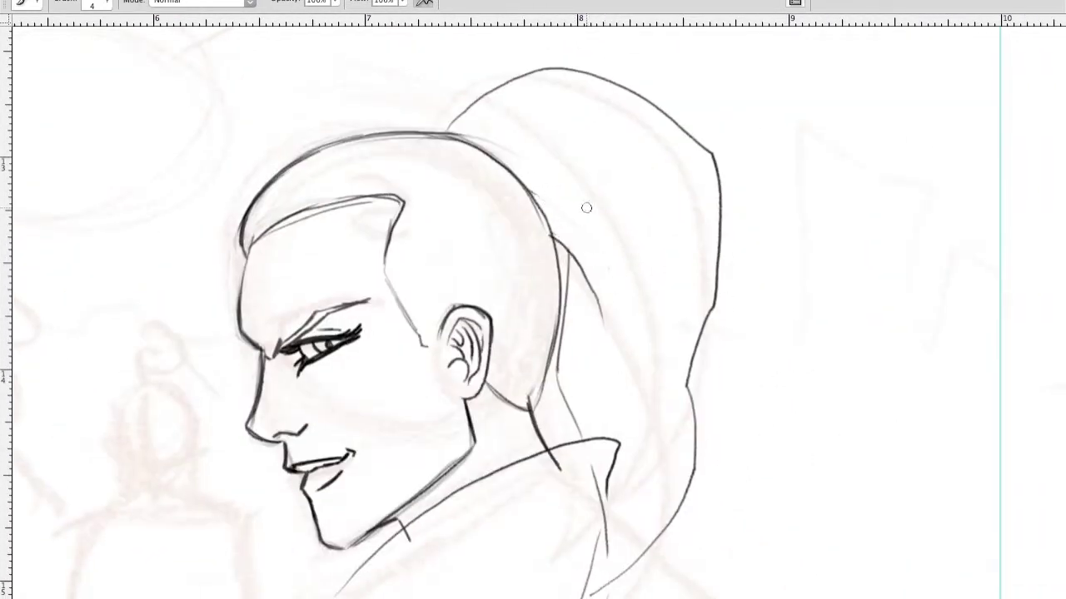
pyautogui.scroll(-2, 586, 207)
pyautogui.scroll(-1, 829, 219)
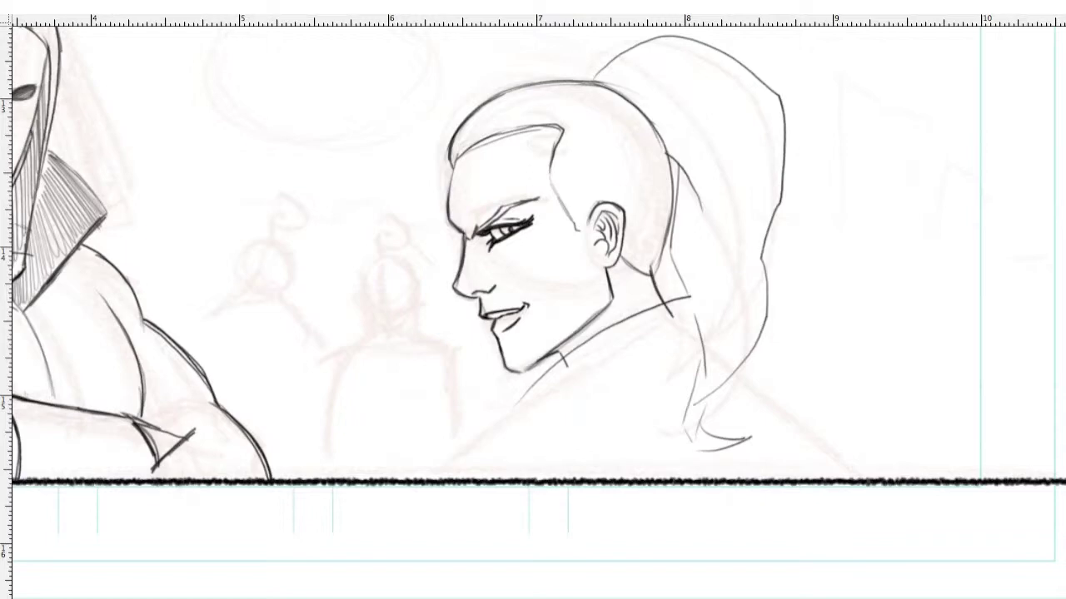
# Step: Tilt the selected eye slightly with Free Transform
pyautogui.press('XF86AudioRaiseVolume')
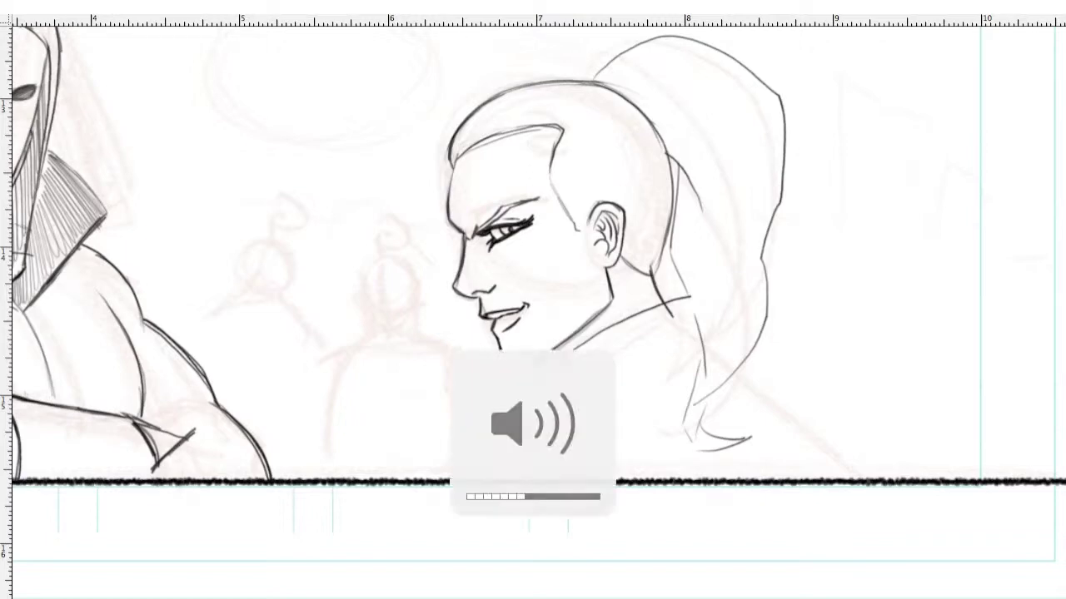
pyautogui.press('super+plus')
pyautogui.scroll(-3, 532, 300)
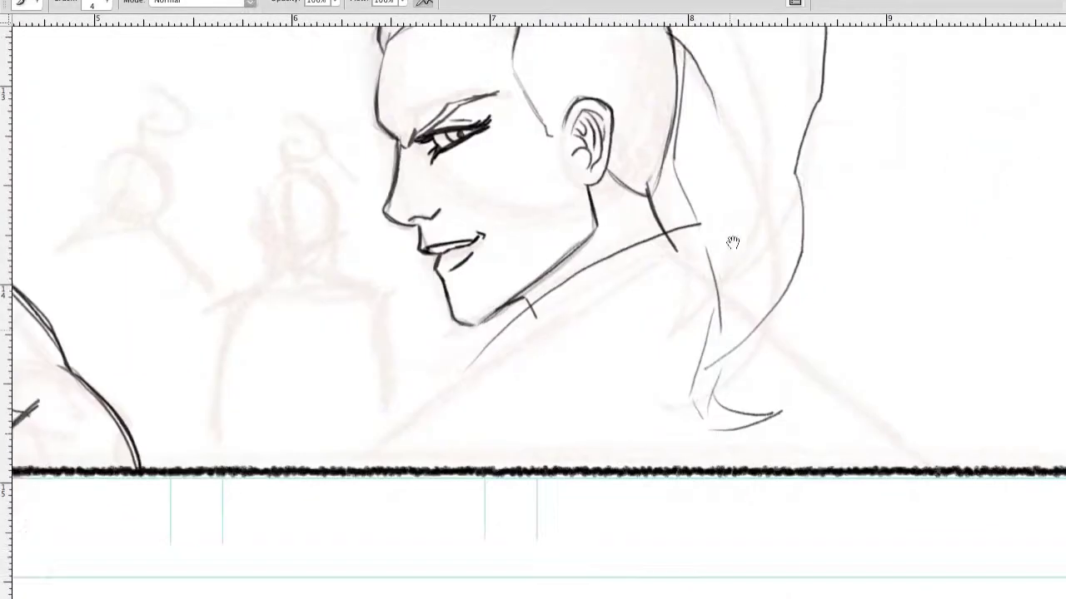
pyautogui.scroll(2, 533, 300)
pyautogui.press('super+t')
pyautogui.press('Return')
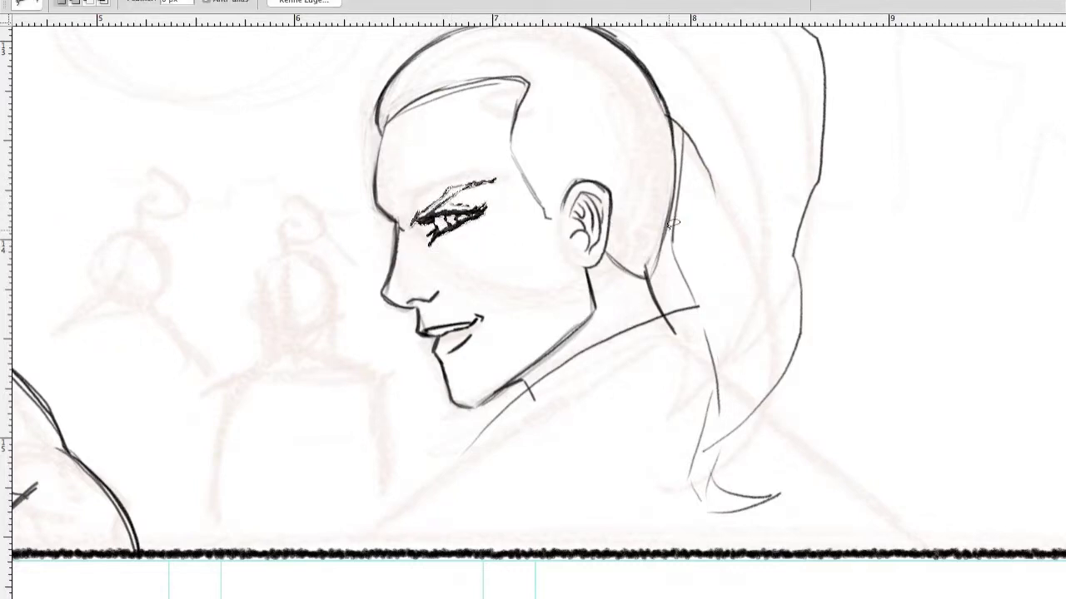
pyautogui.press('super+Tab')
pyautogui.press('super+Tab')
pyautogui.press('super+Tab')
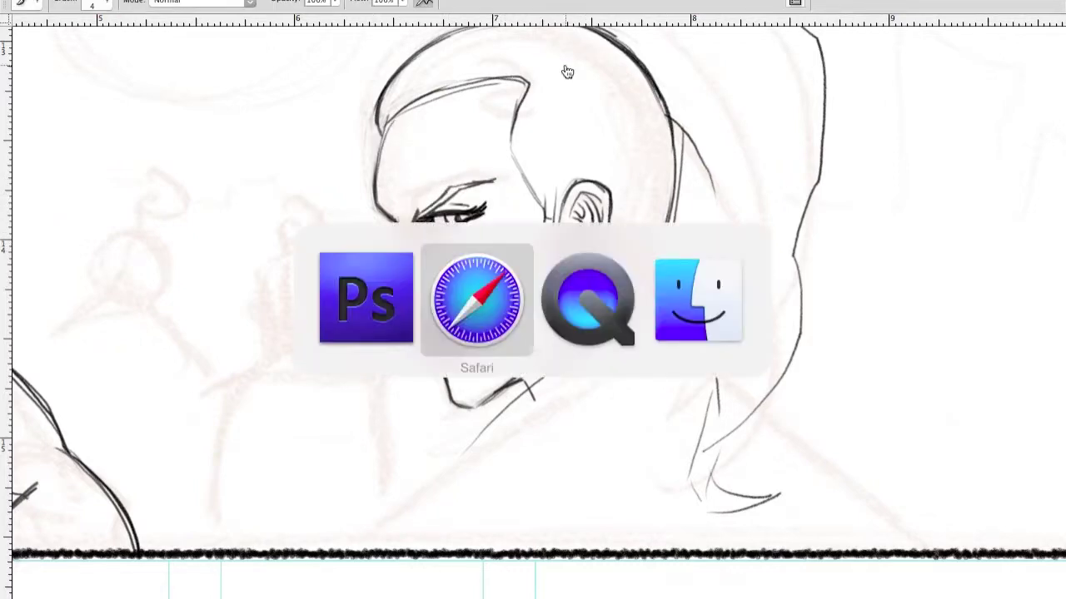
pyautogui.press('Up')
pyautogui.press('Left')
pyautogui.press('Up')
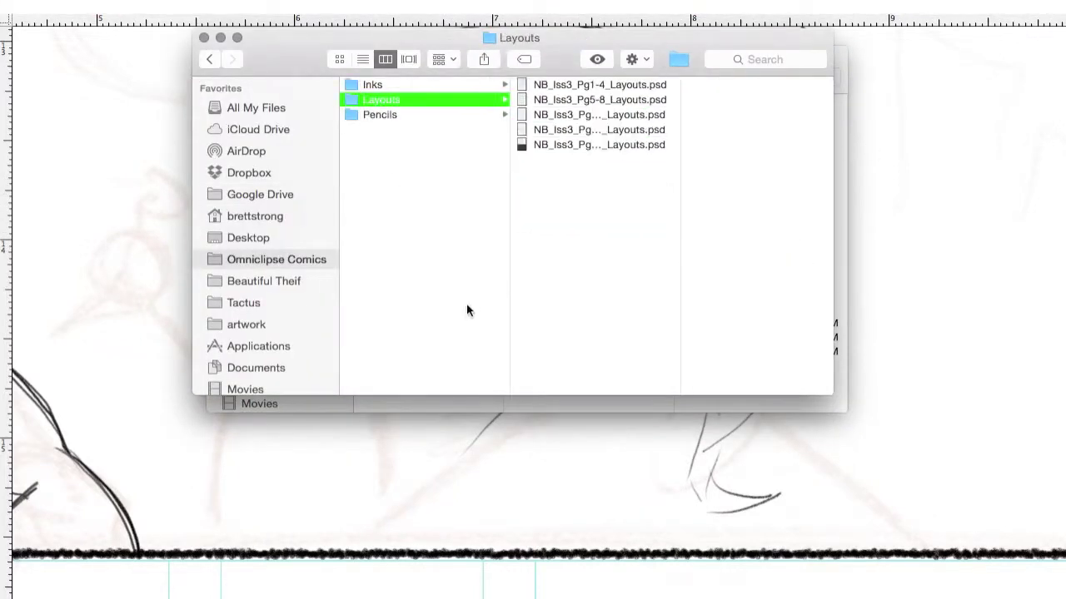
pyautogui.click(209, 59)
pyautogui.click(209, 59)
pyautogui.press('Right')
pyautogui.press('Down')
pyautogui.press('Down')
pyautogui.press('Down')
pyautogui.press('Down')
pyautogui.press('Down')
pyautogui.press('Down')
pyautogui.press('Down')
pyautogui.press('Down')
pyautogui.press('Down')
pyautogui.press('Down')
pyautogui.press('Down')
pyautogui.press('Down')
pyautogui.press('Down')
pyautogui.press('Down')
pyautogui.press('Down')
pyautogui.press('Down')
pyautogui.press('Down')
pyautogui.press('Down')
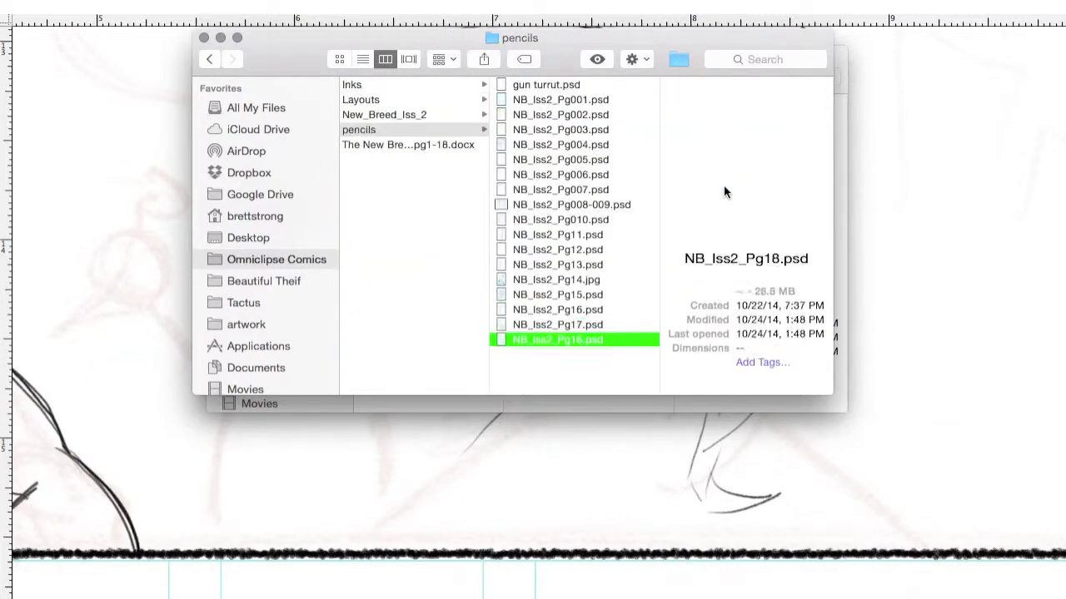
pyautogui.press('super+Tab')
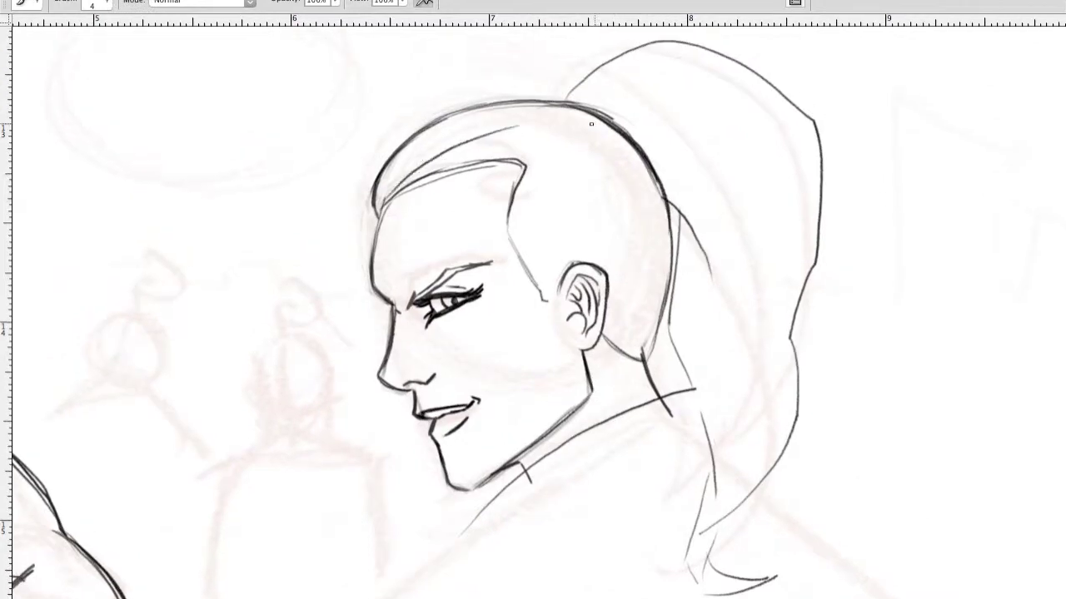
# Step: Draw hair strokes over the skull top, across the side of the head and behind the ear
pyautogui.moveTo(401, 171); pyautogui.dragTo(566, 116)
pyautogui.moveTo(506, 240)
pyautogui.mouseDown()
pyautogui.moveTo(641, 148)
pyautogui.moveTo(583, 242)
pyautogui.mouseUp()
pyautogui.moveTo(658, 180); pyautogui.dragTo(646, 303)
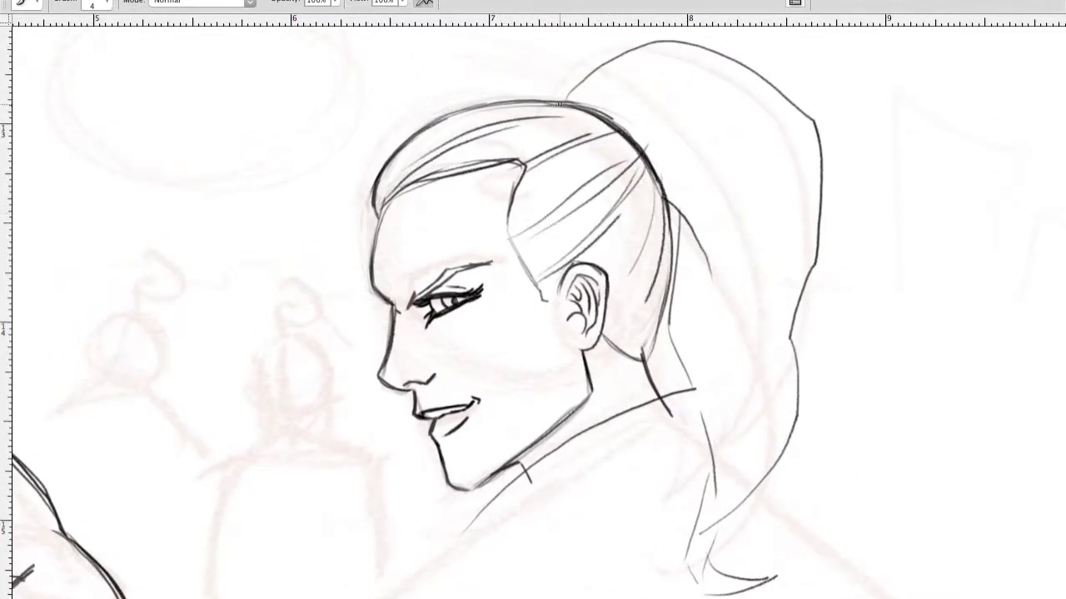
pyautogui.moveTo(381, 204); pyautogui.dragTo(541, 97)
pyautogui.moveTo(491, 165)
pyautogui.mouseDown()
pyautogui.moveTo(618, 119)
pyautogui.moveTo(765, 102)
pyautogui.mouseUp()
# Step: Draw strand lines from the ponytail's top curve toward its tip, undoing the inner strands
pyautogui.moveTo(574, 98); pyautogui.dragTo(782, 141)
pyautogui.moveTo(691, 108); pyautogui.dragTo(795, 366)
pyautogui.moveTo(624, 125)
pyautogui.mouseDown()
pyautogui.moveTo(782, 283)
pyautogui.moveTo(737, 395)
pyautogui.mouseUp()
pyautogui.moveTo(732, 158)
pyautogui.mouseDown()
pyautogui.moveTo(725, 391)
pyautogui.moveTo(762, 491)
pyautogui.mouseUp()
pyautogui.moveTo(765, 208)
pyautogui.mouseDown()
pyautogui.moveTo(753, 433)
pyautogui.moveTo(683, 466)
pyautogui.mouseUp()
pyautogui.moveTo(718, 230); pyautogui.dragTo(680, 438)
pyautogui.moveTo(749, 320); pyautogui.dragTo(707, 524)
pyautogui.hotkey('ctrl', 'alt', 'z')
pyautogui.hotkey('ctrl', 'alt', 'z')
pyautogui.hotkey('ctrl', 'alt', 'z')
pyautogui.hotkey('ctrl', 'alt', 'z')
pyautogui.hotkey('ctrl', 'alt', 'z')
pyautogui.hotkey('ctrl', 'alt', 'z')
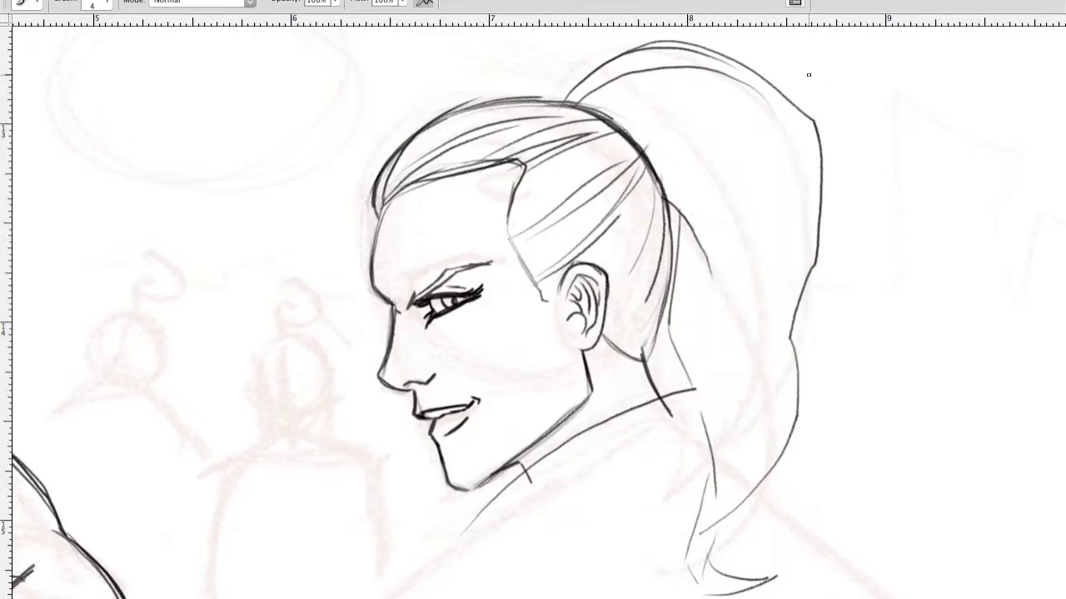
pyautogui.hotkey('ctrl', 'alt', 'z')
# Step: Try long inner, top and outer ponytail strands, undoing the ones that don't fit
pyautogui.moveTo(657, 179); pyautogui.dragTo(804, 424)
pyautogui.moveTo(703, 225)
pyautogui.mouseDown()
pyautogui.moveTo(799, 400)
pyautogui.moveTo(770, 453)
pyautogui.mouseUp()
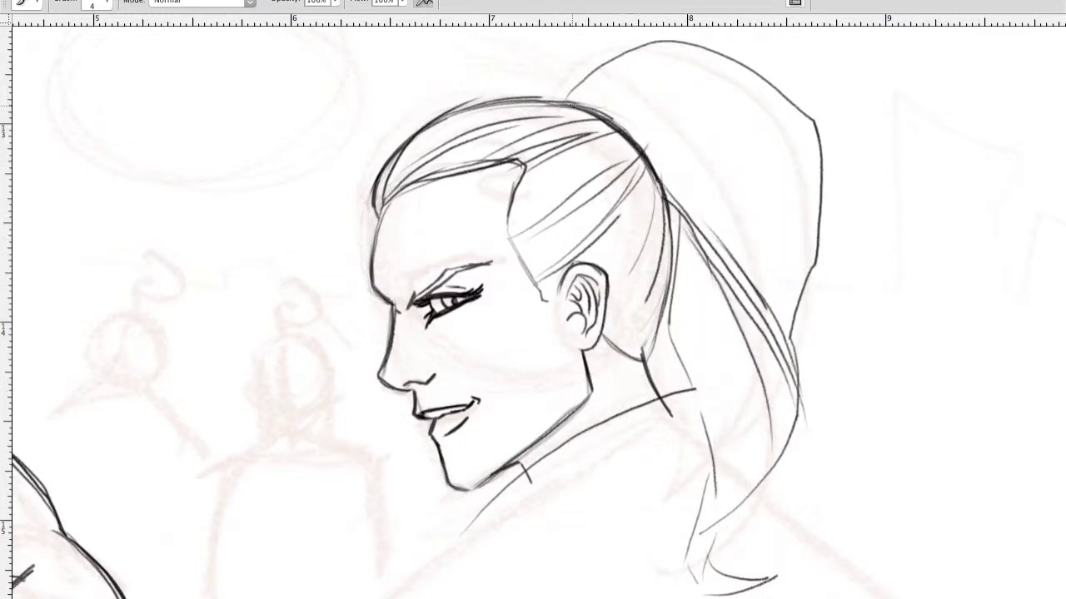
pyautogui.moveTo(574, 98)
pyautogui.mouseDown()
pyautogui.moveTo(774, 142)
pyautogui.moveTo(791, 375)
pyautogui.mouseUp()
pyautogui.hotkey('ctrl', 'alt', 'z')
pyautogui.hotkey('ctrl', 'alt', 'z')
pyautogui.hotkey('ctrl', 'alt', 'z')
pyautogui.hotkey('ctrl', 'alt', 'z')
pyautogui.hotkey('ctrl', 'alt', 'z')
pyautogui.moveTo(795, 342)
pyautogui.mouseDown()
pyautogui.moveTo(695, 532)
pyautogui.moveTo(693, 577)
pyautogui.mouseUp()
pyautogui.moveTo(664, 202)
pyautogui.mouseDown()
pyautogui.moveTo(798, 393)
pyautogui.moveTo(717, 505)
pyautogui.mouseUp()
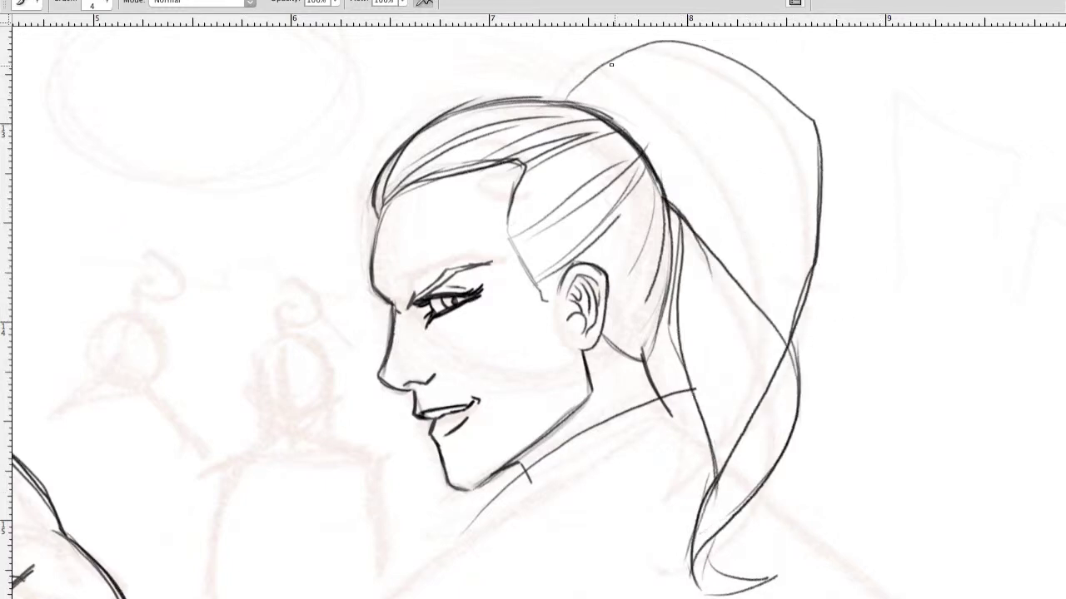
pyautogui.hotkey('ctrl', 'alt', 'z')
pyautogui.hotkey('ctrl', 'alt', 'z')
pyautogui.hotkey('ctrl', 'alt', 'z')
pyautogui.hotkey('ctrl', 'alt', 'z')
pyautogui.hotkey('ctrl', 'alt', 'z')
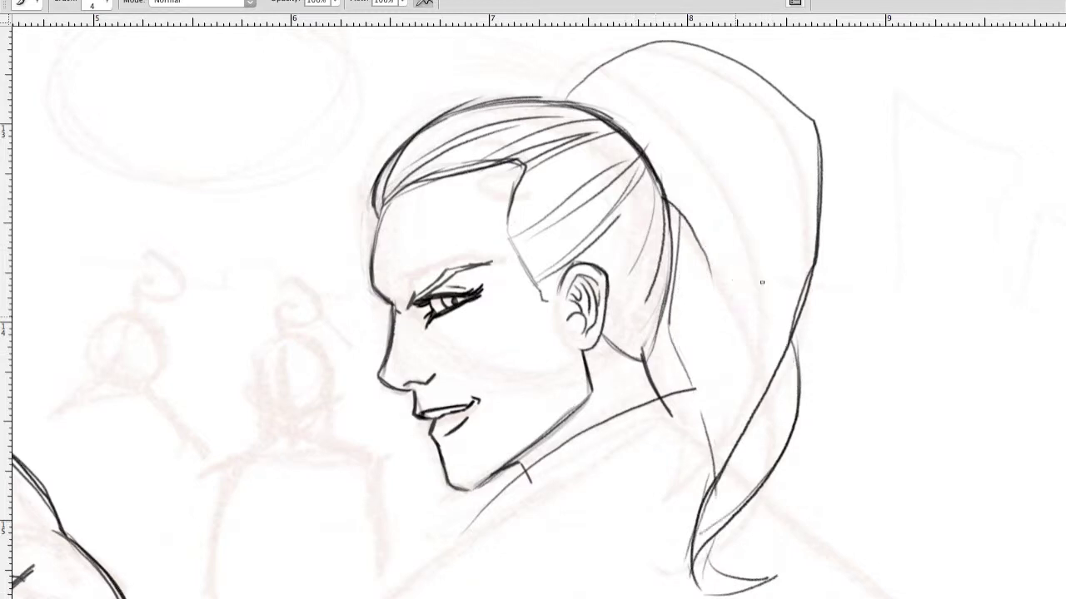
# Step: Fill the ponytail with a dense run of long flowing strands from its top arc downward
pyautogui.moveTo(675, 192); pyautogui.dragTo(761, 385)
pyautogui.moveTo(650, 166); pyautogui.dragTo(801, 445)
pyautogui.moveTo(590, 100)
pyautogui.mouseDown()
pyautogui.moveTo(812, 281)
pyautogui.moveTo(814, 119)
pyautogui.mouseUp()
pyautogui.moveTo(613, 120); pyautogui.dragTo(809, 348)
pyautogui.moveTo(646, 158); pyautogui.dragTo(811, 433)
pyautogui.moveTo(684, 220); pyautogui.dragTo(733, 479)
pyautogui.moveTo(687, 243); pyautogui.dragTo(708, 478)
pyautogui.moveTo(632, 135); pyautogui.dragTo(789, 298)
pyautogui.moveTo(650, 115); pyautogui.dragTo(786, 153)
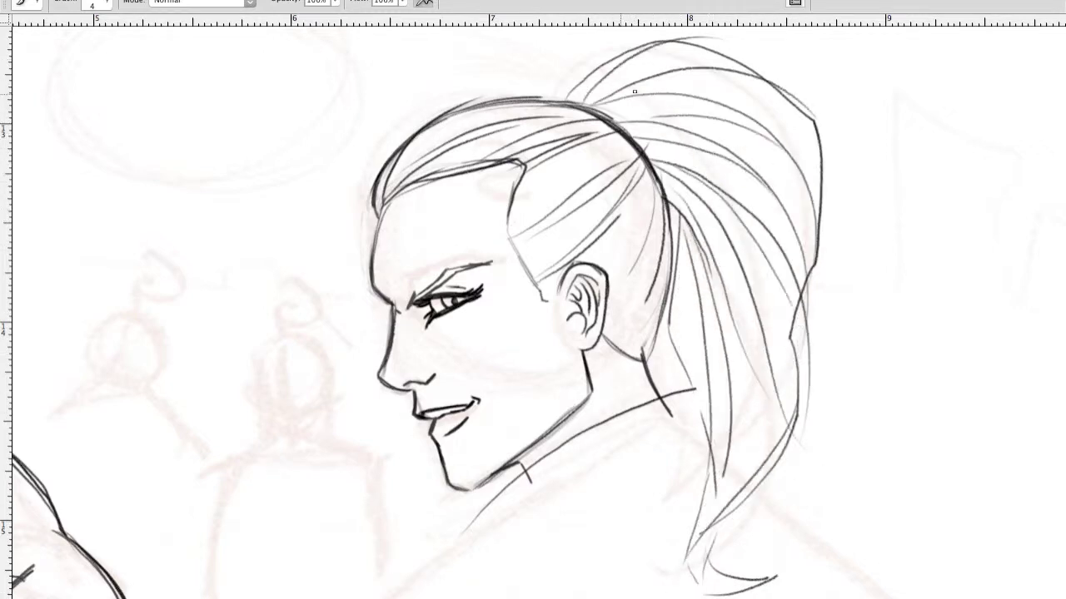
pyautogui.moveTo(593, 45); pyautogui.dragTo(785, 93)
pyautogui.moveTo(723, 100); pyautogui.dragTo(813, 166)
pyautogui.moveTo(679, 188); pyautogui.dragTo(747, 313)
pyautogui.moveTo(706, 249); pyautogui.dragTo(770, 439)
pyautogui.moveTo(791, 258); pyautogui.dragTo(739, 428)
pyautogui.hotkey('ctrl', 'alt', 'z')
# Step: Add more strands along the ponytail's left edge, curving into its tapered tip
pyautogui.moveTo(799, 237); pyautogui.dragTo(729, 395)
pyautogui.moveTo(778, 204); pyautogui.dragTo(721, 302)
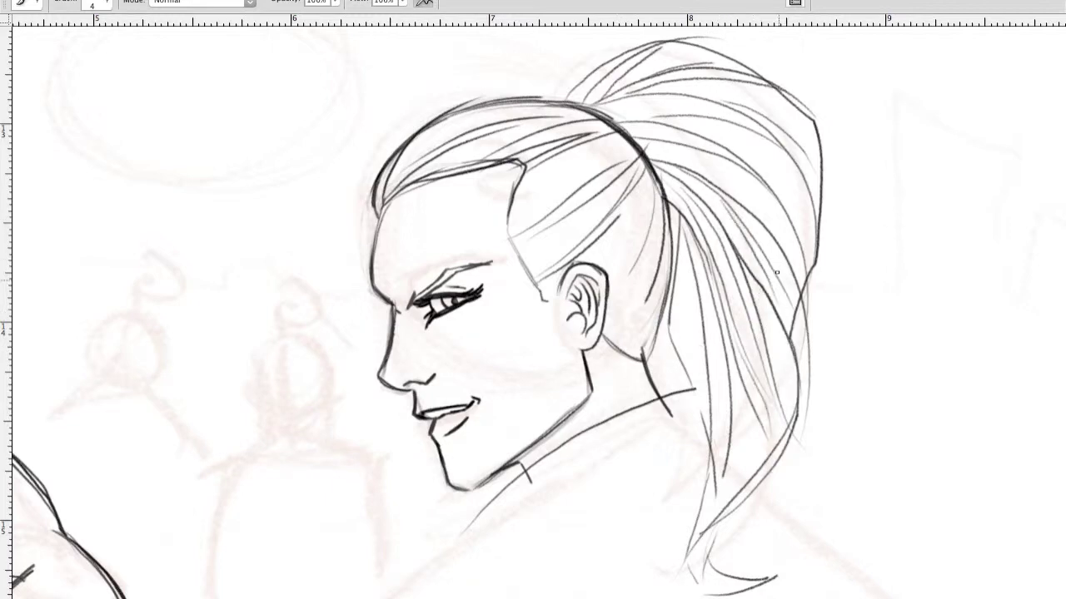
pyautogui.moveTo(680, 169); pyautogui.dragTo(809, 281)
pyautogui.moveTo(776, 146); pyautogui.dragTo(813, 274)
pyautogui.moveTo(705, 254); pyautogui.dragTo(687, 582)
pyautogui.moveTo(730, 346); pyautogui.dragTo(696, 583)
pyautogui.moveTo(757, 333)
pyautogui.mouseDown()
pyautogui.moveTo(729, 533)
pyautogui.moveTo(706, 594)
pyautogui.mouseUp()
pyautogui.moveTo(753, 522); pyautogui.dragTo(713, 565)
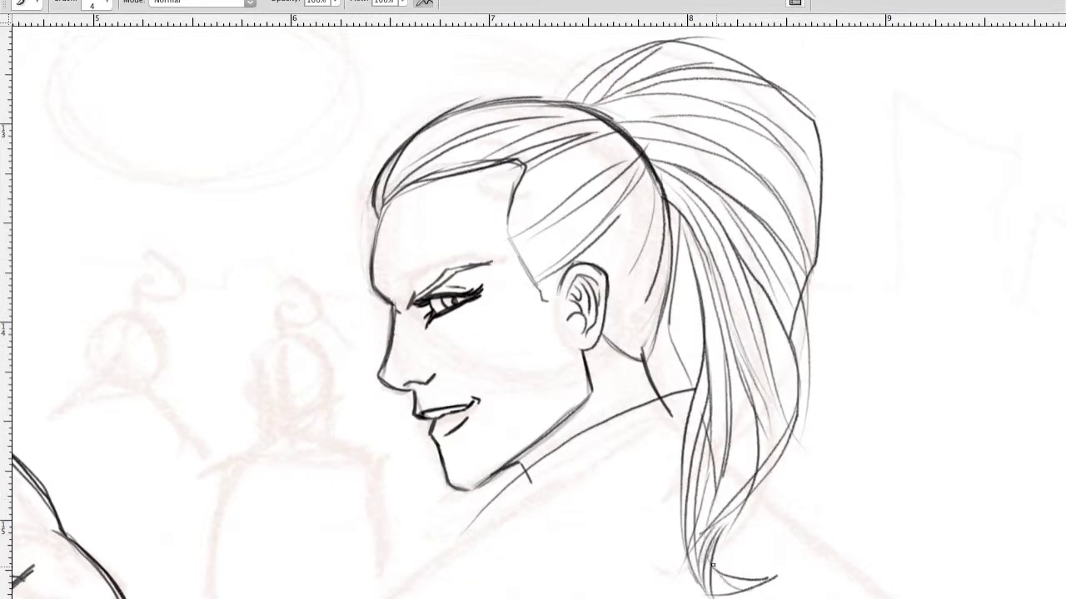
pyautogui.moveTo(666, 220); pyautogui.dragTo(696, 417)
pyautogui.moveTo(834, 154); pyautogui.dragTo(801, 406)
pyautogui.scroll(-2, 857, 314)
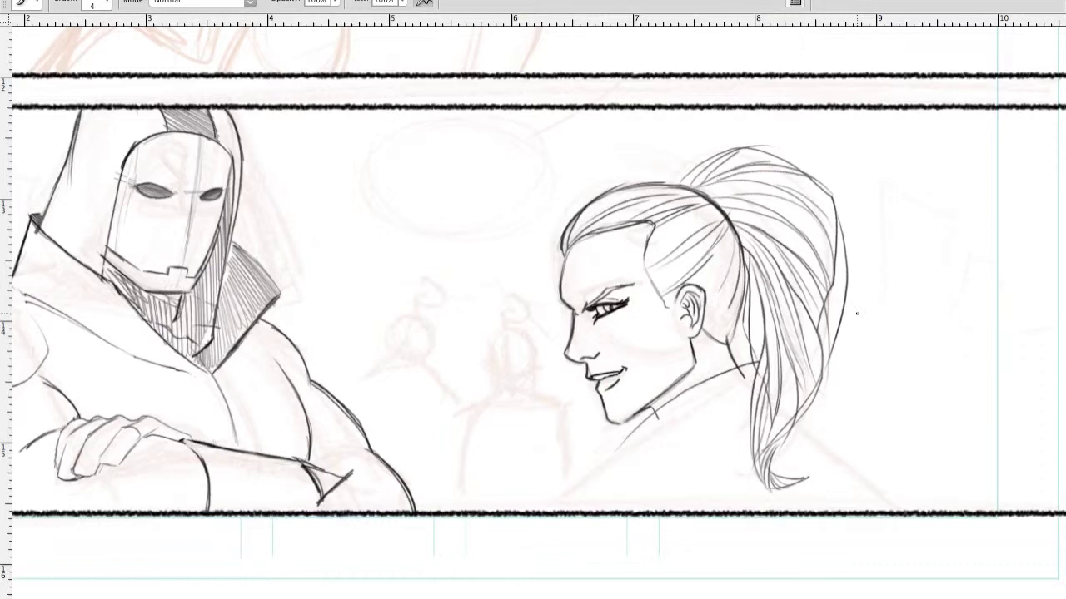
# Step: Draw the back shoulder curve to the panel border, then flip the canvas horizontally
pyautogui.moveTo(712, 400); pyautogui.dragTo(581, 510)
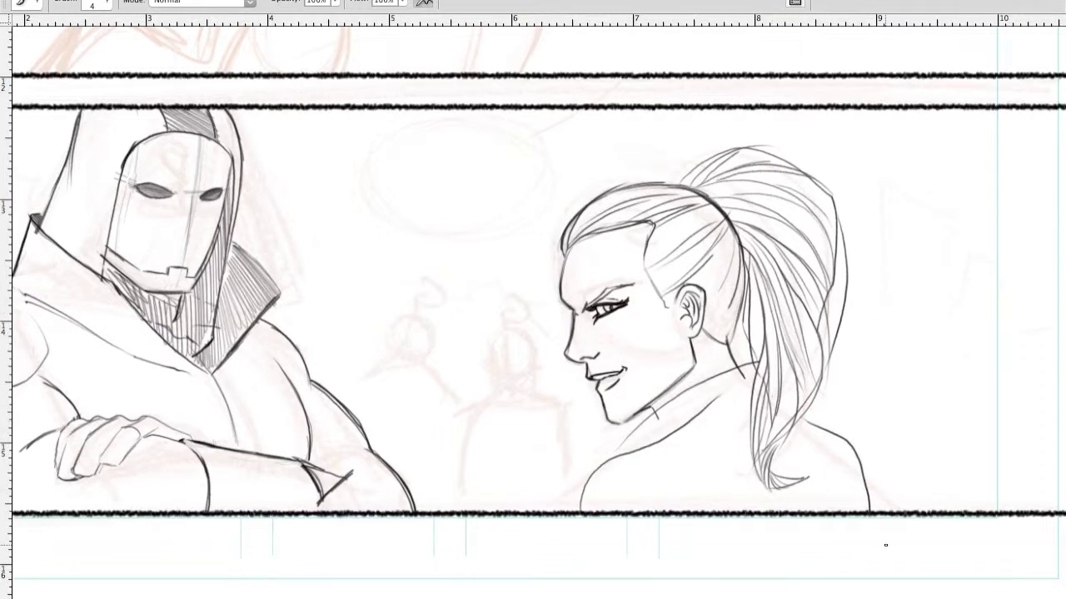
pyautogui.moveTo(720, 393); pyautogui.dragTo(566, 507)
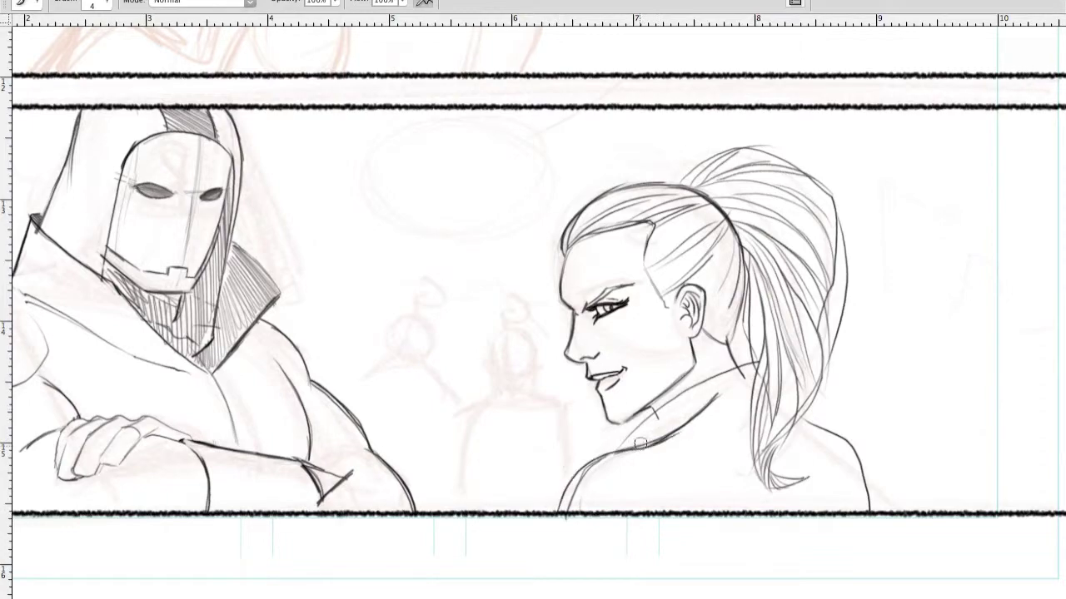
pyautogui.hotkey('ctrl', 'alt', 'z')
pyautogui.hotkey('ctrl', 'alt', 'z')
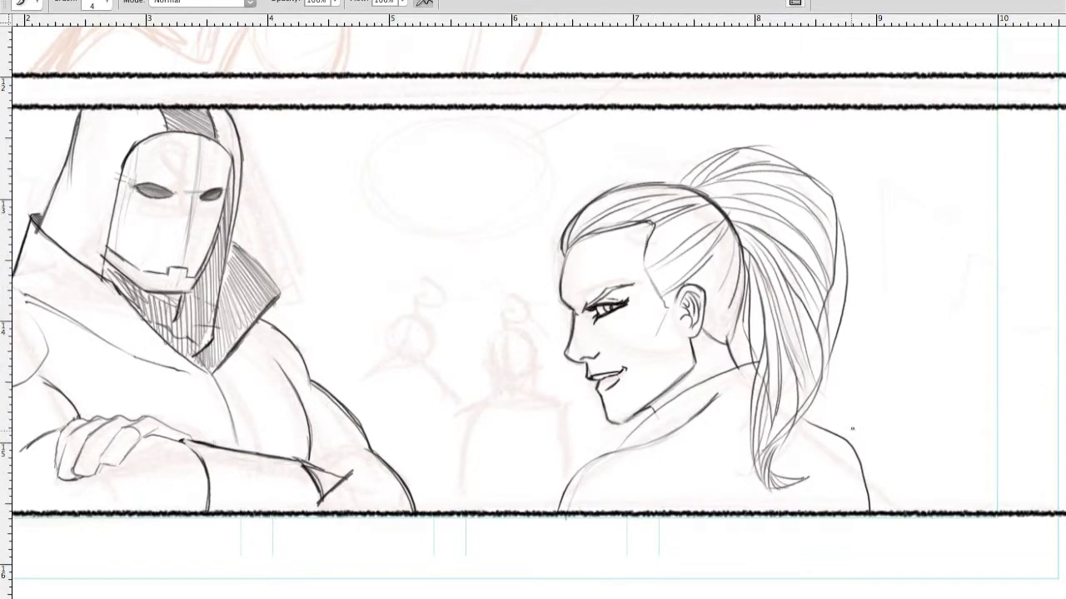
pyautogui.hotkey('ctrl', 'shift', 'h')
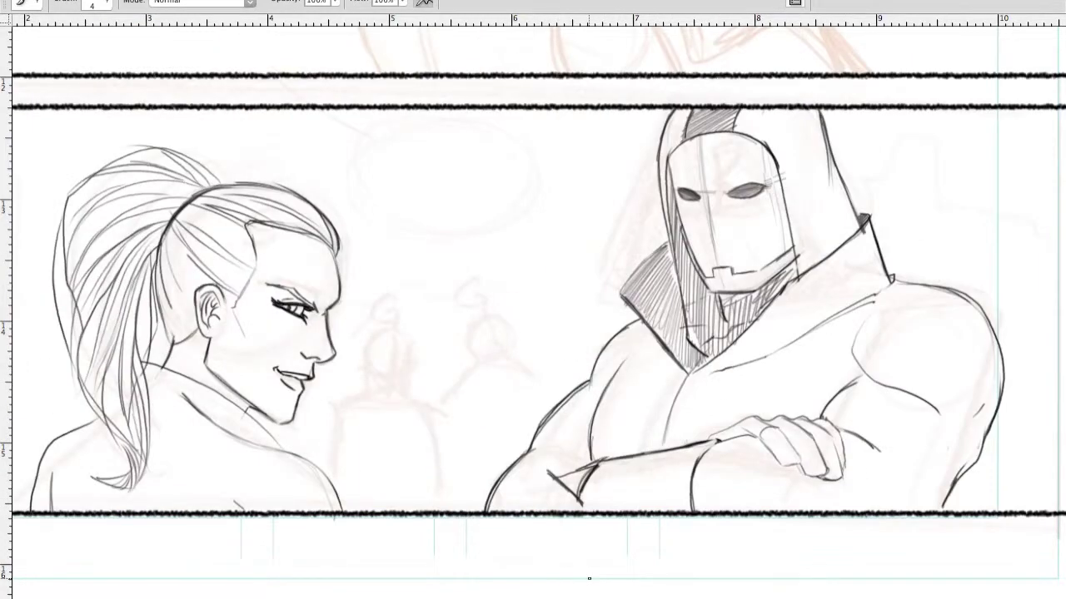
pyautogui.scroll(5, 594, 571)
# Step: Lasso the chin and jaw line and shift it slightly up and left
pyautogui.press('l')
pyautogui.moveTo(328, 248); pyautogui.dragTo(317, 251)
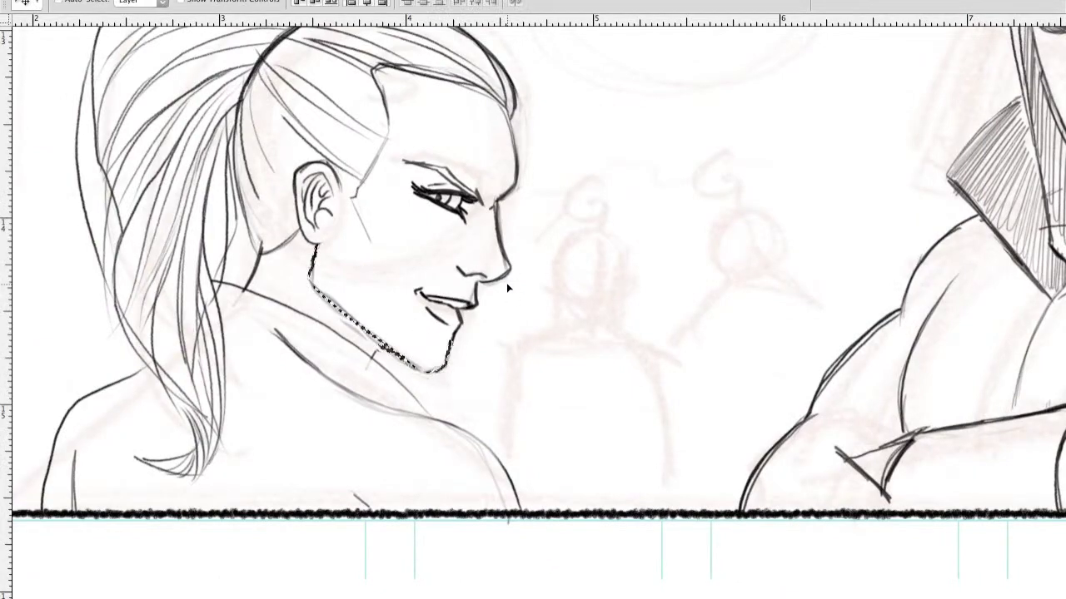
pyautogui.scroll(2, 506, 283)
pyautogui.press('v')
pyautogui.moveTo(375, 358); pyautogui.dragTo(349, 330)
pyautogui.hotkey('ctrl', 'd')
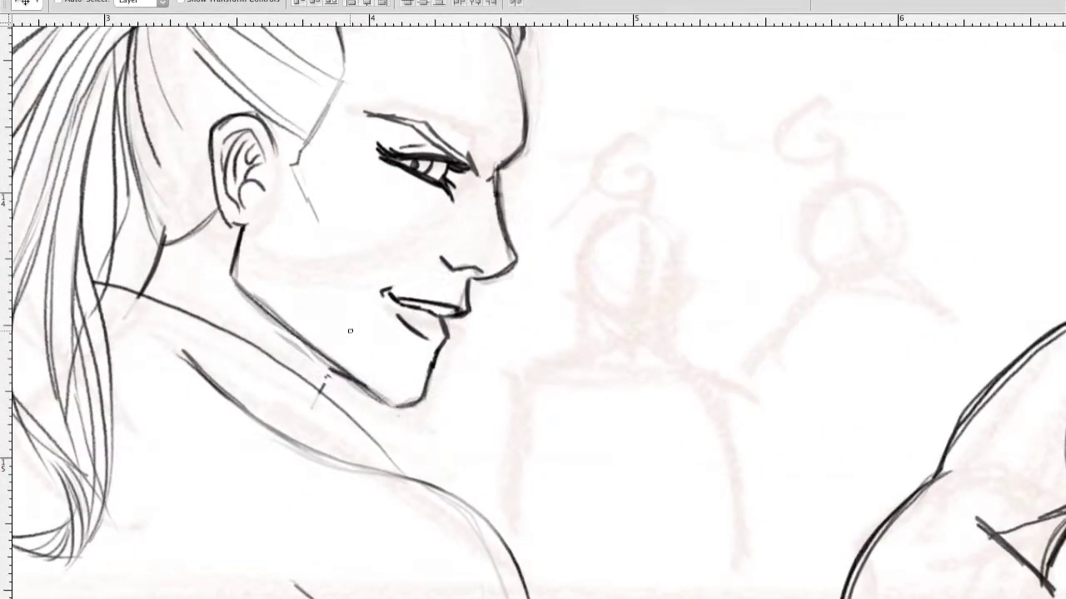
# Step: Lasso the nose line and nudge it with the Move tool
pyautogui.press('l')
pyautogui.scroll(-3, 552, 238)
pyautogui.scroll(3, 552, 238)
pyautogui.moveTo(487, 154); pyautogui.dragTo(491, 248)
pyautogui.press('v')
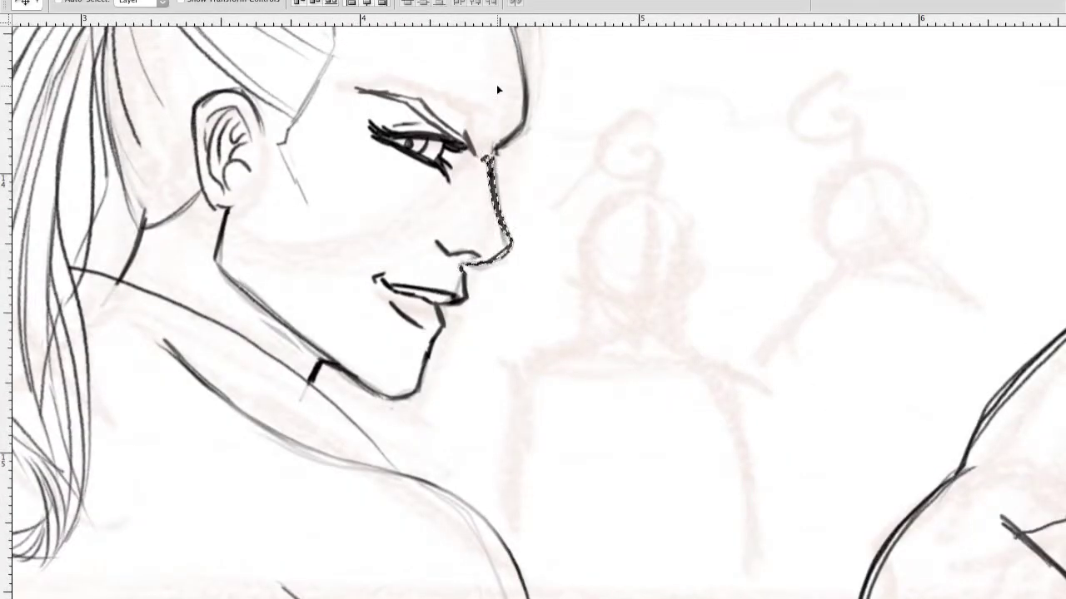
pyautogui.scroll(3, 614, 392)
pyautogui.scroll(-3, 618, 333)
pyautogui.scroll(5, 714, 405)
pyautogui.moveTo(714, 405); pyautogui.dragTo(462, 57)
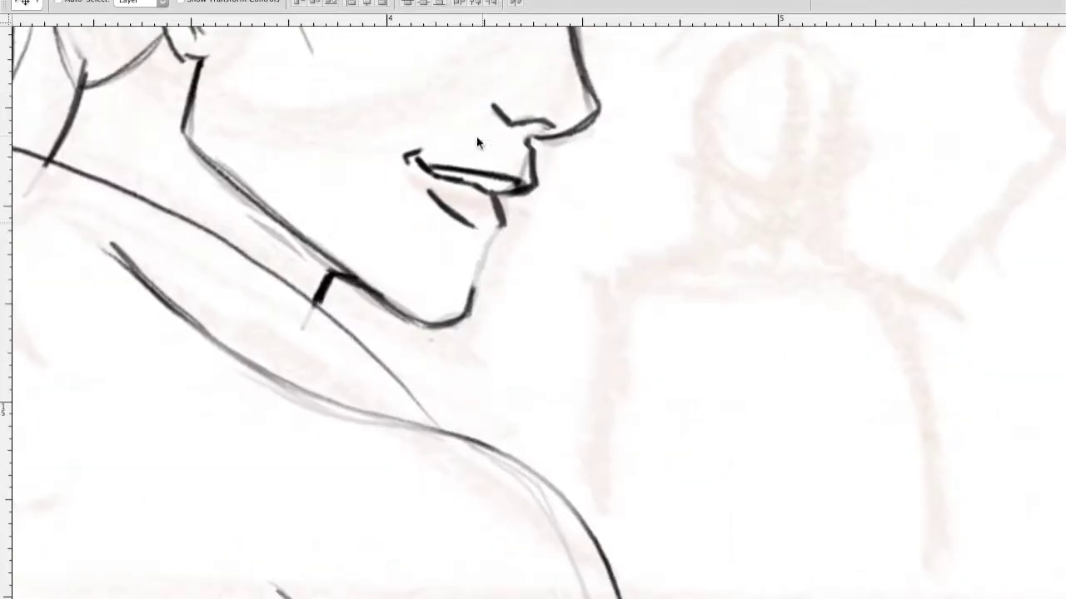
# Step: Replace the old lower lip with a shorter, flatter stroke
pyautogui.press('b')
pyautogui.moveTo(691, 251); pyautogui.dragTo(731, 254)
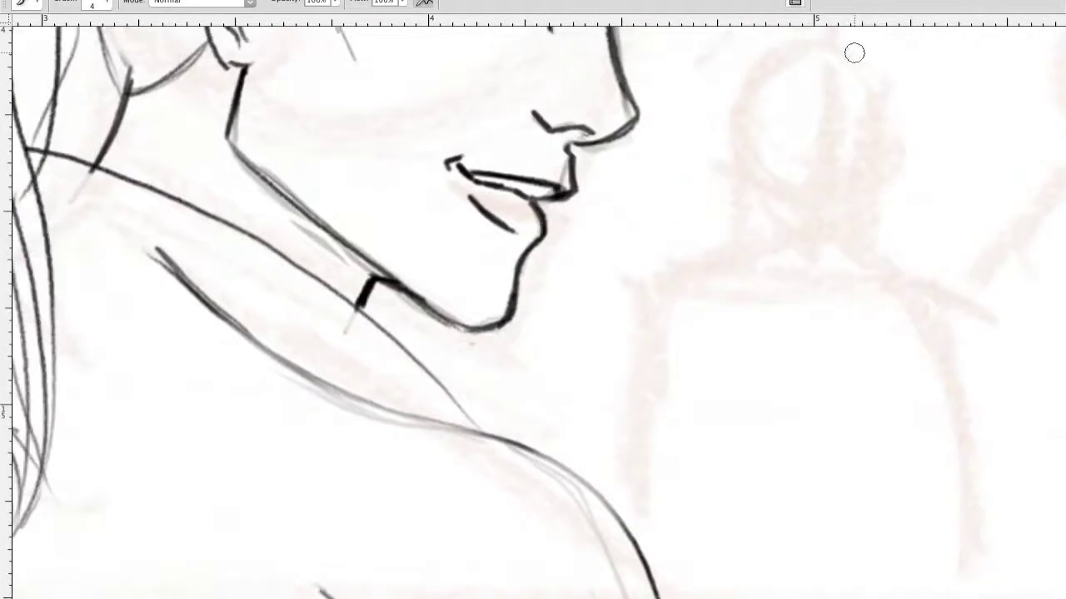
pyautogui.scroll(-2, 554, 187)
pyautogui.scroll(3, 425, 162)
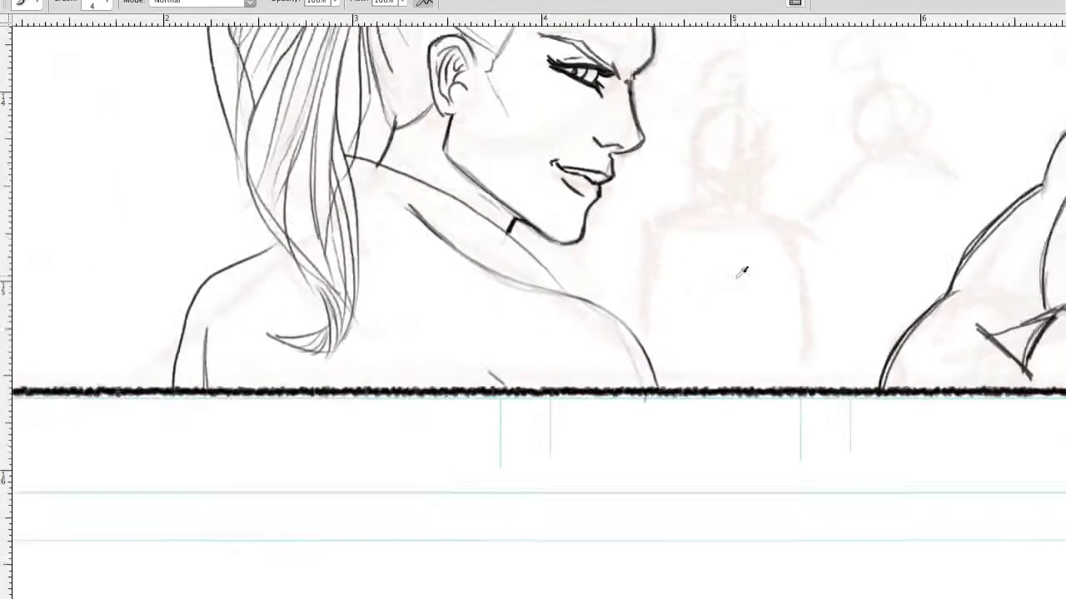
pyautogui.hotkey('ctrl', 'z')
pyautogui.moveTo(512, 222)
pyautogui.mouseDown()
pyautogui.moveTo(476, 207)
pyautogui.moveTo(499, 383)
pyautogui.mouseUp()
# Step: Resize the selected ear with Free Transform
pyautogui.scroll(-3, 474, 206)
pyautogui.scroll(3, 499, 191)
pyautogui.scroll(2, 517, 300)
pyautogui.hotkey('ctrl', 't')
pyautogui.press('Return')
# Step: With the 4 px brush, draw the background figure's head oval and both sides of the neck
pyautogui.scroll(-3, 529, 354)
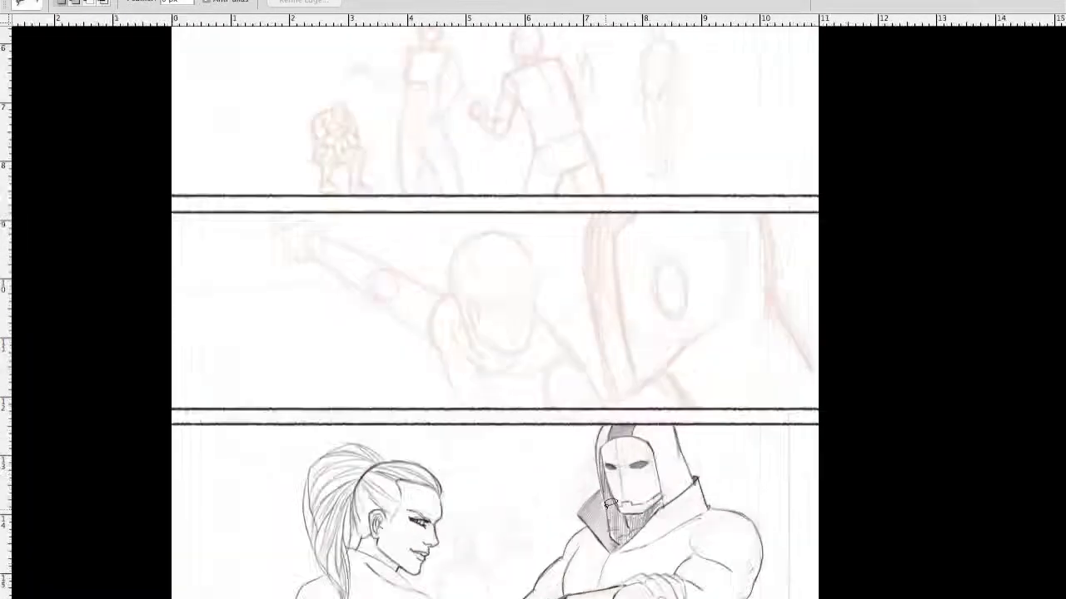
pyautogui.scroll(3, 779, 206)
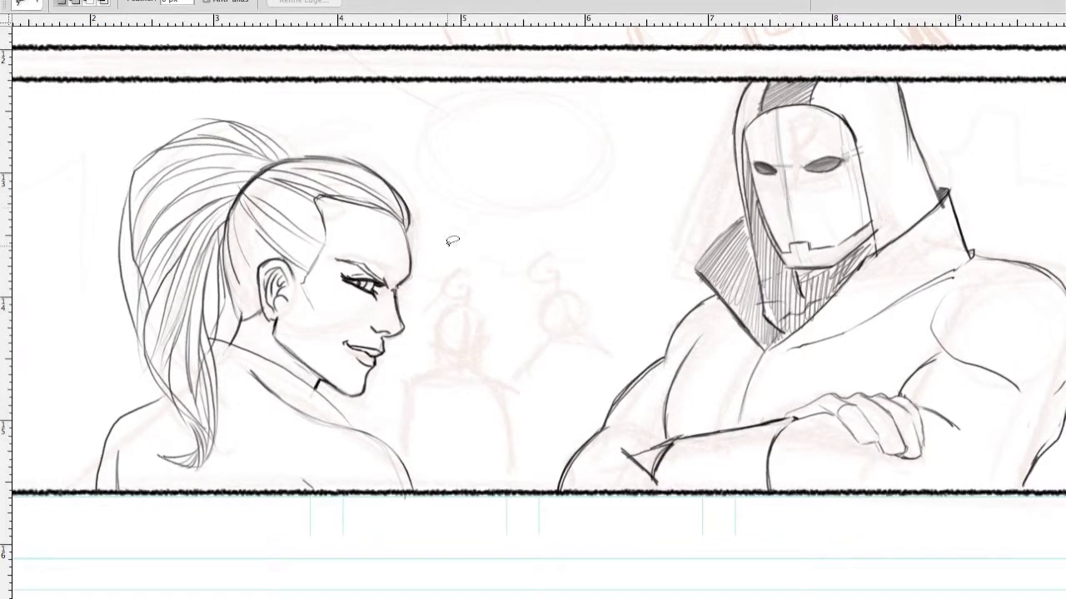
pyautogui.press('b')
pyautogui.scroll(3, 500, 267)
pyautogui.moveTo(441, 201)
pyautogui.mouseDown()
pyautogui.moveTo(448, 308)
pyautogui.moveTo(518, 360)
pyautogui.mouseUp()
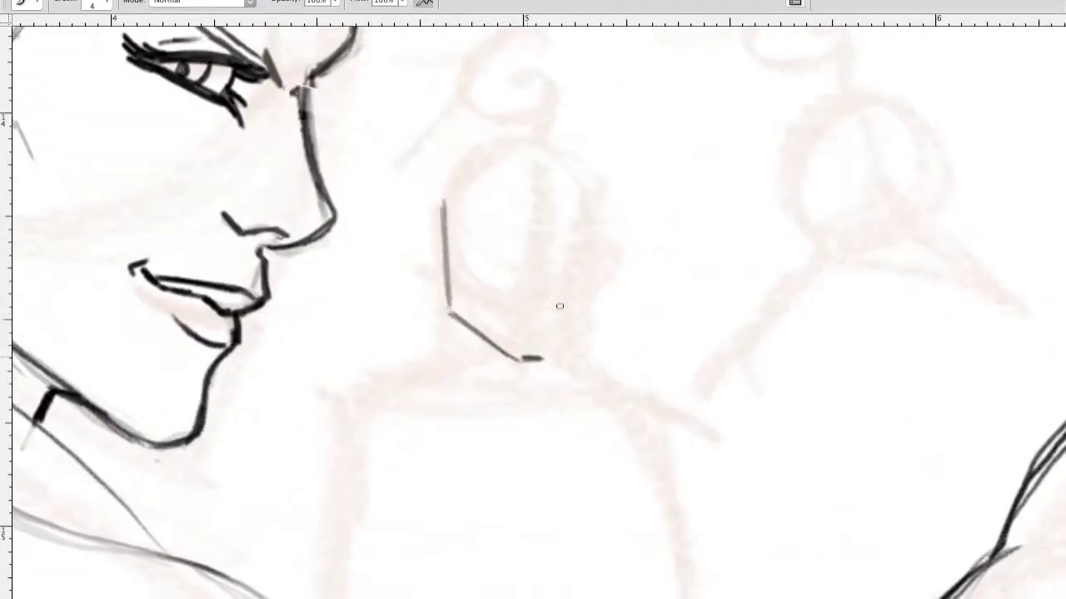
pyautogui.moveTo(445, 292)
pyautogui.mouseDown()
pyautogui.moveTo(504, 144)
pyautogui.moveTo(577, 166)
pyautogui.moveTo(551, 358)
pyautogui.mouseUp()
pyautogui.moveTo(456, 316); pyautogui.dragTo(476, 388)
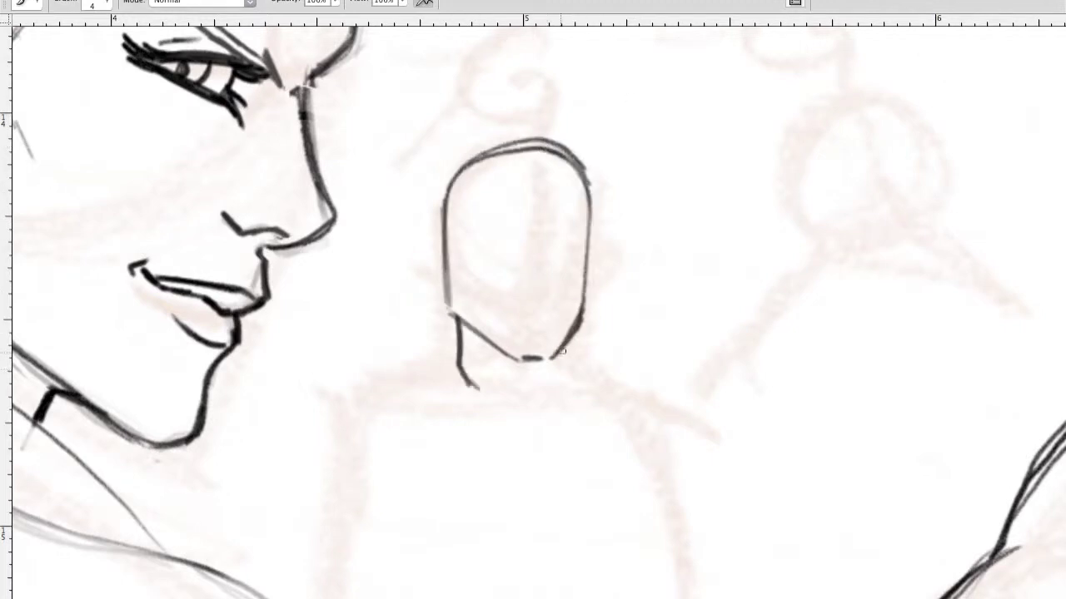
pyautogui.moveTo(562, 351); pyautogui.dragTo(568, 391)
# Step: Smooth the top of the head and add vertical, eye-line and curved guide lines
pyautogui.moveTo(445, 208); pyautogui.dragTo(576, 166)
pyautogui.moveTo(507, 157); pyautogui.dragTo(586, 191)
pyautogui.moveTo(531, 163); pyautogui.dragTo(538, 360)
pyautogui.moveTo(446, 265); pyautogui.dragTo(586, 263)
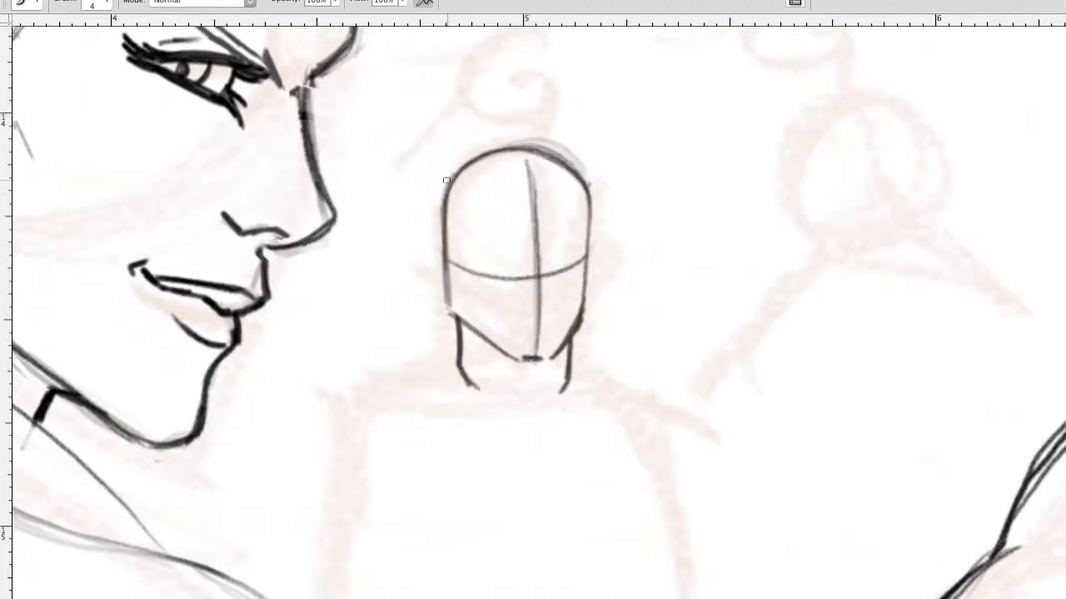
pyautogui.moveTo(446, 180); pyautogui.dragTo(504, 353)
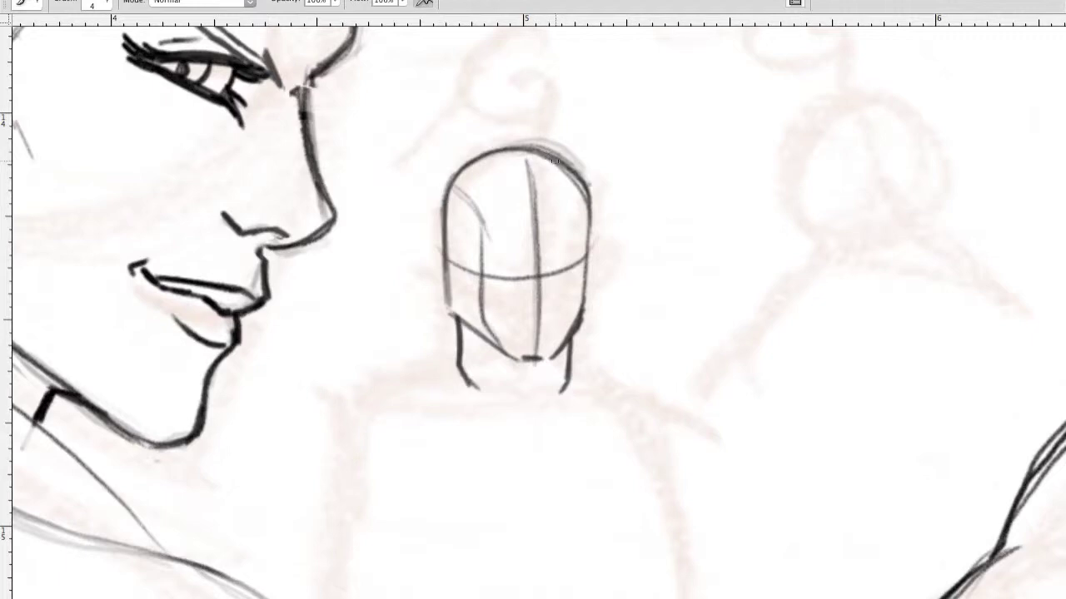
pyautogui.moveTo(516, 150)
pyautogui.mouseDown()
pyautogui.moveTo(588, 204)
pyautogui.moveTo(533, 350)
pyautogui.mouseUp()
pyautogui.moveTo(454, 340); pyautogui.dragTo(363, 388)
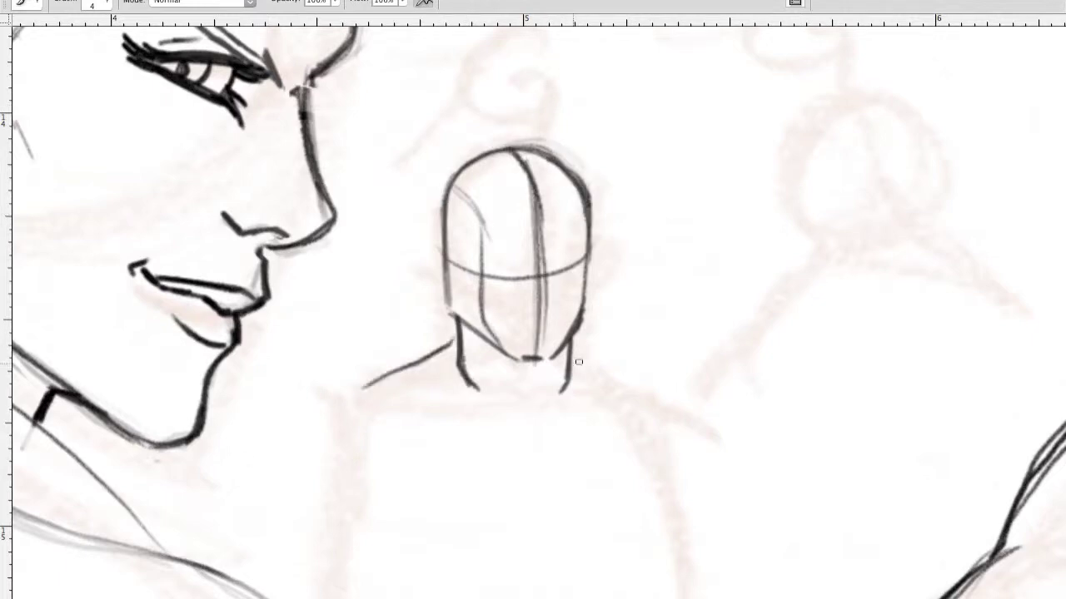
# Step: Sketch the figure's shoulder slopes, left shoulder arc and chest line
pyautogui.moveTo(573, 343); pyautogui.dragTo(633, 381)
pyautogui.moveTo(363, 388)
pyautogui.mouseDown()
pyautogui.moveTo(323, 409)
pyautogui.moveTo(303, 480)
pyautogui.mouseUp()
pyautogui.moveTo(631, 376); pyautogui.dragTo(684, 438)
pyautogui.moveTo(383, 392); pyautogui.dragTo(551, 421)
pyautogui.hotkey('ctrl', '-')
pyautogui.scroll(-3, 451, 293)
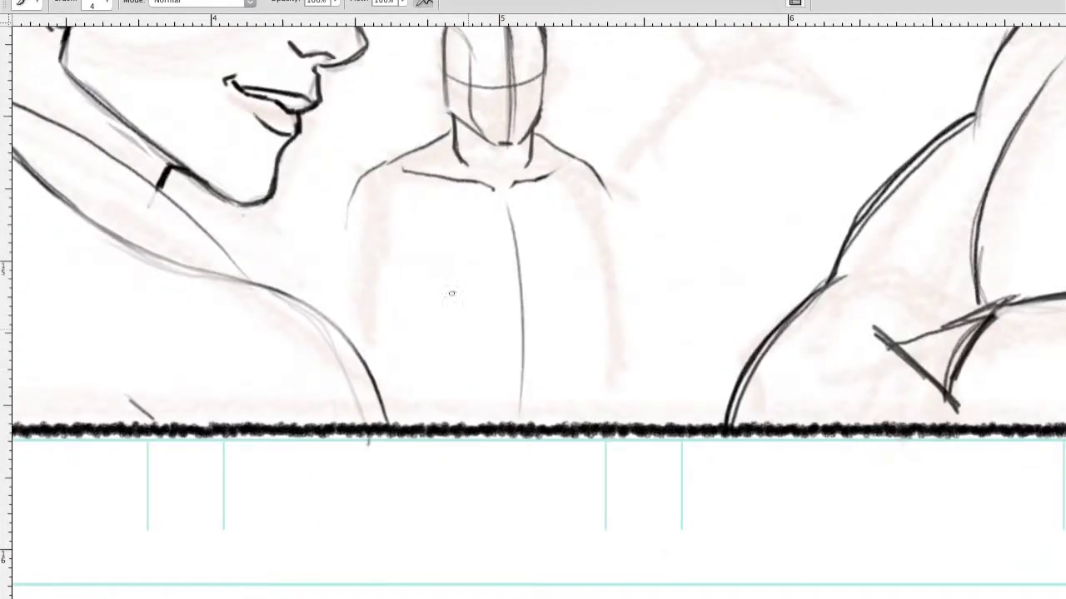
pyautogui.moveTo(388, 163); pyautogui.dragTo(346, 236)
pyautogui.moveTo(399, 248)
pyautogui.mouseDown()
pyautogui.moveTo(431, 290)
pyautogui.moveTo(483, 277)
pyautogui.mouseUp()
pyautogui.moveTo(580, 193)
pyautogui.mouseDown()
pyautogui.moveTo(585, 240)
pyautogui.moveTo(563, 406)
pyautogui.mouseUp()
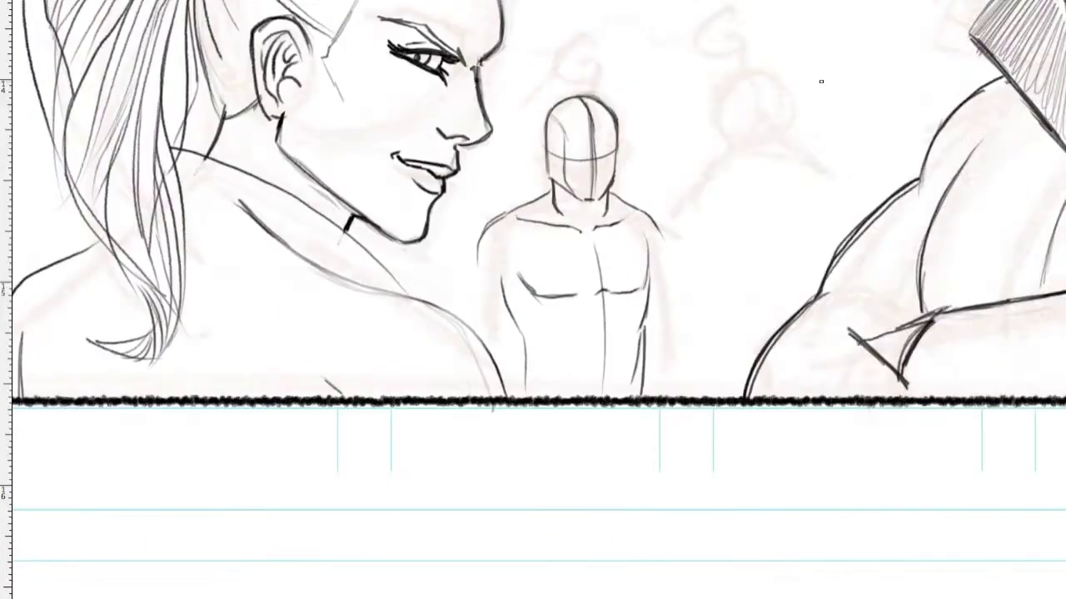
# Step: Outline both arms, shape the left shoulder, and add a chest centre line and inner arm lines
pyautogui.moveTo(480, 240); pyautogui.dragTo(475, 320)
pyautogui.moveTo(523, 281); pyautogui.dragTo(511, 361)
pyautogui.moveTo(658, 230); pyautogui.dragTo(664, 334)
pyautogui.moveTo(669, 298); pyautogui.dragTo(678, 398)
pyautogui.moveTo(478, 283); pyautogui.dragTo(530, 265)
pyautogui.moveTo(540, 260); pyautogui.dragTo(515, 215)
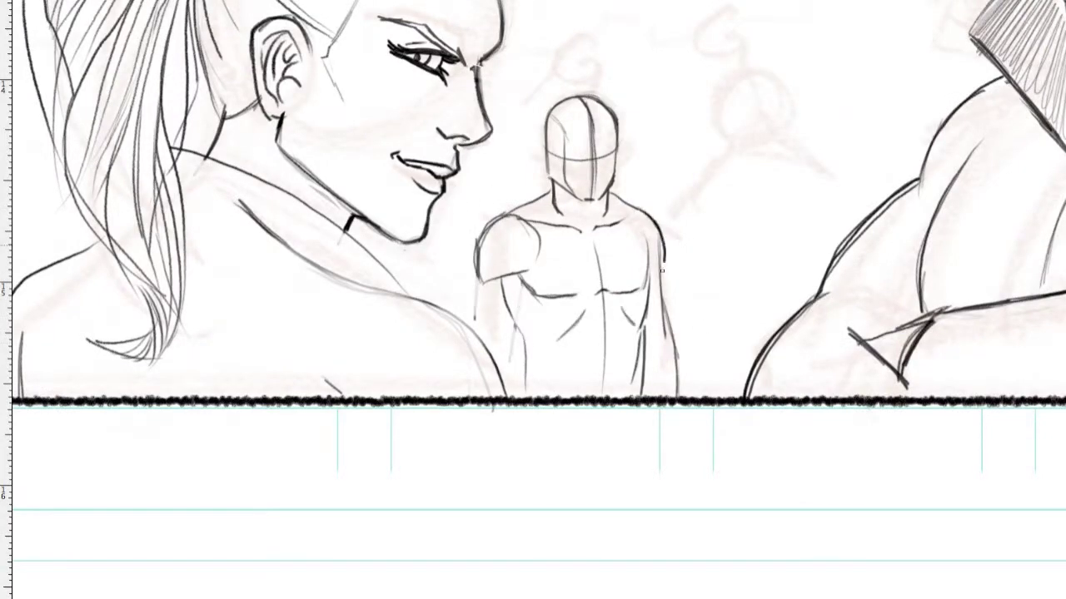
pyautogui.moveTo(557, 222); pyautogui.dragTo(604, 288)
pyautogui.moveTo(485, 238); pyautogui.dragTo(467, 297)
pyautogui.moveTo(523, 208); pyautogui.dragTo(465, 320)
pyautogui.moveTo(528, 275); pyautogui.dragTo(491, 345)
pyautogui.moveTo(528, 280); pyautogui.dragTo(511, 382)
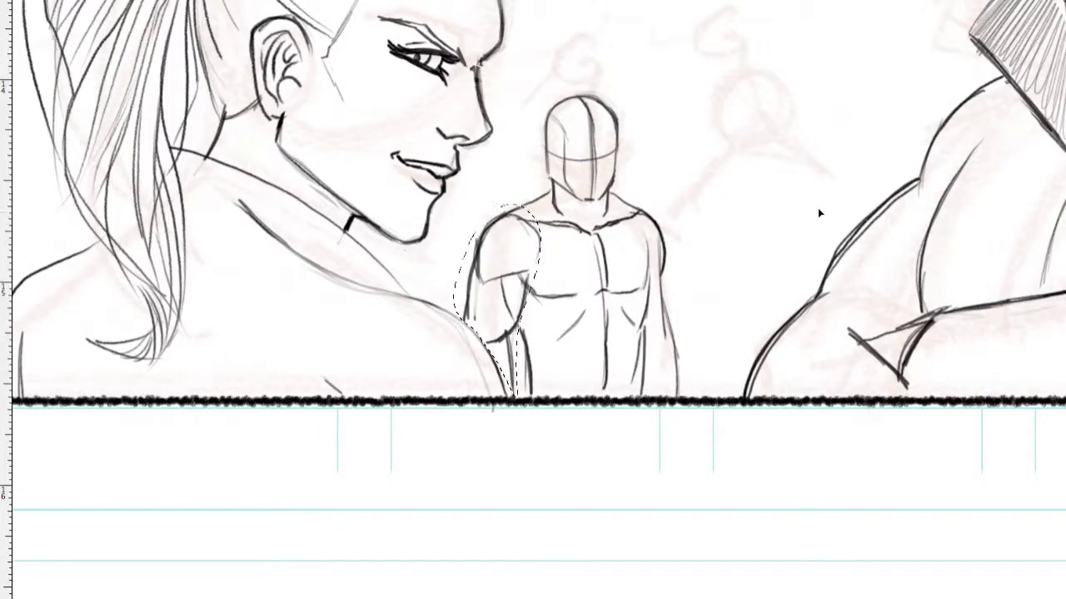
# Step: Darken the collarbone and right neck line, and erase part of the inner arm lines
pyautogui.moveTo(525, 225); pyautogui.dragTo(609, 233)
pyautogui.moveTo(611, 220); pyautogui.dragTo(633, 207)
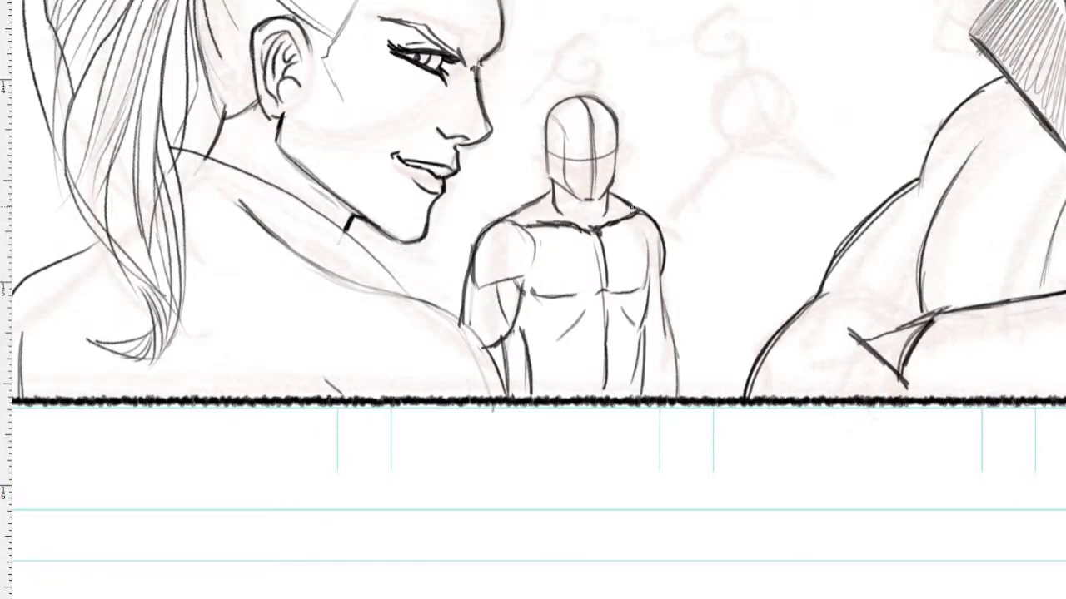
pyautogui.moveTo(528, 341); pyautogui.dragTo(534, 372)
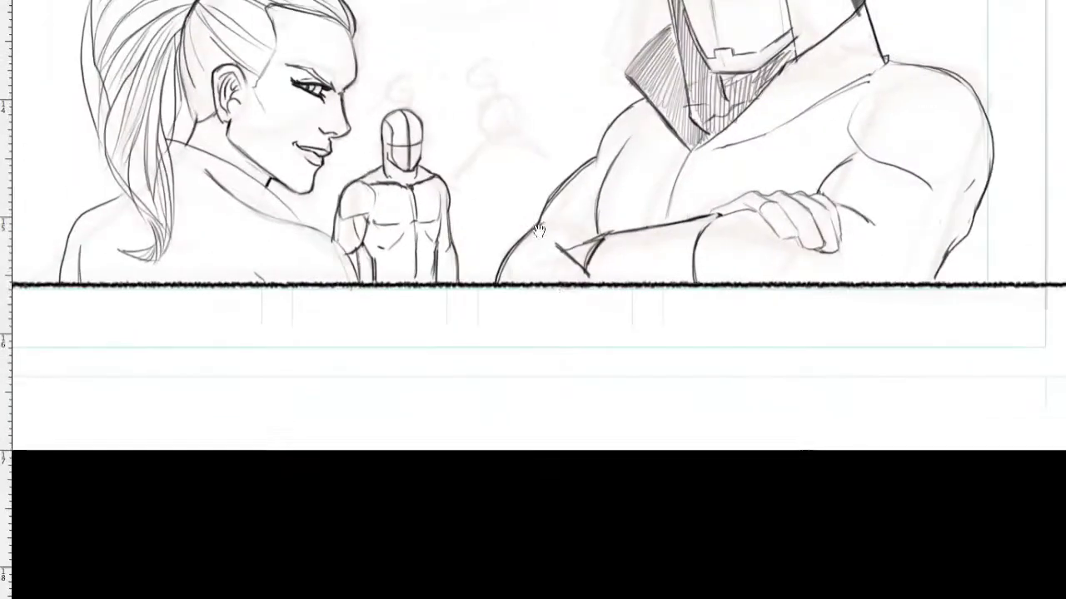
# Step: Lasso the small background figure and rescale it with Free Transform
pyautogui.scroll(3, 483, 250)
pyautogui.press('l')
pyautogui.moveTo(475, 167); pyautogui.dragTo(383, 358)
pyautogui.scroll(-1, 500, 275)
pyautogui.hotkey('ctrl', 't')
pyautogui.moveTo(601, 148); pyautogui.dragTo(613, 109)
# Step: Cancel the transform and lasso-select the middle background figure
pyautogui.click(170, 1)
pyautogui.moveTo(250, 299)
pyautogui.press('Escape')
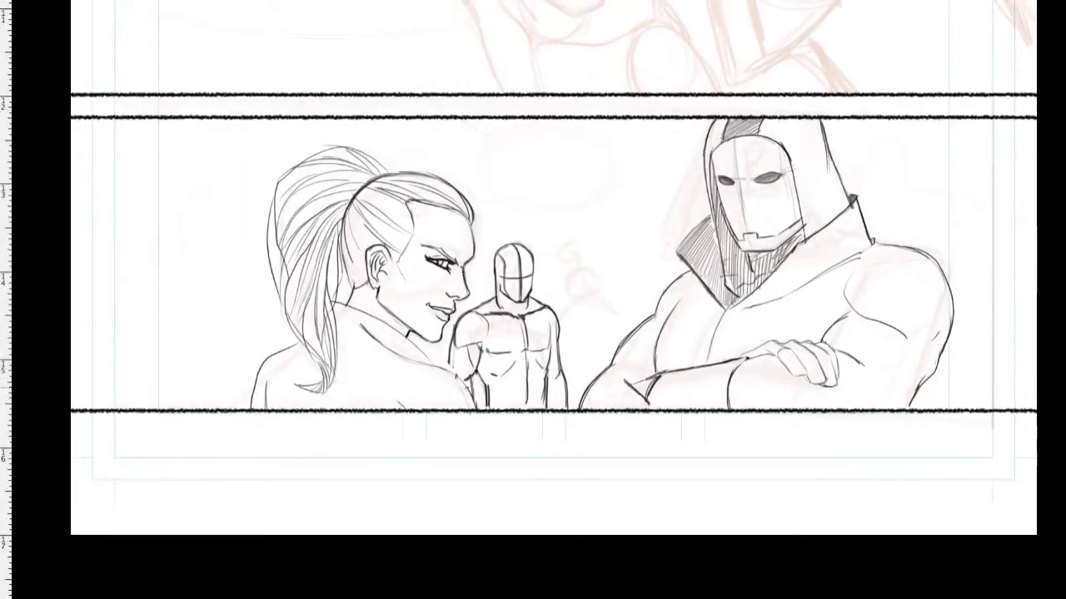
pyautogui.scroll(3, 556, 353)
pyautogui.moveTo(466, 98); pyautogui.dragTo(377, 176)
pyautogui.scroll(-2, 652, 333)
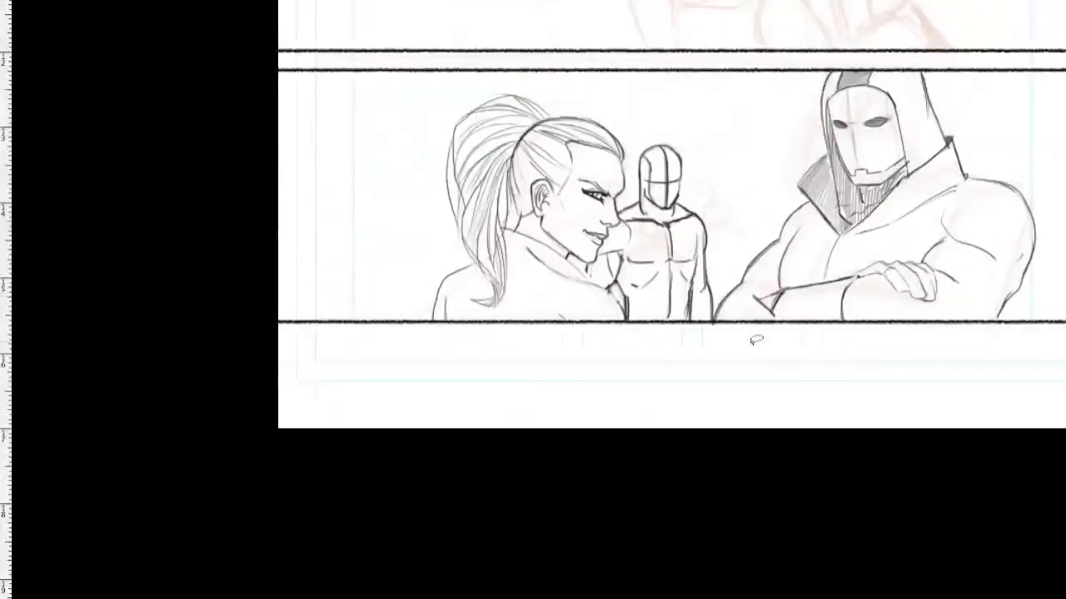
# Step: Duplicate the figure, flip the copy horizontally and move it to the right
pyautogui.press('Tab')
pyautogui.hotkey('ctrl', 'j')
pyautogui.hotkey('ctrl', 't')
pyautogui.click(143, 1)
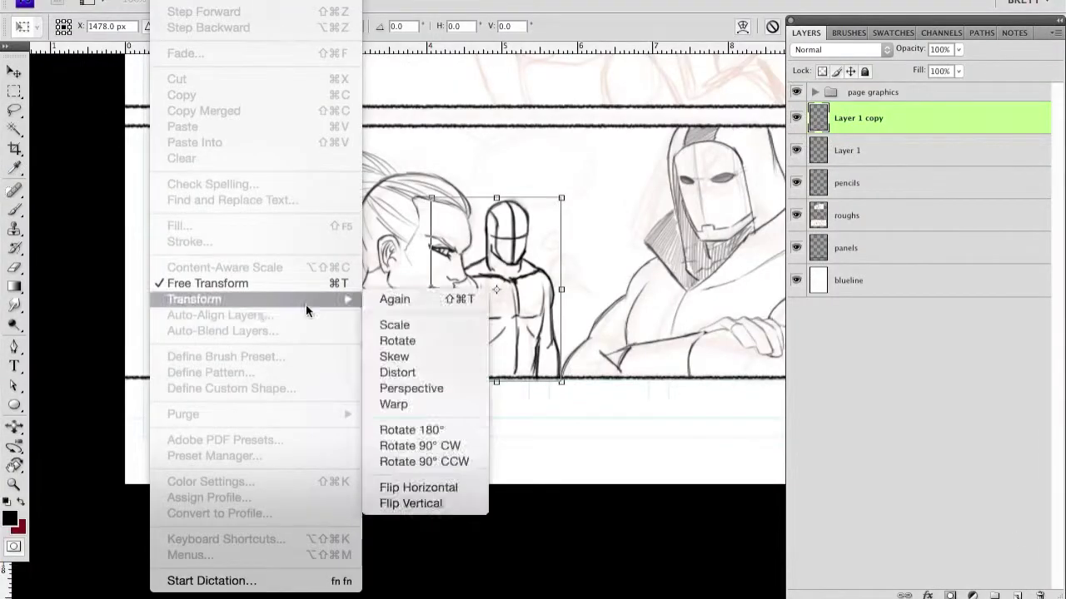
pyautogui.click(417, 488)
pyautogui.moveTo(510, 291)
pyautogui.mouseDown()
pyautogui.moveTo(638, 291)
pyautogui.moveTo(605, 291)
pyautogui.mouseUp()
pyautogui.press('Return')
# Step: Fade the middle soldier to a low-opacity guide
pyautogui.press('l')
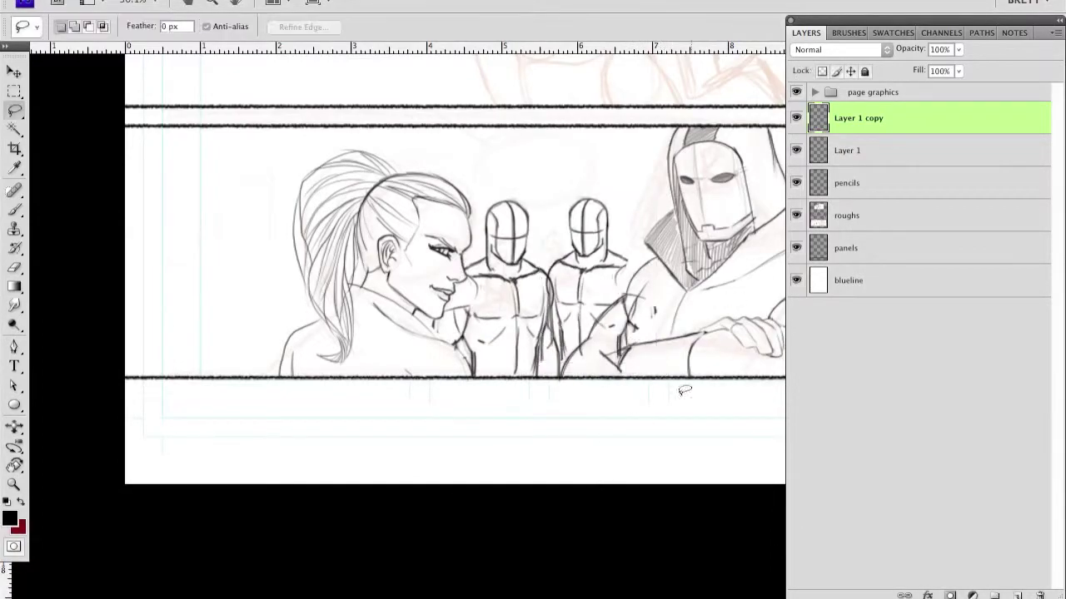
pyautogui.scroll(5, 673, 339)
pyautogui.press('Tab')
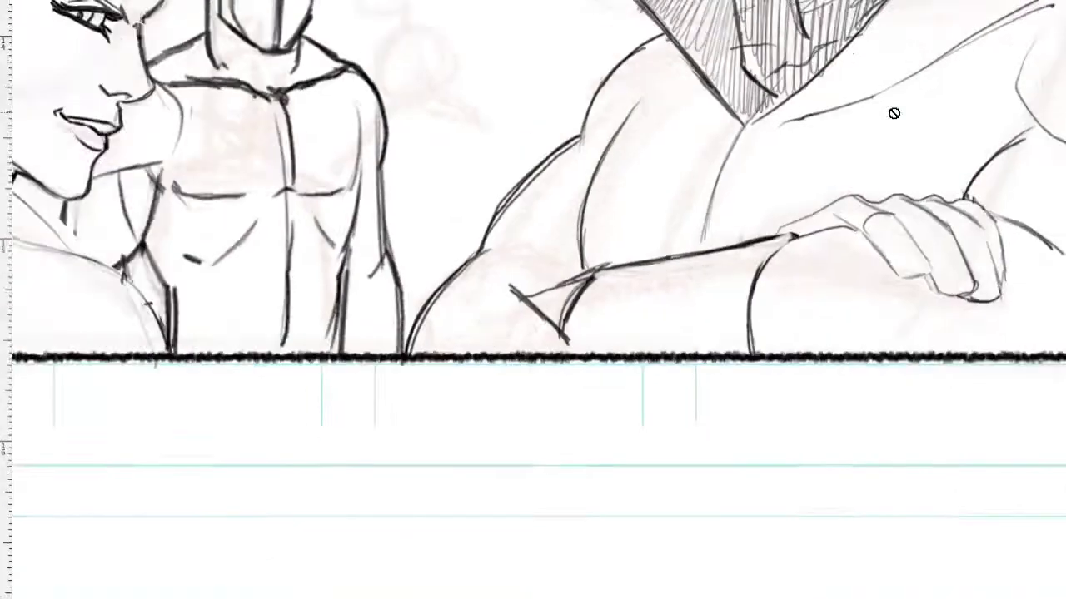
pyautogui.scroll(3, 642, 155)
pyautogui.press('3')
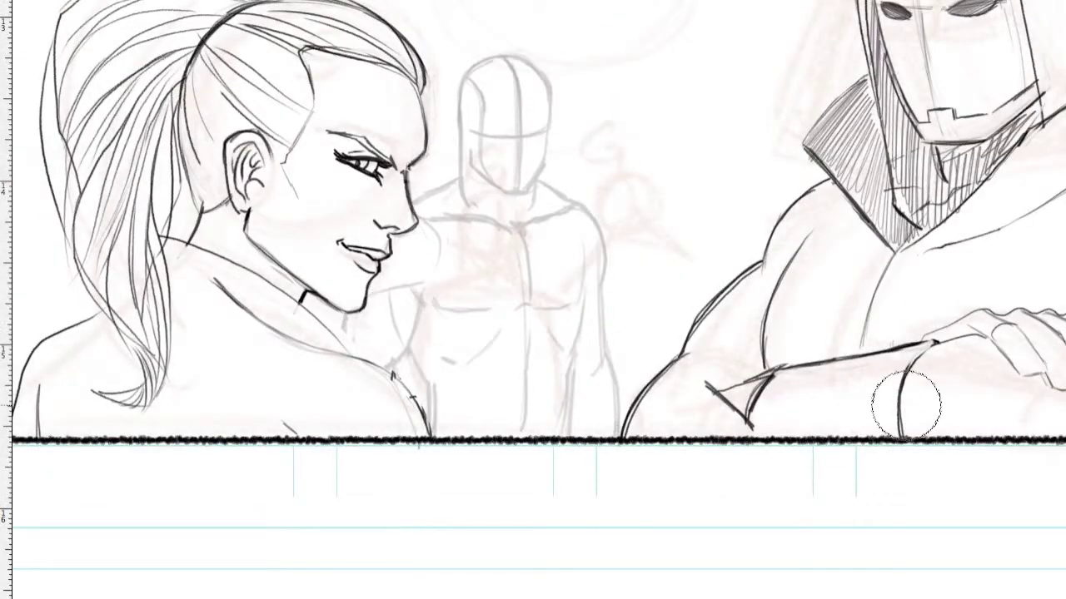
pyautogui.press('super+Tab')
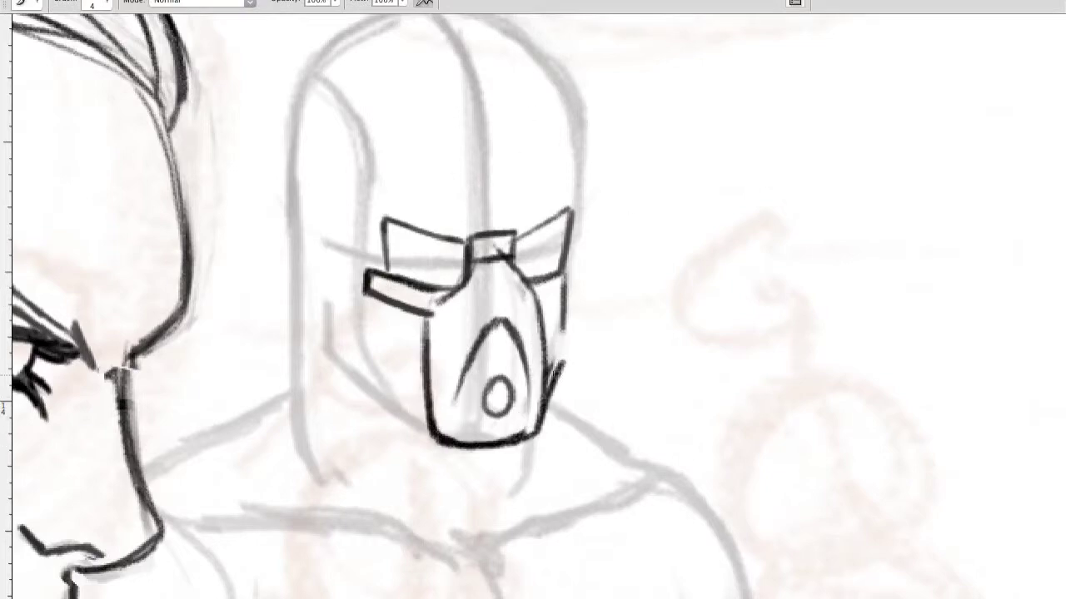
# Step: Ink the mask's right contour and jaw line, and hatch both eye lenses dark
pyautogui.moveTo(560, 287); pyautogui.dragTo(565, 375)
pyautogui.moveTo(329, 350)
pyautogui.mouseDown()
pyautogui.moveTo(429, 437)
pyautogui.moveTo(325, 298)
pyautogui.mouseUp()
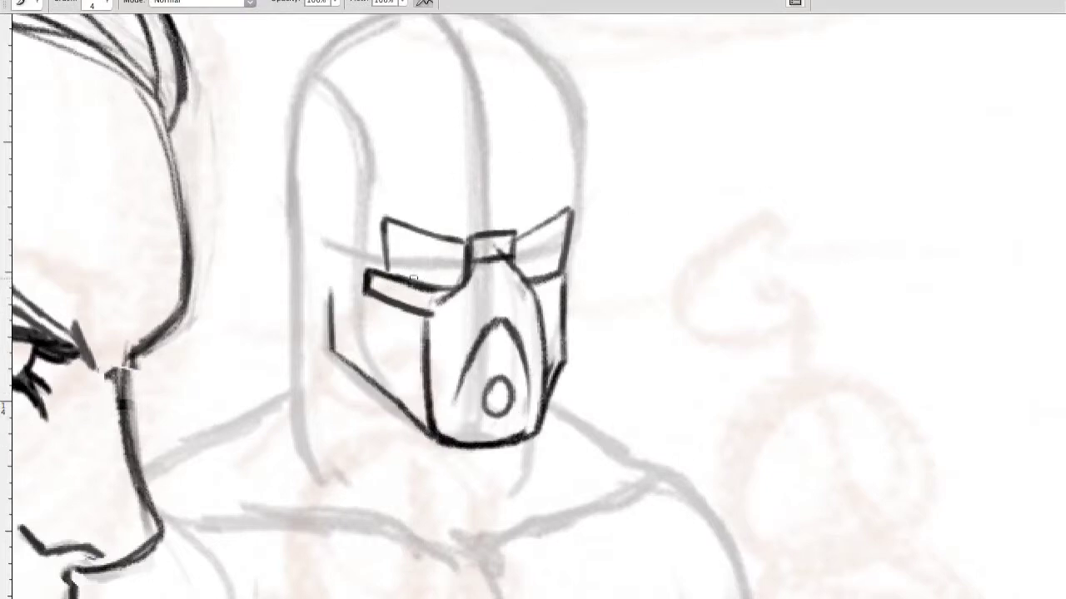
pyautogui.moveTo(388, 223); pyautogui.dragTo(462, 270)
pyautogui.moveTo(521, 218)
pyautogui.mouseDown()
pyautogui.moveTo(568, 243)
pyautogui.moveTo(566, 279)
pyautogui.mouseUp()
pyautogui.moveTo(334, 221)
pyautogui.mouseDown()
pyautogui.moveTo(331, 290)
pyautogui.moveTo(344, 200)
pyautogui.mouseUp()
pyautogui.hotkey('ctrl', 'alt', 'z')
pyautogui.hotkey('ctrl', 'alt', 'z')
# Step: Ink the helmet's outline, redrawing its left side and top as clean curves
pyautogui.moveTo(316, 66)
pyautogui.mouseDown()
pyautogui.moveTo(369, 119)
pyautogui.moveTo(382, 221)
pyautogui.mouseUp()
pyautogui.moveTo(334, 49); pyautogui.dragTo(326, 107)
pyautogui.moveTo(500, 83)
pyautogui.mouseDown()
pyautogui.moveTo(308, 114)
pyautogui.moveTo(495, 85)
pyautogui.moveTo(575, 265)
pyautogui.moveTo(507, 293)
pyautogui.mouseUp()
pyautogui.moveTo(426, 287)
pyautogui.mouseDown()
pyautogui.moveTo(379, 276)
pyautogui.moveTo(358, 185)
pyautogui.mouseUp()
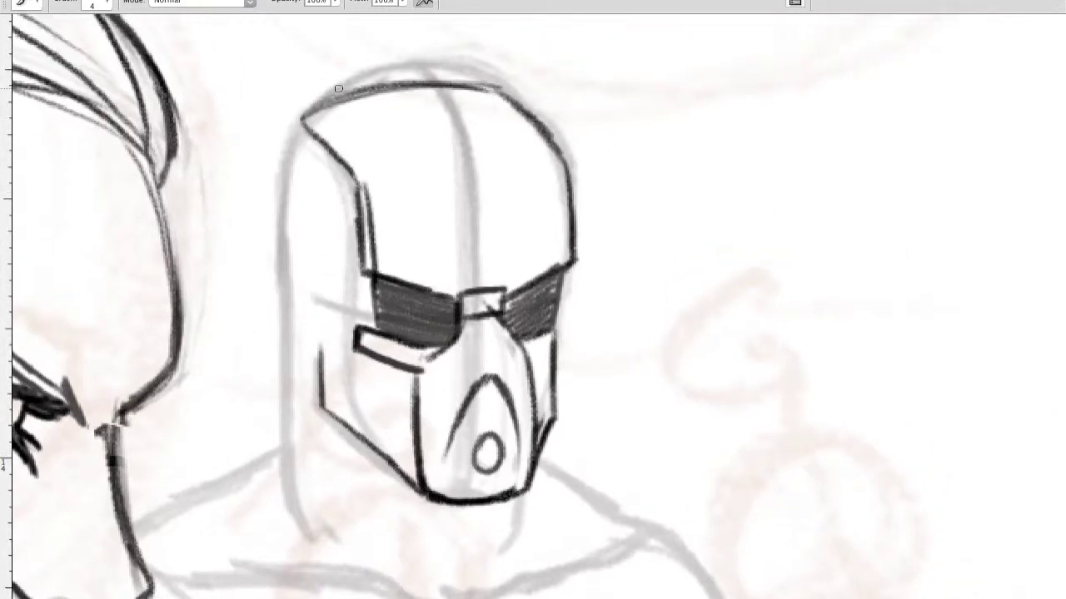
pyautogui.hotkey('ctrl', 'alt', 'z')
pyautogui.moveTo(298, 323)
pyautogui.mouseDown()
pyautogui.moveTo(280, 229)
pyautogui.moveTo(304, 119)
pyautogui.mouseUp()
pyautogui.moveTo(450, 82); pyautogui.dragTo(560, 158)
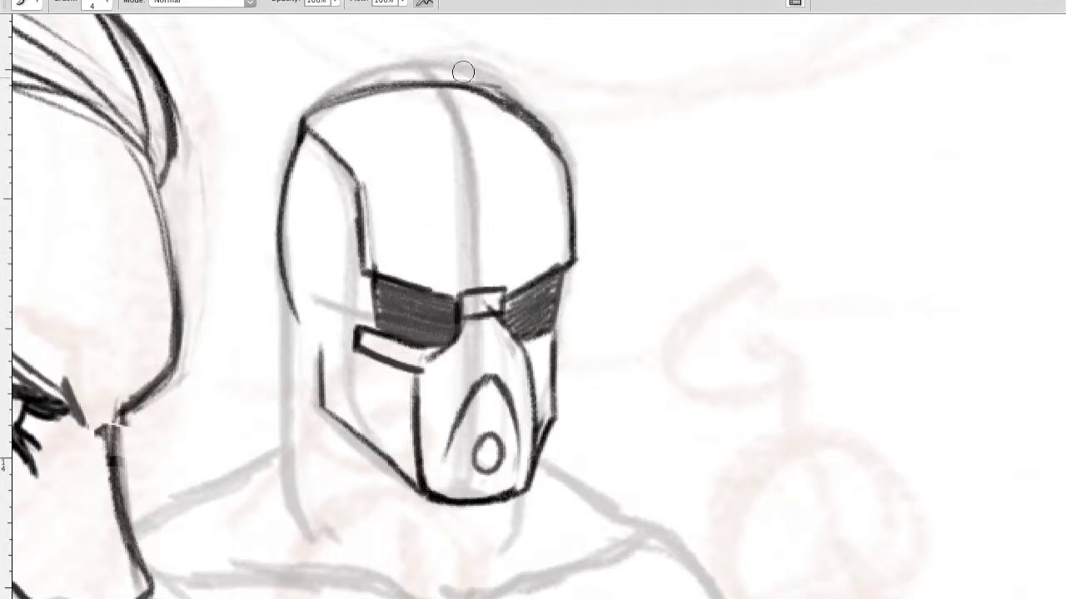
pyautogui.hotkey('ctrl', 'alt', 'z')
pyautogui.hotkey('ctrl', 'alt', 'z')
pyautogui.moveTo(305, 131); pyautogui.dragTo(546, 133)
# Step: Ink the mask's right side, helmet's left edge, muzzle edges and nose-bridge piece
pyautogui.moveTo(575, 267)
pyautogui.mouseDown()
pyautogui.moveTo(563, 335)
pyautogui.moveTo(530, 360)
pyautogui.moveTo(556, 436)
pyautogui.moveTo(534, 491)
pyautogui.mouseUp()
pyautogui.hotkey('ctrl', 'alt', 'z')
pyautogui.moveTo(529, 341); pyautogui.dragTo(536, 493)
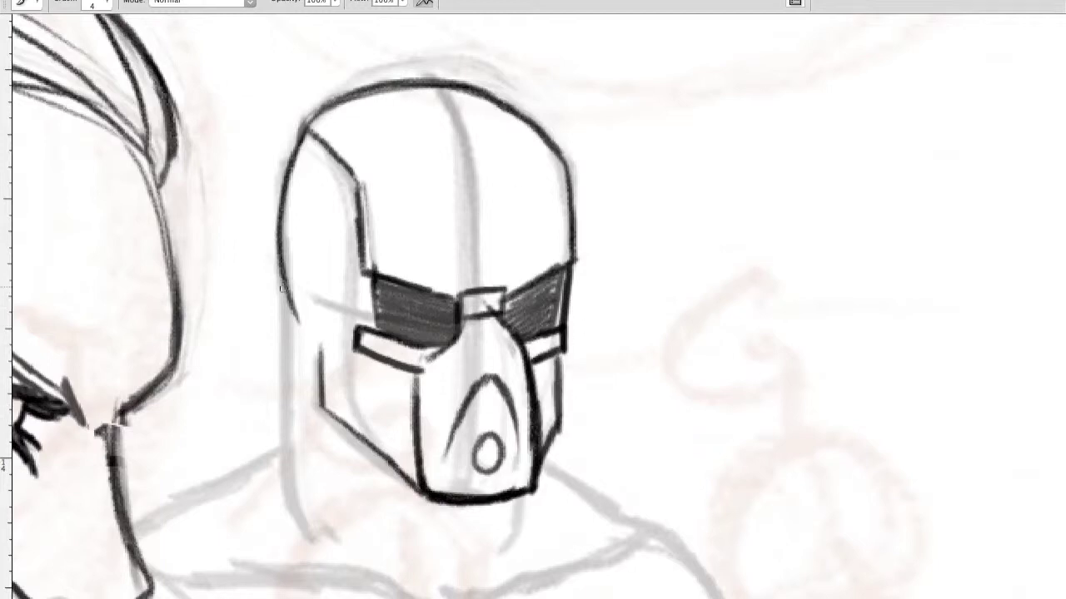
pyautogui.moveTo(282, 287); pyautogui.dragTo(279, 468)
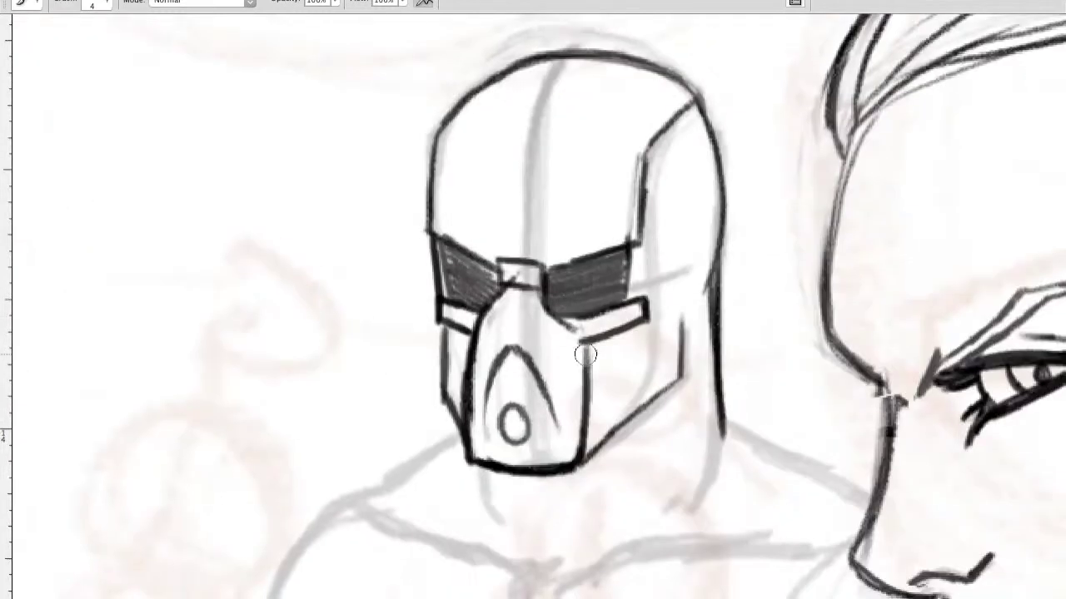
pyautogui.moveTo(473, 342); pyautogui.dragTo(481, 462)
pyautogui.moveTo(583, 365); pyautogui.dragTo(592, 452)
pyautogui.moveTo(473, 321); pyautogui.dragTo(504, 275)
pyautogui.moveTo(498, 259); pyautogui.dragTo(545, 287)
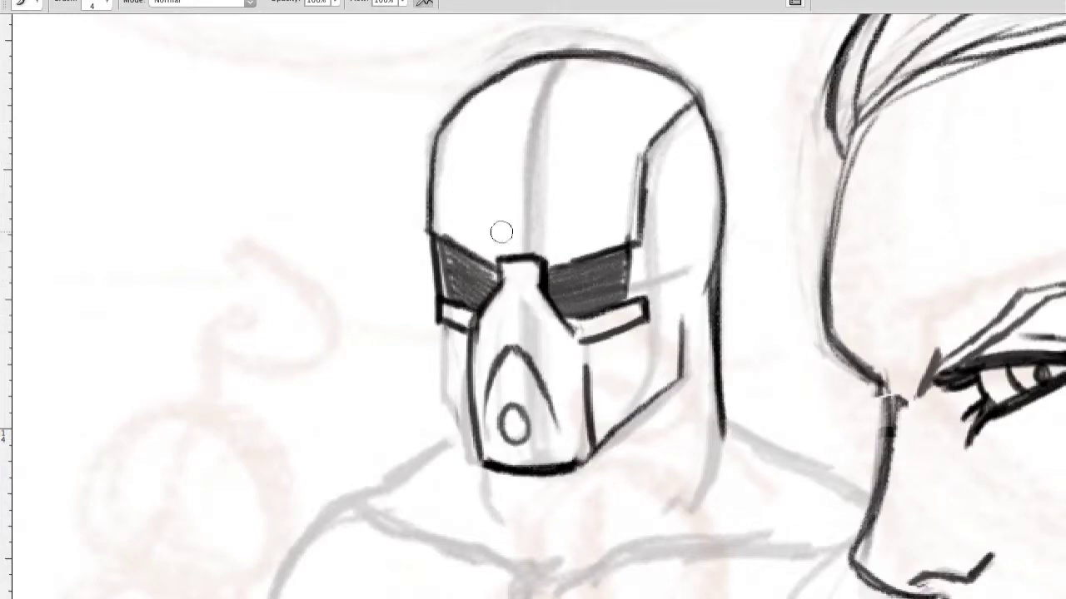
pyautogui.moveTo(445, 324)
pyautogui.mouseDown()
pyautogui.moveTo(452, 383)
pyautogui.moveTo(487, 462)
pyautogui.mouseUp()
# Step: Add heavy lines over the helmet's left side and top, plus brow strokes above the lenses
pyautogui.scroll(3, 739, 321)
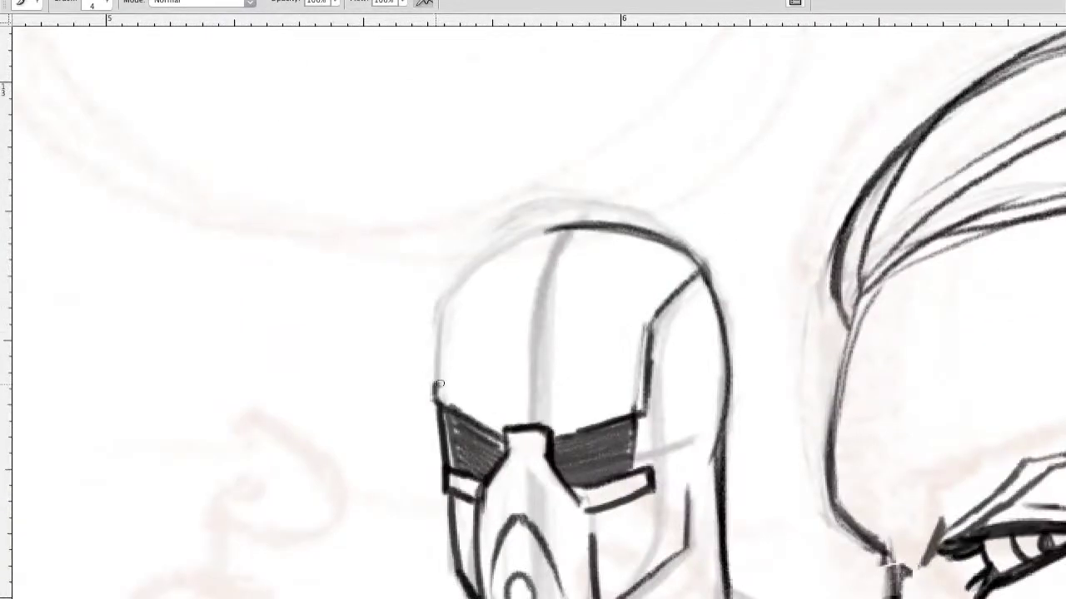
pyautogui.moveTo(438, 384); pyautogui.dragTo(691, 250)
pyautogui.moveTo(583, 333); pyautogui.dragTo(577, 388)
pyautogui.moveTo(429, 453)
pyautogui.mouseDown()
pyautogui.moveTo(491, 499)
pyautogui.moveTo(503, 493)
pyautogui.mouseUp()
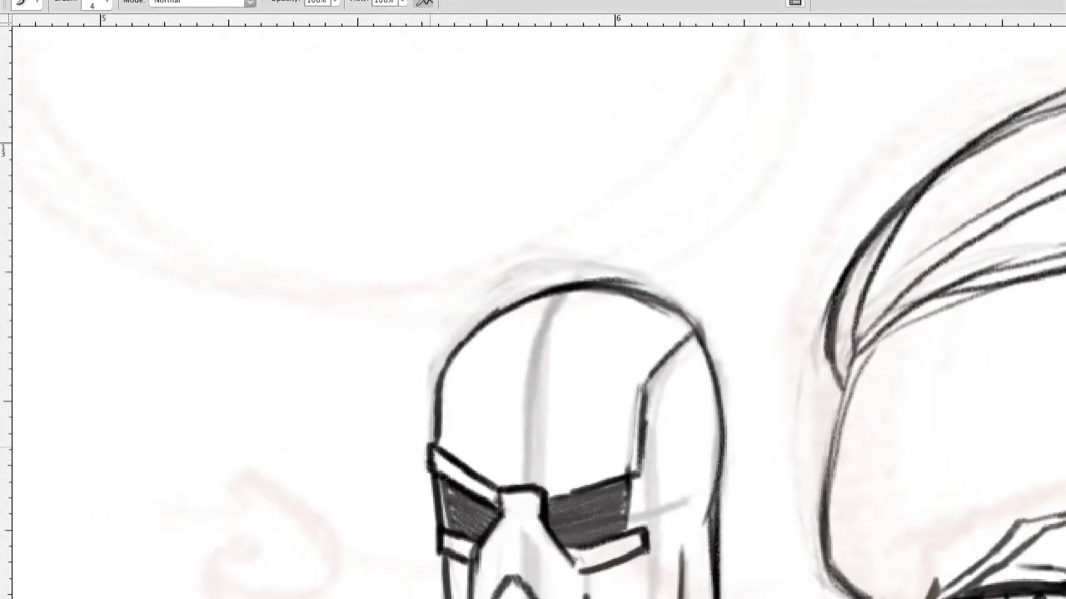
pyautogui.scroll(-5, 566, 333)
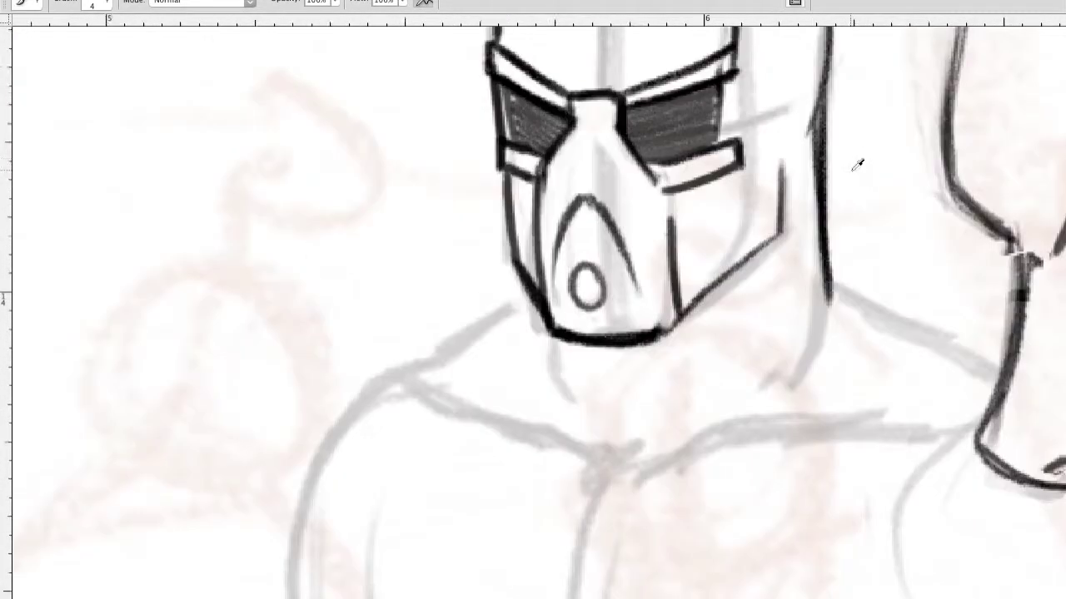
pyautogui.scroll(-3, 857, 164)
pyautogui.scroll(-3, 741, 157)
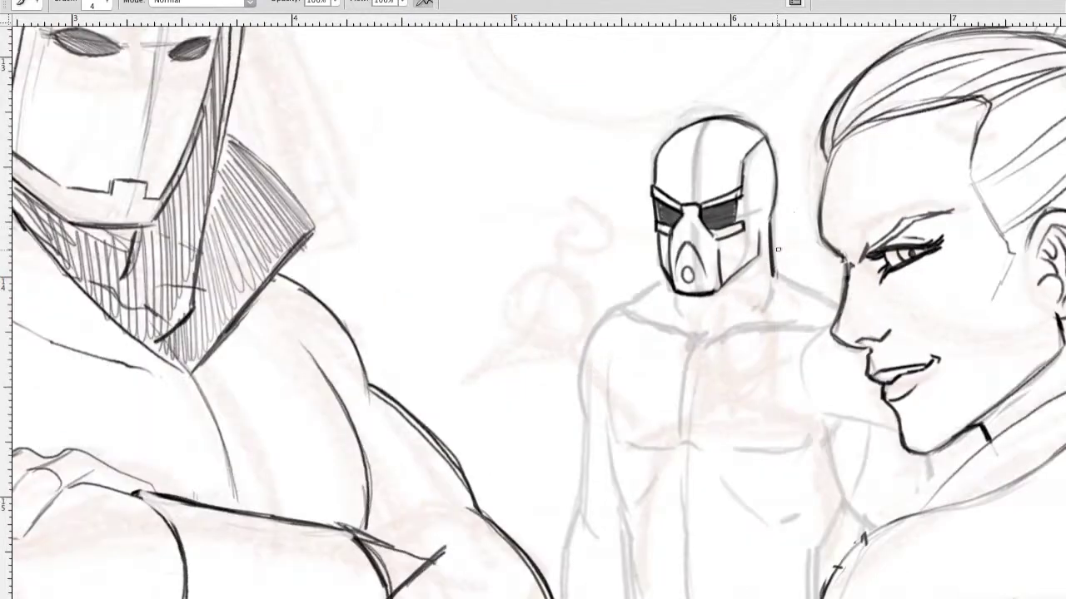
pyautogui.moveTo(702, 78); pyautogui.dragTo(691, 83)
pyautogui.hotkey('ctrl', 'd')
pyautogui.scroll(3, 783, 159)
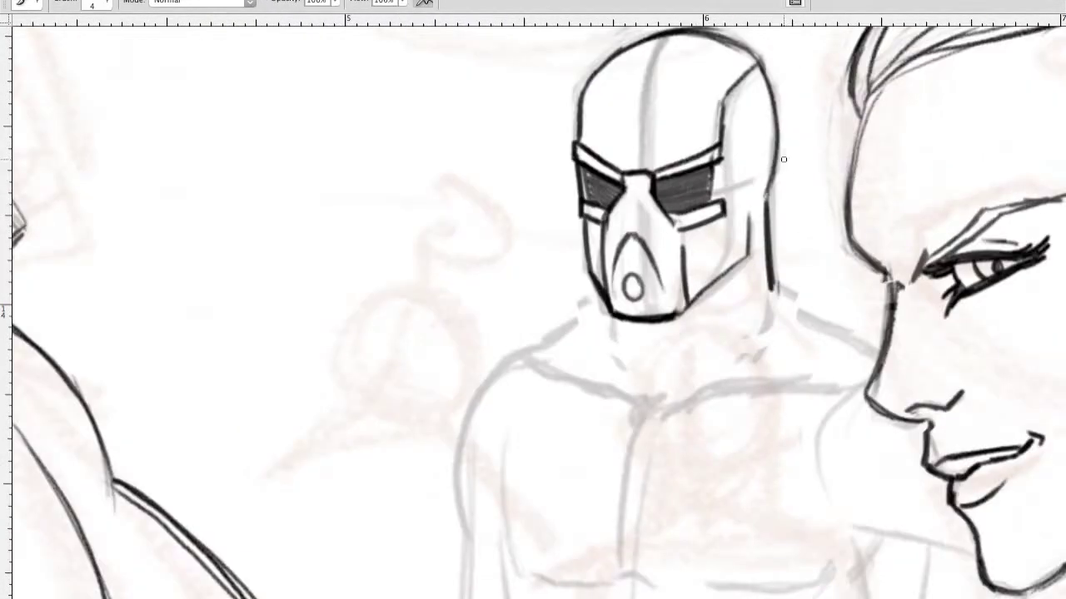
# Step: Ink the soldier's neck and both shoulders
pyautogui.moveTo(603, 301); pyautogui.dragTo(622, 363)
pyautogui.moveTo(766, 235); pyautogui.dragTo(770, 310)
pyautogui.moveTo(518, 363); pyautogui.dragTo(597, 325)
pyautogui.moveTo(483, 366); pyautogui.dragTo(468, 405)
pyautogui.scroll(-3, 832, 306)
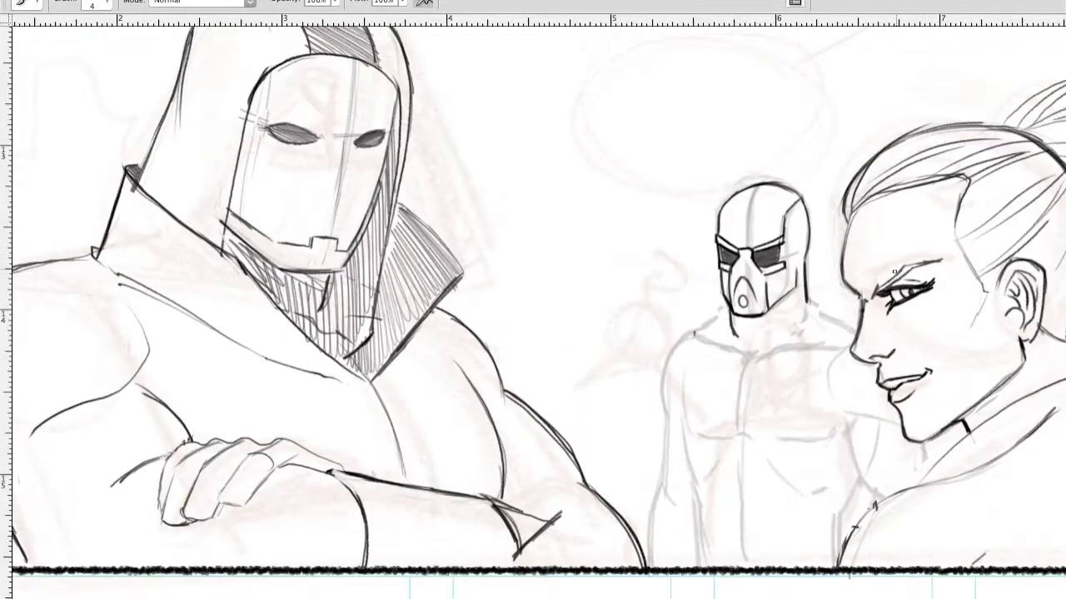
pyautogui.scroll(3, 765, 256)
pyautogui.scroll(-3, 417, 205)
# Step: Lasso the helmet, adjust it with Free Transform, and deselect
pyautogui.press('l')
pyautogui.moveTo(603, 148)
pyautogui.mouseDown()
pyautogui.moveTo(626, 223)
pyautogui.moveTo(646, 236)
pyautogui.mouseUp()
pyautogui.hotkey('ctrl', 't')
pyautogui.press('Return')
pyautogui.scroll(2, 601, 270)
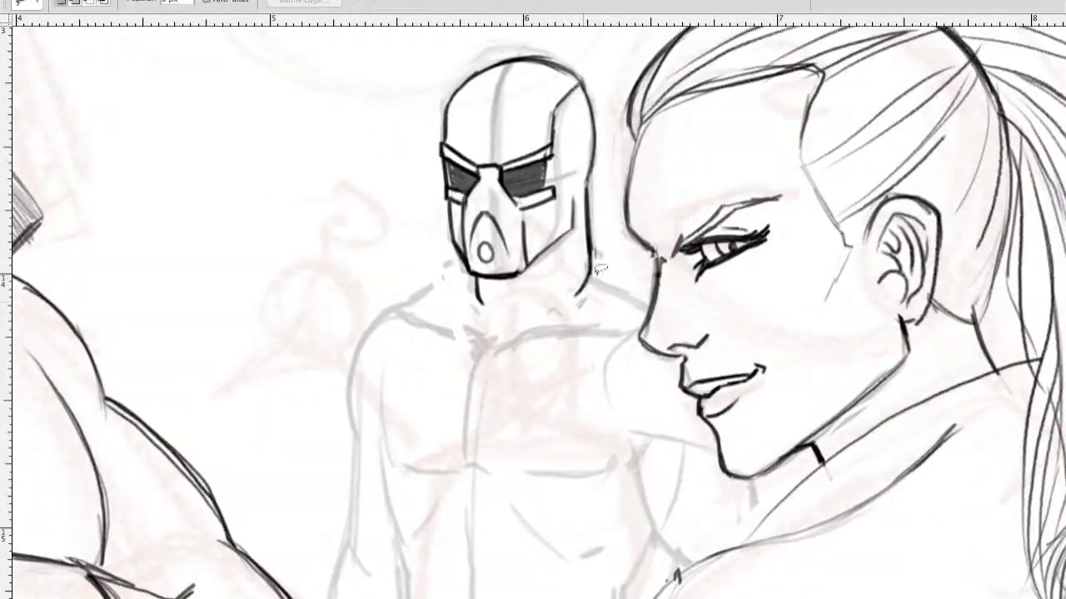
pyautogui.press('b')
pyautogui.hotkey('ctrl', 'd')
# Step: Ink the soldier's torso edges, shoulder and chest lines down to the lower torso
pyautogui.moveTo(464, 283)
pyautogui.mouseDown()
pyautogui.moveTo(389, 313)
pyautogui.moveTo(349, 541)
pyautogui.mouseUp()
pyautogui.moveTo(588, 271); pyautogui.dragTo(644, 310)
pyautogui.moveTo(729, 285); pyautogui.dragTo(767, 234)
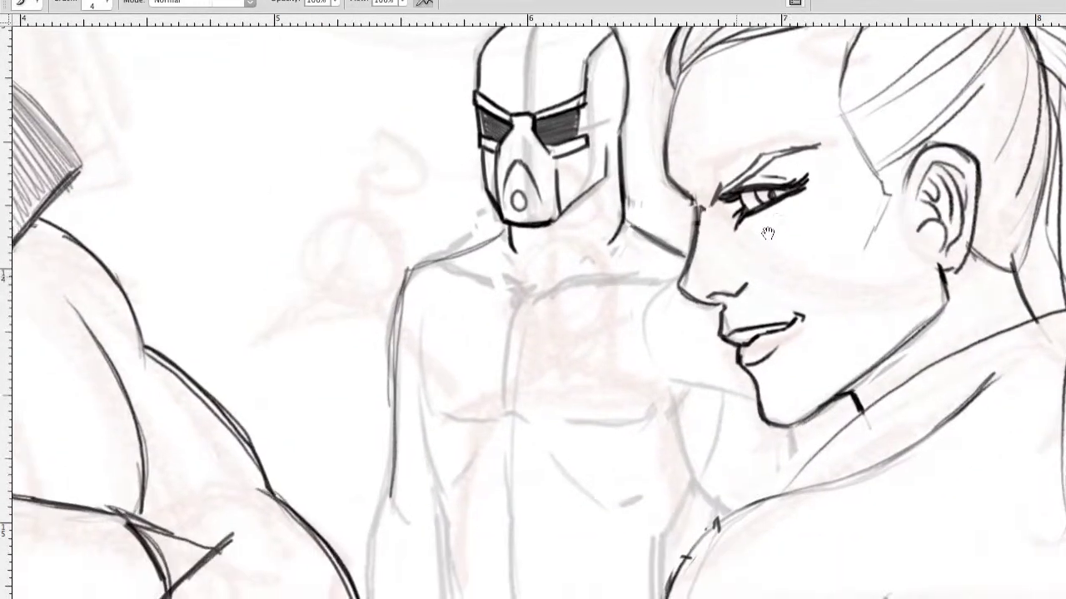
pyautogui.moveTo(414, 311)
pyautogui.mouseDown()
pyautogui.moveTo(428, 410)
pyautogui.moveTo(440, 331)
pyautogui.mouseUp()
pyautogui.moveTo(458, 441); pyautogui.dragTo(423, 237)
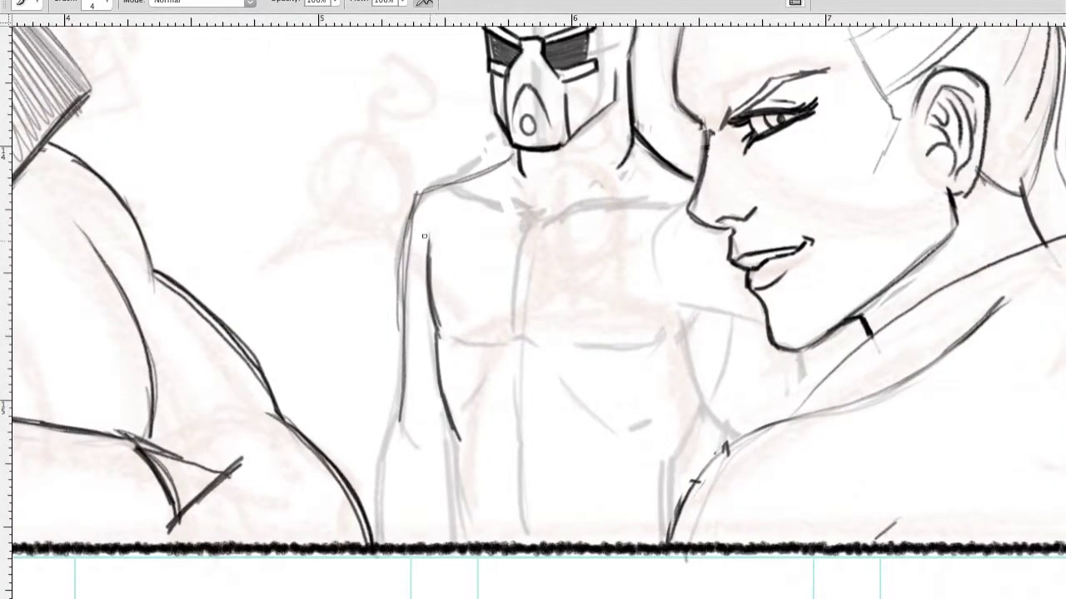
pyautogui.moveTo(425, 194); pyautogui.dragTo(399, 422)
pyautogui.moveTo(424, 201)
pyautogui.mouseDown()
pyautogui.moveTo(516, 158)
pyautogui.moveTo(521, 223)
pyautogui.mouseUp()
pyautogui.moveTo(404, 398); pyautogui.dragTo(375, 544)
pyautogui.moveTo(451, 428); pyautogui.dragTo(467, 541)
pyautogui.scroll(2, 666, 333)
pyautogui.moveTo(650, 296); pyautogui.dragTo(696, 435)
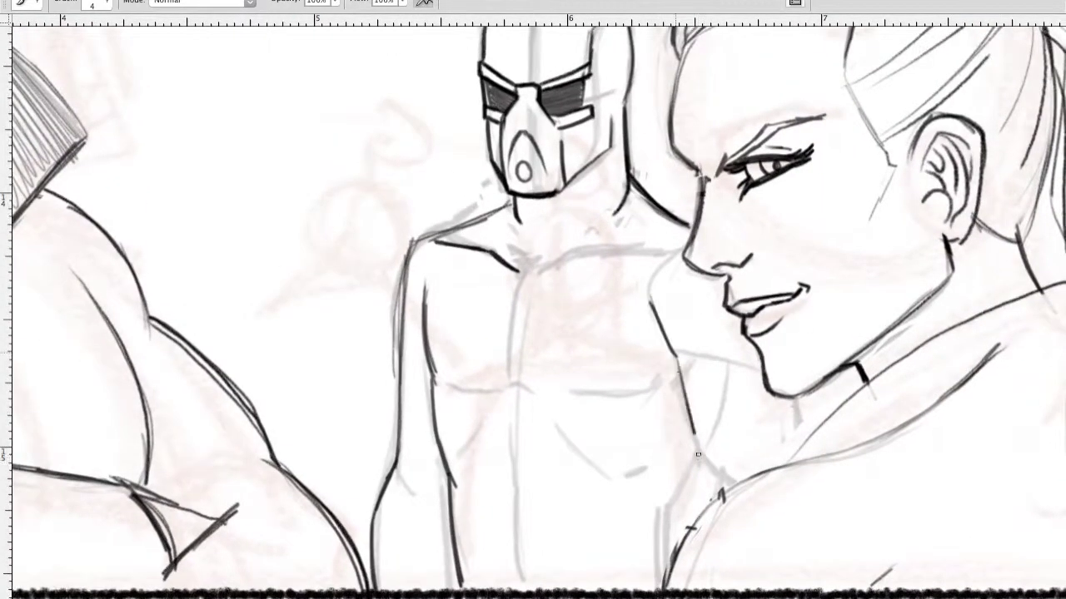
pyautogui.hotkey('ctrl', '-')
# Step: Mirror the canvas to check the drawing, then make a selection and switch to the Move tool
pyautogui.press('h')
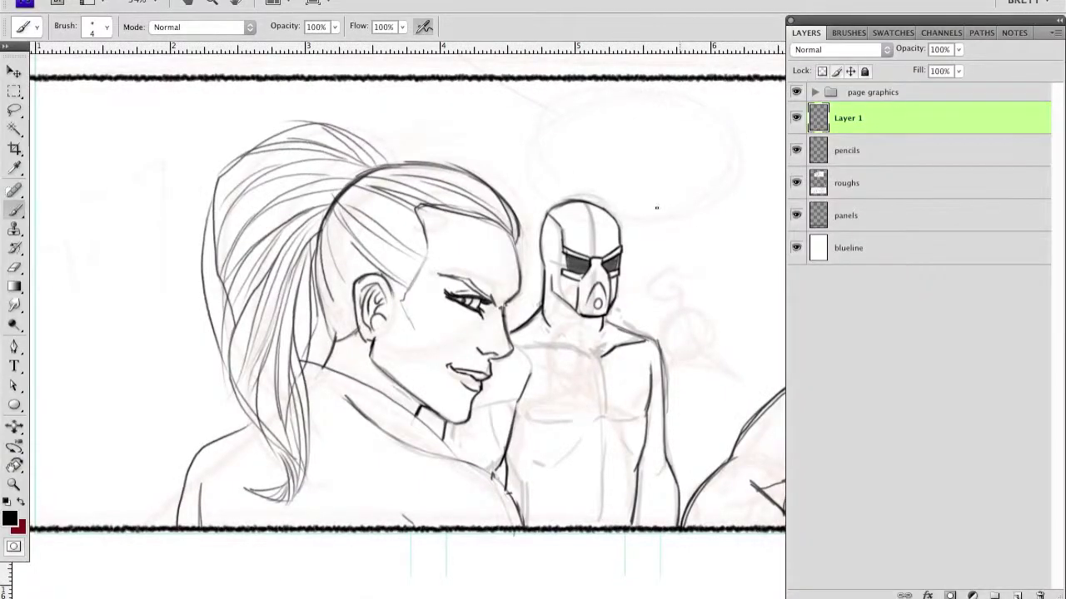
pyautogui.hotkey('ctrl', '+')
pyautogui.hotkey('ctrl', '+')
pyautogui.press('l')
pyautogui.moveTo(433, 342); pyautogui.dragTo(435, 343)
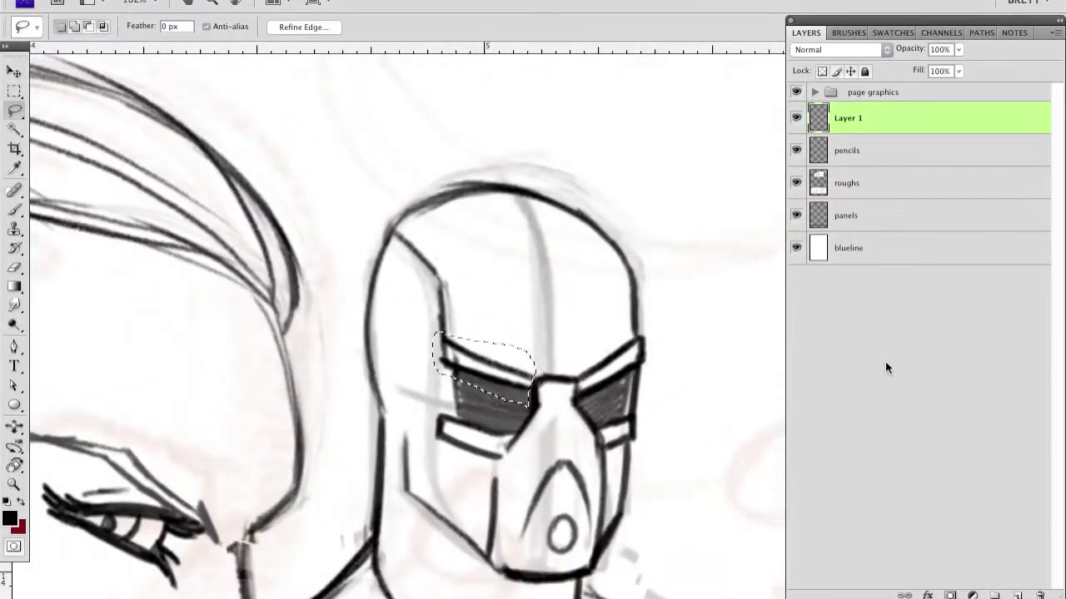
pyautogui.press('v')
pyautogui.scroll(-5, 569, 322)
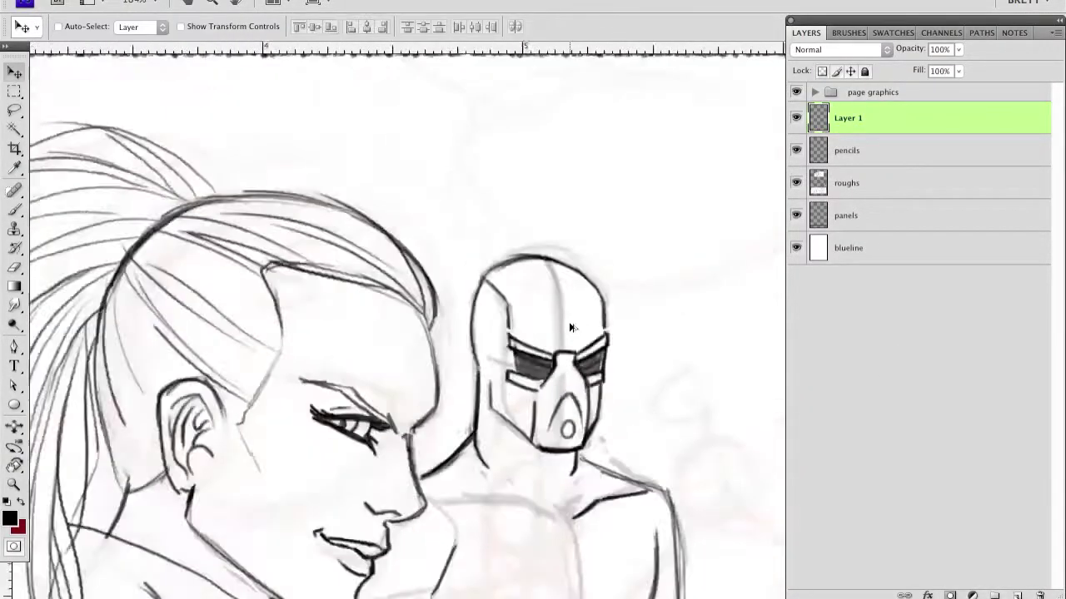
# Step: Duplicate the inked soldier to a new layer and place the copy to his right
pyautogui.hotkey('ctrl', 'j')
pyautogui.hscroll(4, 369, 476)
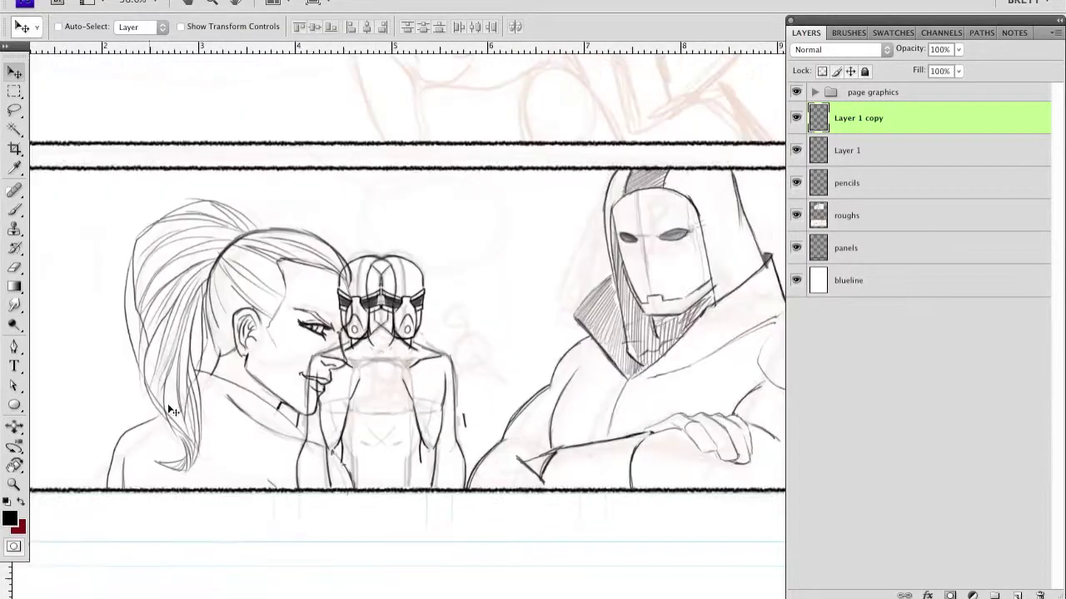
pyautogui.moveTo(399, 425); pyautogui.dragTo(531, 423)
pyautogui.hotkey('ctrl', 't')
pyautogui.press('Return')
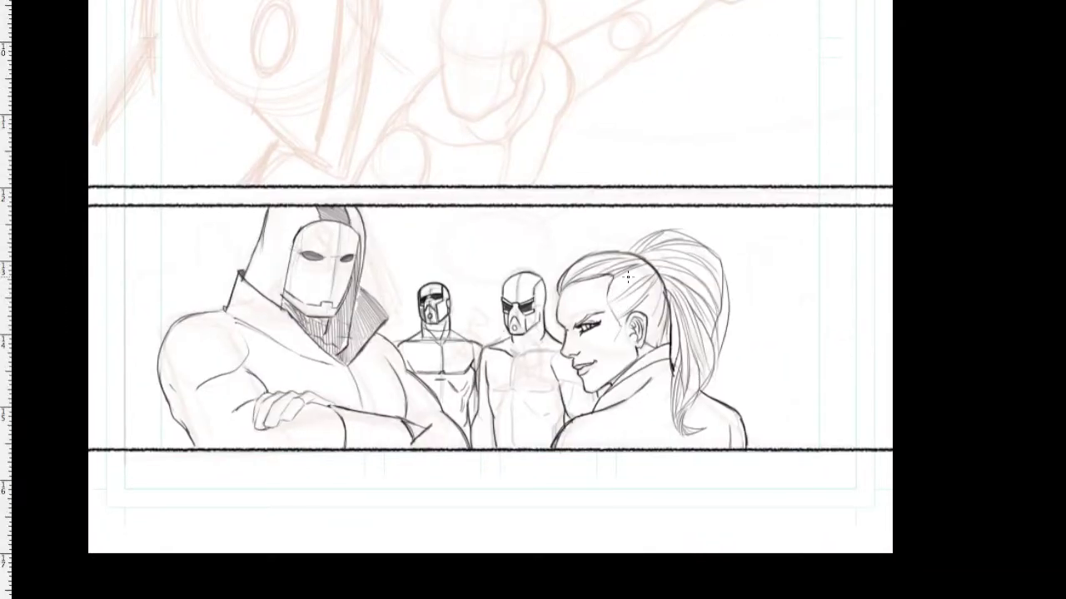
# Step: Zoom in on the middle figures, select the middle soldier on the pencils layer, then deselect
pyautogui.press('Tab')
pyautogui.hotkey('ctrl', '+')
pyautogui.press('l')
pyautogui.moveTo(518, 293)
pyautogui.mouseDown()
pyautogui.moveTo(658, 541)
pyautogui.moveTo(520, 294)
pyautogui.mouseUp()
pyautogui.click(924, 150)
pyautogui.hotkey('ctrl', 'd')
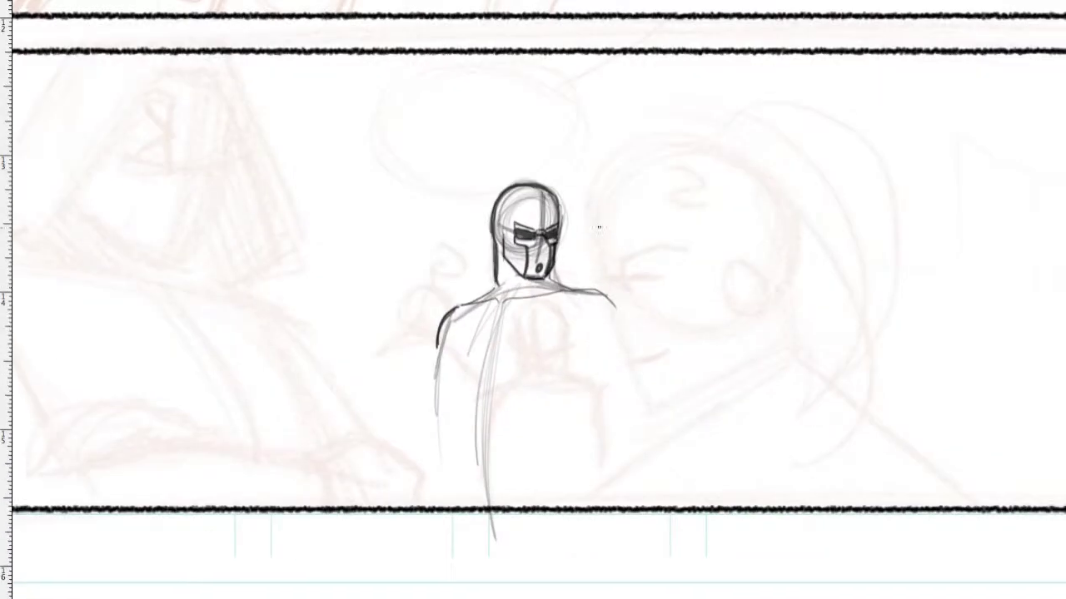
# Step: Ink the rear soldier's chest, neck, shoulder and arm lines with bolder strokes
pyautogui.moveTo(503, 287)
pyautogui.mouseDown()
pyautogui.moveTo(497, 358)
pyautogui.moveTo(549, 353)
pyautogui.moveTo(597, 293)
pyautogui.mouseUp()
pyautogui.moveTo(461, 306); pyautogui.dragTo(460, 358)
pyautogui.moveTo(460, 358); pyautogui.dragTo(550, 355)
pyautogui.hotkey('ctrl', 'z')
pyautogui.moveTo(502, 270); pyautogui.dragTo(497, 310)
pyautogui.moveTo(544, 272); pyautogui.dragTo(569, 293)
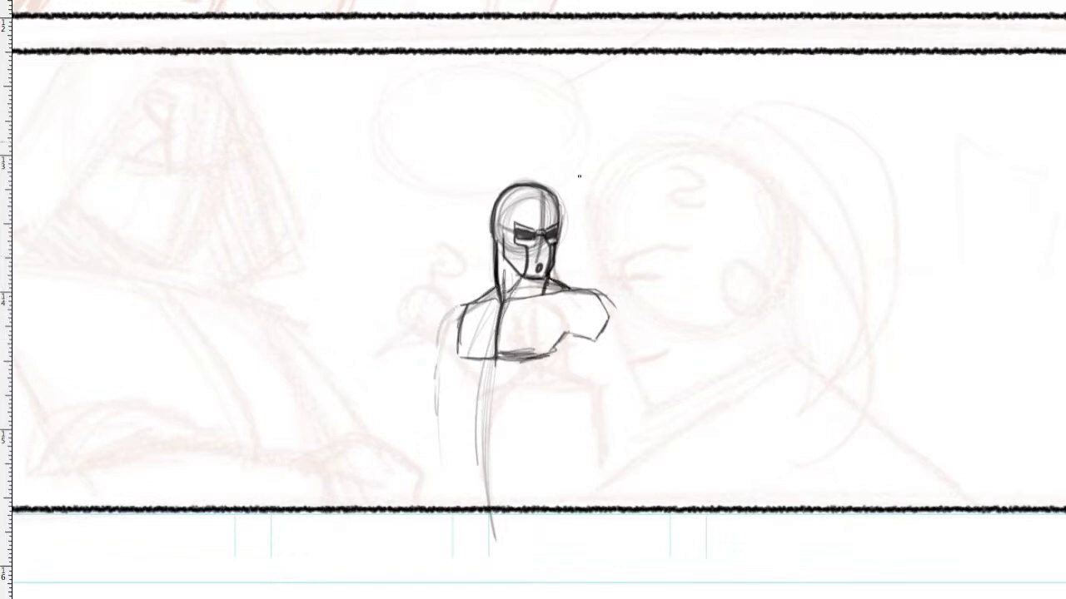
pyautogui.moveTo(463, 321); pyautogui.dragTo(459, 362)
pyautogui.moveTo(499, 301)
pyautogui.mouseDown()
pyautogui.moveTo(496, 358)
pyautogui.moveTo(597, 336)
pyautogui.mouseUp()
pyautogui.moveTo(468, 303); pyautogui.dragTo(450, 348)
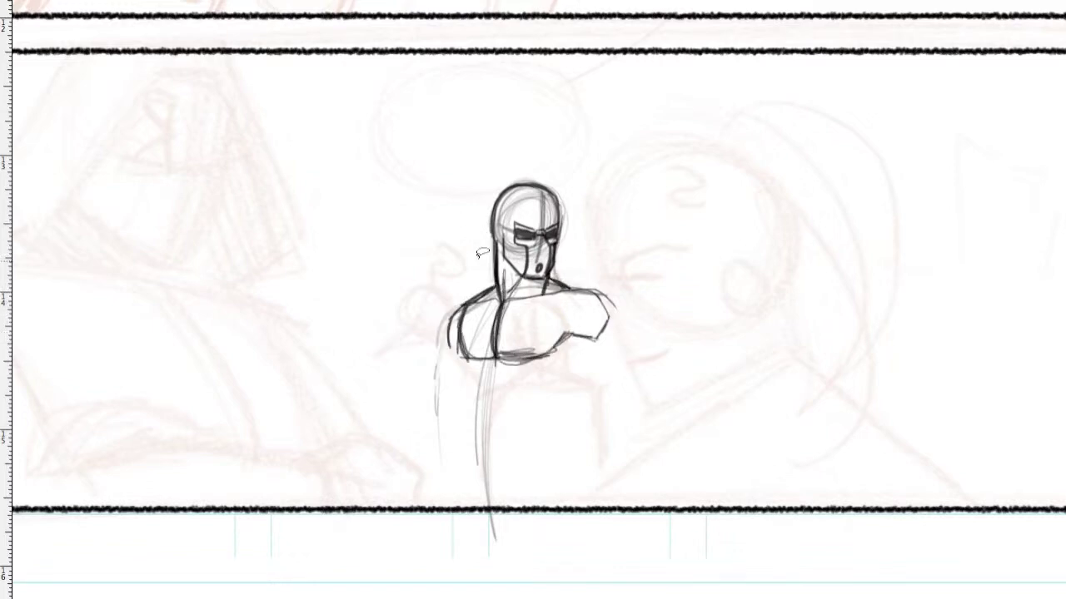
# Step: Nudge the soldier's head slightly left, then outline the torso sides, right arm and belly
pyautogui.moveTo(482, 253); pyautogui.dragTo(485, 250)
pyautogui.moveTo(542, 267); pyautogui.dragTo(536, 266)
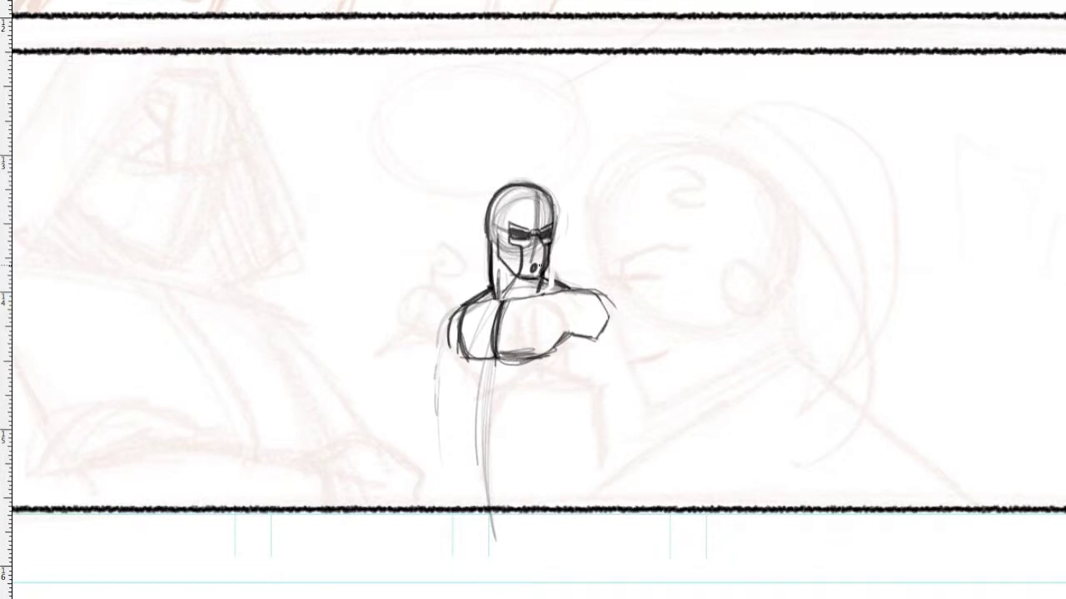
pyautogui.moveTo(460, 347); pyautogui.dragTo(478, 453)
pyautogui.hotkey('ctrl', 'z')
pyautogui.moveTo(459, 346); pyautogui.dragTo(478, 453)
pyautogui.moveTo(588, 343); pyautogui.dragTo(583, 441)
pyautogui.moveTo(454, 360); pyautogui.dragTo(443, 494)
pyautogui.moveTo(609, 326); pyautogui.dragTo(623, 471)
pyautogui.moveTo(587, 383); pyautogui.dragTo(586, 489)
pyautogui.moveTo(505, 385)
pyautogui.mouseDown()
pyautogui.moveTo(546, 400)
pyautogui.moveTo(481, 483)
pyautogui.mouseUp()
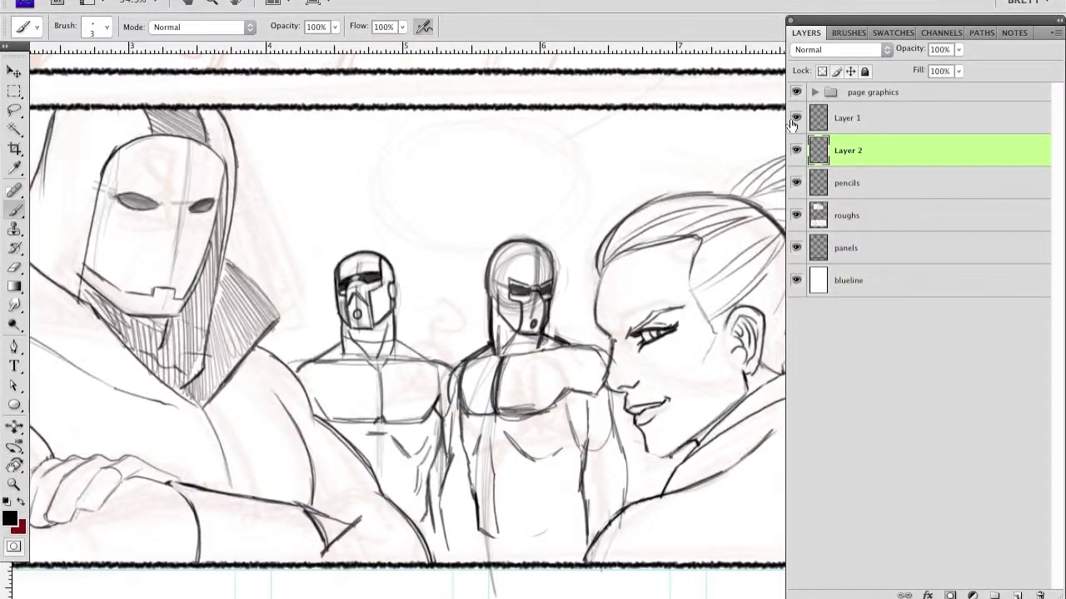
pyautogui.hotkey('ctrl', 't')
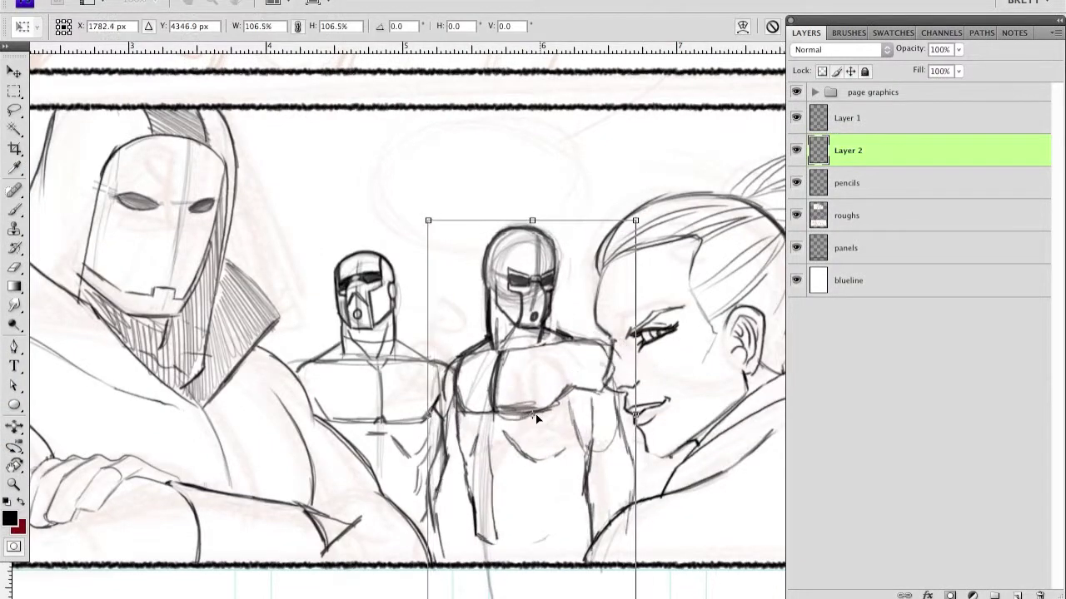
# Step: Commit the soldier's resize, clear the torso selection and work on Layer 2
pyautogui.press('Return')
pyautogui.hotkey('ctrl', '+')
pyautogui.click(880, 118)
pyautogui.press('l')
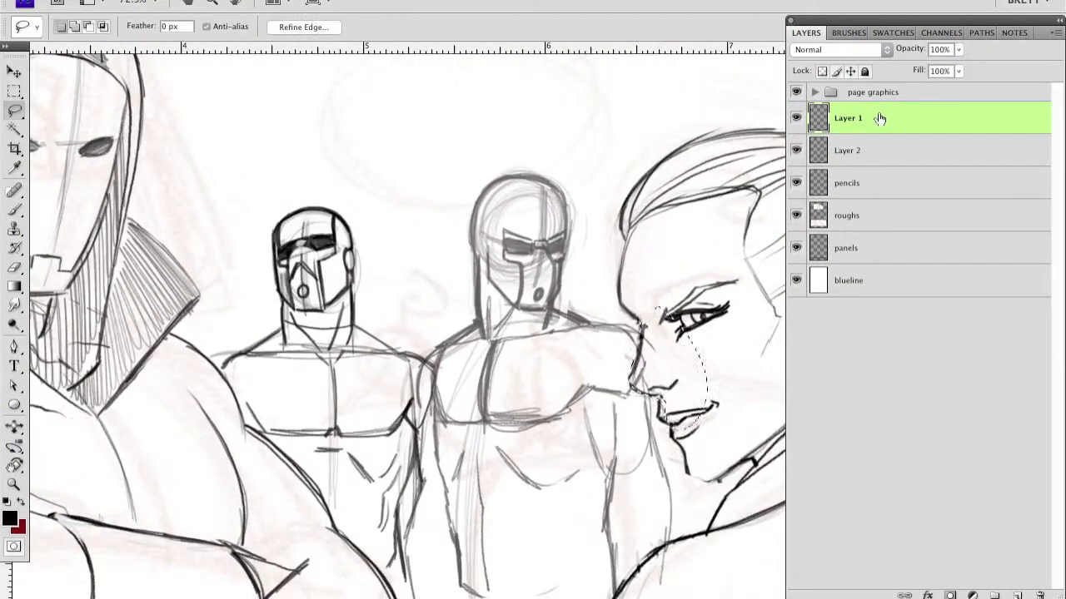
pyautogui.click(846, 150)
pyautogui.moveTo(441, 348); pyautogui.dragTo(499, 593)
pyautogui.click(866, 118)
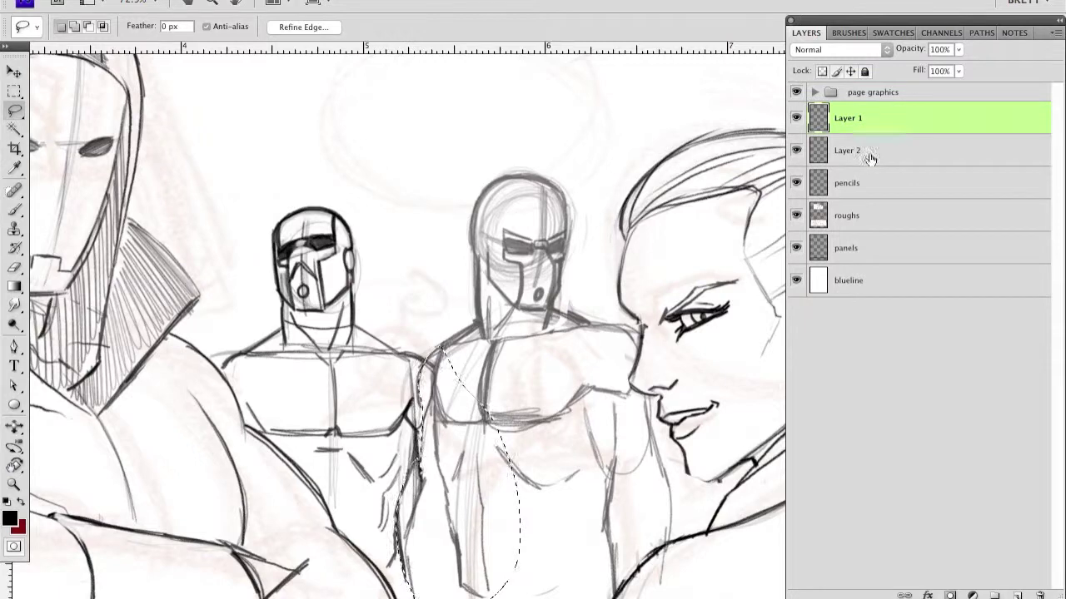
pyautogui.hotkey('ctrl', 'd')
pyautogui.click(880, 139)
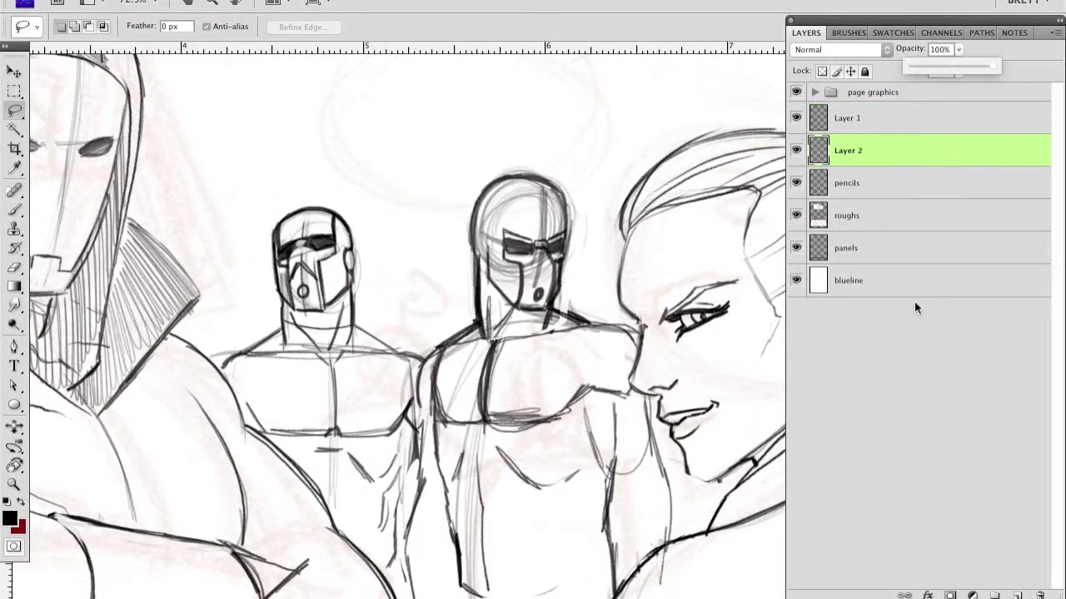
# Step: Flip the canvas to check, reposition the shoulder and arm strokes, and redraw the arm line
pyautogui.hotkey('ctrl', 'shift', 'h')
pyautogui.press('v')
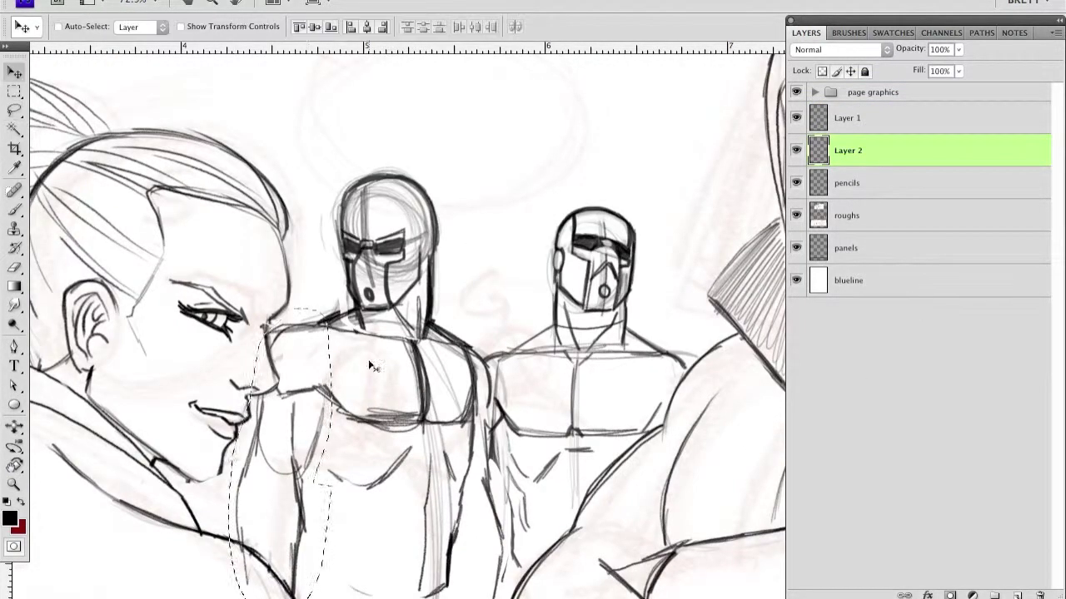
pyautogui.moveTo(368, 300)
pyautogui.mouseDown()
pyautogui.moveTo(333, 316)
pyautogui.moveTo(453, 341)
pyautogui.moveTo(498, 566)
pyautogui.mouseUp()
pyautogui.press('b')
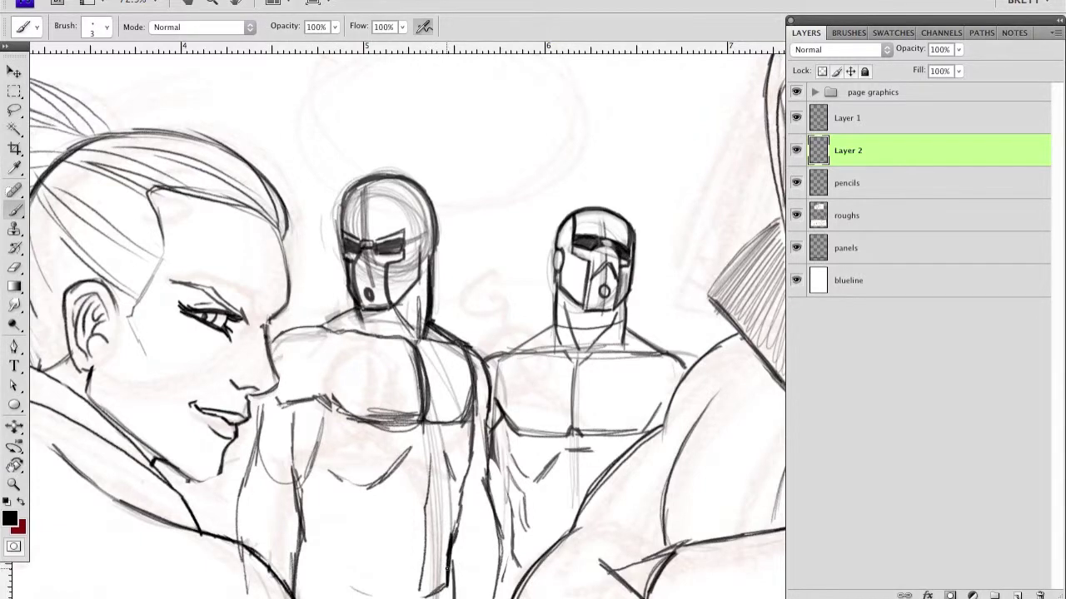
pyautogui.hotkey('ctrl', 'z')
pyautogui.moveTo(468, 420); pyautogui.dragTo(459, 595)
pyautogui.hotkey('ctrl', 'z')
pyautogui.moveTo(292, 421); pyautogui.dragTo(305, 510)
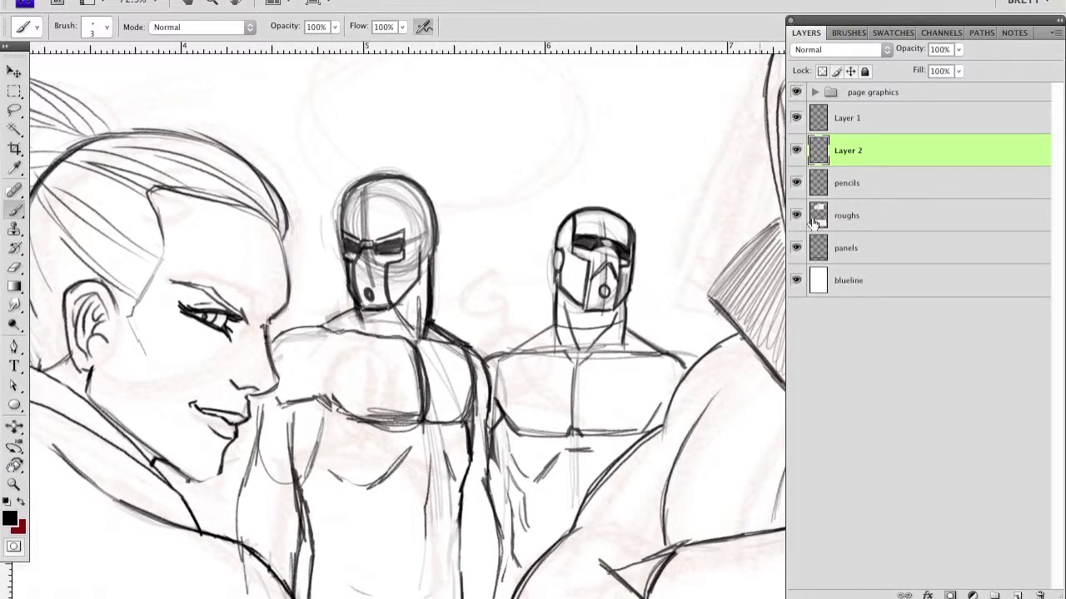
# Step: Hide the pencils layer and outline the middle soldier's shoulder, arm and torso
pyautogui.click(796, 182)
pyautogui.moveTo(281, 408); pyautogui.dragTo(316, 416)
pyautogui.moveTo(250, 416); pyautogui.dragTo(239, 488)
pyautogui.moveTo(258, 368); pyautogui.dragTo(249, 461)
pyautogui.moveTo(253, 400); pyautogui.dragTo(240, 595)
pyautogui.moveTo(320, 401); pyautogui.dragTo(314, 463)
pyautogui.moveTo(317, 455); pyautogui.dragTo(293, 589)
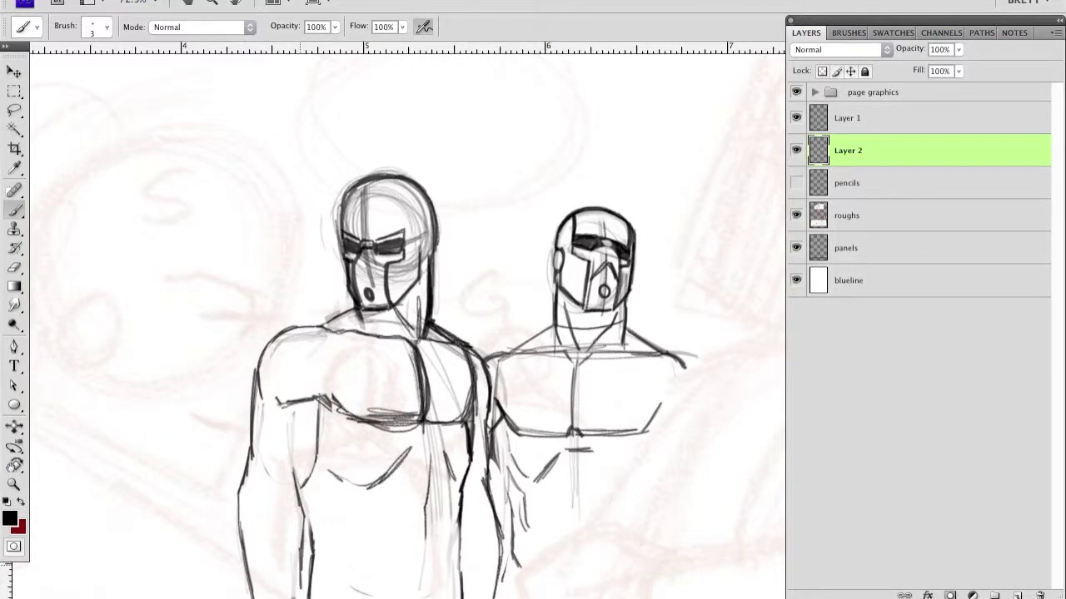
# Step: Darken the middle soldier's arm edges and lower torso lines
pyautogui.moveTo(246, 468); pyautogui.dragTo(239, 533)
pyautogui.moveTo(255, 531); pyautogui.dragTo(241, 597)
pyautogui.moveTo(305, 481); pyautogui.dragTo(299, 597)
pyautogui.moveTo(318, 405); pyautogui.dragTo(301, 535)
pyautogui.moveTo(320, 487); pyautogui.dragTo(305, 594)
pyautogui.moveTo(316, 551); pyautogui.dragTo(310, 598)
pyautogui.moveTo(324, 563); pyautogui.dragTo(358, 596)
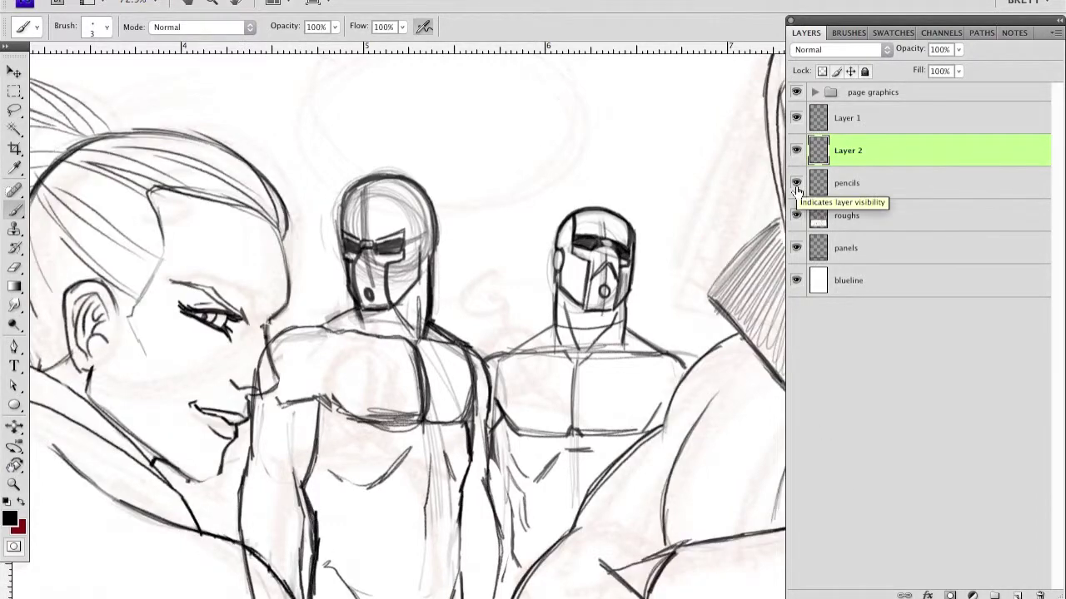
# Step: Lasso the middle soldier's helmeted head and enlarge it to about 104%
pyautogui.press('l')
pyautogui.scroll(-1, 194, 432)
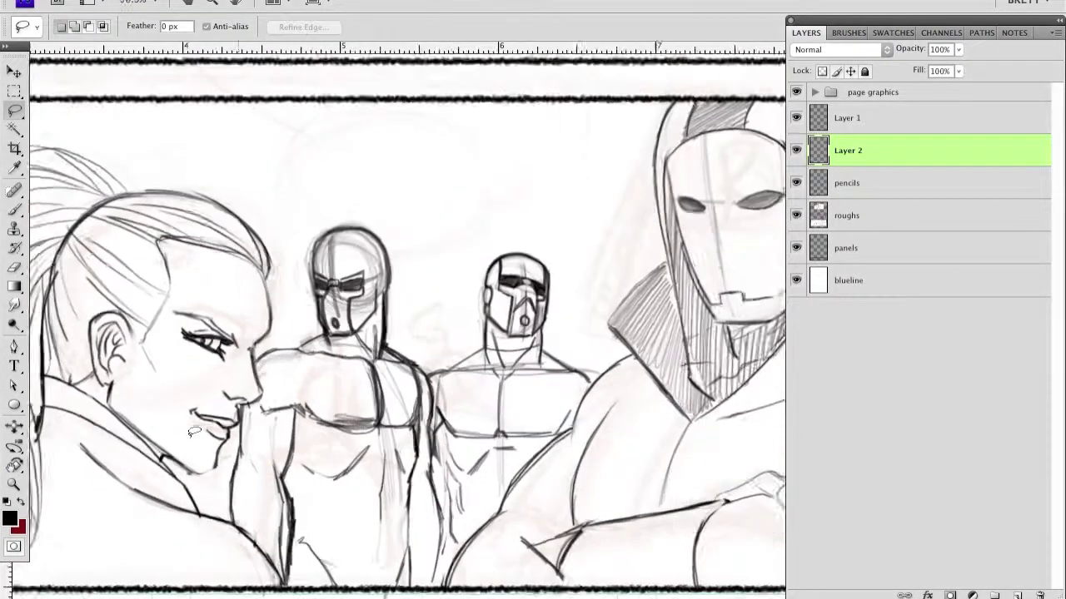
pyautogui.scroll(-1, 191, 435)
pyautogui.hotkey('ctrl', 'shift', 'h')
pyautogui.moveTo(482, 237)
pyautogui.mouseDown()
pyautogui.moveTo(406, 353)
pyautogui.moveTo(502, 211)
pyautogui.mouseUp()
pyautogui.hotkey('ctrl', 't')
pyautogui.press('Return')
pyautogui.hotkey('ctrl', 'd')
pyautogui.press('b')
pyautogui.scroll(2, 441, 254)
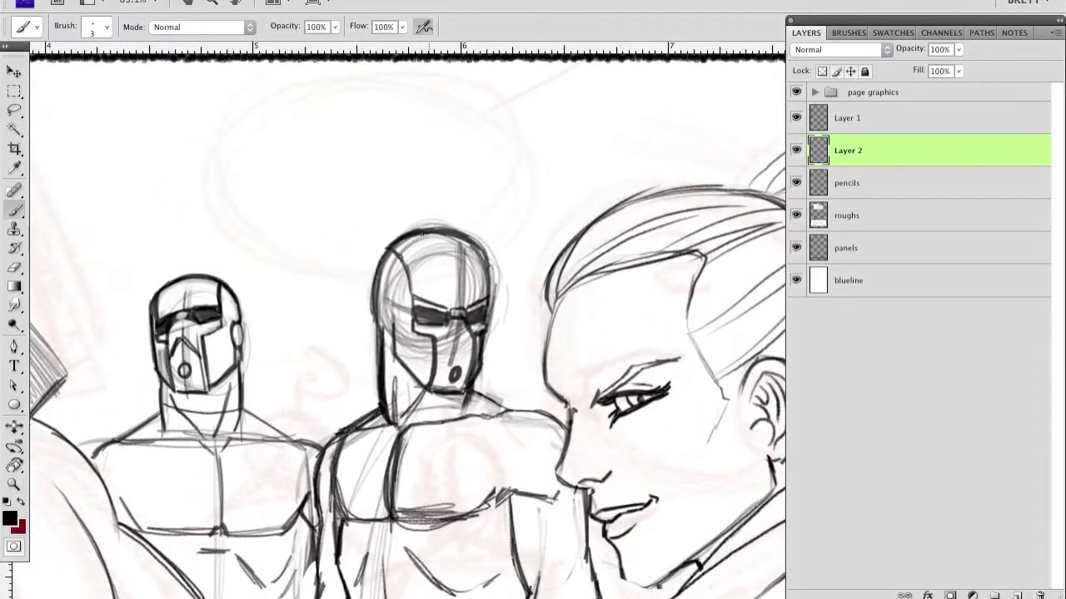
# Step: Try a helmet-edge line, undo it, and review the whole page full screen and mirrored
pyautogui.moveTo(379, 260); pyautogui.dragTo(375, 320)
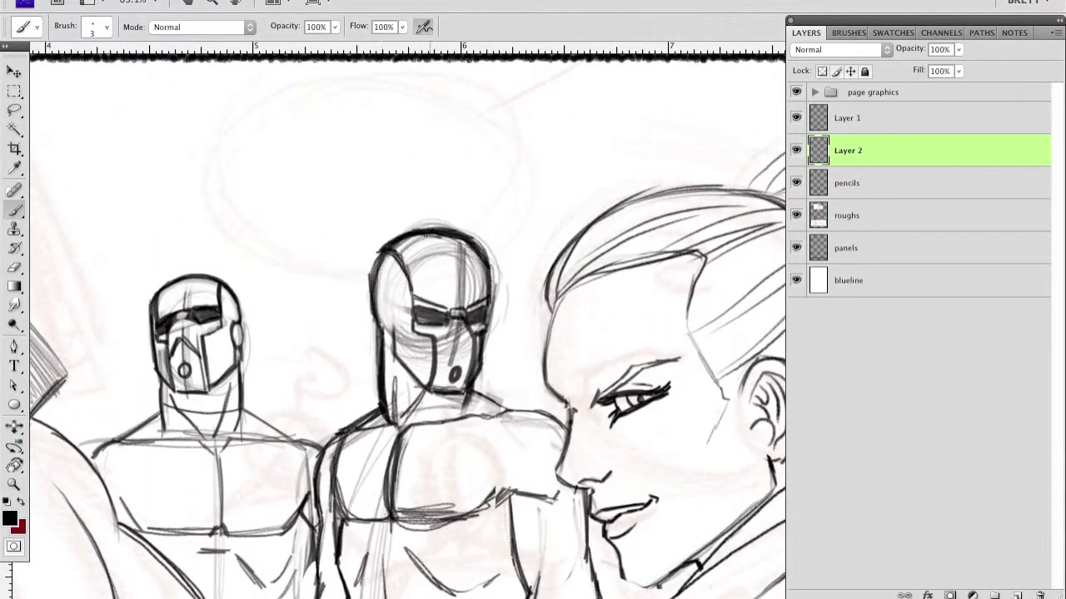
pyautogui.hotkey('ctrl', 'alt', 'z')
pyautogui.hotkey('ctrl', 'alt', 'z')
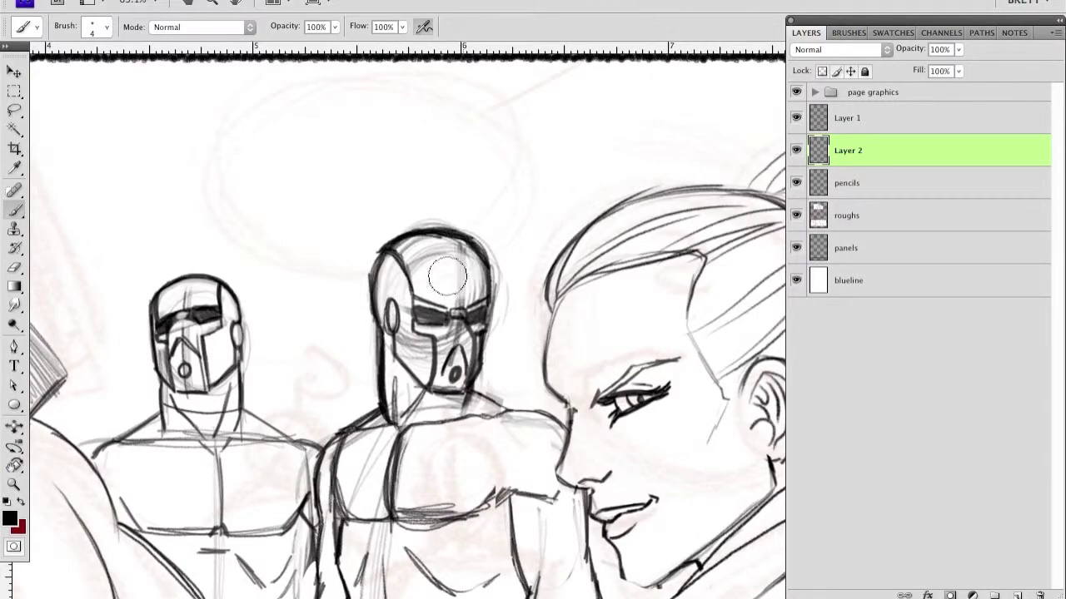
pyautogui.hotkey('ctrl', '0')
pyautogui.press('f')
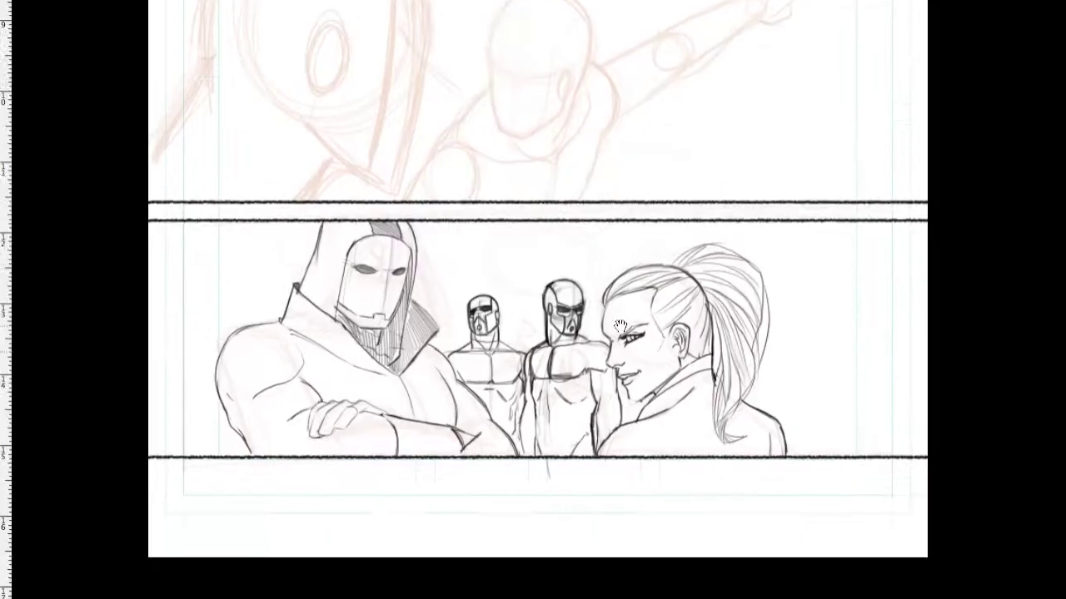
pyautogui.hotkey('ctrl', 'shift', 'h')
pyautogui.press('f')
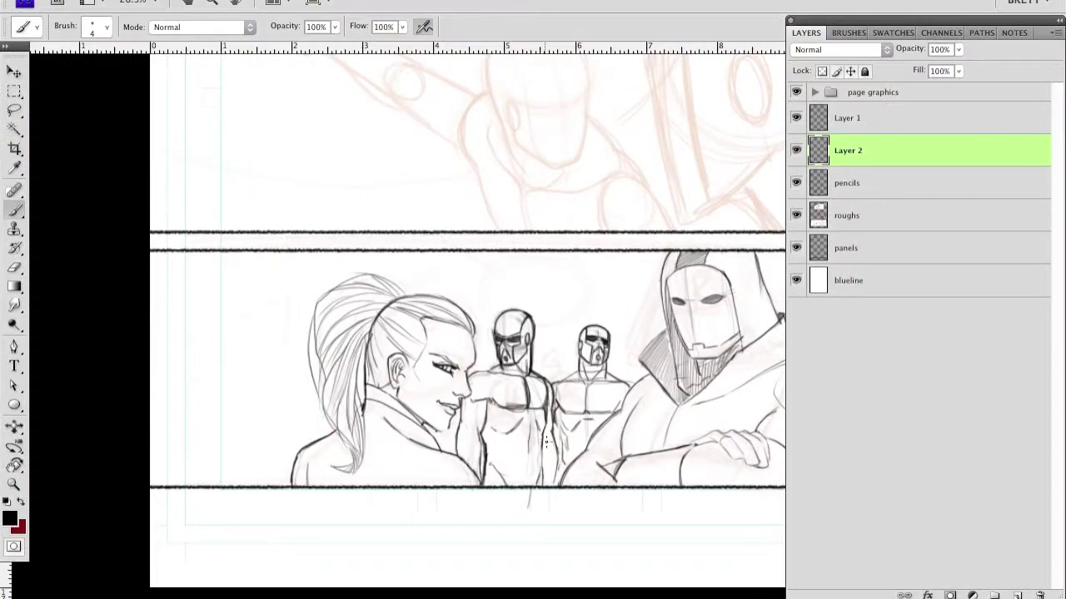
pyautogui.hotkey('ctrl', '+')
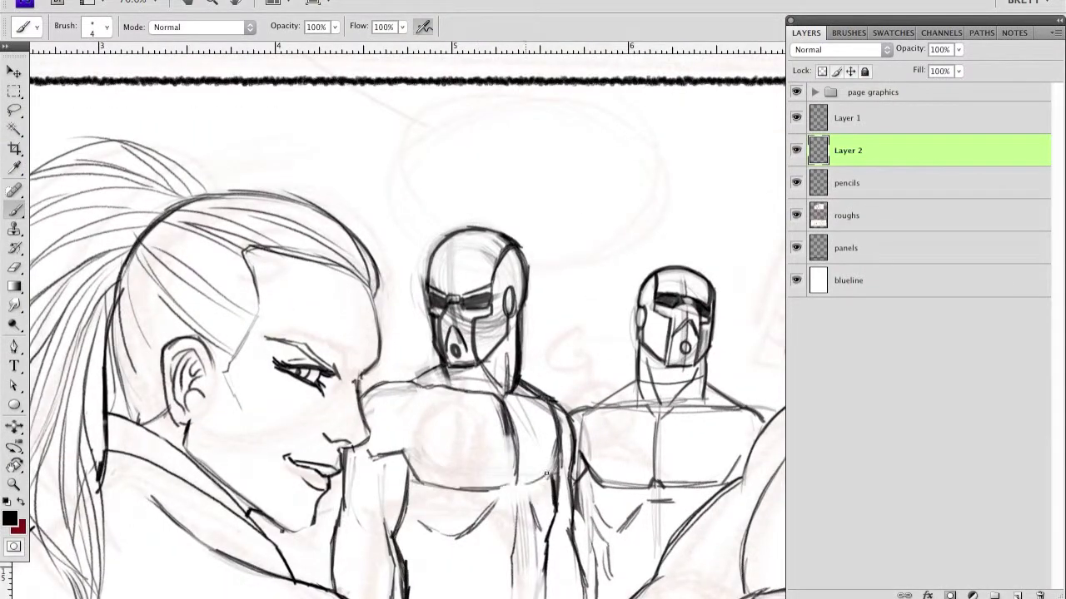
# Step: Pan over the middle figures while switching between the Move, Brush and Lasso tools
pyautogui.scroll(-2, 546, 474)
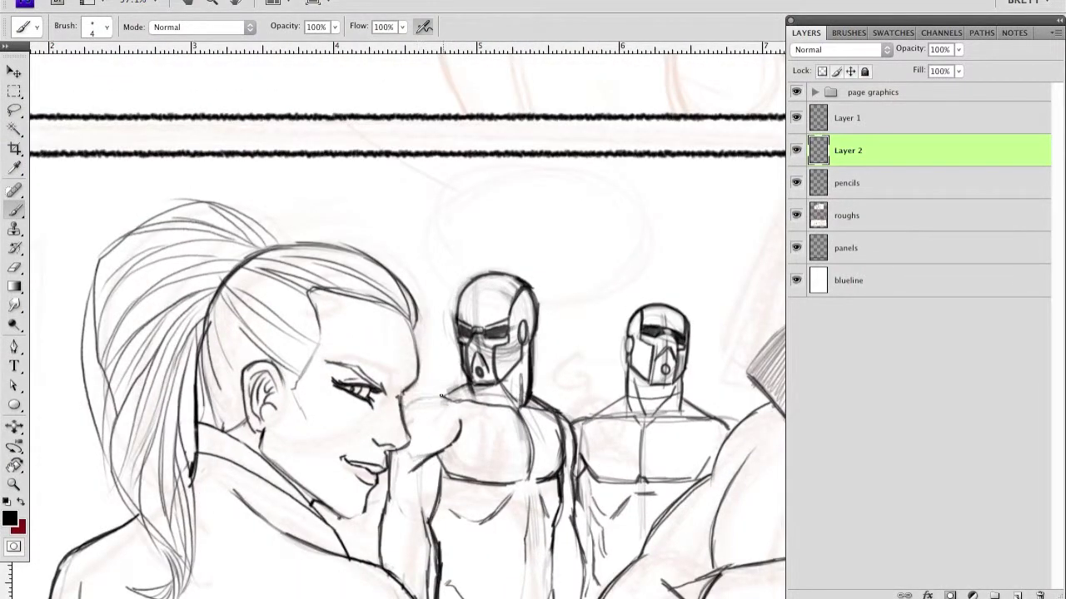
pyautogui.scroll(-3, 442, 397)
pyautogui.scroll(3, 379, 322)
pyautogui.press('v')
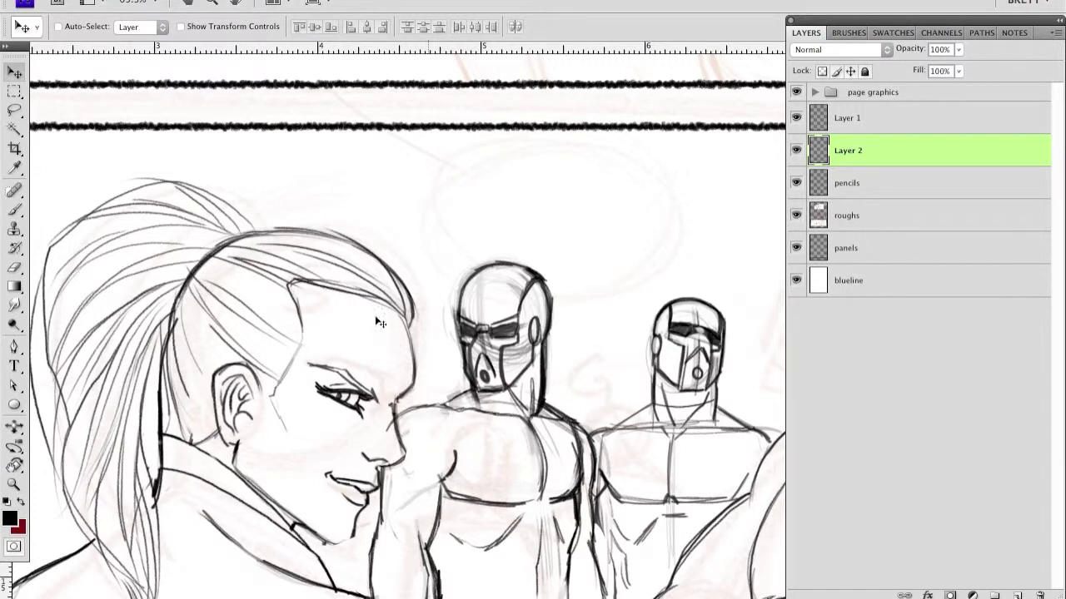
pyautogui.press('b')
pyautogui.press('v')
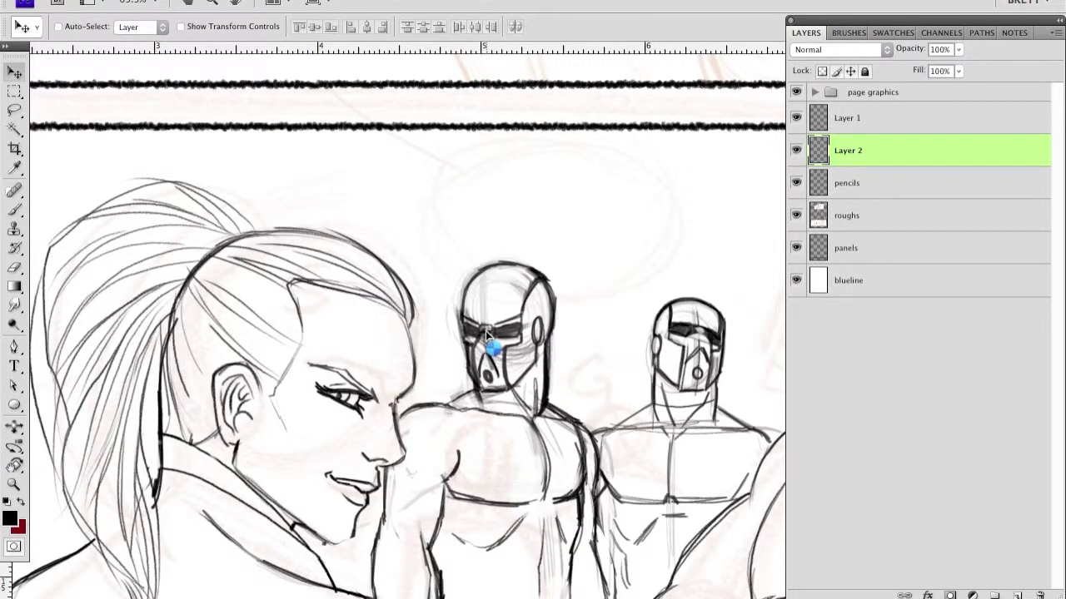
pyautogui.scroll(-2, 485, 331)
pyautogui.press('l')
pyautogui.press('v')
pyautogui.press('b')
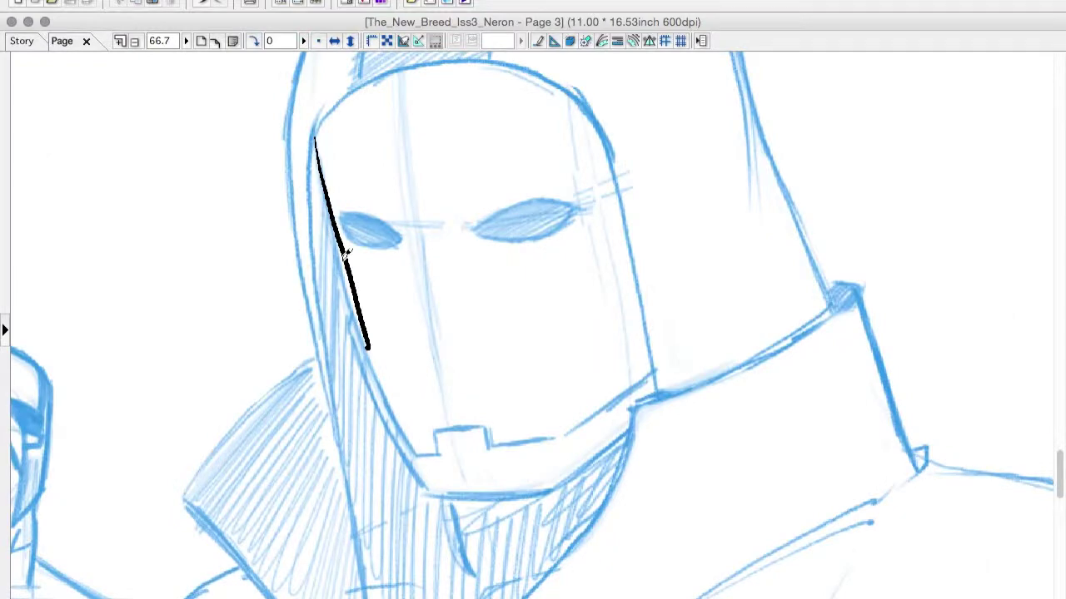
# Step: Ink the hooded figure's mask edge and fill its eye holes solid black
pyautogui.moveTo(411, 222); pyautogui.dragTo(547, 154)
pyautogui.moveTo(547, 154); pyautogui.dragTo(734, 114)
pyautogui.moveTo(375, 229); pyautogui.dragTo(594, 130)
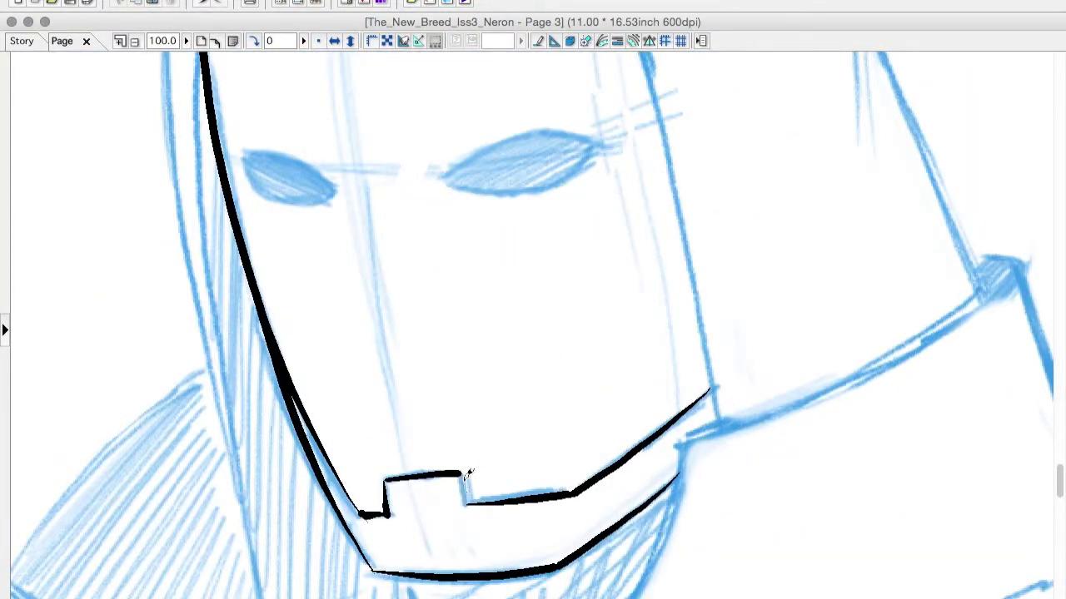
pyautogui.moveTo(411, 276)
pyautogui.mouseDown()
pyautogui.moveTo(447, 247)
pyautogui.moveTo(577, 242)
pyautogui.moveTo(417, 269)
pyautogui.moveTo(562, 250)
pyautogui.mouseUp()
pyautogui.hotkey('ctrl', 'z')
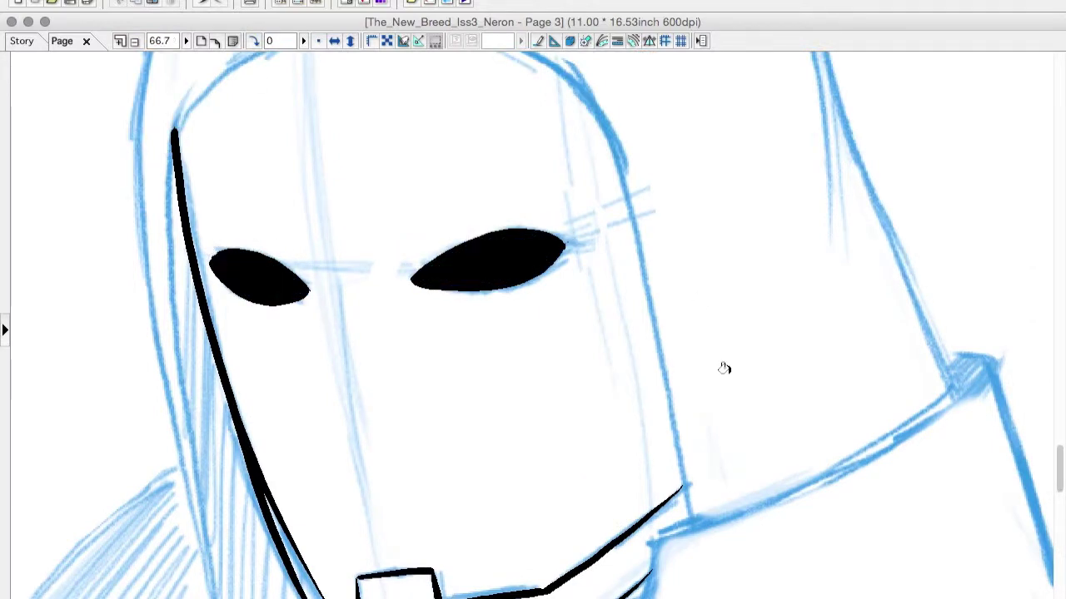
pyautogui.moveTo(724, 369); pyautogui.dragTo(454, 139)
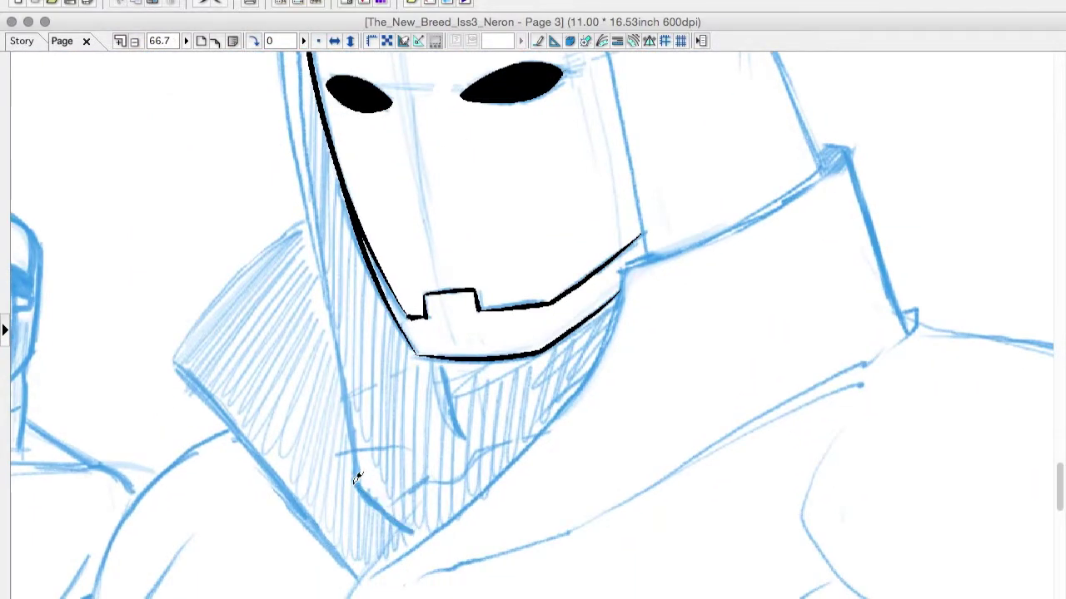
# Step: Ink the mask's right jaw line and the hood's outer edges, filling the gap between them black
pyautogui.moveTo(387, 558)
pyautogui.mouseDown()
pyautogui.moveTo(599, 370)
pyautogui.moveTo(624, 271)
pyautogui.mouseUp()
pyautogui.scroll(2, 386, 274)
pyautogui.hotkey('ctrl', '-')
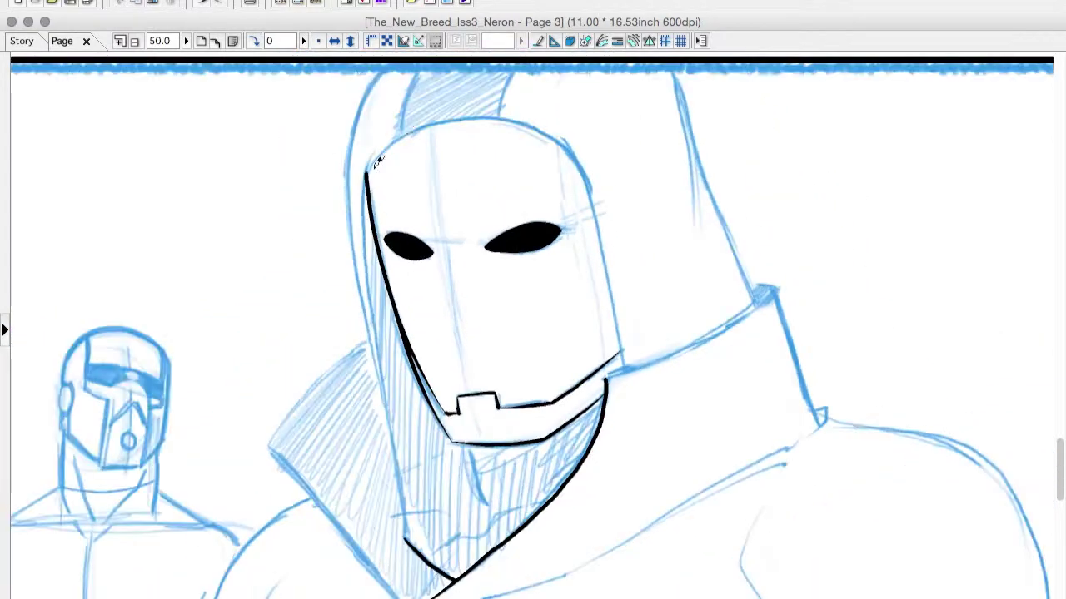
pyautogui.hotkey('ctrl', '+')
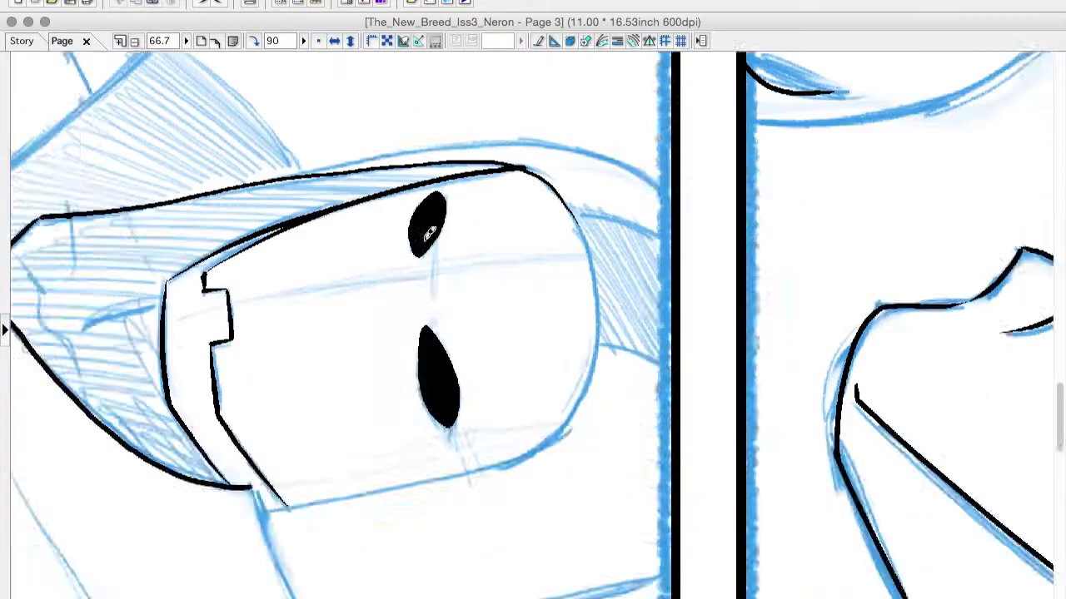
pyautogui.moveTo(242, 389)
pyautogui.mouseDown()
pyautogui.moveTo(366, 255)
pyautogui.moveTo(599, 163)
pyautogui.mouseUp()
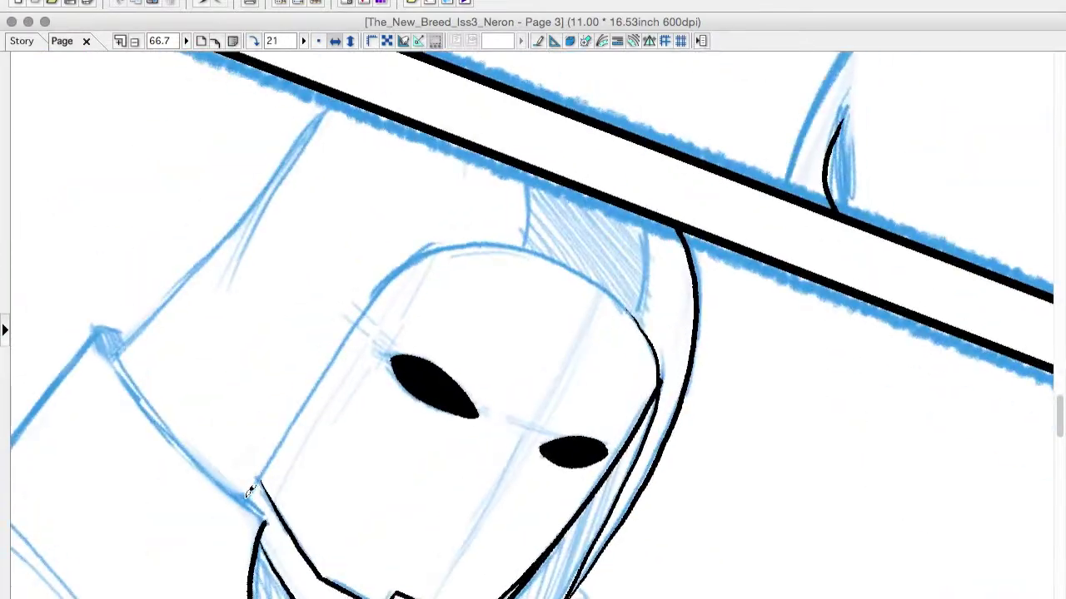
pyautogui.moveTo(246, 499); pyautogui.dragTo(612, 284)
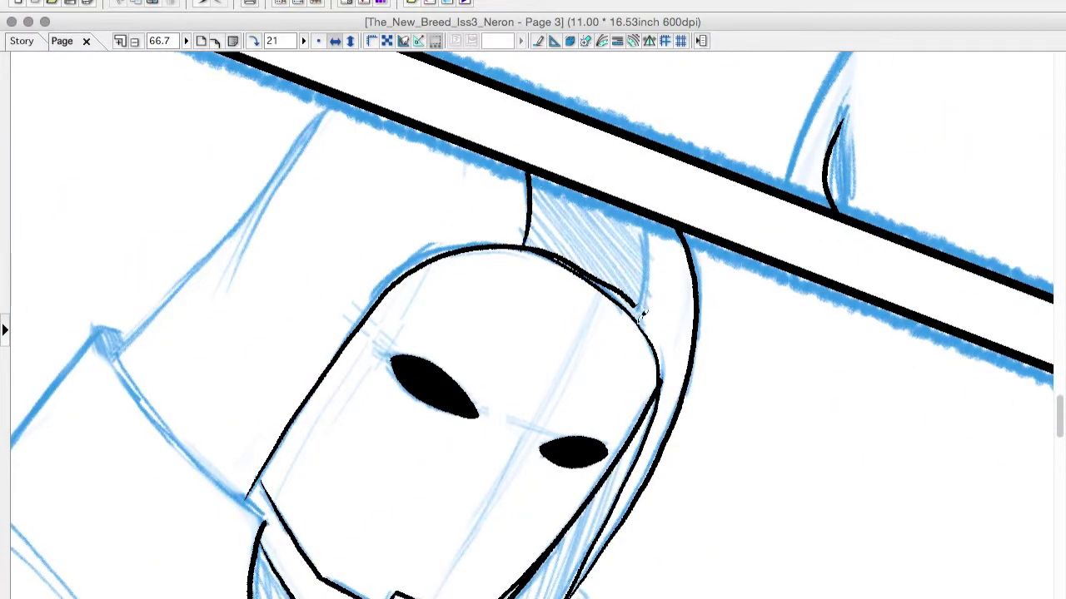
pyautogui.click(645, 205)
# Step: Ink the collar edges and the hood's right edge, then fill the left collar solid black
pyautogui.moveTo(506, 398); pyautogui.dragTo(679, 328)
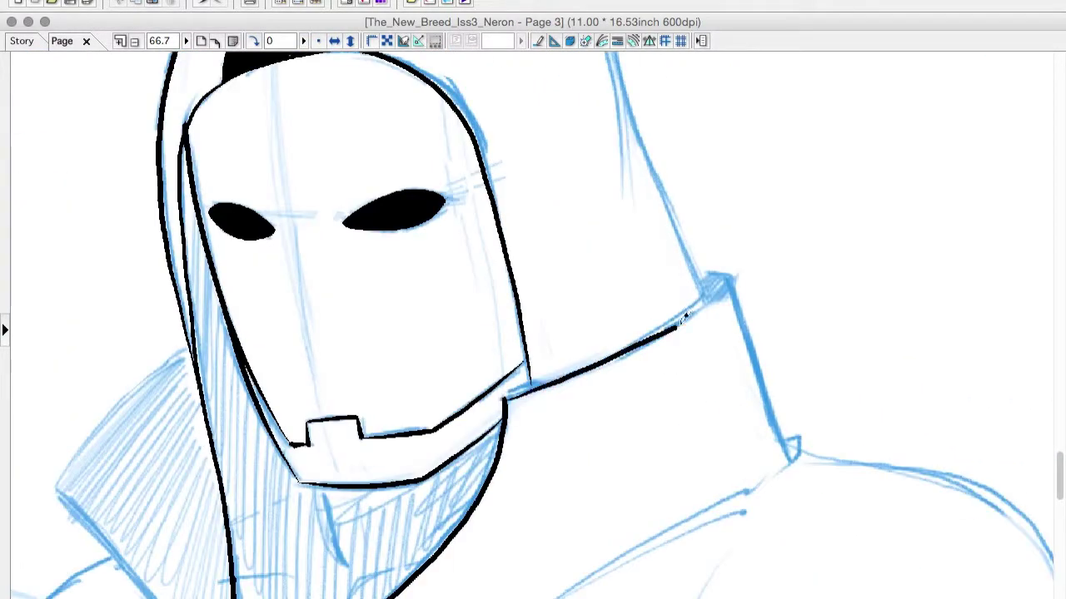
pyautogui.scroll(3, 705, 273)
pyautogui.moveTo(534, 101)
pyautogui.mouseDown()
pyautogui.moveTo(642, 412)
pyautogui.moveTo(726, 564)
pyautogui.mouseUp()
pyautogui.scroll(-5, 756, 561)
pyautogui.hscroll(-5, 755, 561)
pyautogui.moveTo(398, 181)
pyautogui.mouseDown()
pyautogui.moveTo(381, 458)
pyautogui.moveTo(447, 551)
pyautogui.mouseUp()
pyautogui.click(456, 489)
# Step: Continue the ink line down the chin and add the neck and shoulder lines
pyautogui.scroll(-3, 456, 489)
pyautogui.scroll(2, 694, 469)
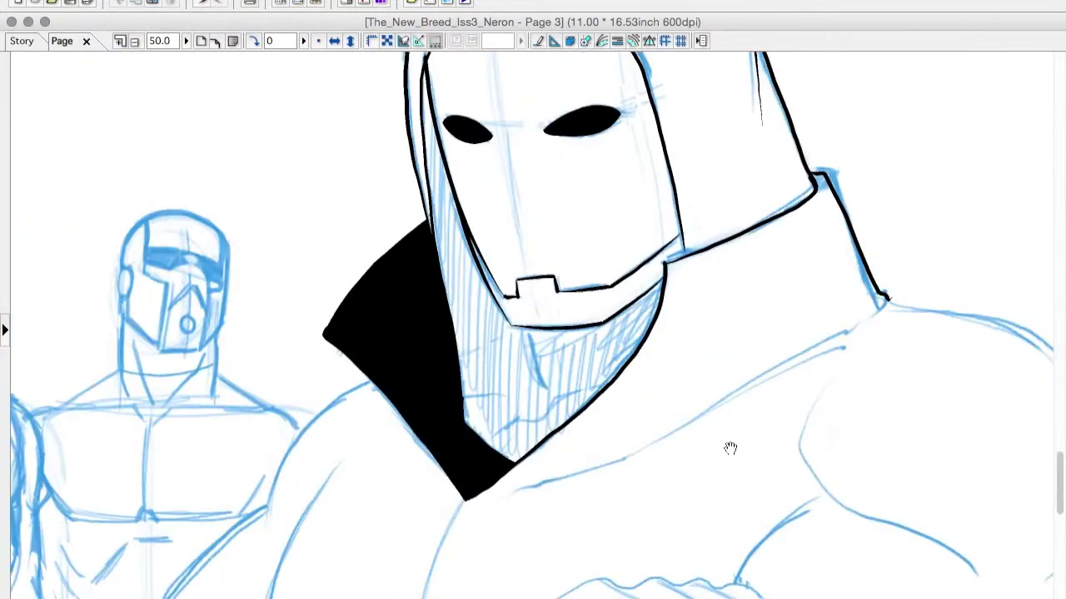
pyautogui.scroll(3, 730, 447)
pyautogui.scroll(2, 621, 492)
pyautogui.moveTo(364, 389); pyautogui.dragTo(376, 493)
pyautogui.moveTo(370, 448); pyautogui.dragTo(220, 518)
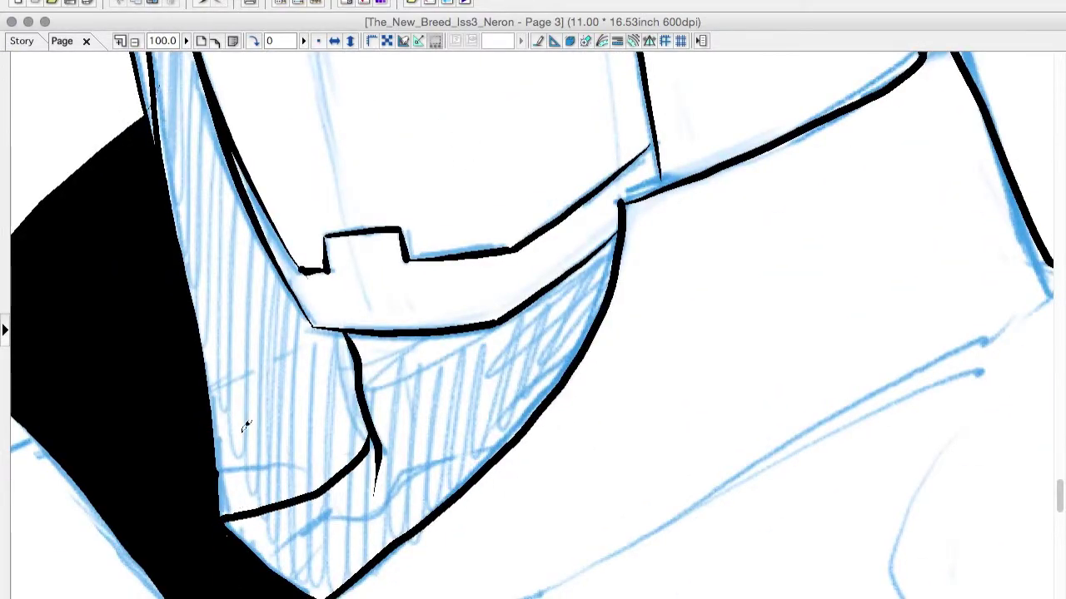
pyautogui.scroll(-4, 246, 425)
pyautogui.scroll(3, 562, 370)
pyautogui.moveTo(594, 463); pyautogui.dragTo(833, 345)
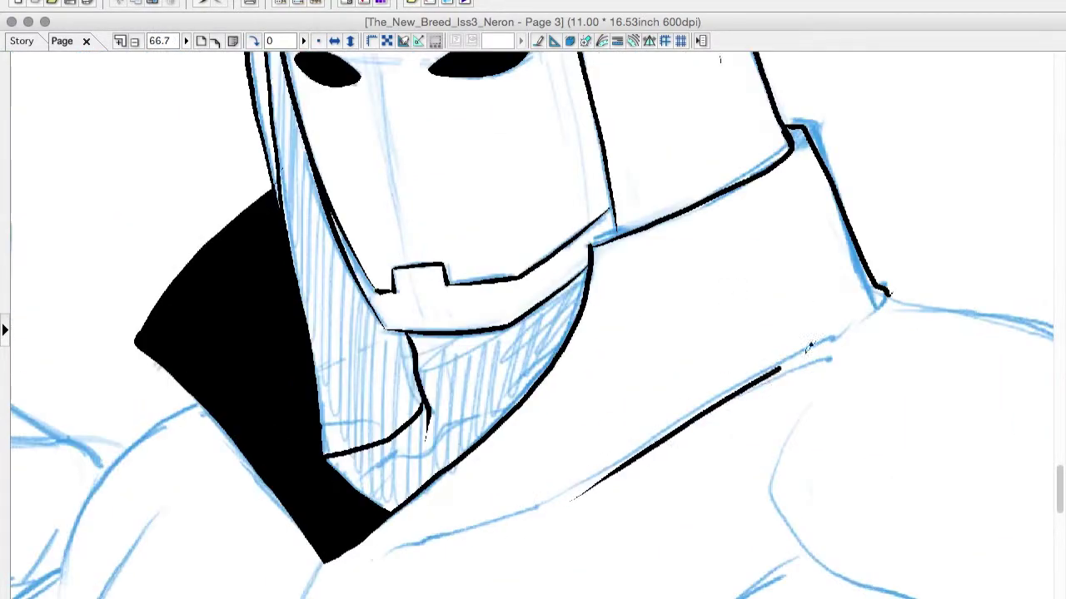
# Step: Toggle the blue pencils layer off and back on to check the inks
pyautogui.scroll(-3, 892, 475)
pyautogui.press('Tab')
pyautogui.click(874, 389)
pyautogui.click(871, 389)
pyautogui.scroll(2, 338, 297)
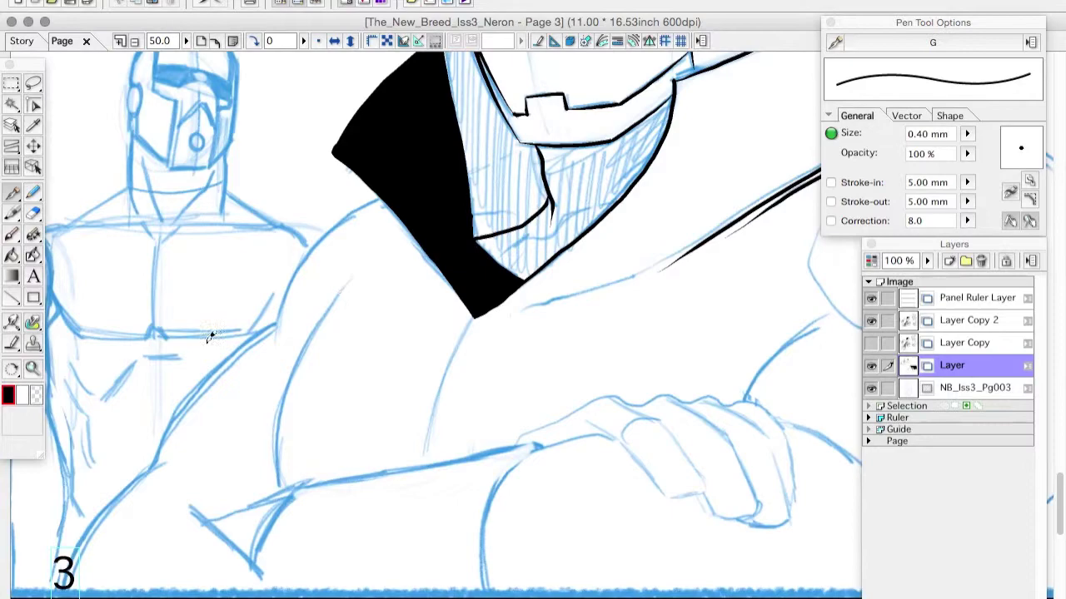
# Step: Ink the long shoulder line and the arm strokes near the panel bottom
pyautogui.moveTo(60, 593)
pyautogui.mouseDown()
pyautogui.moveTo(325, 223)
pyautogui.moveTo(384, 202)
pyautogui.mouseUp()
pyautogui.scroll(1, 283, 198)
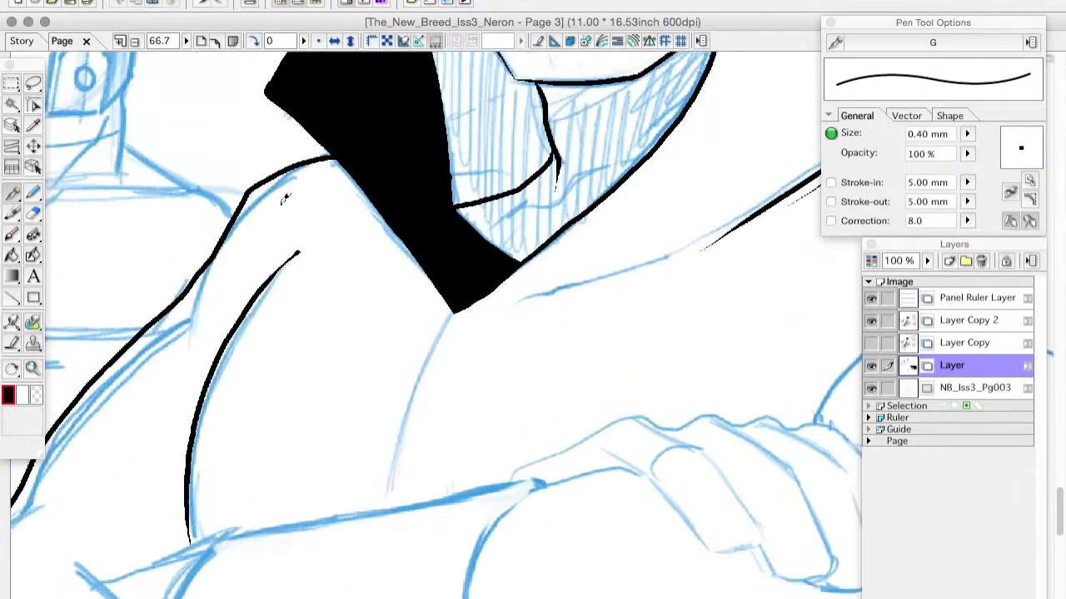
pyautogui.moveTo(321, 185); pyautogui.dragTo(529, 6)
pyautogui.moveTo(183, 389); pyautogui.dragTo(429, 503)
pyautogui.moveTo(333, 412); pyautogui.dragTo(314, 387)
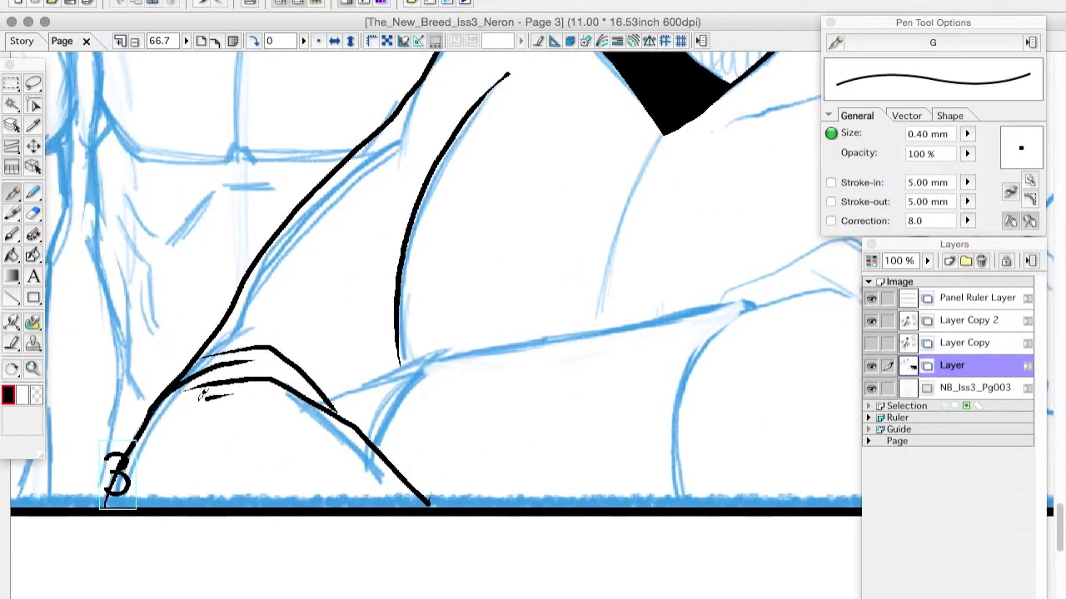
pyautogui.moveTo(202, 396)
pyautogui.mouseDown()
pyautogui.moveTo(268, 328)
pyautogui.moveTo(373, 360)
pyautogui.moveTo(408, 101)
pyautogui.mouseUp()
pyautogui.hotkey('ctrl', '-')
pyautogui.hotkey('ctrl', '-')
pyautogui.hotkey('ctrl', 'z')
pyautogui.hotkey('ctrl', '+')
pyautogui.hotkey('ctrl', '+')
pyautogui.hotkey('ctrl', '+')
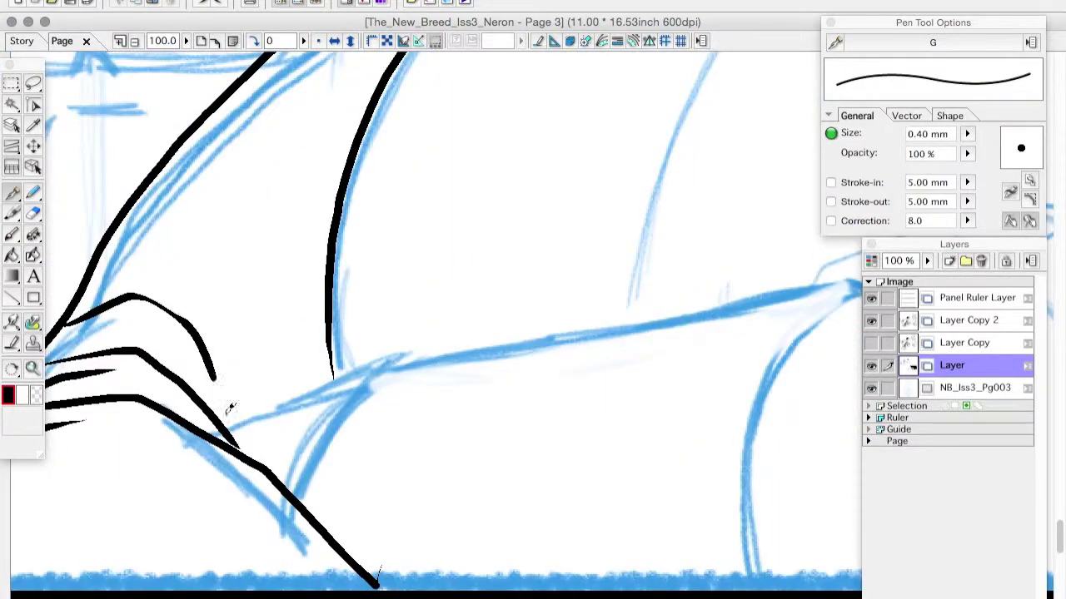
pyautogui.hotkey('ctrl', '-')
pyautogui.hotkey('ctrl', '-')
# Step: Ink the line along the hooded figure's shoulder and check it at several zoom levels
pyautogui.moveTo(491, 190)
pyautogui.mouseDown()
pyautogui.moveTo(630, 223)
pyautogui.moveTo(670, 554)
pyautogui.mouseUp()
pyautogui.scroll(-3, 670, 554)
pyautogui.moveTo(559, 488); pyautogui.dragTo(623, 358)
pyautogui.hotkey('ctrl', '+')
pyautogui.hotkey('ctrl', '+')
pyautogui.hotkey('ctrl', '-')
pyautogui.hotkey('ctrl', '-')
pyautogui.hotkey('ctrl', '-')
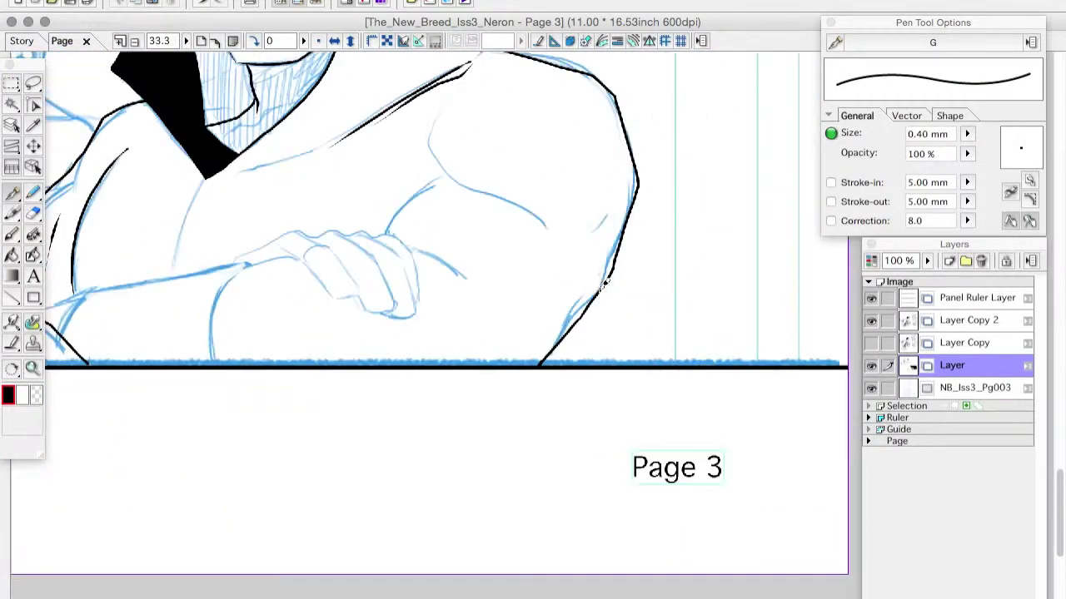
pyautogui.hotkey('ctrl', '-')
pyautogui.hotkey('ctrl', '-')
pyautogui.hotkey('ctrl', '+')
pyautogui.hotkey('ctrl', '+')
# Step: With the brush pen, ink the chest-to-shoulder line, the shoulder top and the arm
pyautogui.press('b')
pyautogui.hotkey('ctrl', '+')
pyautogui.hotkey('ctrl', '+')
pyautogui.press('Tab')
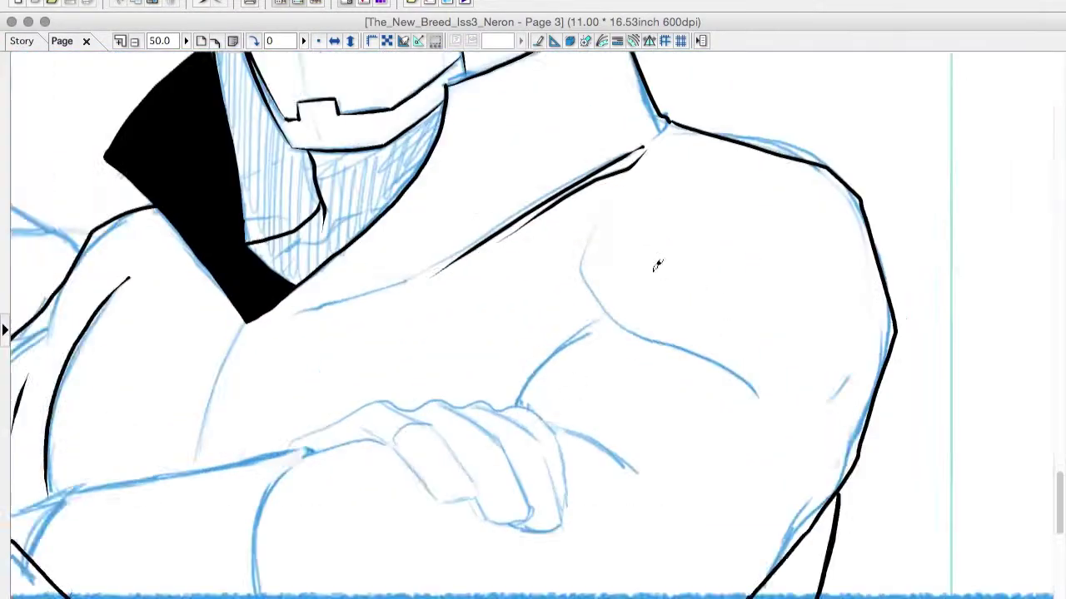
pyautogui.moveTo(657, 264); pyautogui.dragTo(568, 306)
pyautogui.moveTo(428, 445); pyautogui.dragTo(687, 220)
pyautogui.moveTo(596, 186); pyautogui.dragTo(695, 212)
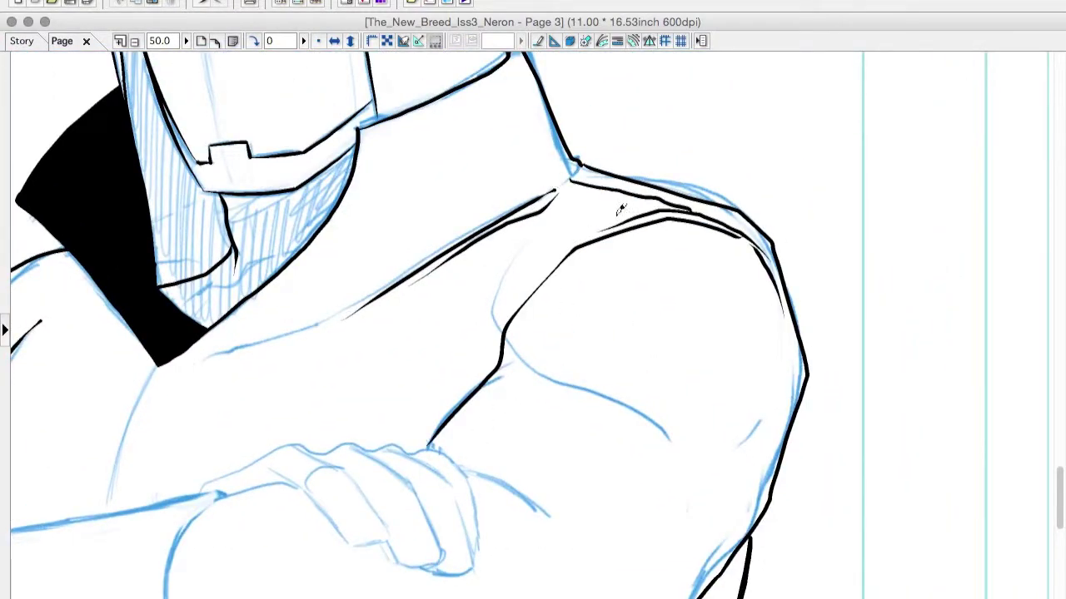
pyautogui.moveTo(767, 339); pyautogui.dragTo(708, 583)
# Step: Redraw the upper arm stroke and ink the forearm curve below the hand
pyautogui.moveTo(828, 538); pyautogui.dragTo(811, 430)
pyautogui.hotkey('ctrl', 'z')
pyautogui.hotkey('ctrl', 'z')
pyautogui.moveTo(787, 271); pyautogui.dragTo(594, 505)
pyautogui.hotkey('ctrl', '-')
pyautogui.hotkey('ctrl', '-')
pyautogui.hotkey('ctrl', '+')
pyautogui.hotkey('ctrl', '+')
pyautogui.hotkey('ctrl', '+')
pyautogui.moveTo(524, 337); pyautogui.dragTo(441, 537)
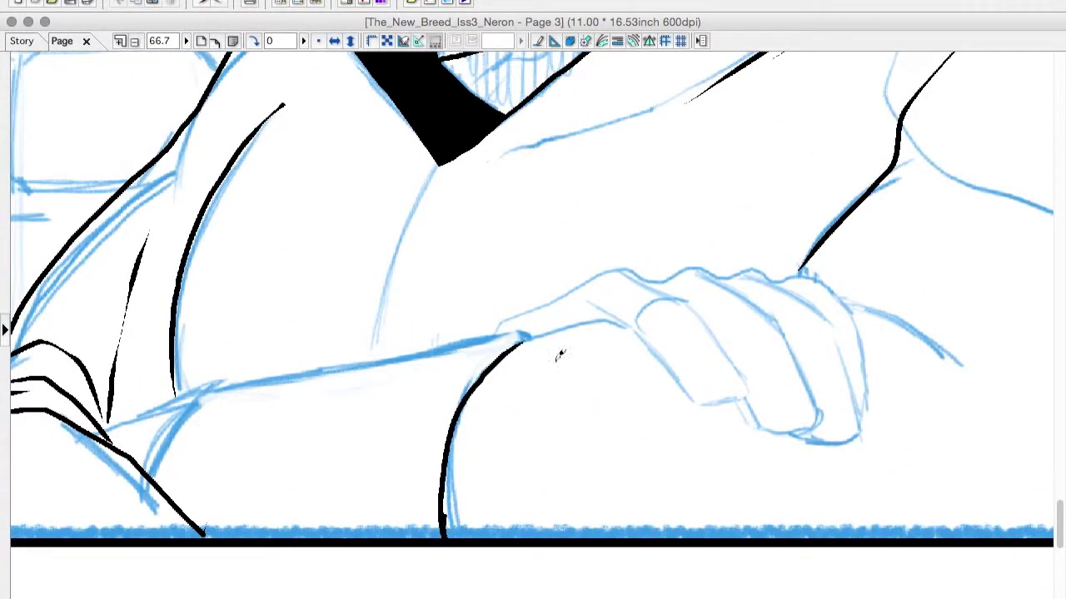
# Step: In a mirrored view, outline the fingers of the resting hand
pyautogui.click(334, 40)
pyautogui.moveTo(477, 283); pyautogui.dragTo(424, 278)
pyautogui.moveTo(325, 398); pyautogui.dragTo(481, 298)
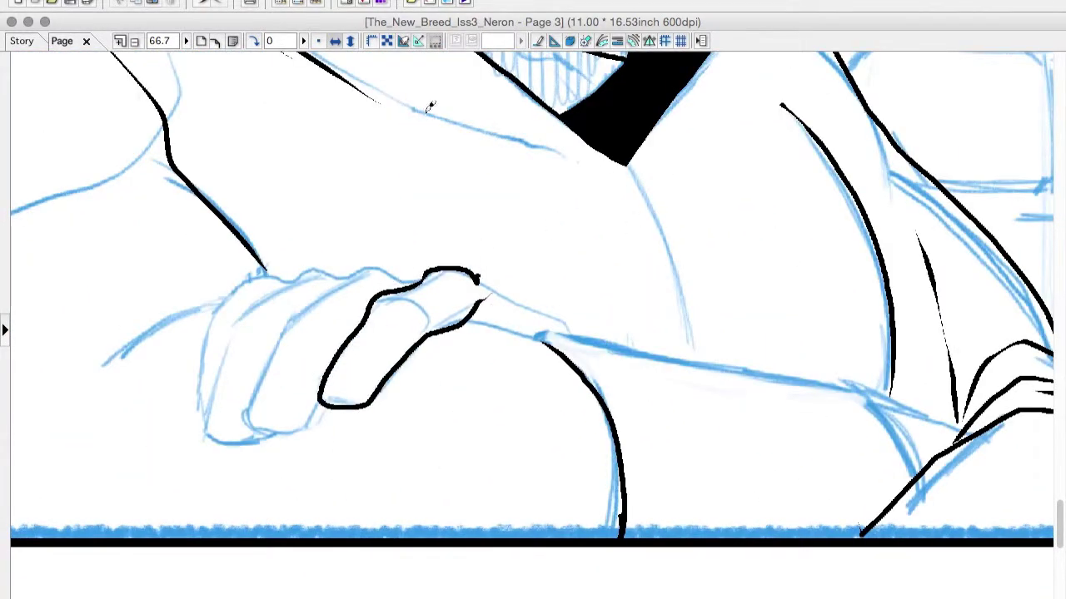
pyautogui.moveTo(419, 274)
pyautogui.mouseDown()
pyautogui.moveTo(258, 391)
pyautogui.moveTo(308, 437)
pyautogui.mouseUp()
pyautogui.hotkey('ctrl', 'z')
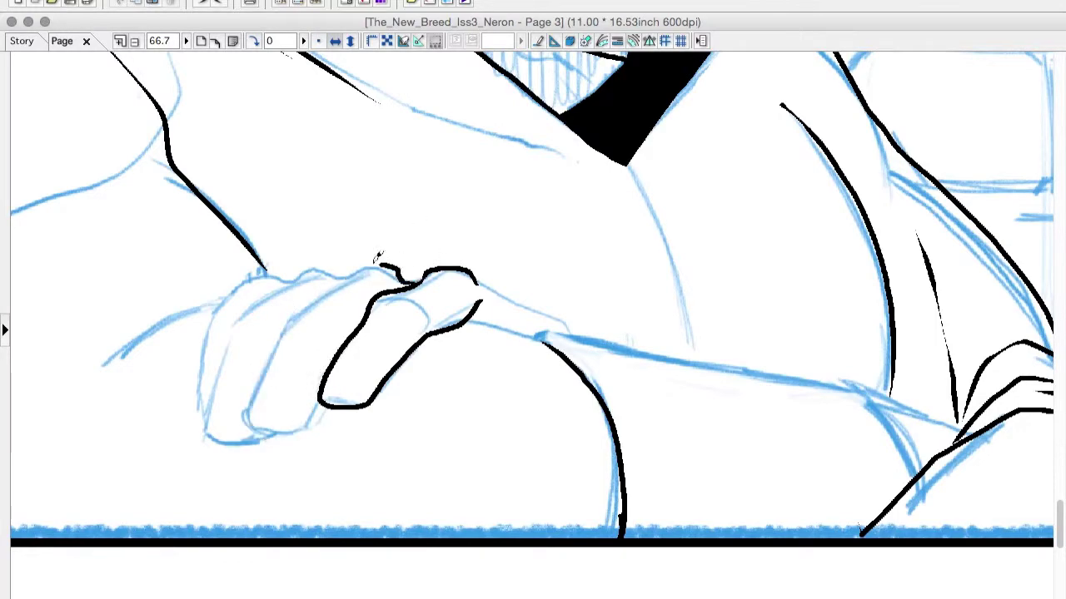
pyautogui.moveTo(332, 259)
pyautogui.mouseDown()
pyautogui.moveTo(239, 308)
pyautogui.moveTo(255, 443)
pyautogui.mouseUp()
pyautogui.moveTo(296, 273); pyautogui.dragTo(194, 389)
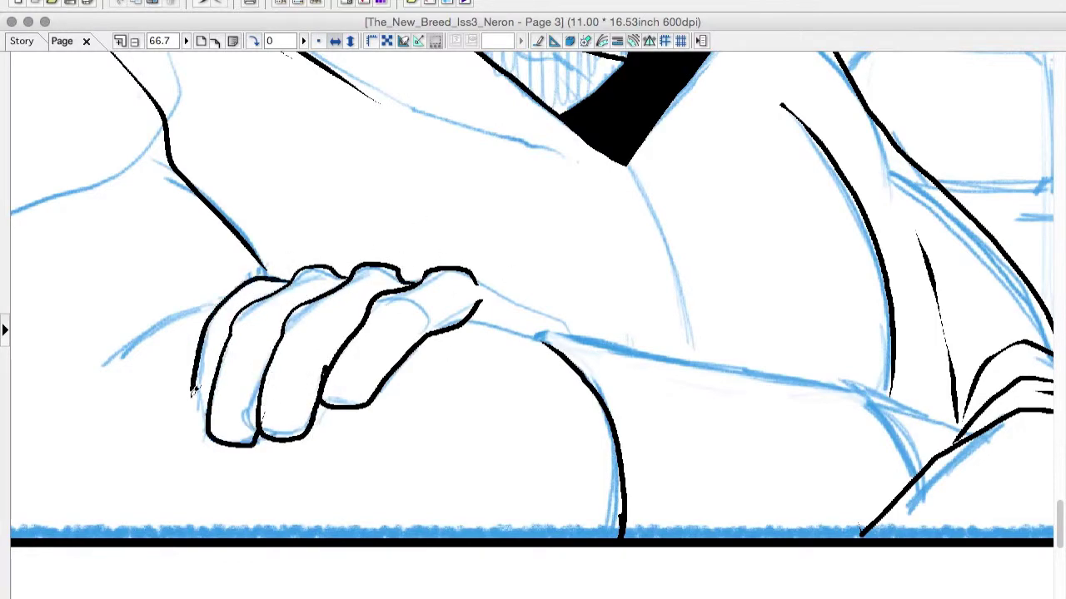
# Step: Lasso the inked hand, transform it into its new position, and deselect
pyautogui.press('super+minus')
pyautogui.press('Tab')
pyautogui.press('super+minus')
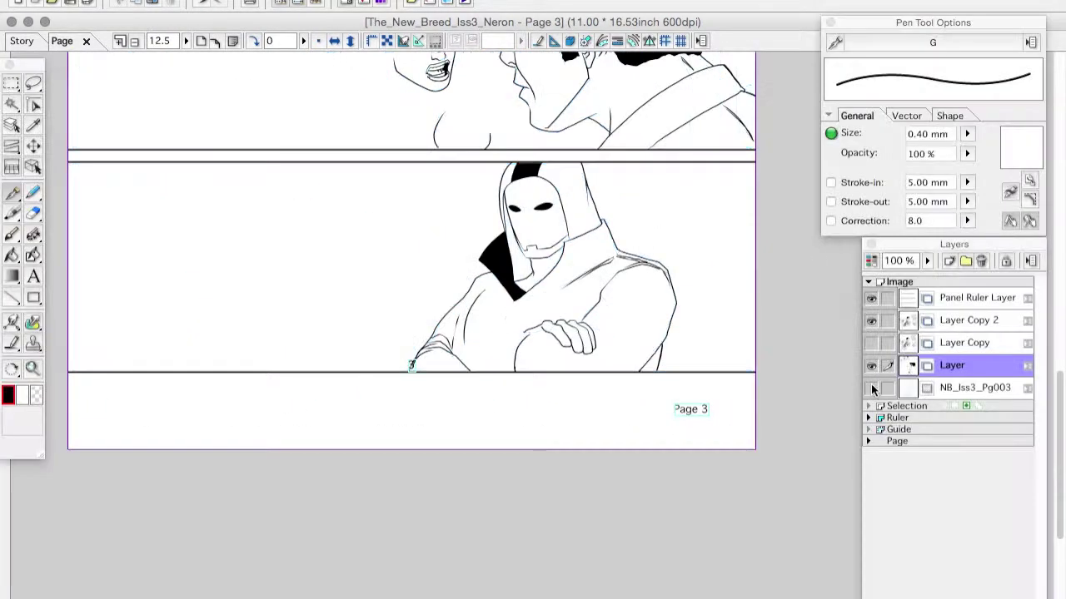
pyautogui.press('super+equal')
pyautogui.press('m')
pyautogui.moveTo(710, 373); pyautogui.dragTo(725, 281)
pyautogui.press('super+t')
pyautogui.click(1010, 450)
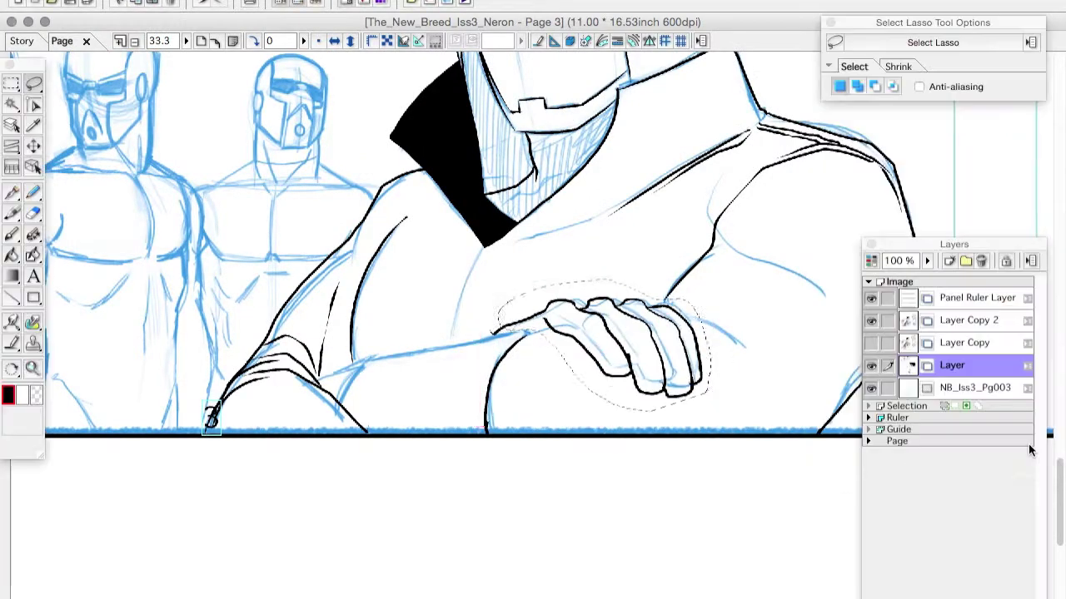
pyautogui.press('super+d')
# Step: Ink the upper and lower arm contours with the pen in a mirrored view
pyautogui.press('super+equal')
pyautogui.press('super+minus')
pyautogui.press('h')
pyautogui.press('p')
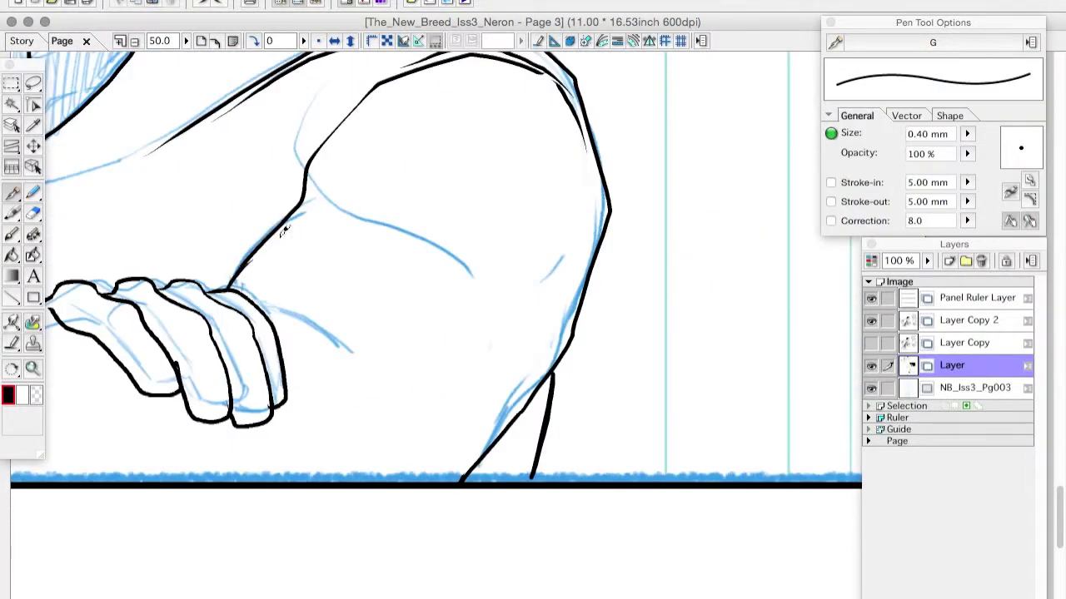
pyautogui.moveTo(264, 308); pyautogui.dragTo(442, 461)
pyautogui.moveTo(507, 255); pyautogui.dragTo(445, 477)
pyautogui.press('super+minus')
pyautogui.press('super+minus')
pyautogui.press('h')
pyautogui.hscroll(-5, 647, 500)
pyautogui.press('Tab')
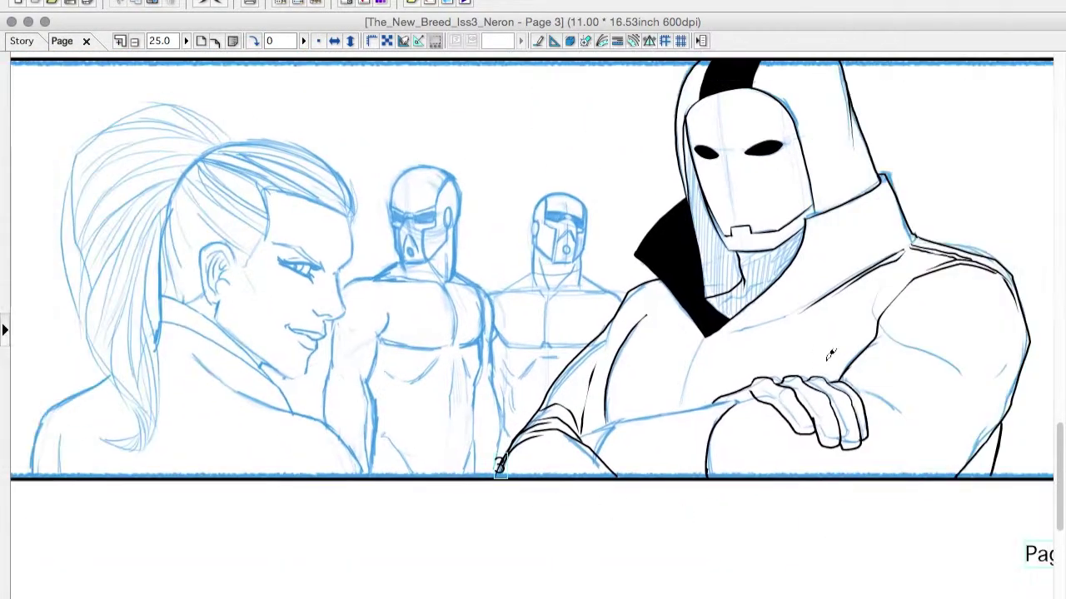
pyautogui.press('super+equal')
pyautogui.press('super+equal')
# Step: Ink the woman's nose and lip profile and the jaw from chin to ear
pyautogui.press('h')
pyautogui.press('super+equal')
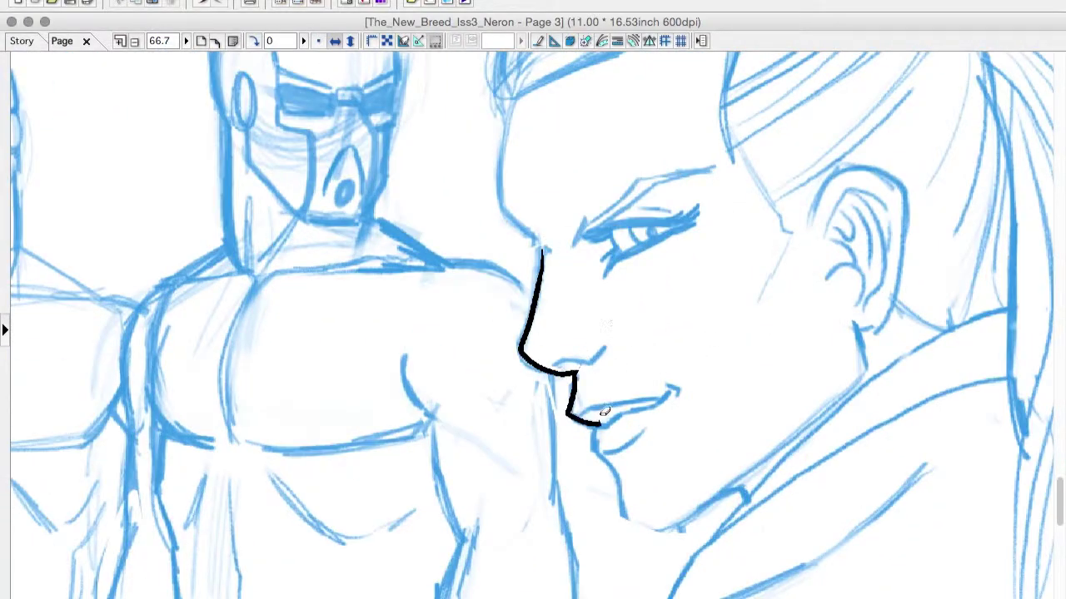
pyautogui.moveTo(606, 412)
pyautogui.mouseDown()
pyautogui.moveTo(462, 360)
pyautogui.moveTo(354, 358)
pyautogui.moveTo(381, 444)
pyautogui.moveTo(624, 301)
pyautogui.mouseUp()
pyautogui.press('super+z')
pyautogui.moveTo(360, 353)
pyautogui.mouseDown()
pyautogui.moveTo(419, 460)
pyautogui.moveTo(614, 261)
pyautogui.mouseUp()
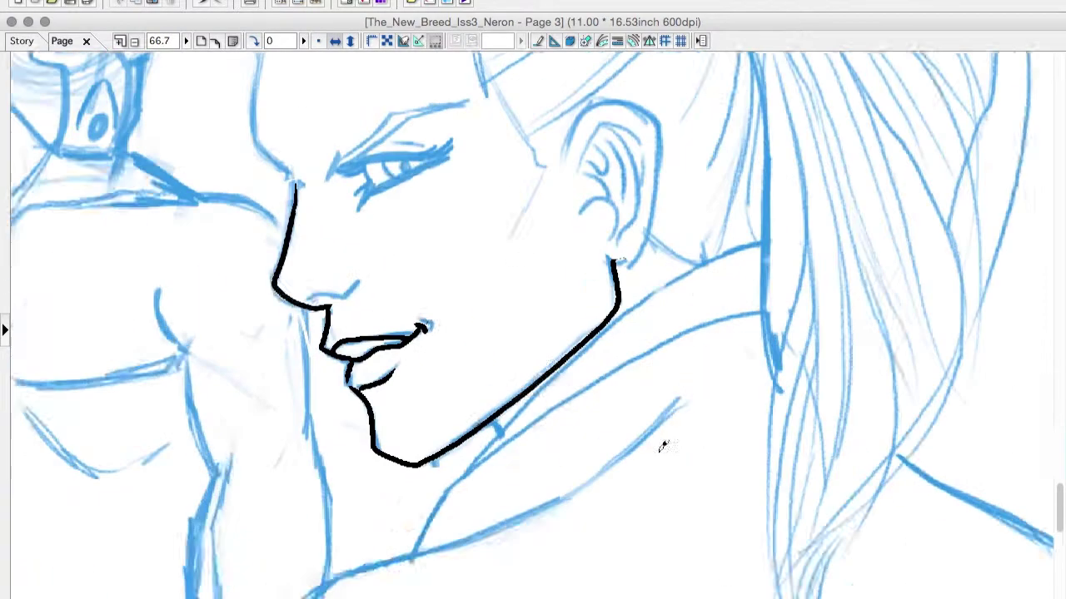
# Step: Ink the woman's forehead line above the brow
pyautogui.press('super+equal')
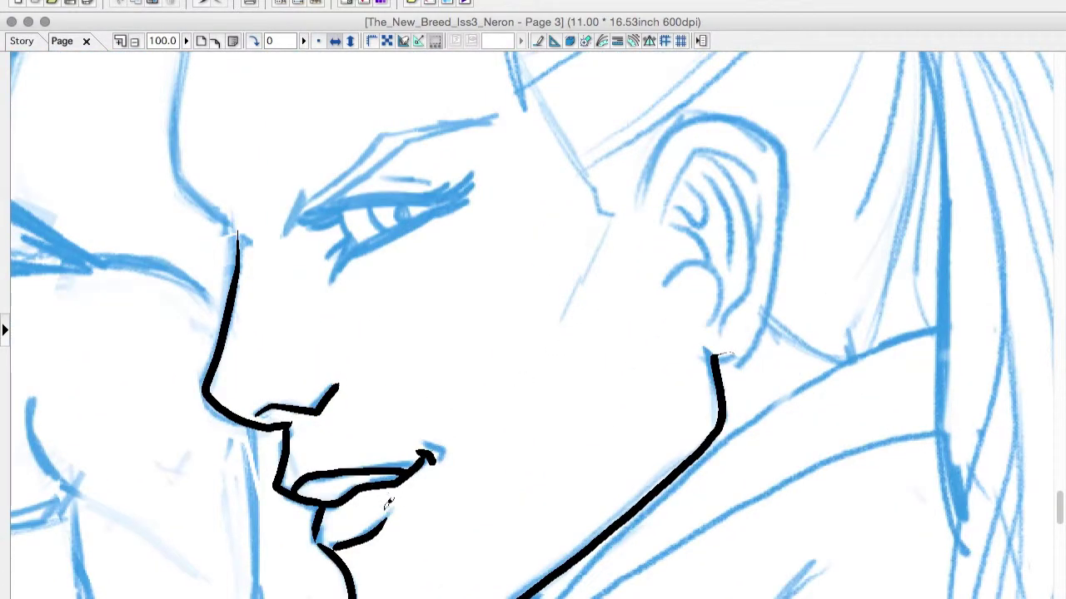
pyautogui.press('h')
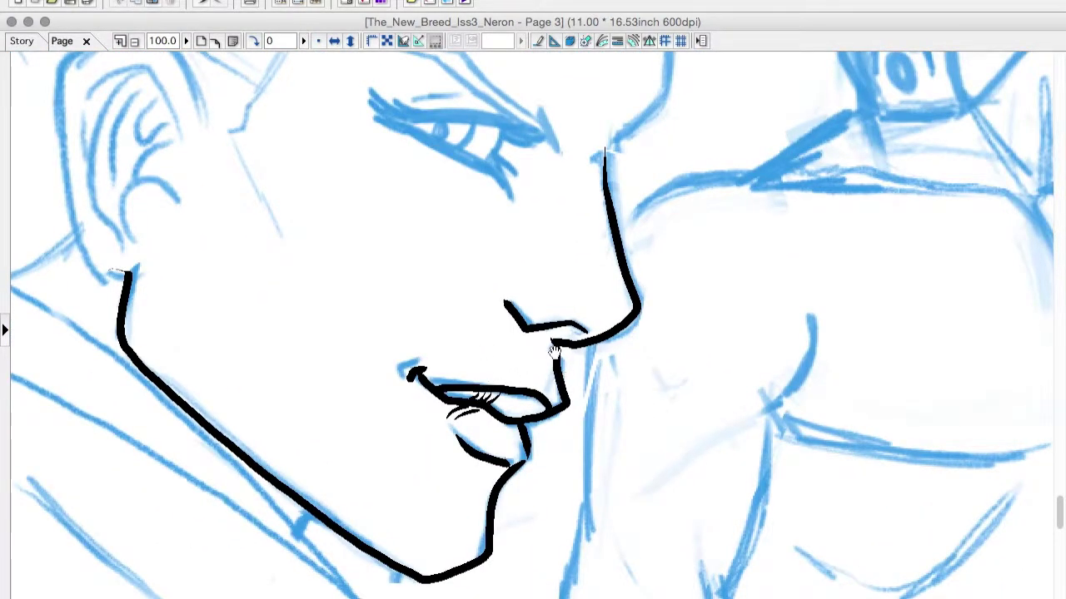
pyautogui.scroll(5, 555, 353)
pyautogui.hscroll(-3, 554, 353)
pyautogui.moveTo(520, 345); pyautogui.dragTo(516, 215)
# Step: Outline the woman's ear down to the lobe and ink its inner folds
pyautogui.press('super+minus')
pyautogui.press('super+minus')
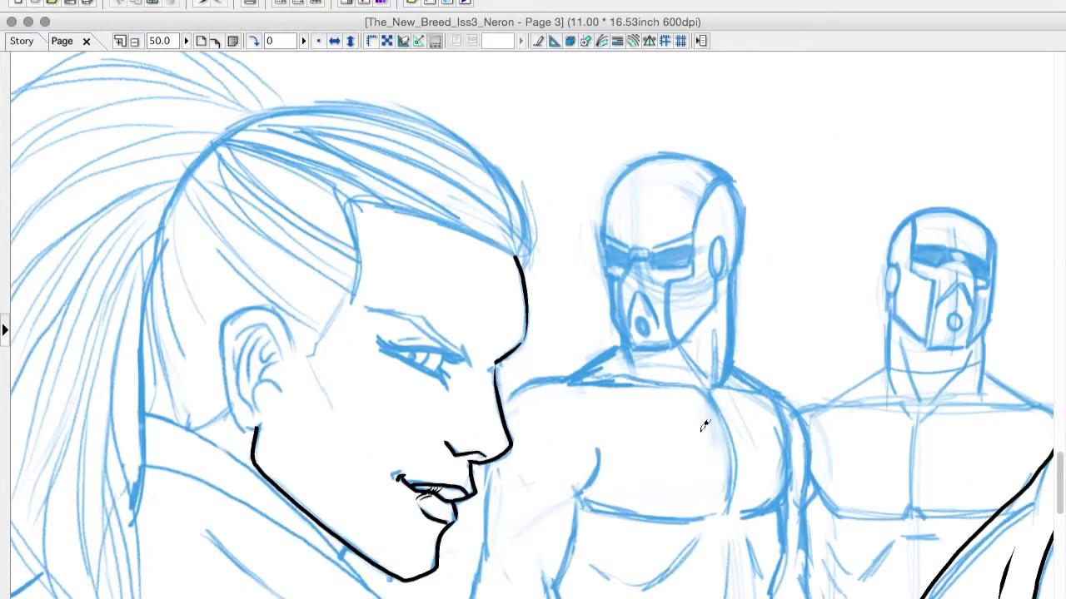
pyautogui.press('super+equal')
pyautogui.press('super+equal')
pyautogui.hscroll(-3, 533, 333)
pyautogui.moveTo(316, 313)
pyautogui.mouseDown()
pyautogui.moveTo(166, 337)
pyautogui.moveTo(238, 453)
pyautogui.mouseUp()
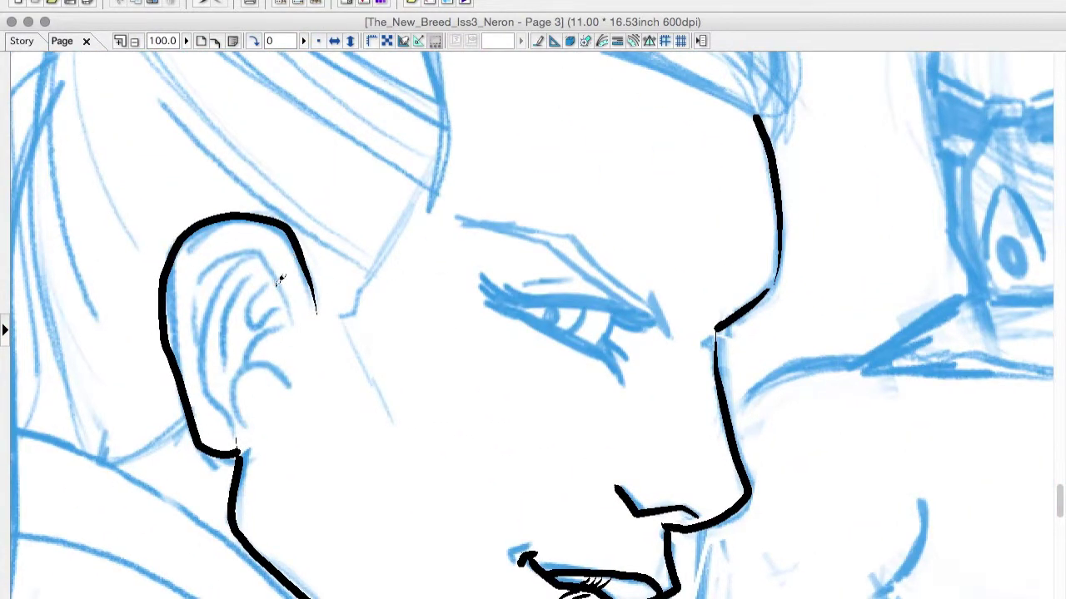
pyautogui.moveTo(289, 325); pyautogui.dragTo(179, 346)
pyautogui.moveTo(254, 247); pyautogui.dragTo(225, 401)
pyautogui.moveTo(258, 268); pyautogui.dragTo(219, 329)
pyautogui.moveTo(288, 314); pyautogui.dragTo(241, 366)
pyautogui.press('super+minus')
pyautogui.press('super+minus')
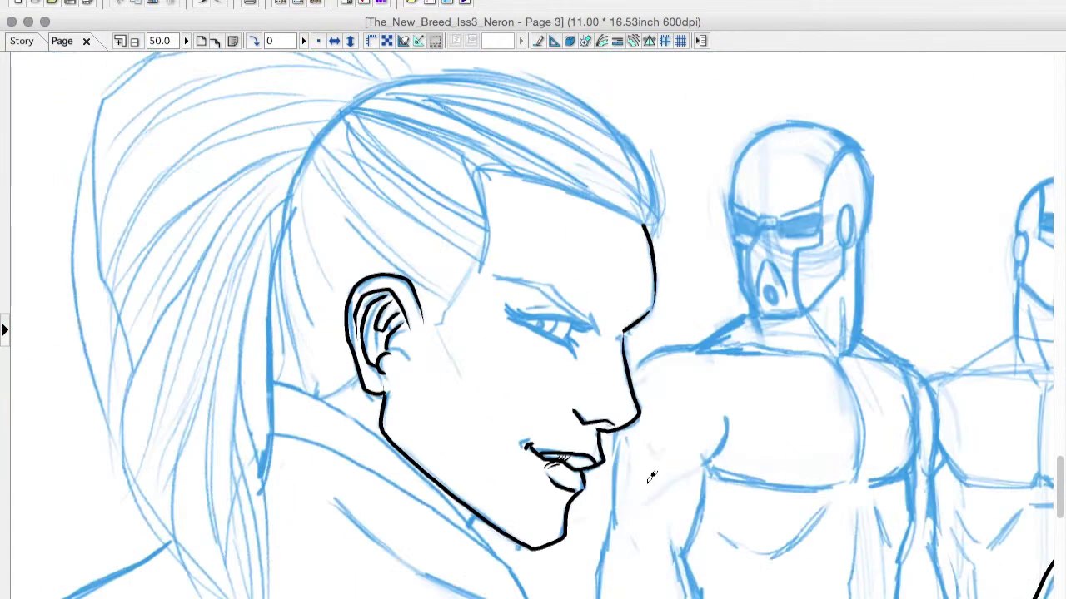
# Step: Ink the eye with a thick lower lid and a filled, lashed upper lid
pyautogui.press('super+equal')
pyautogui.press('super+equal')
pyautogui.press('super+equal')
pyautogui.moveTo(323, 458)
pyautogui.mouseDown()
pyautogui.moveTo(478, 398)
pyautogui.moveTo(485, 447)
pyautogui.moveTo(333, 455)
pyautogui.moveTo(389, 414)
pyautogui.moveTo(325, 464)
pyautogui.moveTo(477, 360)
pyautogui.moveTo(487, 432)
pyautogui.mouseUp()
pyautogui.press('super+z')
pyautogui.press('super+z')
pyautogui.moveTo(292, 464); pyautogui.dragTo(512, 460)
pyautogui.moveTo(325, 449); pyautogui.dragTo(487, 408)
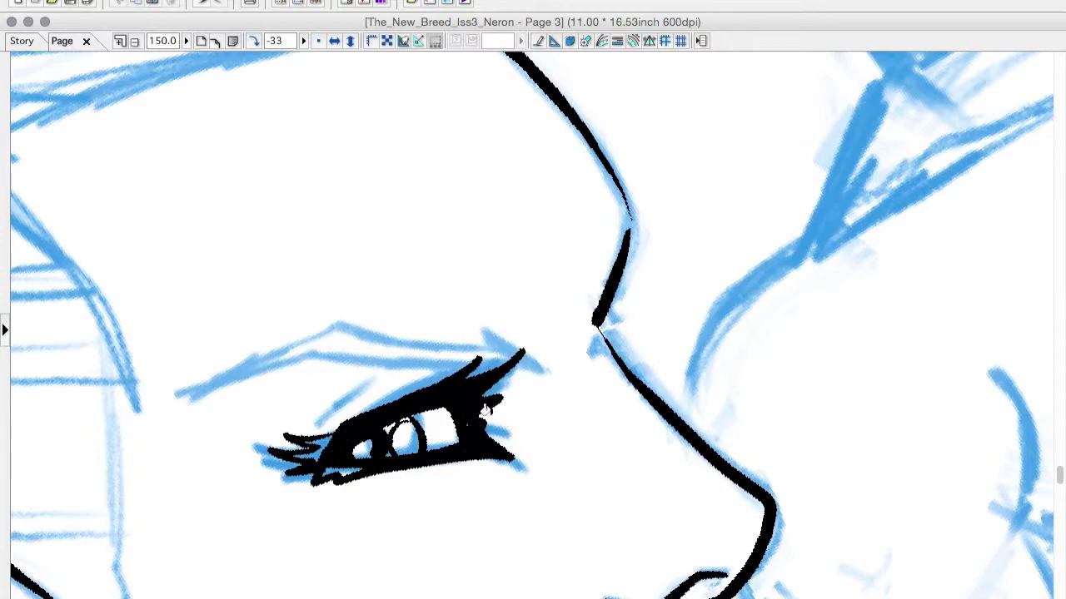
# Step: Reset the view and look over the finished reference comic page in Preview
pyautogui.hotkey('ctrl', '-')
pyautogui.press('Tab')
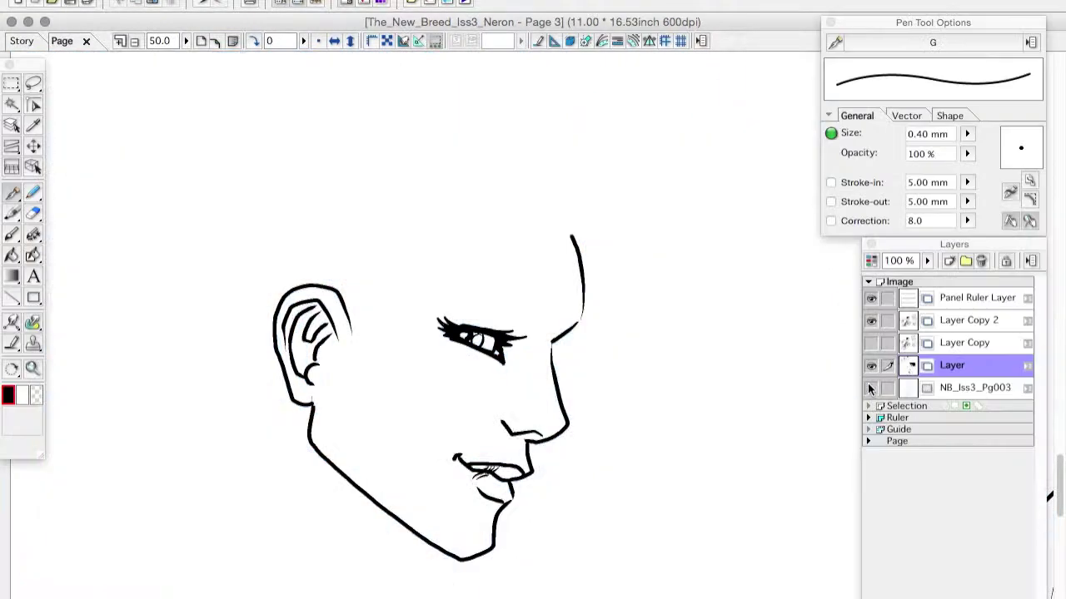
pyautogui.hotkey('ctrl', '+')
pyautogui.hotkey('ctrl', '+')
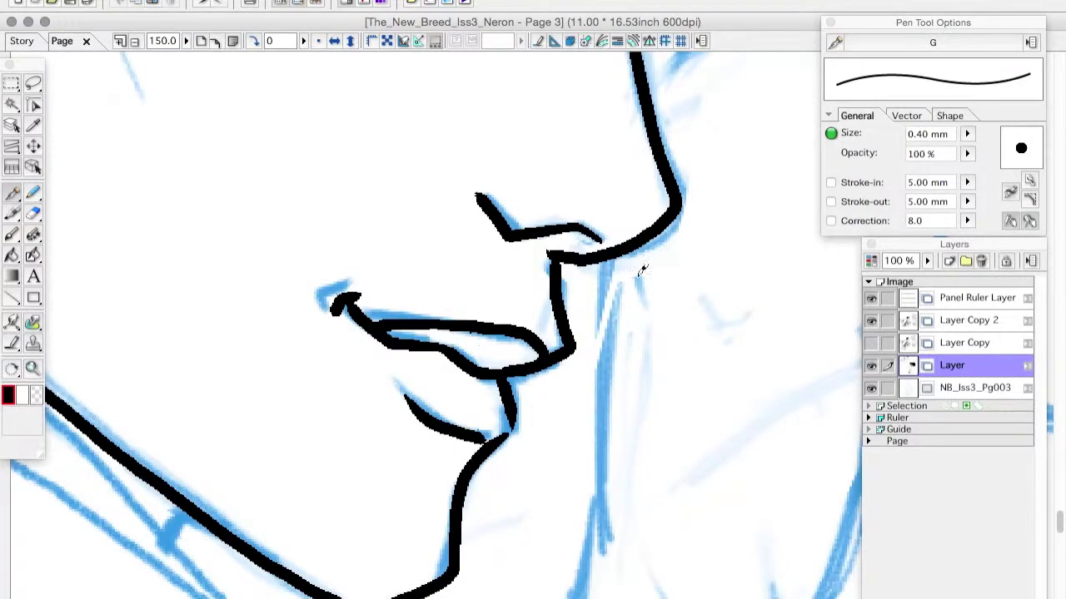
pyautogui.hotkey('ctrl', '-')
pyautogui.hscroll(5, 643, 269)
pyautogui.scroll(-5, 643, 269)
pyautogui.press('super+Tab')
pyautogui.press('super+Tab')
pyautogui.press('super+Tab')
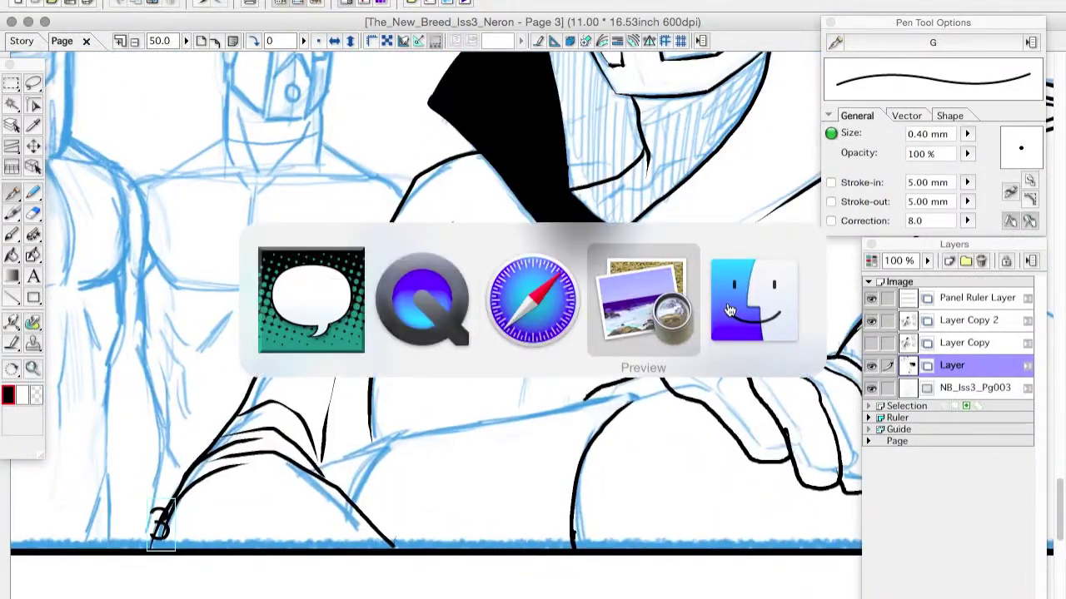
pyautogui.scroll(-5, 446, 333)
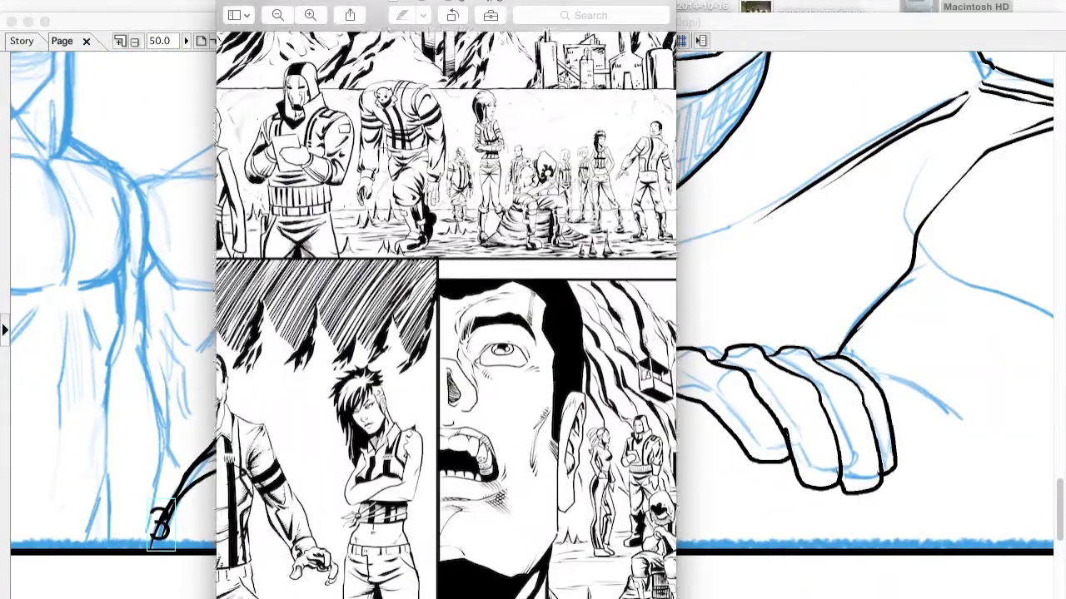
# Step: Back in Manga Studio, ink a short stroke near the hooded figure's hand
pyautogui.click(719, 183)
pyautogui.hotkey('ctrl', '+')
pyautogui.moveTo(508, 503); pyautogui.dragTo(525, 390)
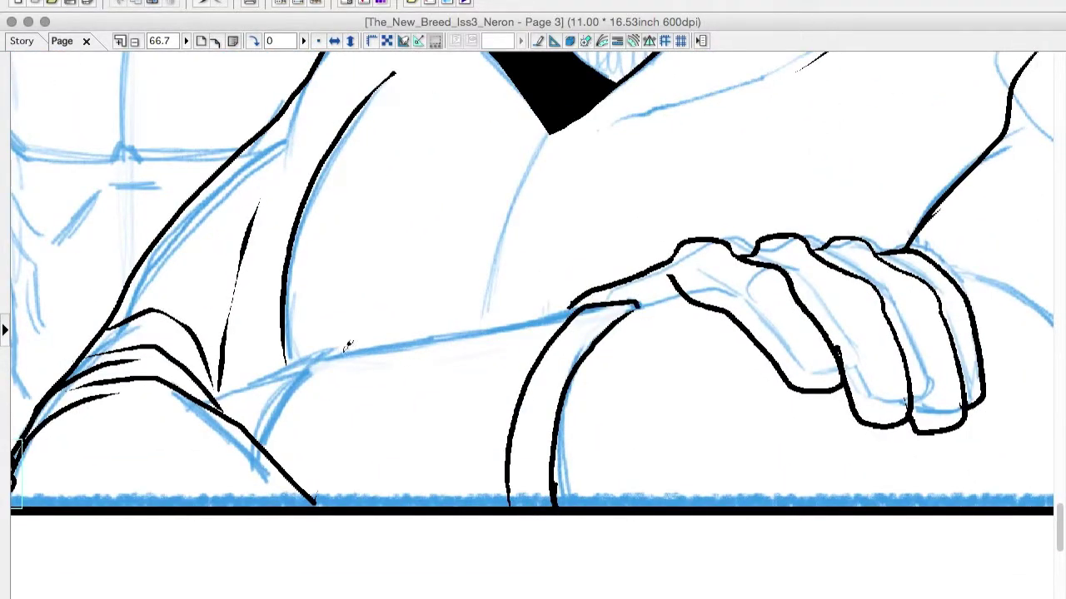
# Step: Ink the long forearm line and short strokes on the forearm and shoulder
pyautogui.moveTo(344, 351); pyautogui.dragTo(573, 311)
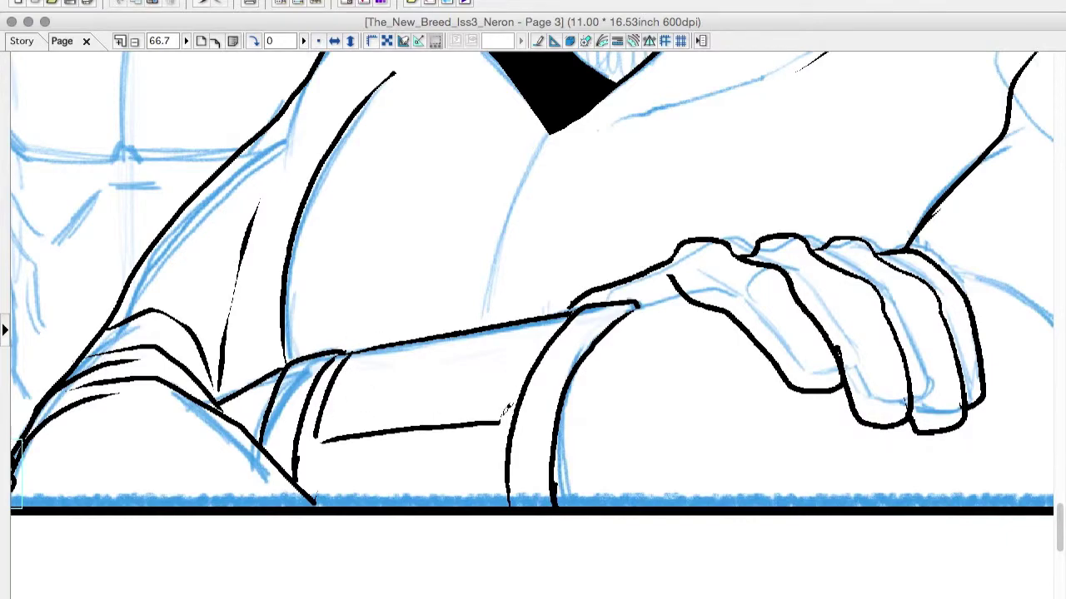
pyautogui.moveTo(505, 409); pyautogui.dragTo(558, 318)
pyautogui.hotkey('ctrl', '-')
pyautogui.hotkey('ctrl', '-')
pyautogui.hotkey('ctrl', '+')
pyautogui.hotkey('ctrl', '+')
pyautogui.moveTo(598, 408); pyautogui.dragTo(568, 480)
pyautogui.hotkey('ctrl', '-')
pyautogui.hotkey('ctrl', '-')
pyautogui.hotkey('ctrl', '-')
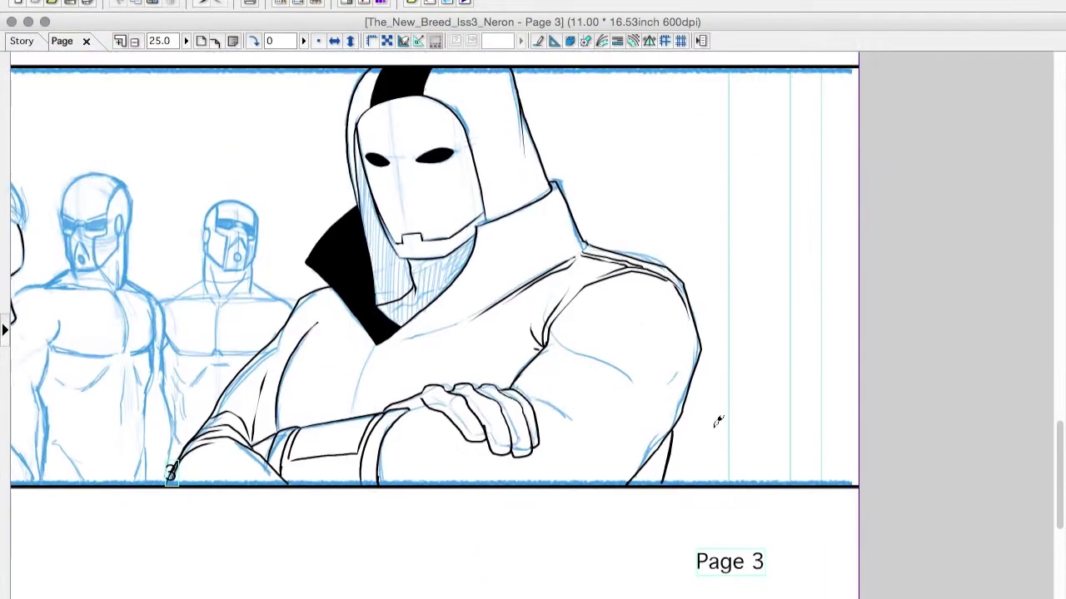
pyautogui.hotkey('ctrl', '+')
pyautogui.hotkey('ctrl', '+')
pyautogui.hotkey('ctrl', '+')
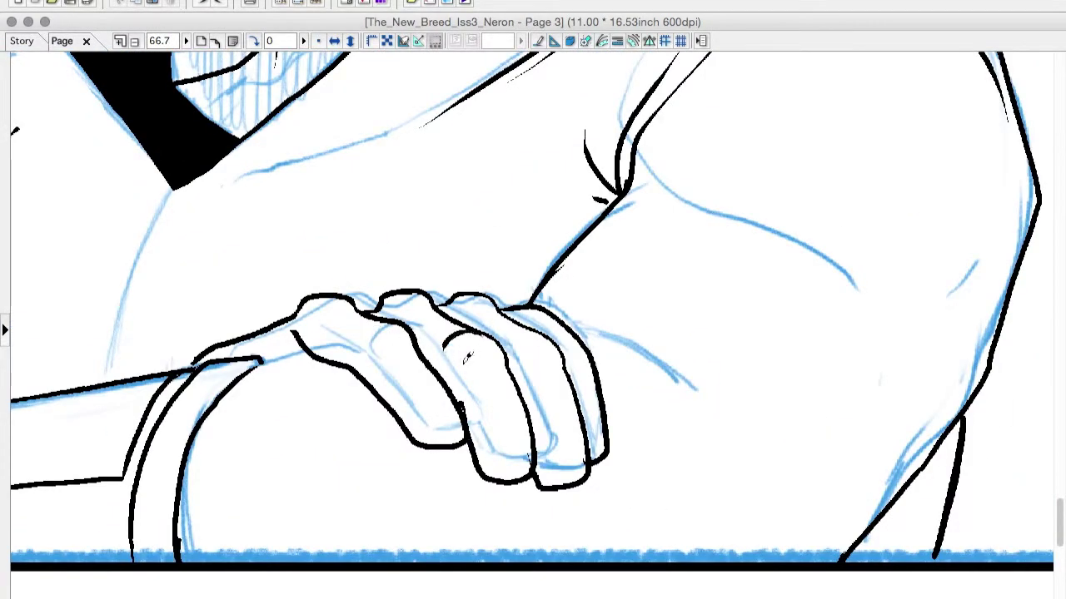
# Step: Ink the shoulder contour and the right side of the upper arm
pyautogui.hotkey('ctrl', '-')
pyautogui.hotkey('ctrl', '-')
pyautogui.hotkey('ctrl', '-')
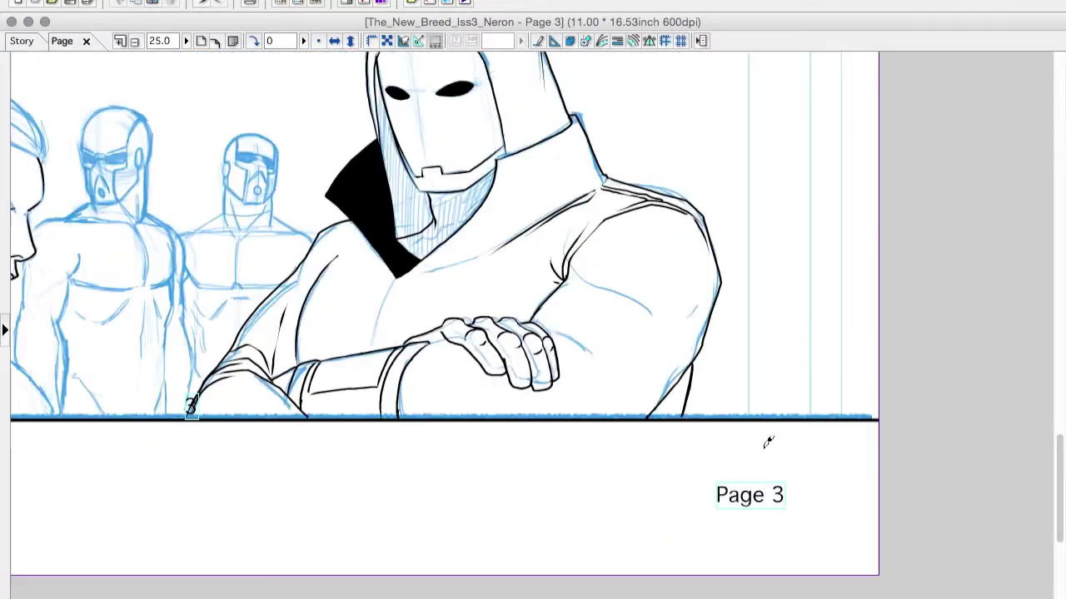
pyautogui.hotkey('ctrl', '+')
pyautogui.hotkey('ctrl', '+')
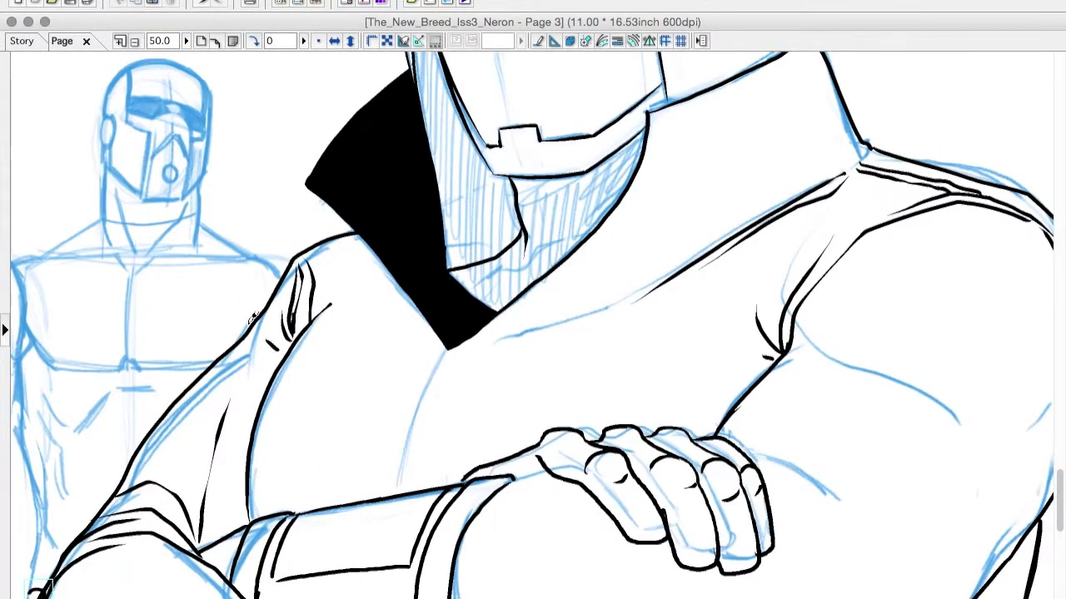
pyautogui.hscroll(5, 722, 476)
pyautogui.scroll(-1, 723, 476)
pyautogui.moveTo(704, 233); pyautogui.dragTo(758, 243)
pyautogui.moveTo(780, 274)
pyautogui.mouseDown()
pyautogui.moveTo(765, 440)
pyautogui.moveTo(661, 575)
pyautogui.mouseUp()
pyautogui.moveTo(769, 466); pyautogui.dragTo(745, 575)
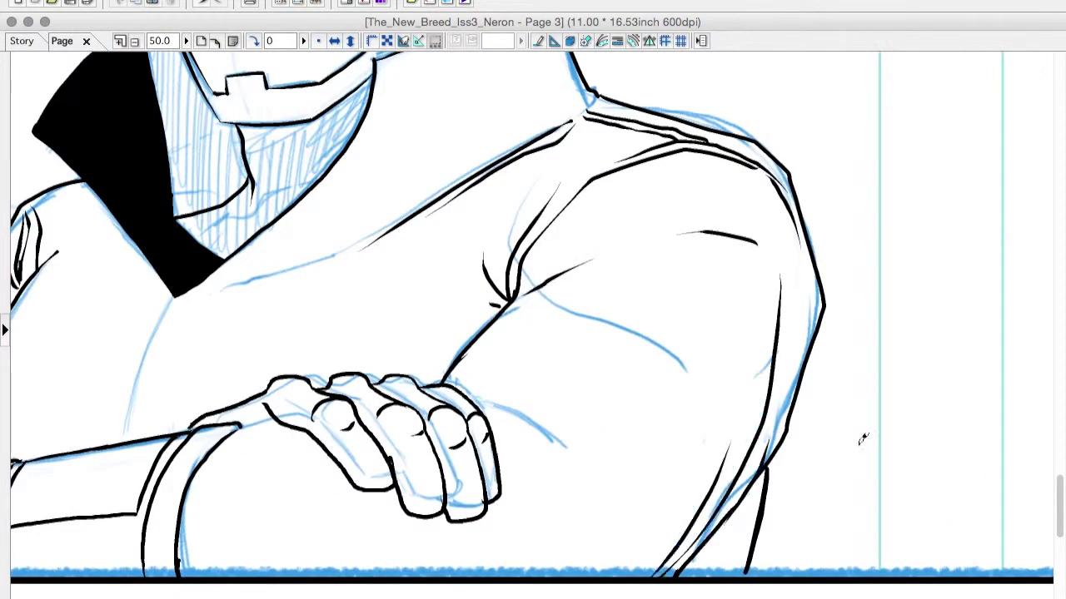
pyautogui.hotkey('ctrl', '-')
pyautogui.hotkey('ctrl', '-')
pyautogui.hotkey('ctrl', '-')
pyautogui.hotkey('ctrl', '-')
pyautogui.hotkey('ctrl', '+')
pyautogui.hotkey('ctrl', '+')
pyautogui.hotkey('ctrl', '+')
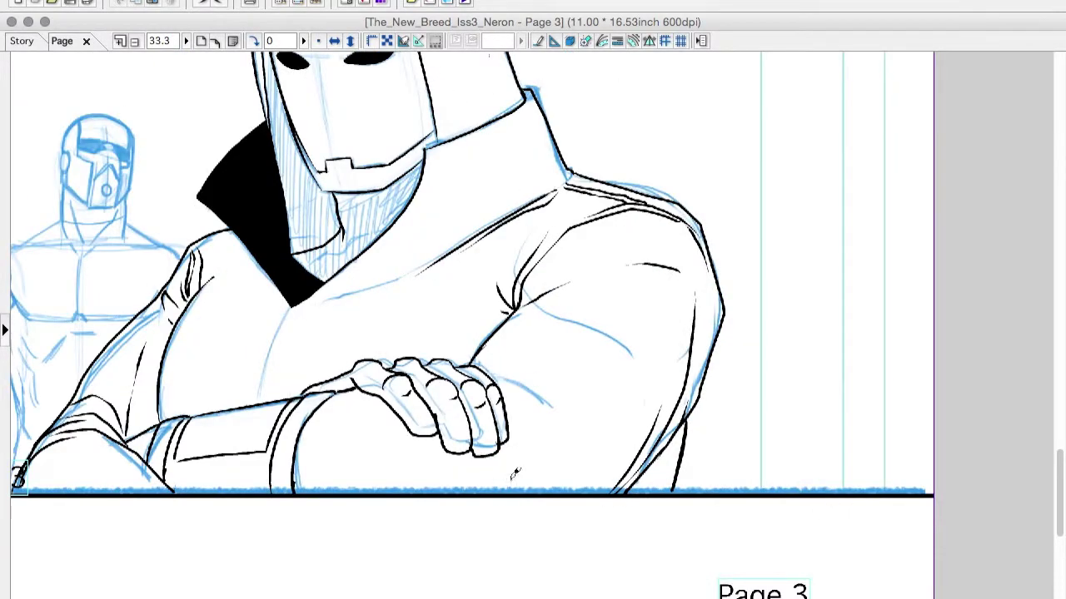
pyautogui.moveTo(198, 452); pyautogui.dragTo(848, 464)
pyautogui.hotkey('ctrl', '+')
# Step: Ink the woman's eyebrow strokes and small hatch marks around the brow
pyautogui.click(334, 41)
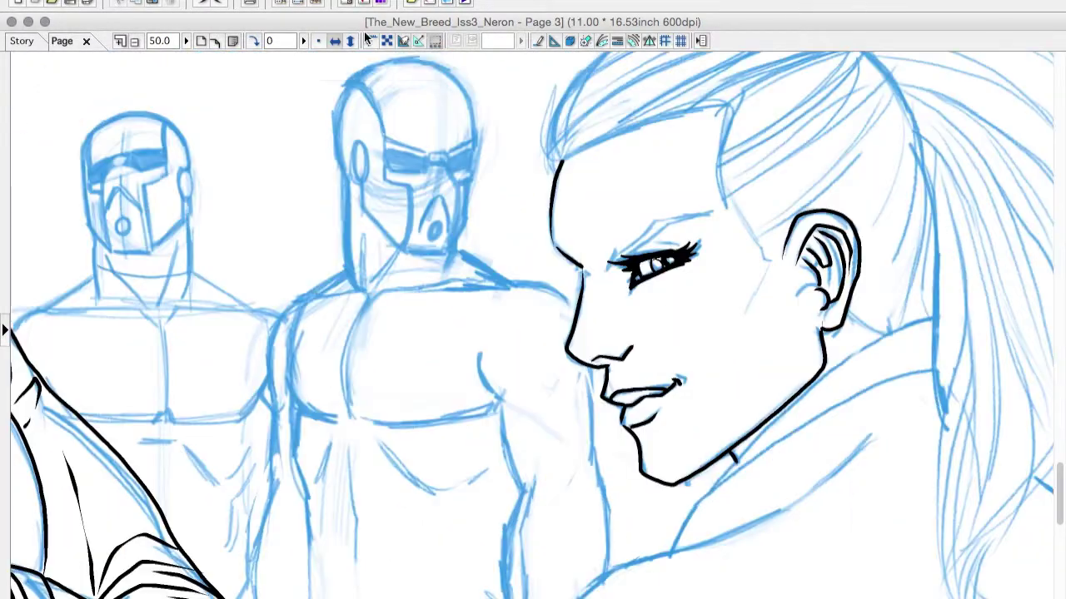
pyautogui.hotkey('ctrl', '+')
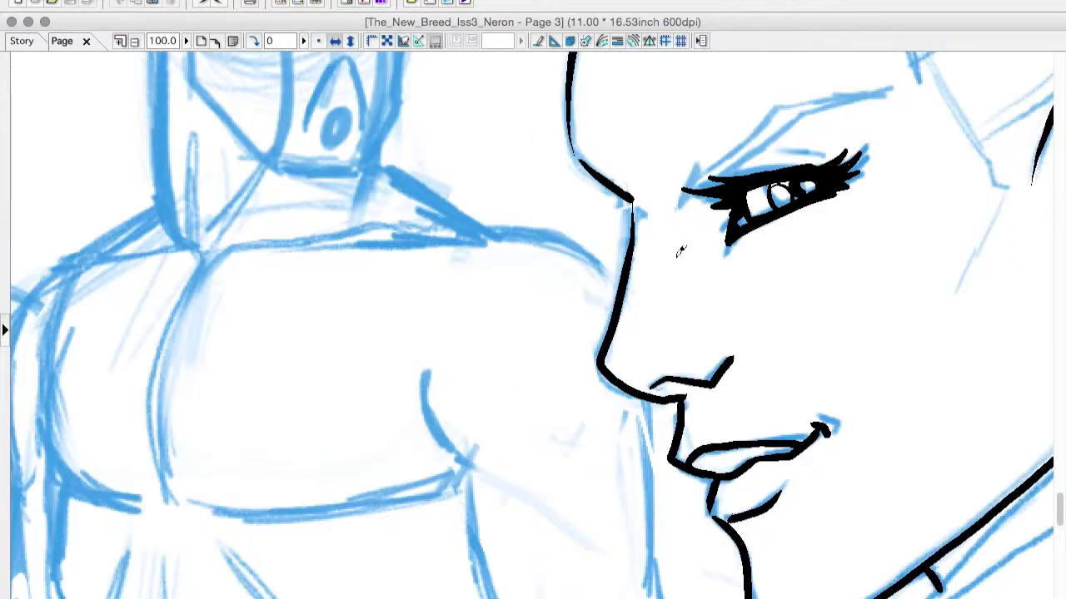
pyautogui.moveTo(714, 225); pyautogui.dragTo(594, 285)
pyautogui.hotkey('ctrl', '+')
pyautogui.moveTo(524, 248); pyautogui.dragTo(663, 203)
pyautogui.moveTo(384, 291)
pyautogui.mouseDown()
pyautogui.moveTo(346, 337)
pyautogui.moveTo(671, 196)
pyautogui.mouseUp()
pyautogui.moveTo(318, 230); pyautogui.dragTo(308, 315)
# Step: Ink the jacket collar lines up from the jaw and the lower jacket line
pyautogui.hotkey('ctrl', '-')
pyautogui.hotkey('ctrl', '-')
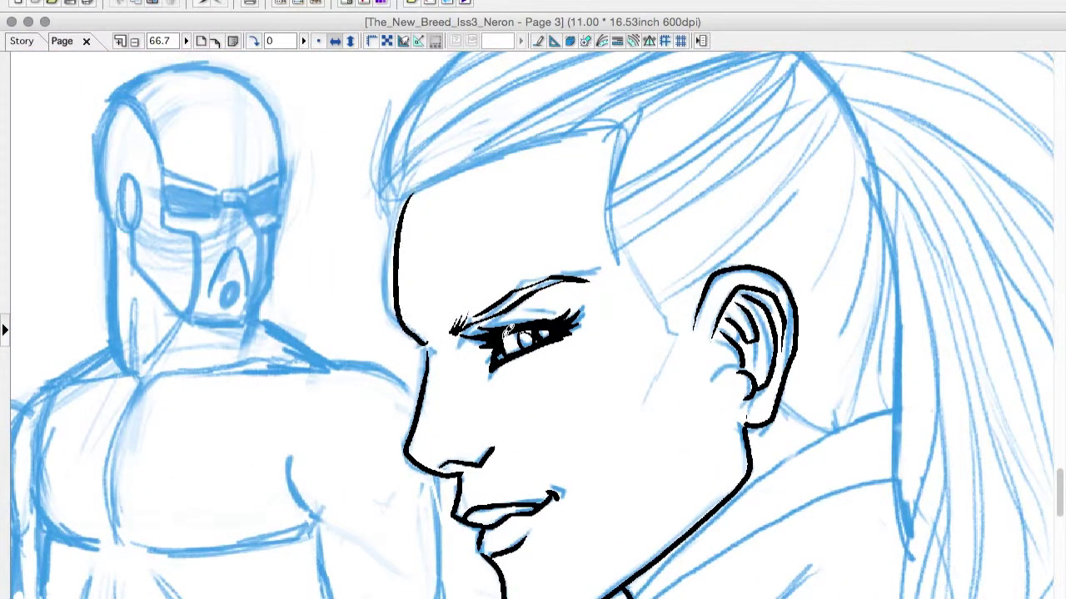
pyautogui.hotkey('ctrl', '-')
pyautogui.hotkey('ctrl', '-')
pyautogui.press('Tab')
pyautogui.press('Tab')
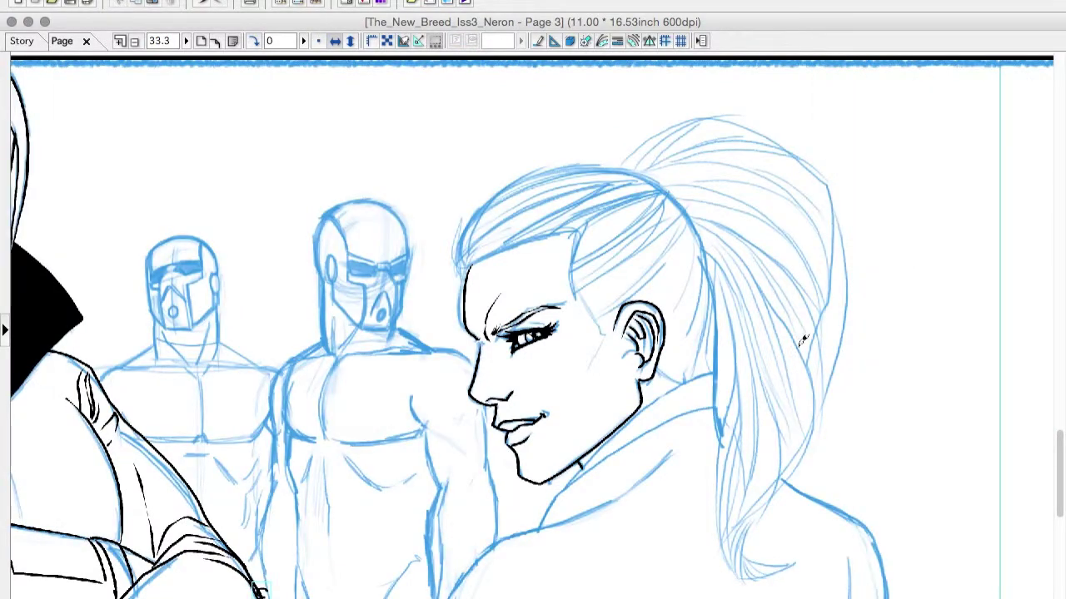
pyautogui.hotkey('ctrl', '+')
pyautogui.moveTo(379, 474); pyautogui.dragTo(652, 233)
pyautogui.hotkey('ctrl', 'z')
pyautogui.hotkey('ctrl', 'z')
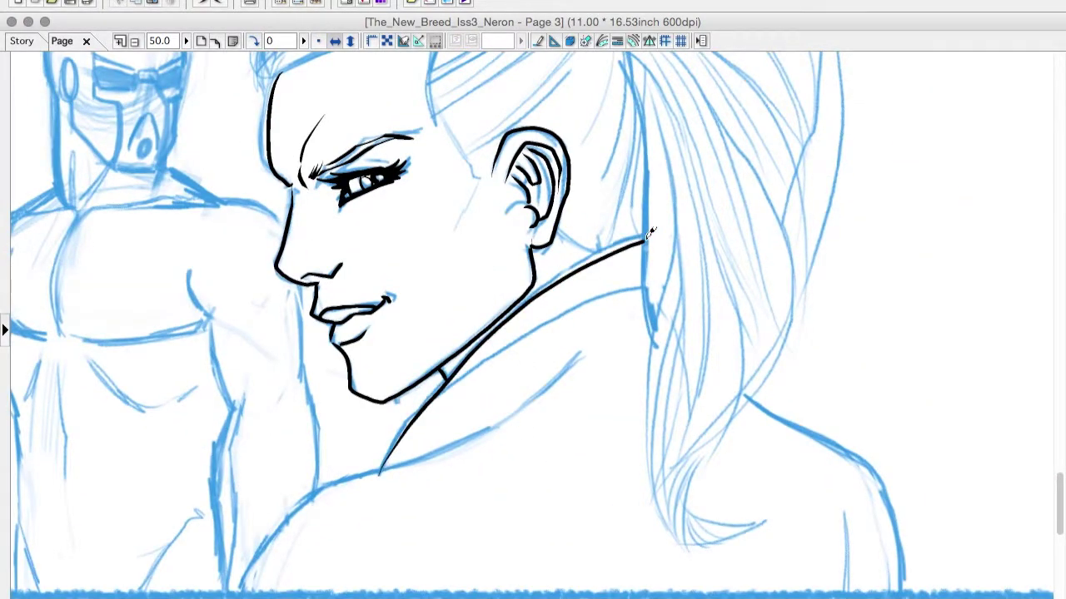
pyautogui.press('Tab')
pyautogui.moveTo(383, 470); pyautogui.dragTo(647, 293)
pyautogui.moveTo(585, 349)
pyautogui.mouseDown()
pyautogui.moveTo(312, 504)
pyautogui.moveTo(246, 598)
pyautogui.mouseUp()
# Step: Hide the blue sketch layer to check the inks and try a hair outline stroke
pyautogui.click(870, 343)
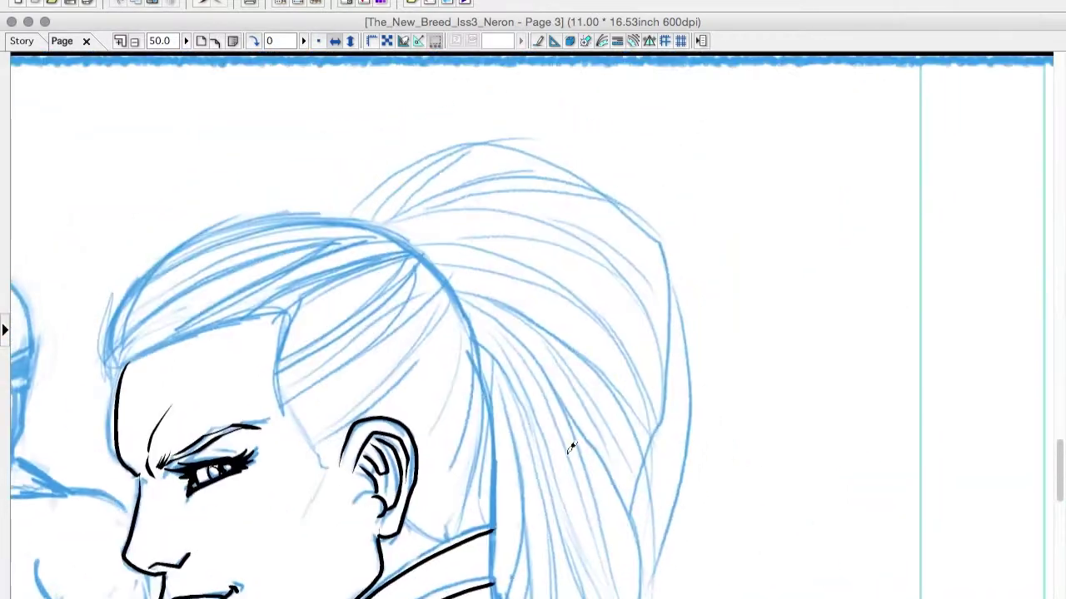
pyautogui.moveTo(363, 221)
pyautogui.mouseDown()
pyautogui.moveTo(588, 162)
pyautogui.moveTo(590, 136)
pyautogui.moveTo(653, 598)
pyautogui.moveTo(610, 163)
pyautogui.mouseUp()
pyautogui.hotkey('ctrl', 'z')
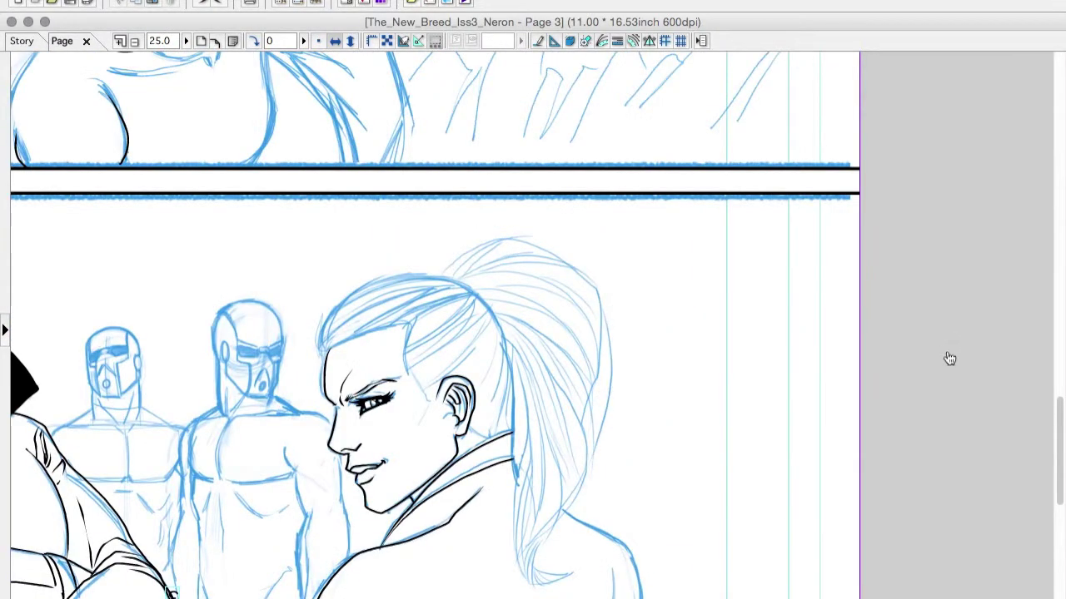
# Step: In Finder, browse an earlier issue's Inks folder and pick an inked page for reference
pyautogui.press('super+Tab')
pyautogui.press('super+Tab')
pyautogui.press('super+Tab')
pyautogui.press('super+Tab')
pyautogui.hscroll(-3, 422, 228)
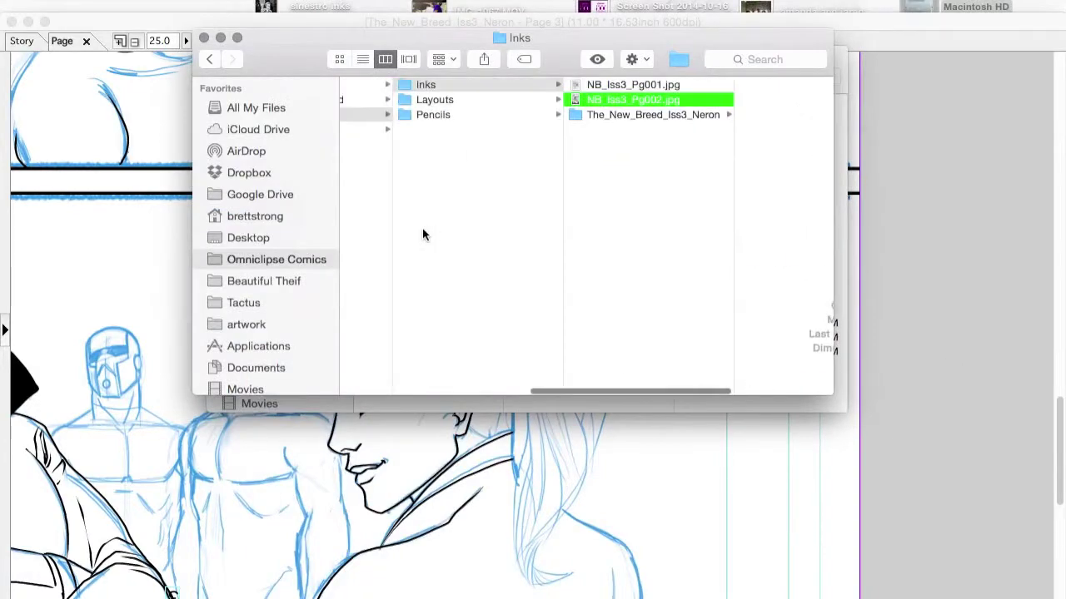
pyautogui.click(380, 98)
pyautogui.click(528, 83)
pyautogui.click(723, 323)
pyautogui.press('super+Tab')
# Step: Ink swept-back strands along the top of the woman's hair, undoing and redoing the last strokes
pyautogui.press('super+equal')
pyautogui.press('super+equal')
pyautogui.press('super+equal')
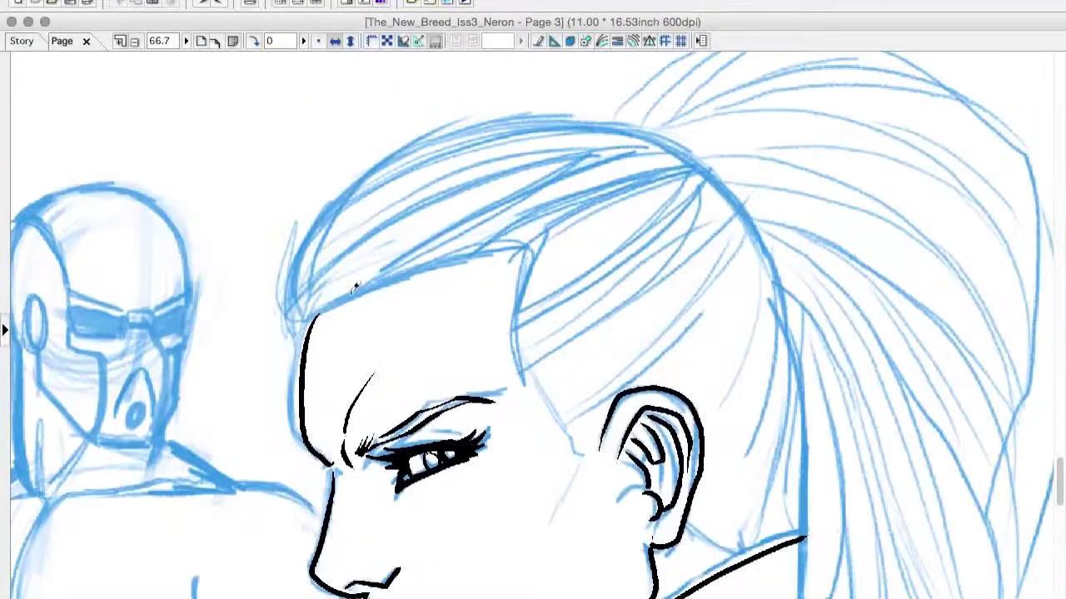
pyautogui.moveTo(318, 313); pyautogui.dragTo(647, 171)
pyautogui.moveTo(491, 260); pyautogui.dragTo(650, 190)
pyautogui.moveTo(517, 272)
pyautogui.mouseDown()
pyautogui.moveTo(673, 202)
pyautogui.moveTo(518, 283)
pyautogui.mouseUp()
pyautogui.moveTo(691, 208); pyautogui.dragTo(516, 320)
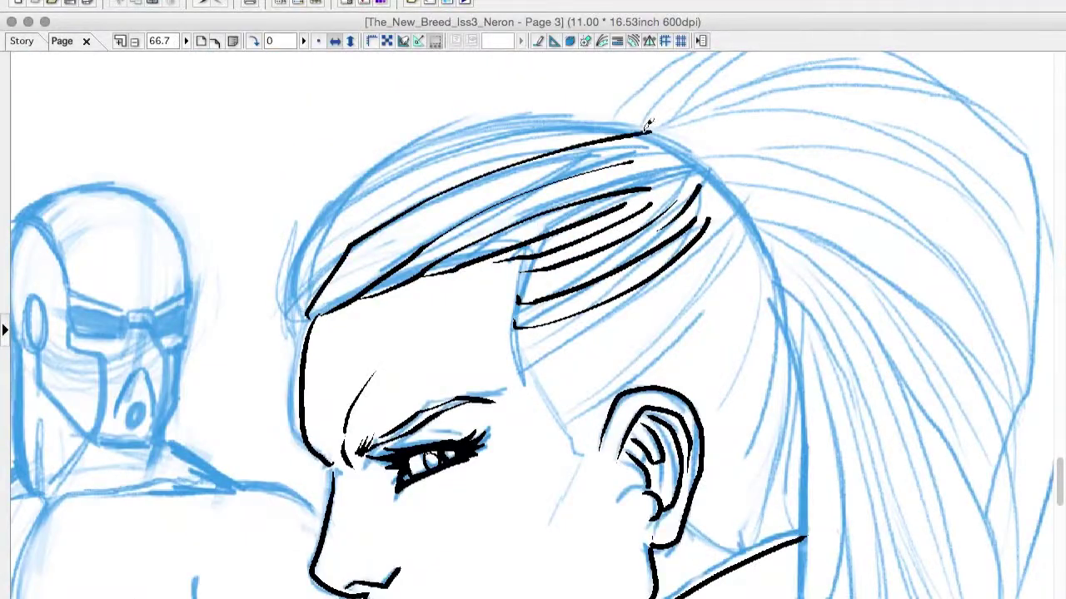
pyautogui.moveTo(316, 308); pyautogui.dragTo(647, 124)
pyautogui.press('super+minus')
pyautogui.press('Tab')
pyautogui.press('super+z')
pyautogui.press('super+z')
pyautogui.press('super+z')
pyautogui.press('super+y')
pyautogui.press('super+y')
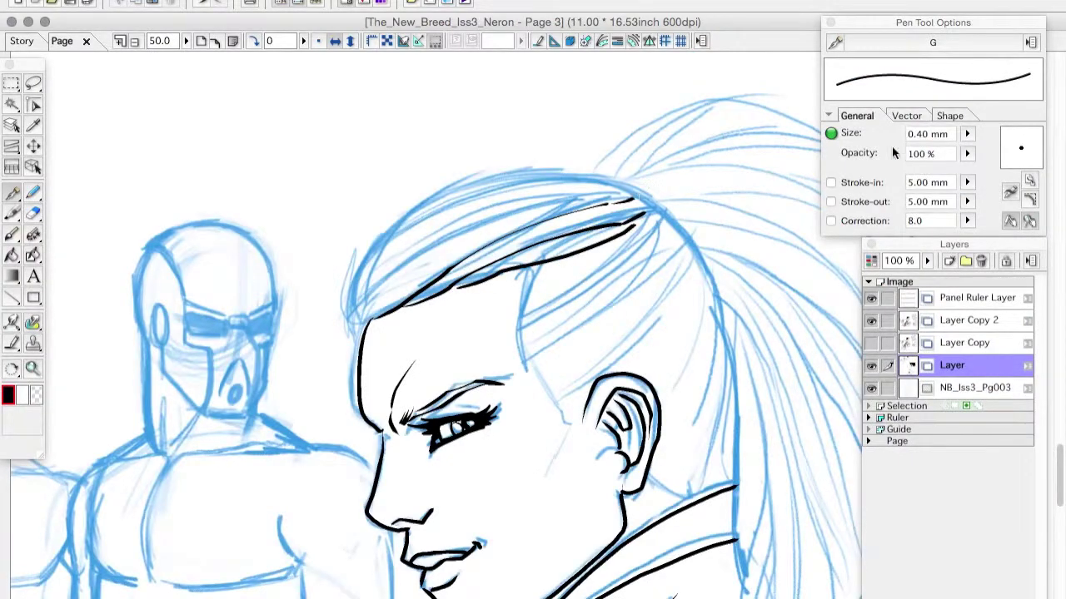
pyautogui.press('Tab')
# Step: Outline the ponytail with long curving lines, its lower curve, tip, and top and right edges
pyautogui.hscroll(5, 533, 325)
pyautogui.scroll(-2, 533, 325)
pyautogui.moveTo(439, 240); pyautogui.dragTo(601, 549)
pyautogui.press('super+minus')
pyautogui.moveTo(367, 329); pyautogui.dragTo(456, 524)
pyautogui.moveTo(467, 356); pyautogui.dragTo(527, 545)
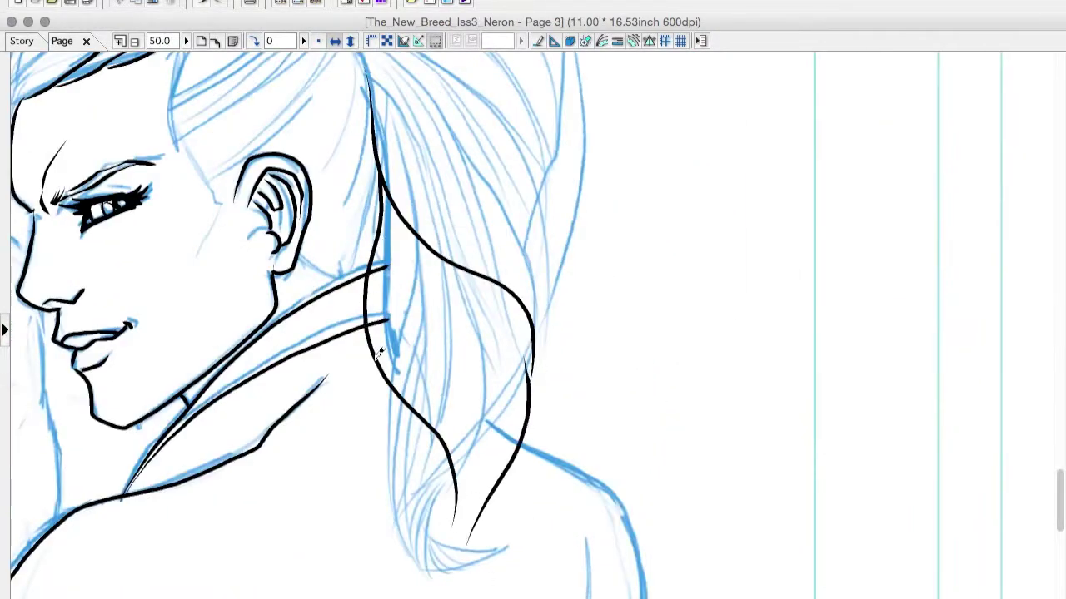
pyautogui.moveTo(383, 374); pyautogui.dragTo(520, 583)
pyautogui.moveTo(558, 516); pyautogui.dragTo(526, 587)
pyautogui.press('super+equal')
pyautogui.press('super+minus')
pyautogui.moveTo(315, 193); pyautogui.dragTo(543, 331)
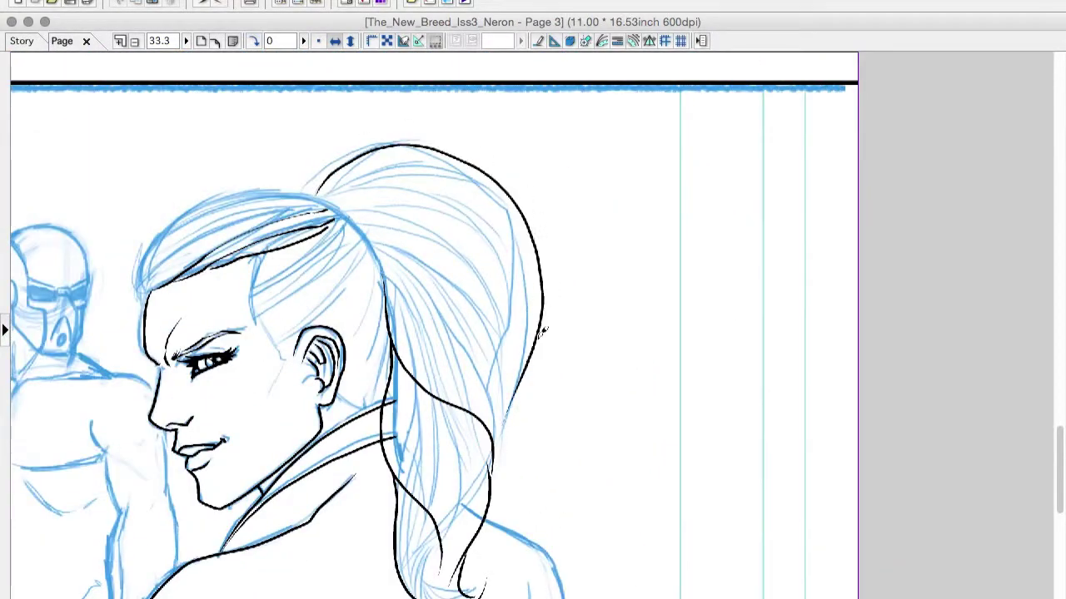
# Step: Check the ponytail inks without the sketch and undo the stray tail at its tip
pyautogui.press('Tab')
pyautogui.press('super+equal')
pyautogui.scroll(-2, 315, 471)
pyautogui.hscroll(3, 315, 471)
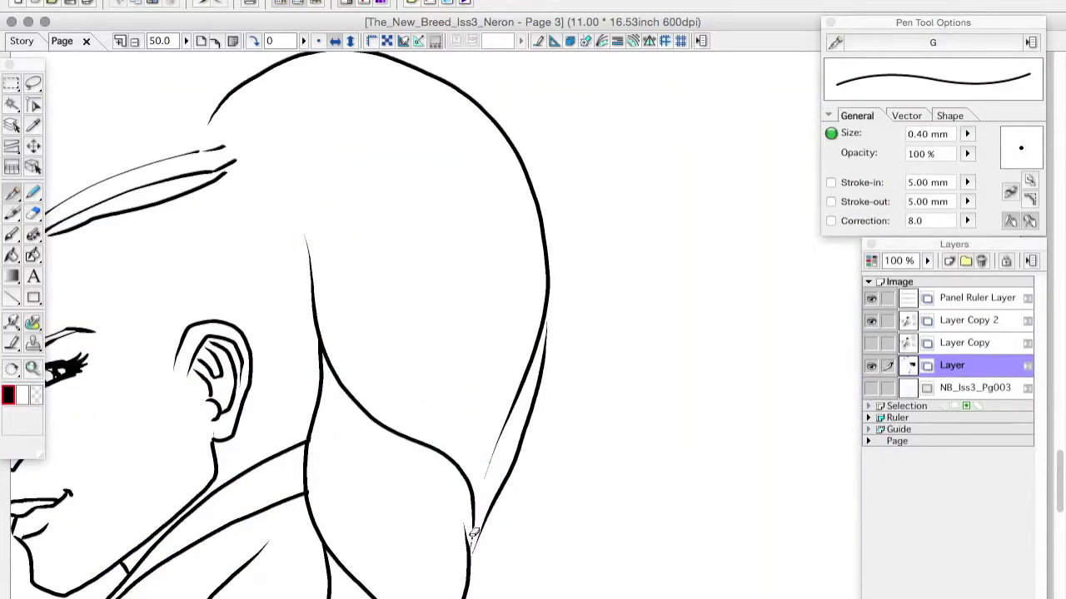
pyautogui.press('super+z')
pyautogui.press('super+minus')
pyautogui.press('super+equal')
pyautogui.scroll(3, 290, 187)
pyautogui.hscroll(-4, 289, 187)
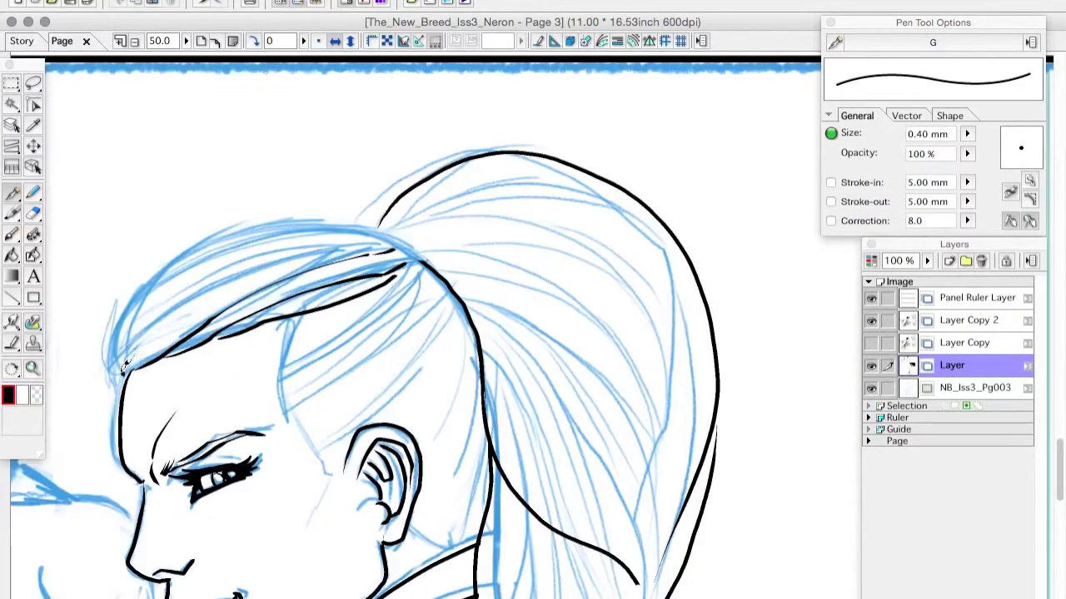
# Step: Ink the hair's outer contour, strands over the head, around the ponytail base and behind the ear
pyautogui.moveTo(123, 370); pyautogui.dragTo(449, 283)
pyautogui.click(871, 387)
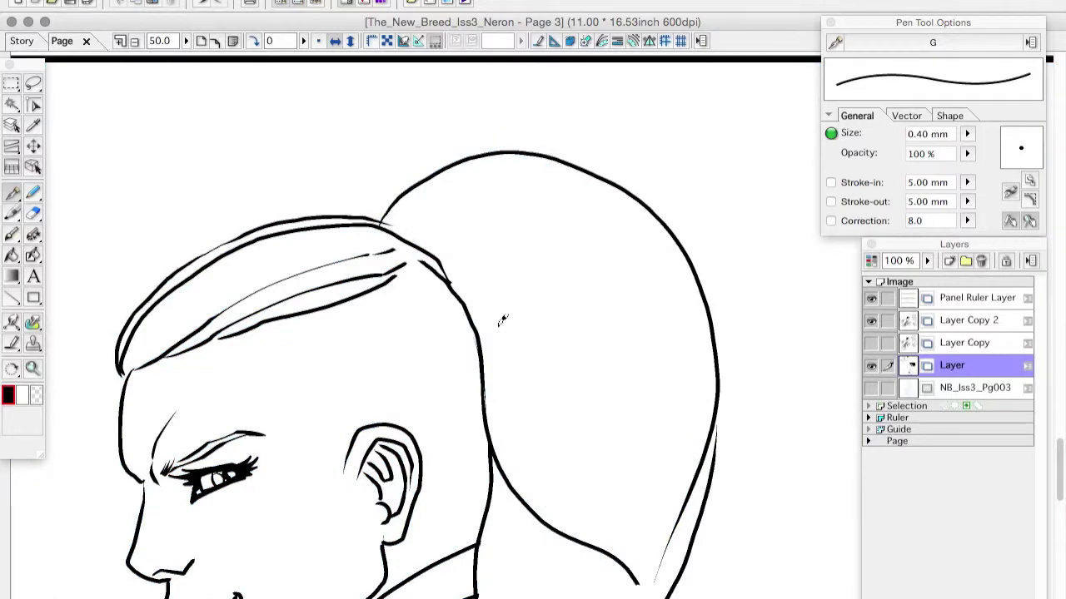
pyautogui.moveTo(125, 375); pyautogui.dragTo(385, 238)
pyautogui.moveTo(233, 345)
pyautogui.mouseDown()
pyautogui.moveTo(317, 337)
pyautogui.moveTo(444, 259)
pyautogui.mouseUp()
pyautogui.click(871, 387)
pyautogui.moveTo(283, 406); pyautogui.dragTo(465, 321)
pyautogui.moveTo(464, 331); pyautogui.dragTo(423, 501)
pyautogui.moveTo(463, 338); pyautogui.dragTo(393, 418)
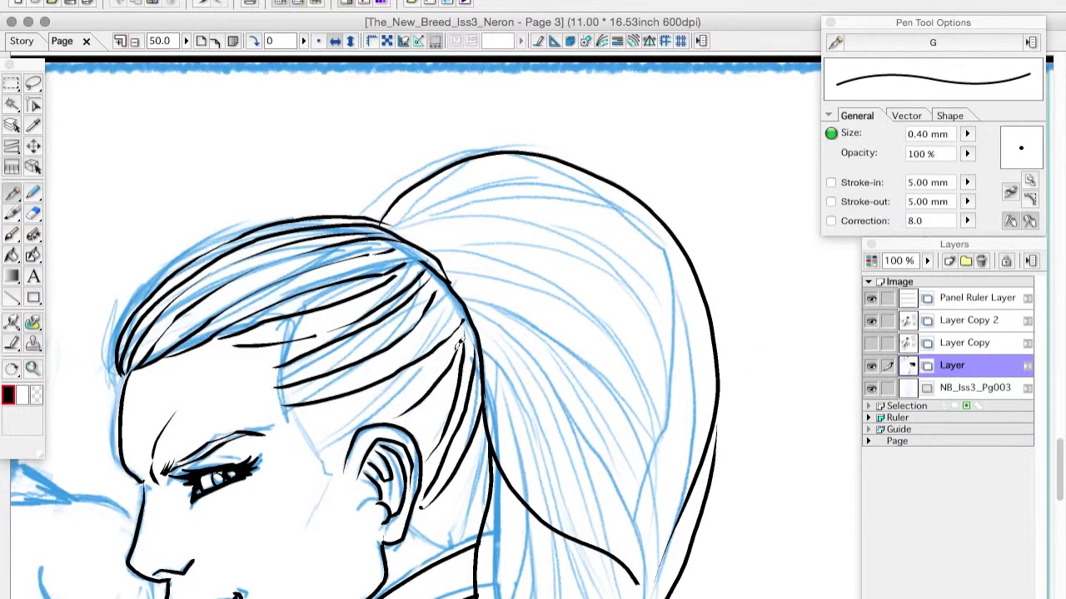
pyautogui.moveTo(307, 450); pyautogui.dragTo(453, 354)
pyautogui.moveTo(299, 436); pyautogui.dragTo(463, 328)
pyautogui.click(871, 387)
pyautogui.click(871, 387)
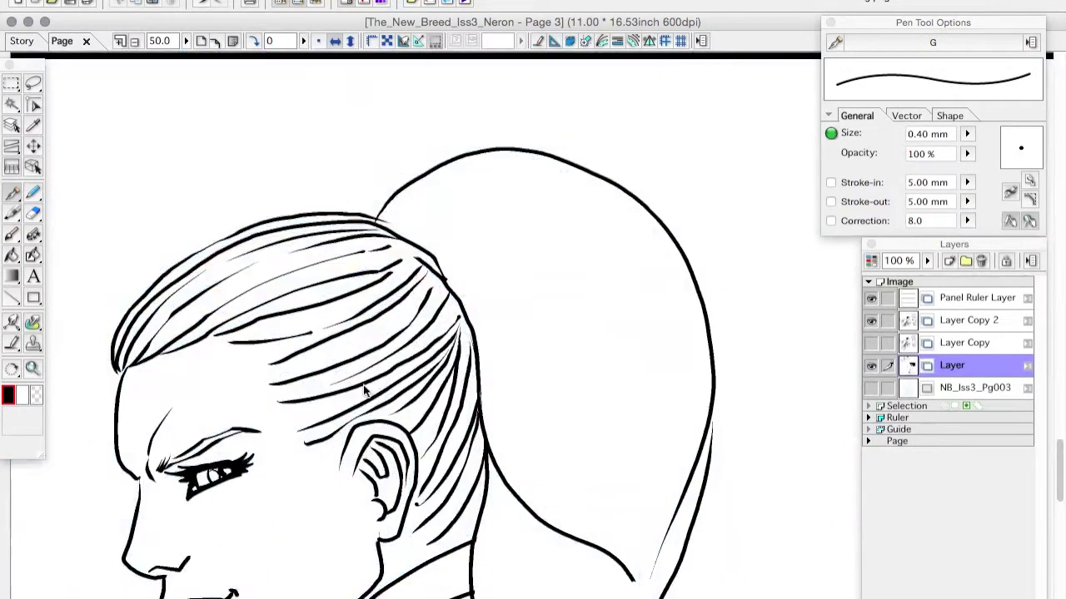
# Step: Zoom in closely and ink strands across the upper, middle and upper-left hair
pyautogui.press('Tab')
pyautogui.hotkey('ctrl', 'alt', '0')
pyautogui.moveTo(250, 250); pyautogui.dragTo(724, 274)
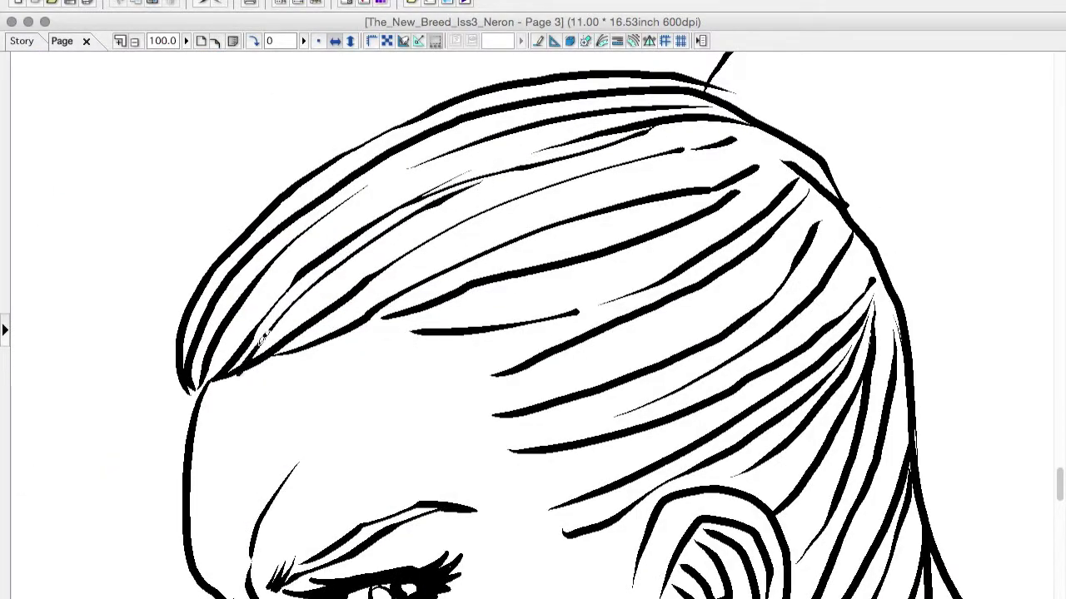
pyautogui.moveTo(575, 162); pyautogui.dragTo(388, 268)
pyautogui.moveTo(733, 175); pyautogui.dragTo(505, 206)
pyautogui.moveTo(598, 210); pyautogui.dragTo(379, 283)
pyautogui.moveTo(736, 196); pyautogui.dragTo(500, 260)
pyautogui.moveTo(579, 313); pyautogui.dragTo(468, 326)
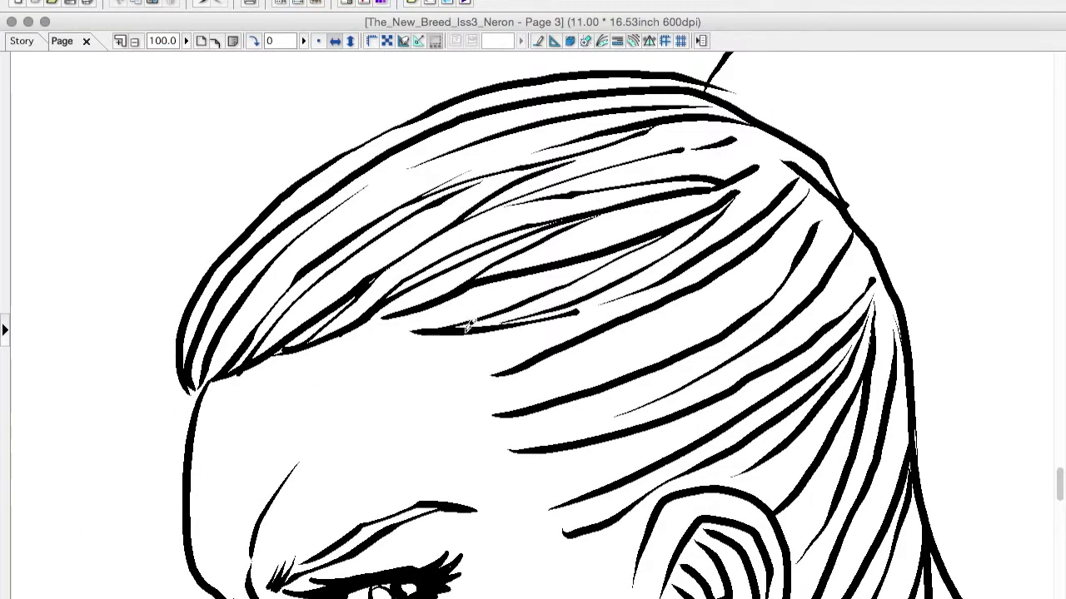
pyautogui.moveTo(577, 122); pyautogui.dragTo(333, 246)
pyautogui.moveTo(504, 130); pyautogui.dragTo(333, 211)
pyautogui.moveTo(378, 180); pyautogui.dragTo(260, 284)
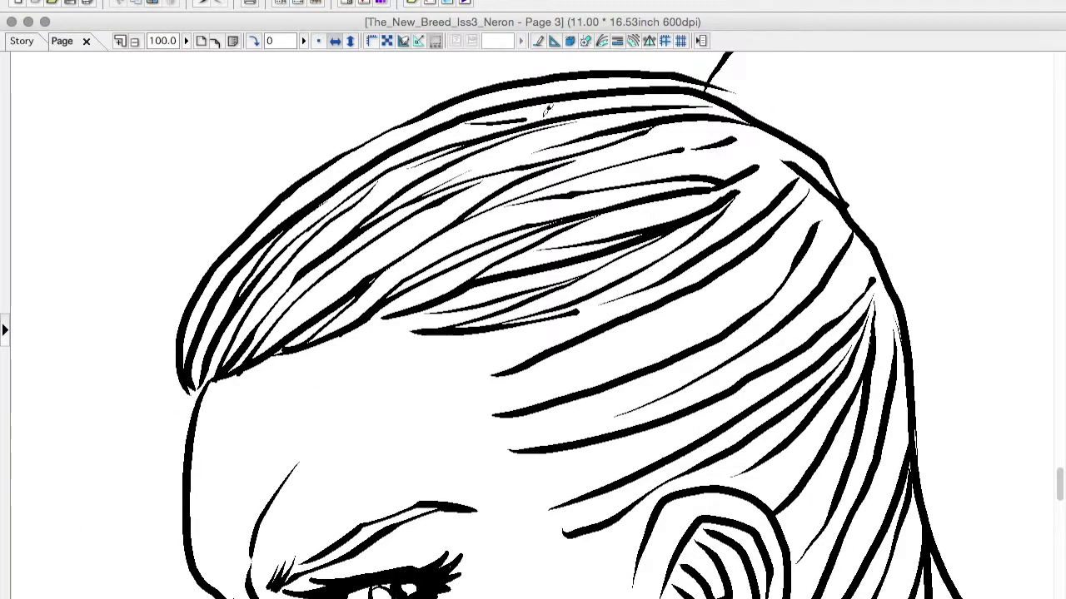
pyautogui.moveTo(803, 204); pyautogui.dragTo(569, 356)
# Step: Add jagged, notched strands forming the temple hairline down toward the ear
pyautogui.hotkey('ctrl', '-')
pyautogui.hotkey('ctrl', '-')
pyautogui.hotkey('ctrl', '+')
pyautogui.hotkey('ctrl', '+')
pyautogui.moveTo(619, 310); pyautogui.dragTo(489, 356)
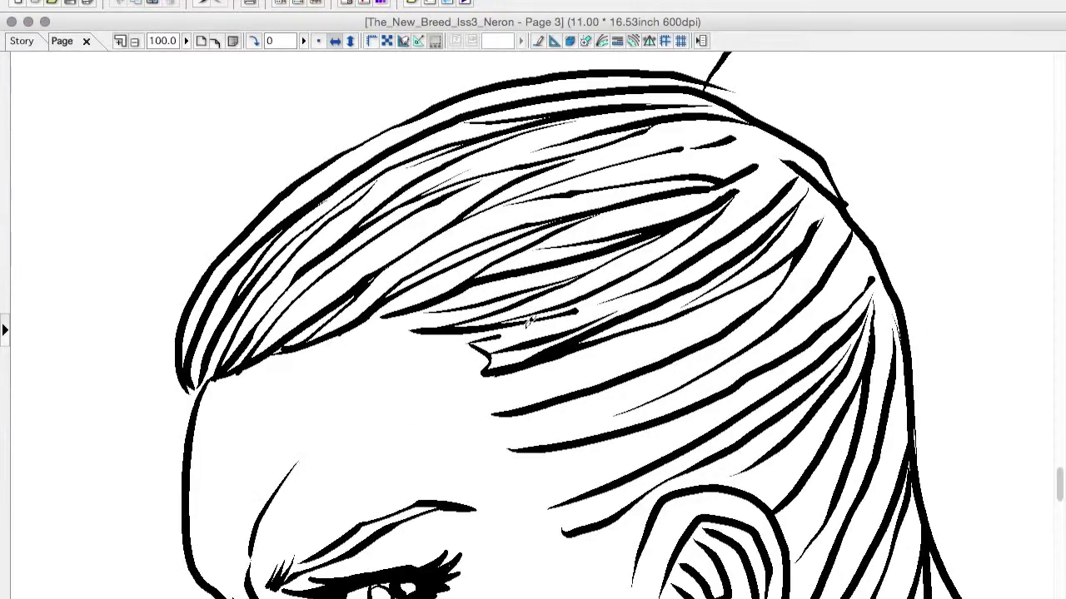
pyautogui.moveTo(570, 313); pyautogui.dragTo(492, 413)
pyautogui.moveTo(758, 279); pyautogui.dragTo(496, 413)
pyautogui.moveTo(836, 218); pyautogui.dragTo(523, 448)
pyautogui.moveTo(766, 373); pyautogui.dragTo(554, 501)
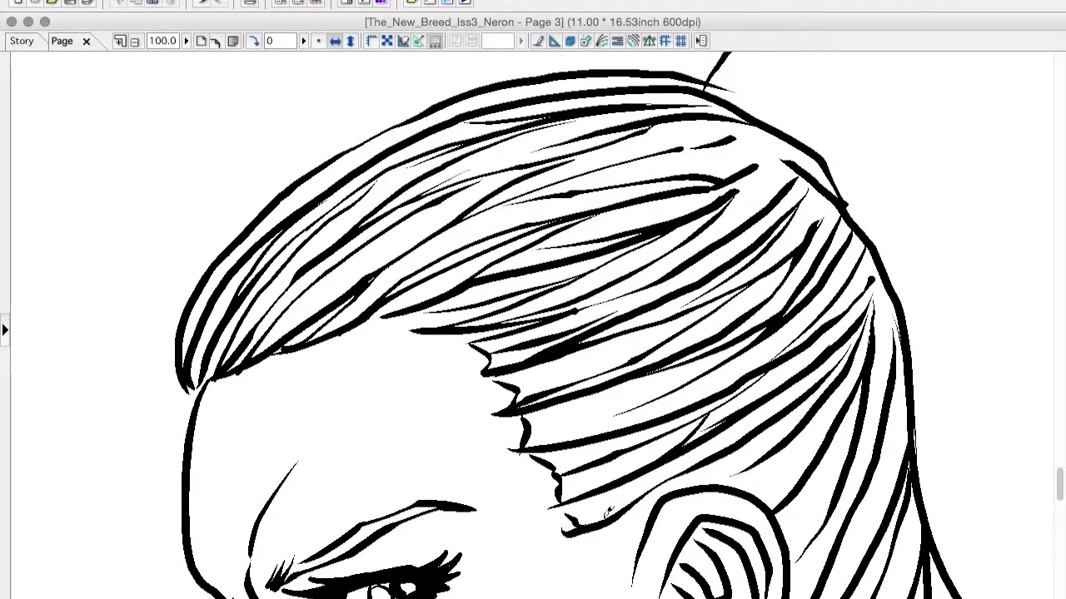
pyautogui.moveTo(658, 505); pyautogui.dragTo(574, 540)
pyautogui.moveTo(660, 511); pyautogui.dragTo(584, 561)
pyautogui.moveTo(860, 371); pyautogui.dragTo(777, 478)
pyautogui.moveTo(834, 436)
pyautogui.mouseDown()
pyautogui.moveTo(794, 566)
pyautogui.moveTo(602, 406)
pyautogui.mouseUp()
pyautogui.moveTo(614, 368); pyautogui.dragTo(568, 499)
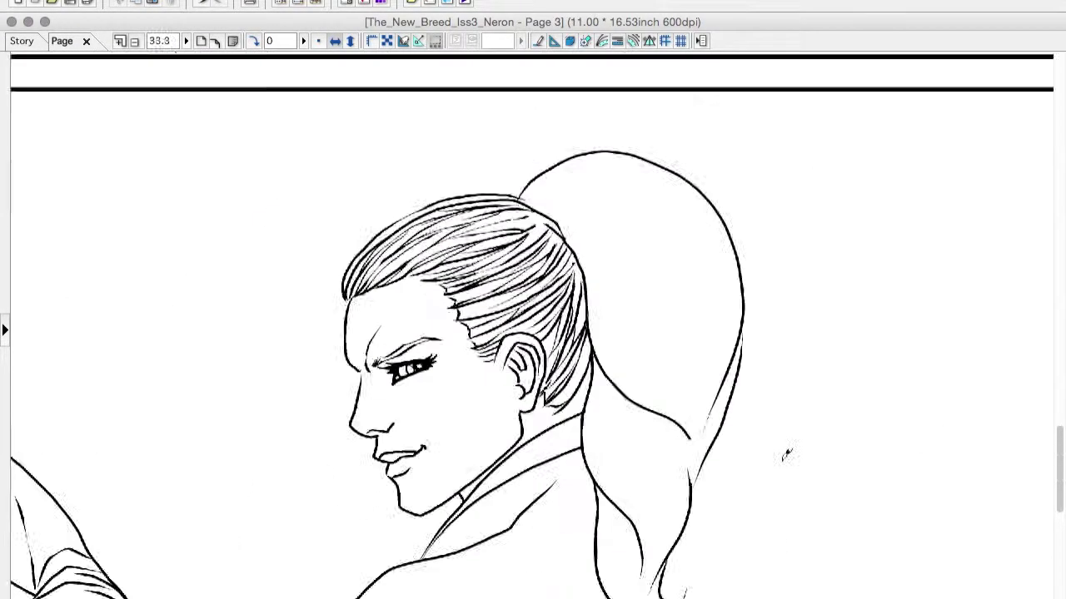
pyautogui.press('super+minus')
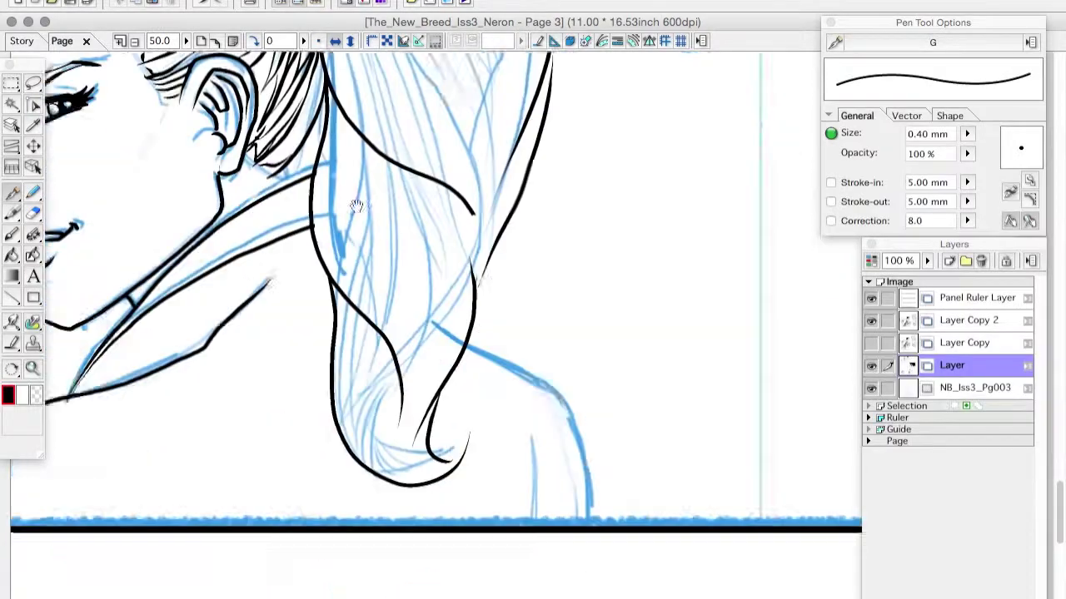
# Step: Ink a line near the shoulder and a stroke on the hooded figure's arm
pyautogui.moveTo(493, 474); pyautogui.dragTo(485, 388)
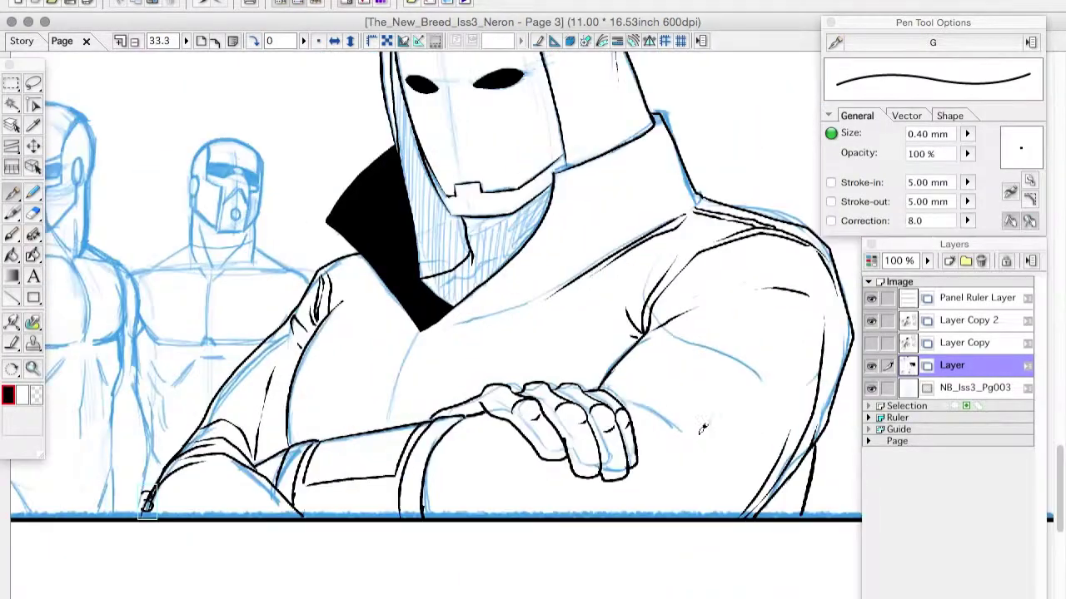
pyautogui.moveTo(706, 433); pyautogui.dragTo(753, 471)
pyautogui.click(870, 388)
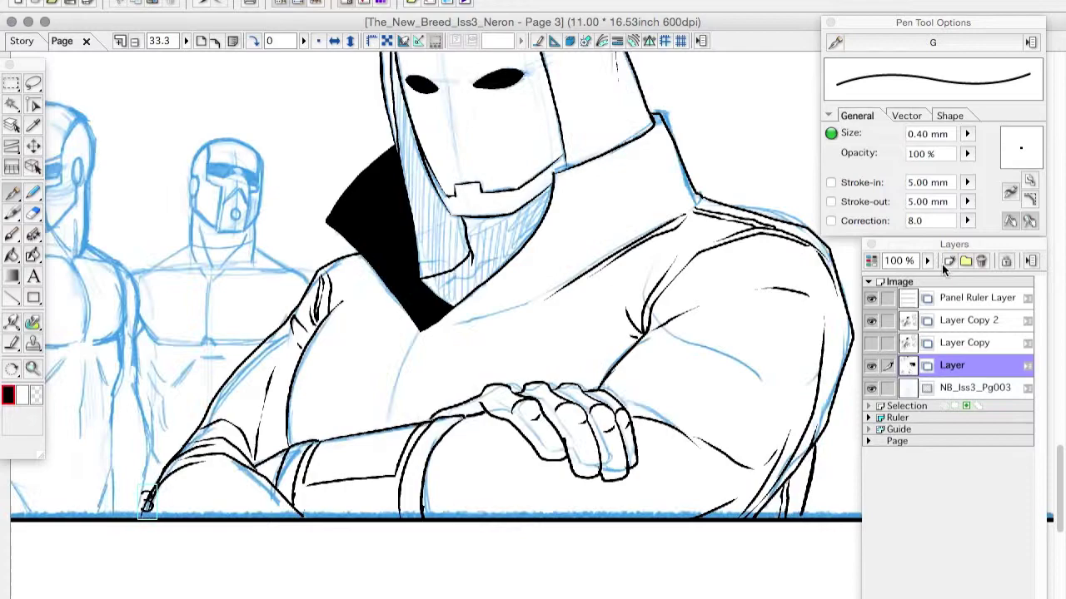
# Step: On a new layer, paint thick black marker straps across the hooded figure's shoulder and chest
pyautogui.click(947, 262)
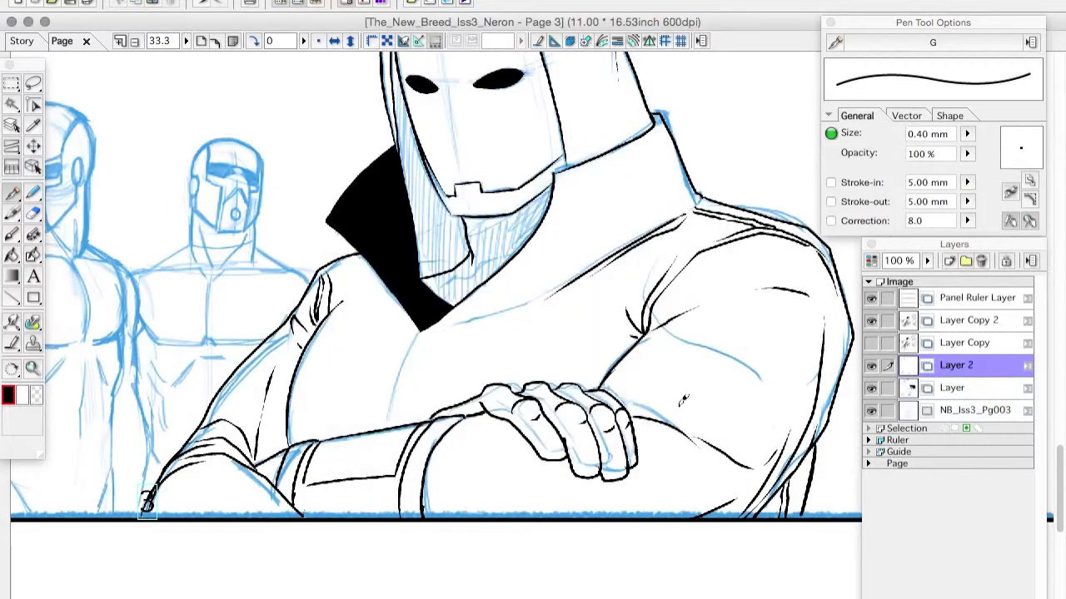
pyautogui.press('super+Tab')
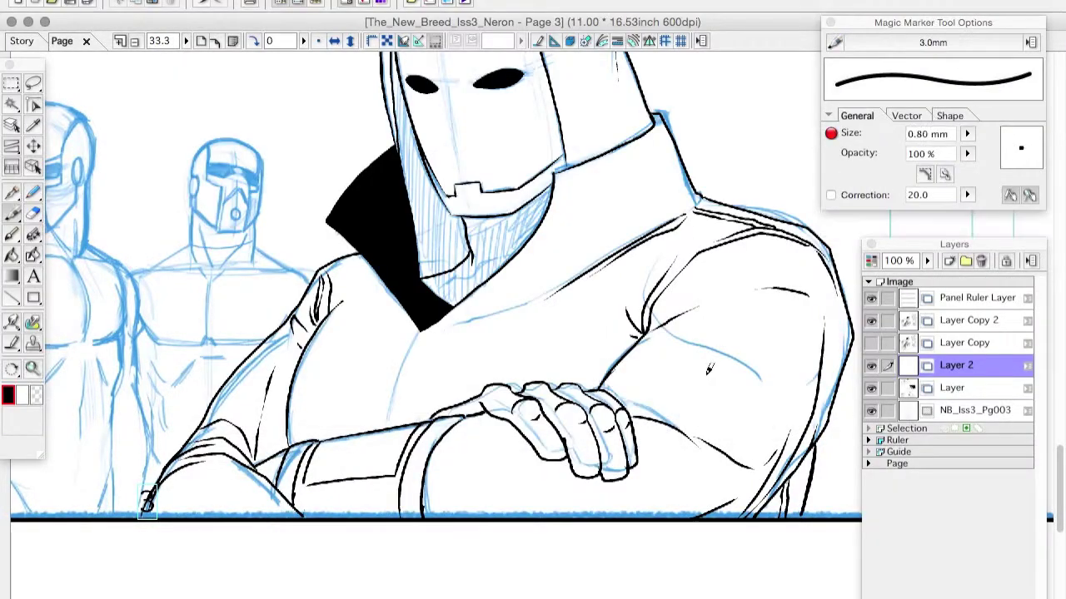
pyautogui.moveTo(707, 200)
pyautogui.mouseDown()
pyautogui.moveTo(527, 420)
pyautogui.moveTo(513, 376)
pyautogui.moveTo(669, 218)
pyautogui.moveTo(509, 474)
pyautogui.mouseUp()
pyautogui.moveTo(306, 462)
pyautogui.mouseDown()
pyautogui.moveTo(323, 402)
pyautogui.moveTo(353, 404)
pyautogui.moveTo(372, 368)
pyautogui.moveTo(378, 382)
pyautogui.moveTo(366, 421)
pyautogui.mouseUp()
pyautogui.moveTo(463, 398)
pyautogui.mouseDown()
pyautogui.moveTo(533, 285)
pyautogui.moveTo(457, 409)
pyautogui.mouseUp()
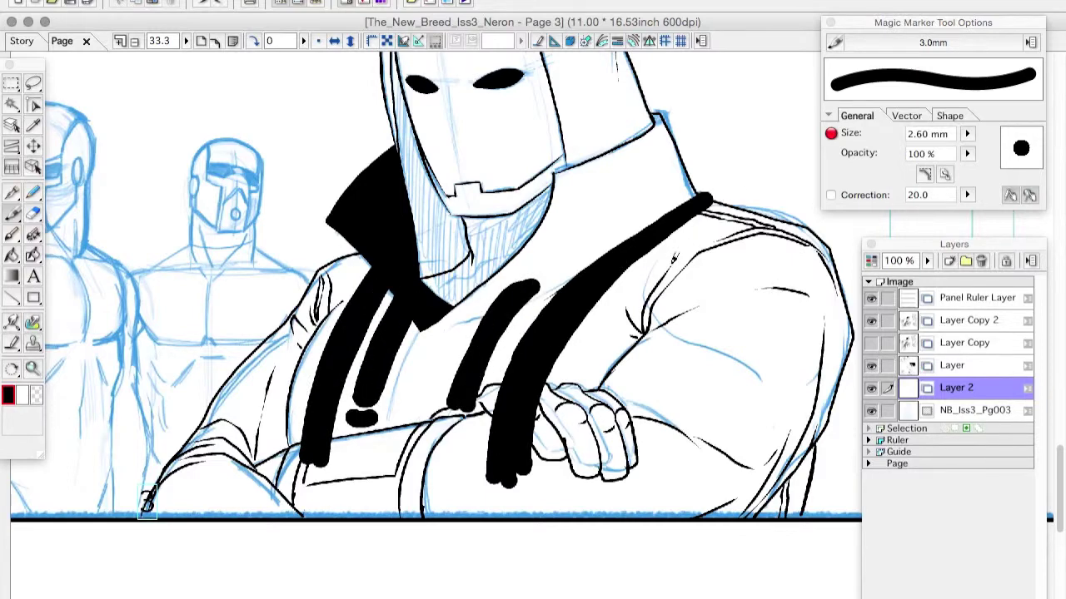
pyautogui.moveTo(661, 264); pyautogui.dragTo(739, 208)
pyautogui.moveTo(687, 265); pyautogui.dragTo(762, 203)
pyautogui.moveTo(781, 228); pyautogui.dragTo(820, 242)
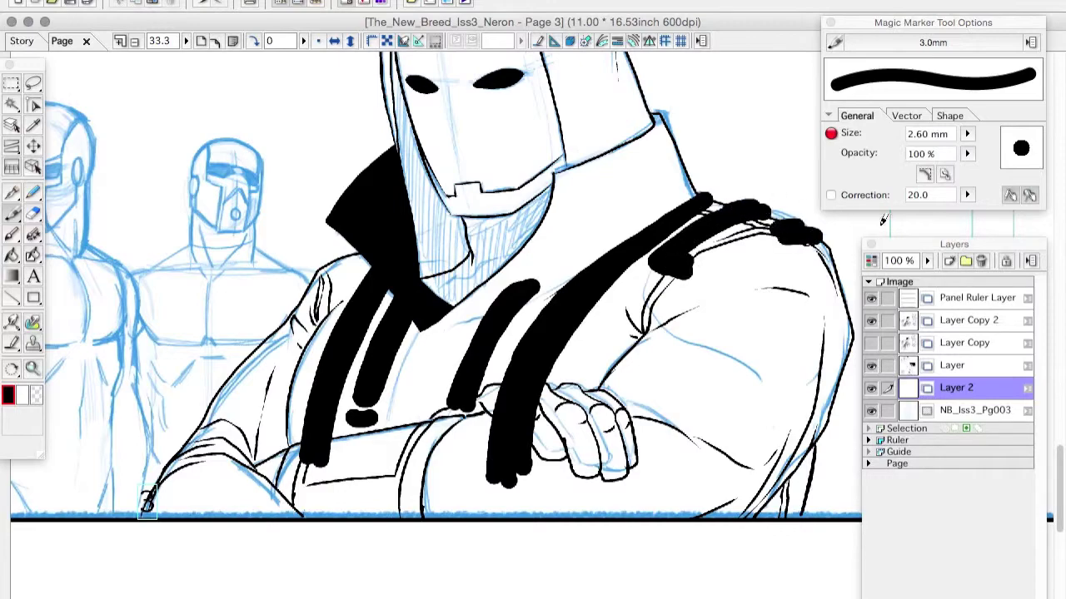
# Step: Erase the stray black and purple spilling over the hand and along the strap edges
pyautogui.press('Tab')
pyautogui.hotkey('ctrl', '+')
pyautogui.hotkey('ctrl', '+')
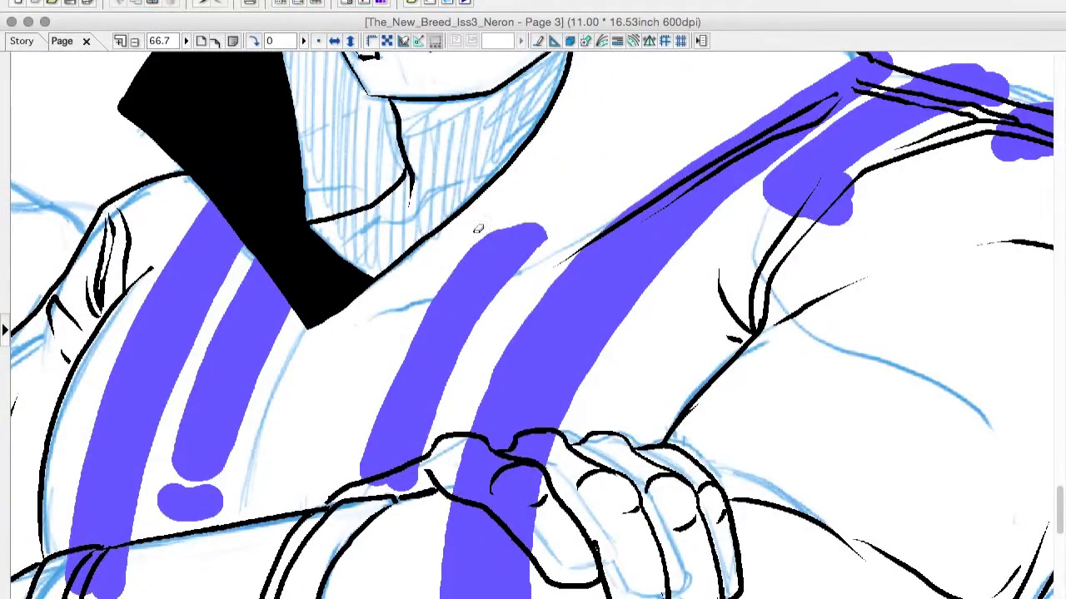
pyautogui.scroll(-4, 412, 454)
pyautogui.hscroll(-8, 412, 454)
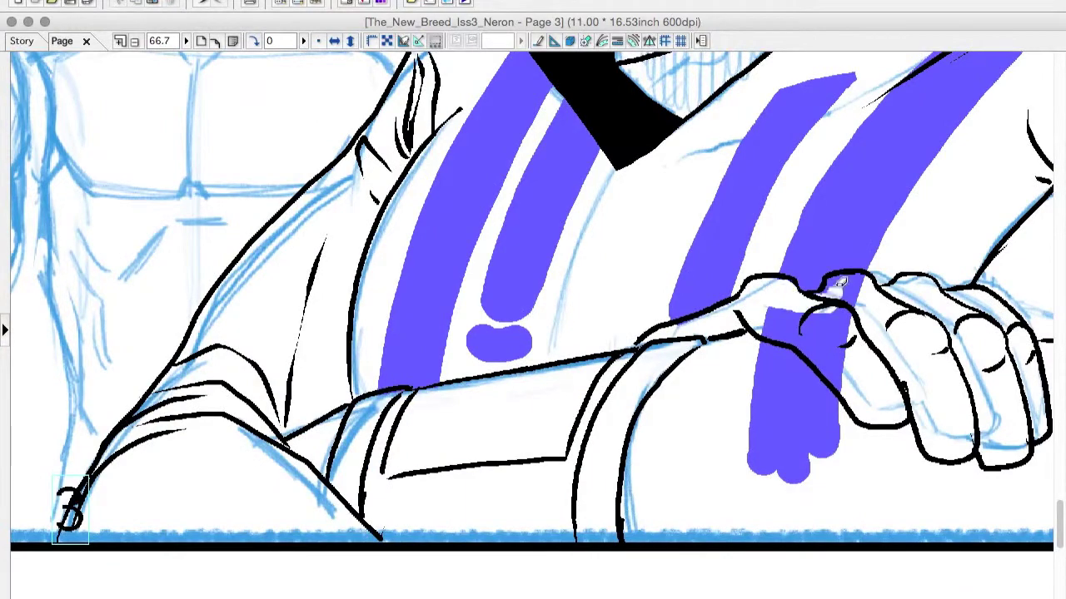
pyautogui.moveTo(839, 285)
pyautogui.mouseDown()
pyautogui.moveTo(839, 324)
pyautogui.moveTo(770, 472)
pyautogui.mouseUp()
pyautogui.scroll(8, 770, 471)
pyautogui.hscroll(10, 770, 471)
pyautogui.moveTo(464, 202)
pyautogui.mouseDown()
pyautogui.moveTo(690, 256)
pyautogui.moveTo(593, 301)
pyautogui.moveTo(651, 299)
pyautogui.mouseUp()
pyautogui.press('Tab')
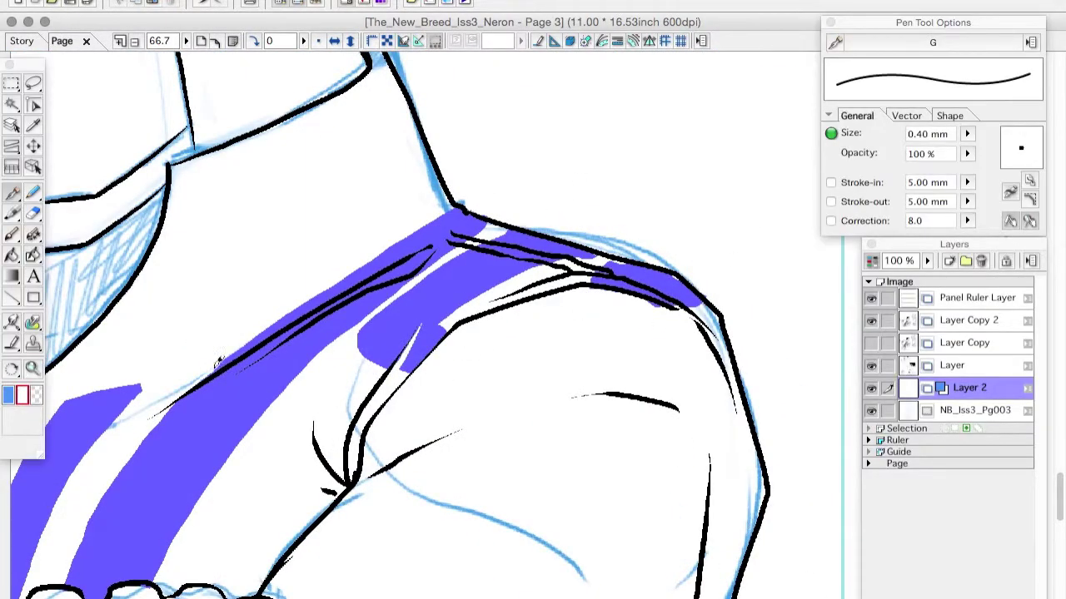
pyautogui.moveTo(218, 361); pyautogui.dragTo(421, 271)
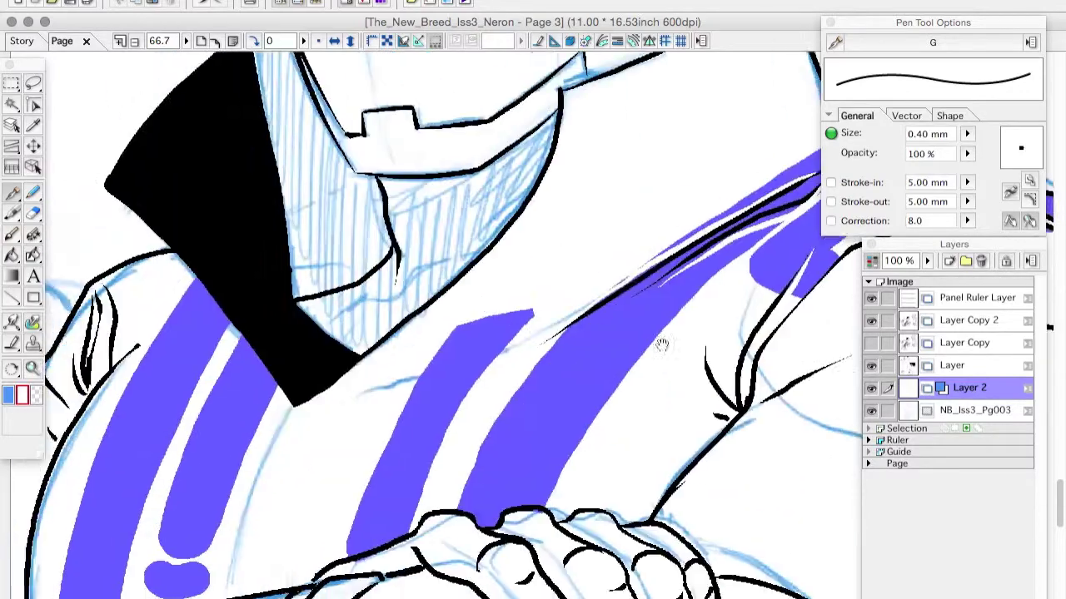
pyautogui.moveTo(661, 345); pyautogui.dragTo(700, 349)
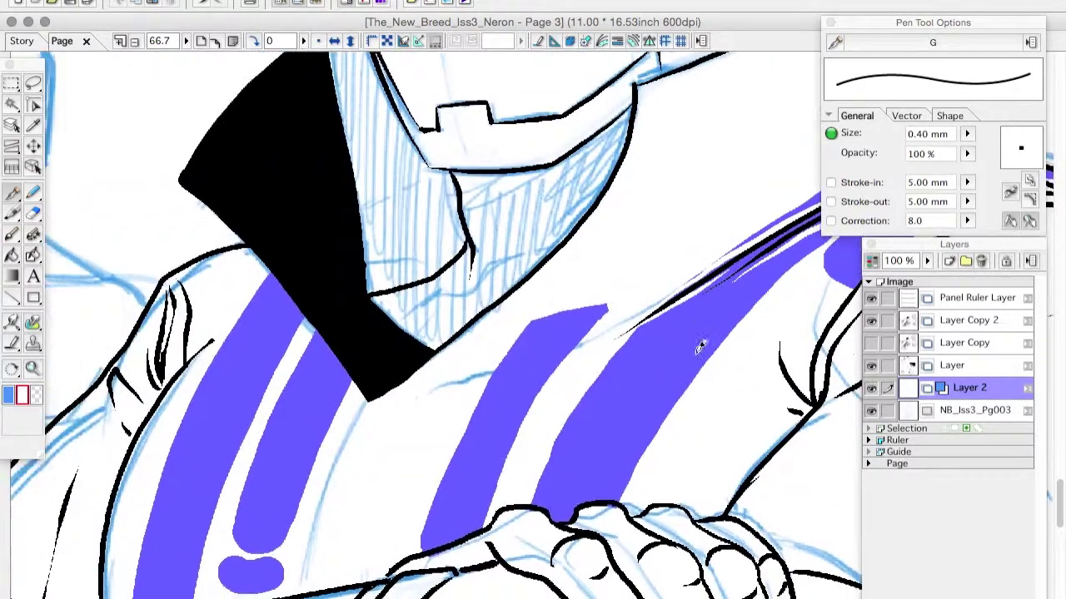
# Step: Switch to the Magic Marker and turn off Layer 2's layer colour
pyautogui.press('m')
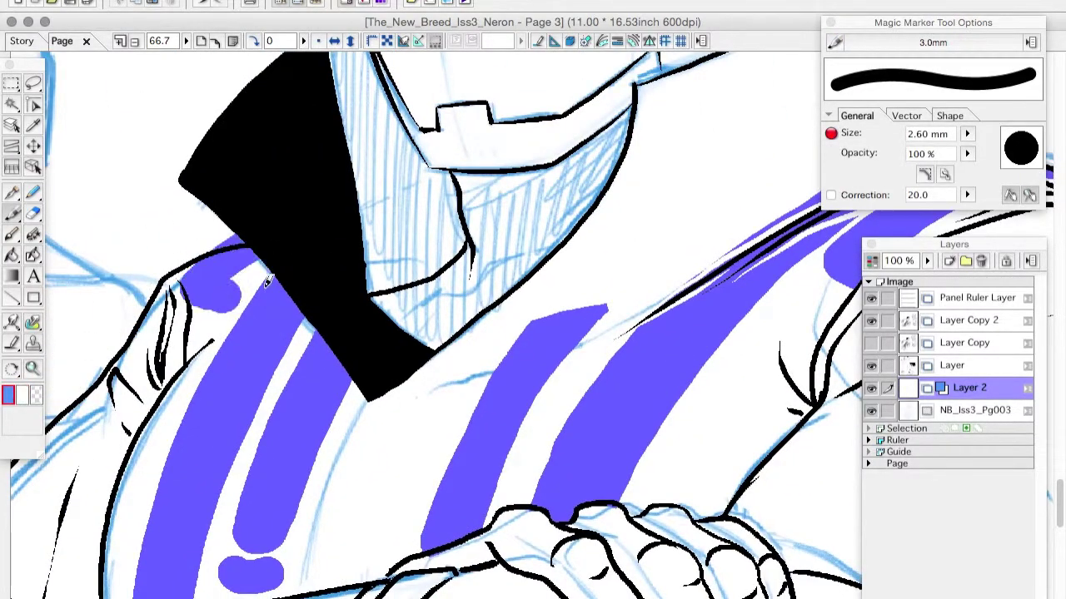
pyautogui.scroll(1, 380, 273)
pyautogui.scroll(-3, 380, 274)
pyautogui.click(871, 260)
pyautogui.scroll(-3, 794, 281)
# Step: Delete Layer 2, select the ink Layer and flip the canvas horizontally
pyautogui.press('Delete')
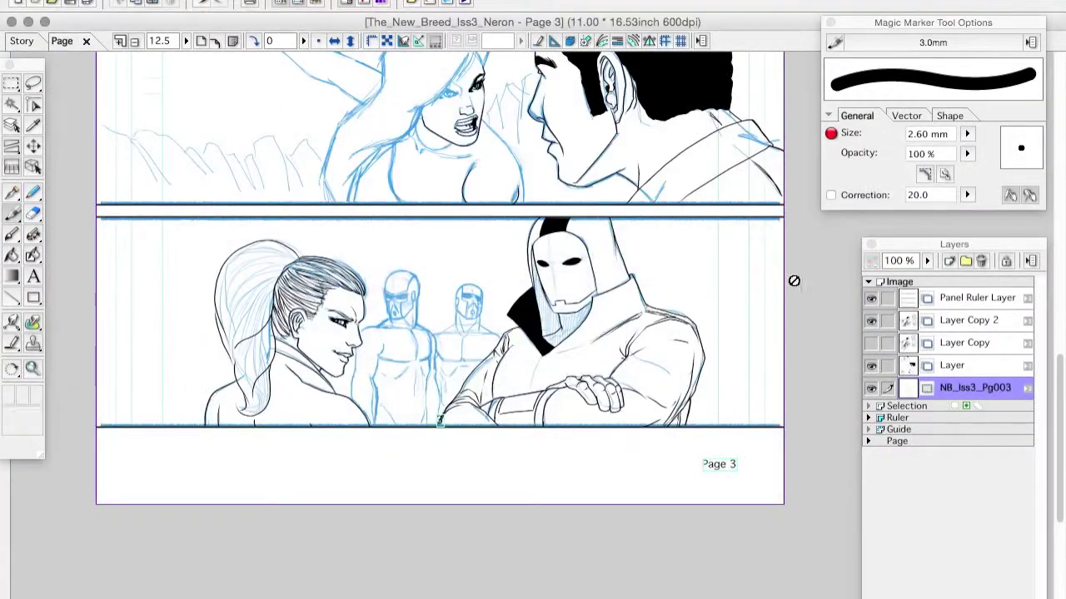
pyautogui.click(957, 363)
pyautogui.scroll(3, 466, 324)
pyautogui.press('Tab')
pyautogui.press('h')
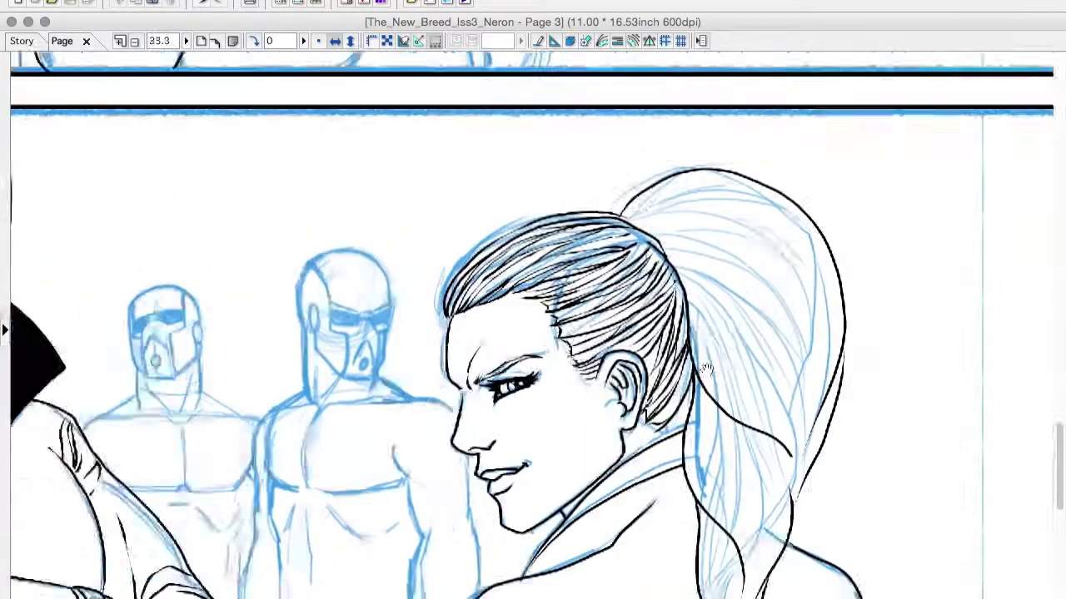
# Step: Ink flowing strands across the upper ponytail and down its lower half
pyautogui.moveTo(391, 204)
pyautogui.mouseDown()
pyautogui.moveTo(553, 179)
pyautogui.moveTo(587, 408)
pyautogui.moveTo(545, 433)
pyautogui.moveTo(582, 383)
pyautogui.mouseUp()
pyautogui.moveTo(450, 353); pyautogui.dragTo(526, 583)
pyautogui.moveTo(450, 354); pyautogui.dragTo(500, 575)
pyautogui.moveTo(463, 404); pyautogui.dragTo(516, 596)
pyautogui.moveTo(537, 432); pyautogui.dragTo(526, 566)
pyautogui.moveTo(574, 326); pyautogui.dragTo(550, 453)
pyautogui.scroll(-5, 377, 363)
pyautogui.hscroll(3, 377, 363)
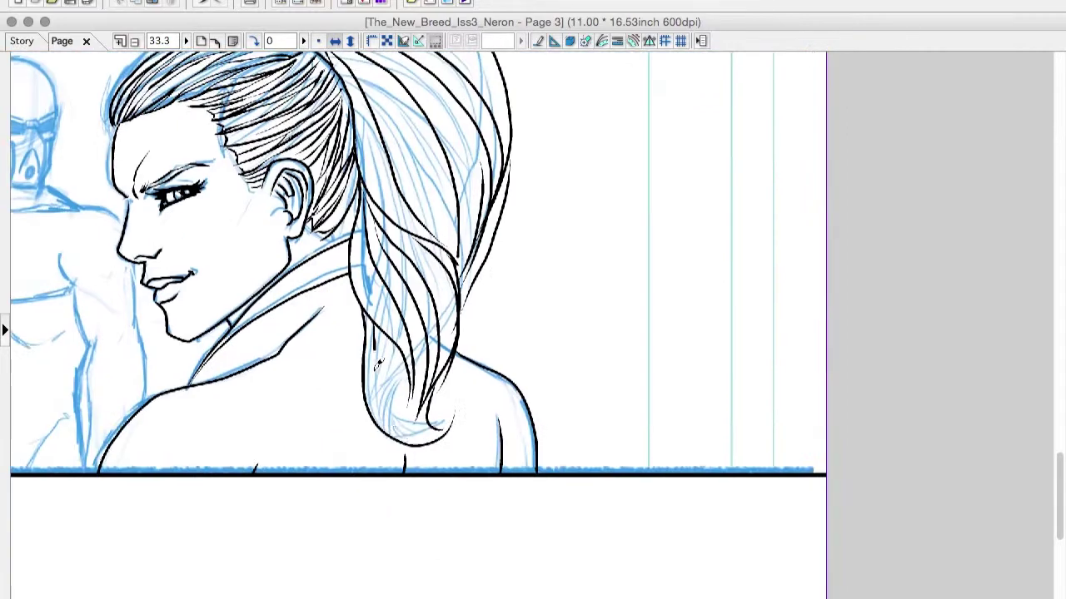
pyautogui.moveTo(376, 326); pyautogui.dragTo(429, 437)
pyautogui.press('Tab')
pyautogui.scroll(-2, 671, 369)
pyautogui.scroll(3, 399, 333)
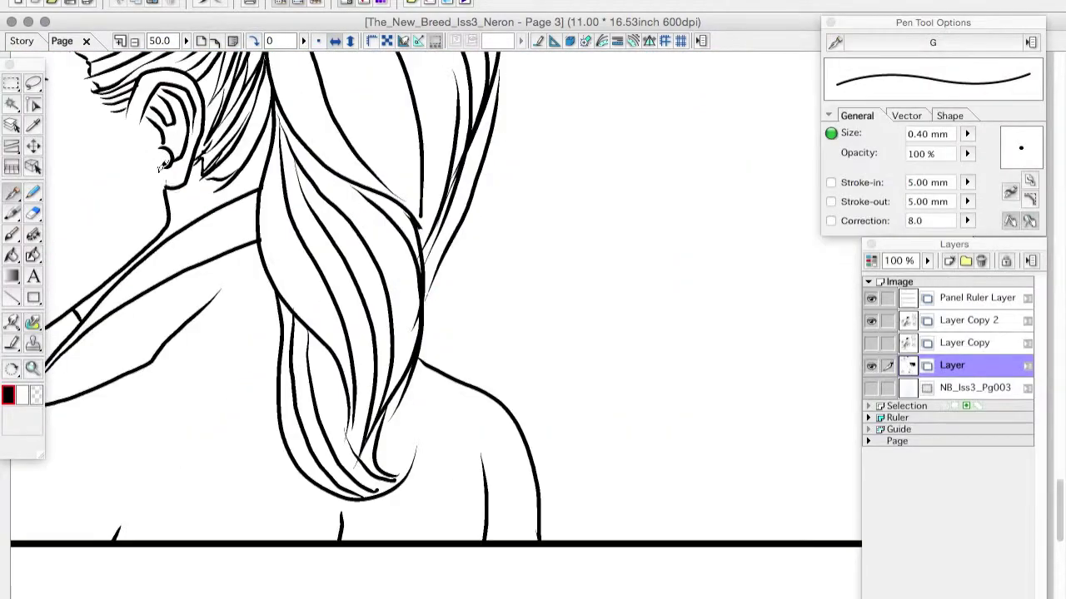
pyautogui.press('Tab')
pyautogui.scroll(5, 310, 203)
# Step: Ink strands sweeping from the hair root and long strands down the ponytail's middle
pyautogui.moveTo(177, 173)
pyautogui.mouseDown()
pyautogui.moveTo(281, 71)
pyautogui.moveTo(328, 124)
pyautogui.moveTo(483, 238)
pyautogui.mouseUp()
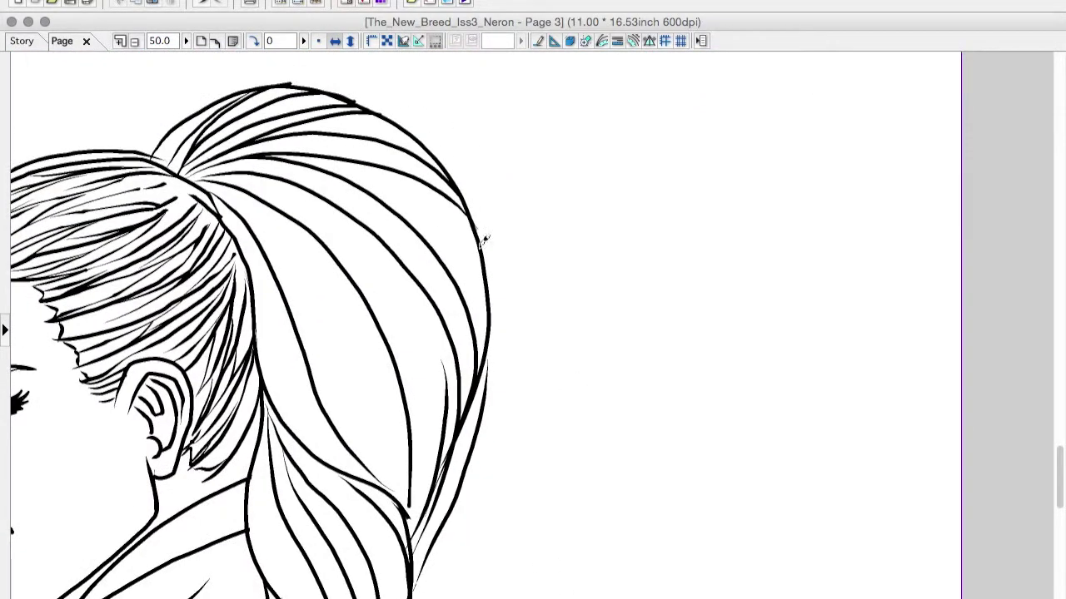
pyautogui.moveTo(291, 166); pyautogui.dragTo(390, 246)
pyautogui.moveTo(229, 177)
pyautogui.mouseDown()
pyautogui.moveTo(305, 204)
pyautogui.moveTo(443, 408)
pyautogui.mouseUp()
pyautogui.moveTo(416, 302); pyautogui.dragTo(455, 374)
pyautogui.moveTo(406, 328); pyautogui.dragTo(422, 459)
pyautogui.moveTo(275, 212); pyautogui.dragTo(408, 503)
pyautogui.moveTo(341, 308); pyautogui.dragTo(406, 439)
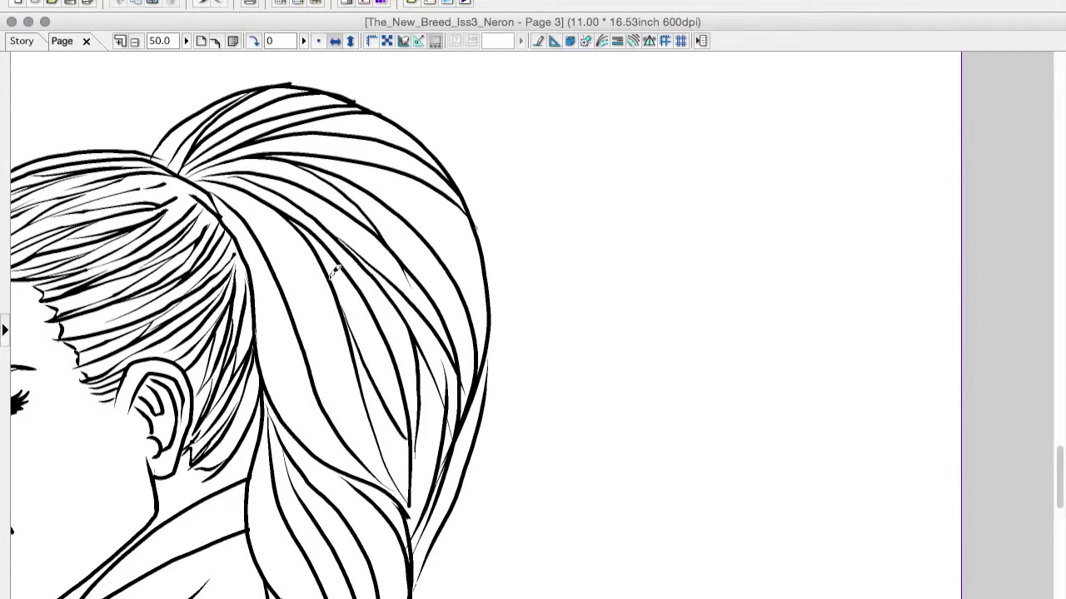
pyautogui.moveTo(245, 219); pyautogui.dragTo(368, 431)
pyautogui.moveTo(278, 213); pyautogui.dragTo(391, 491)
pyautogui.moveTo(229, 212); pyautogui.dragTo(367, 471)
pyautogui.moveTo(257, 308); pyautogui.dragTo(291, 407)
pyautogui.moveTo(391, 154); pyautogui.dragTo(475, 348)
# Step: Add strands to the lower ponytail, then zoom out and show the blue pencil sketch again
pyautogui.scroll(-4, 391, 249)
pyautogui.hscroll(-1, 392, 250)
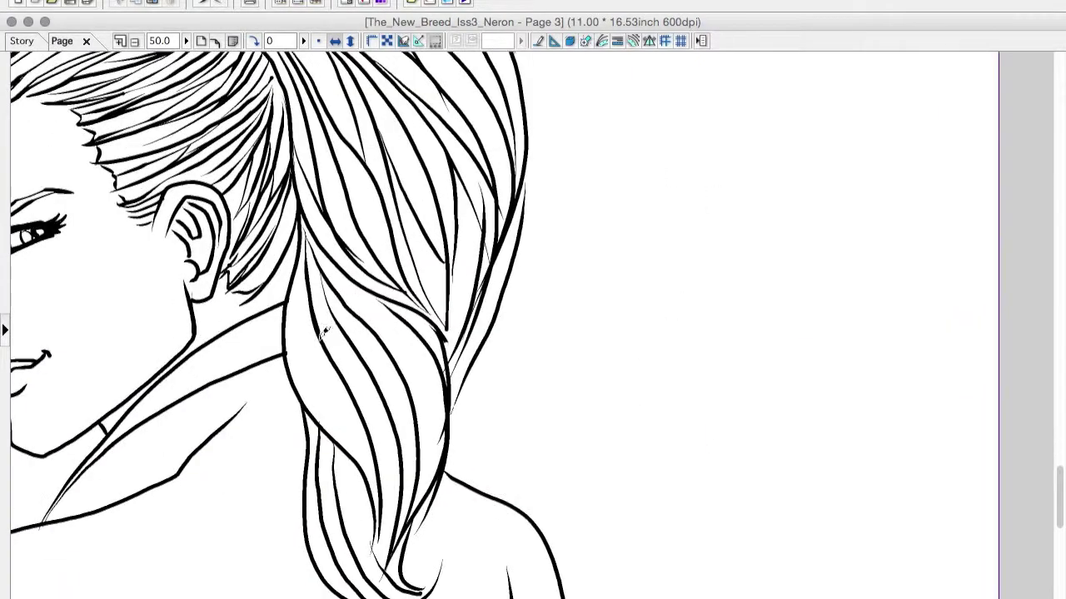
pyautogui.moveTo(292, 296); pyautogui.dragTo(367, 454)
pyautogui.moveTo(381, 407); pyautogui.dragTo(395, 536)
pyautogui.moveTo(331, 293); pyautogui.dragTo(413, 428)
pyautogui.moveTo(363, 278); pyautogui.dragTo(441, 501)
pyautogui.moveTo(349, 463); pyautogui.dragTo(382, 591)
pyautogui.moveTo(310, 424); pyautogui.dragTo(365, 598)
pyautogui.press('super+minus')
pyautogui.press('super+minus')
pyautogui.press('super+minus')
pyautogui.press('super+minus')
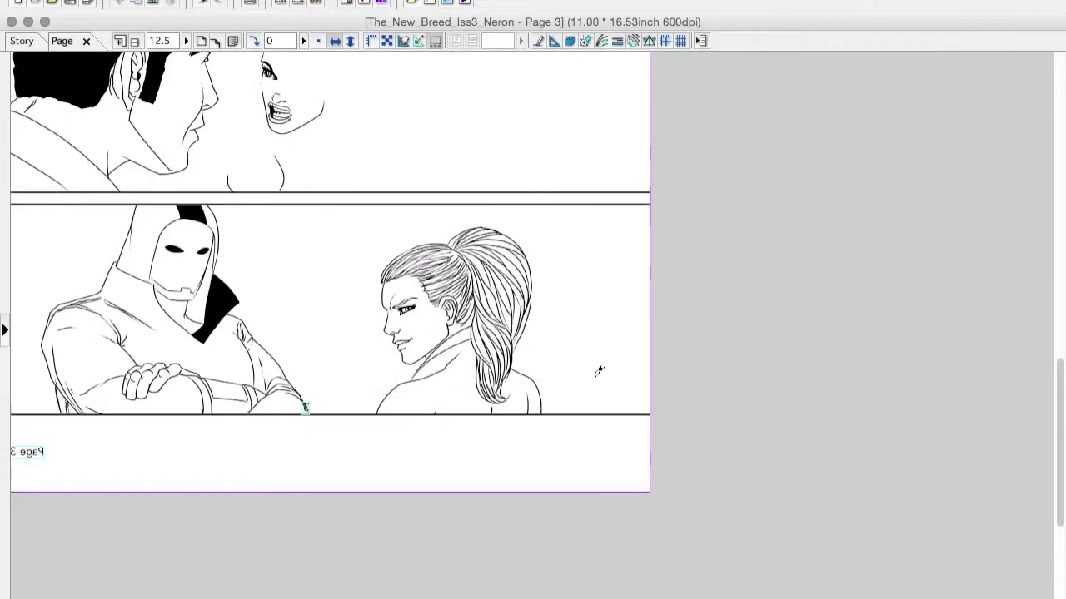
pyautogui.click(332, 40)
# Step: Ink the right soldier's visor top edge, faceplate sides and the small box atop the visor
pyautogui.press('Tab')
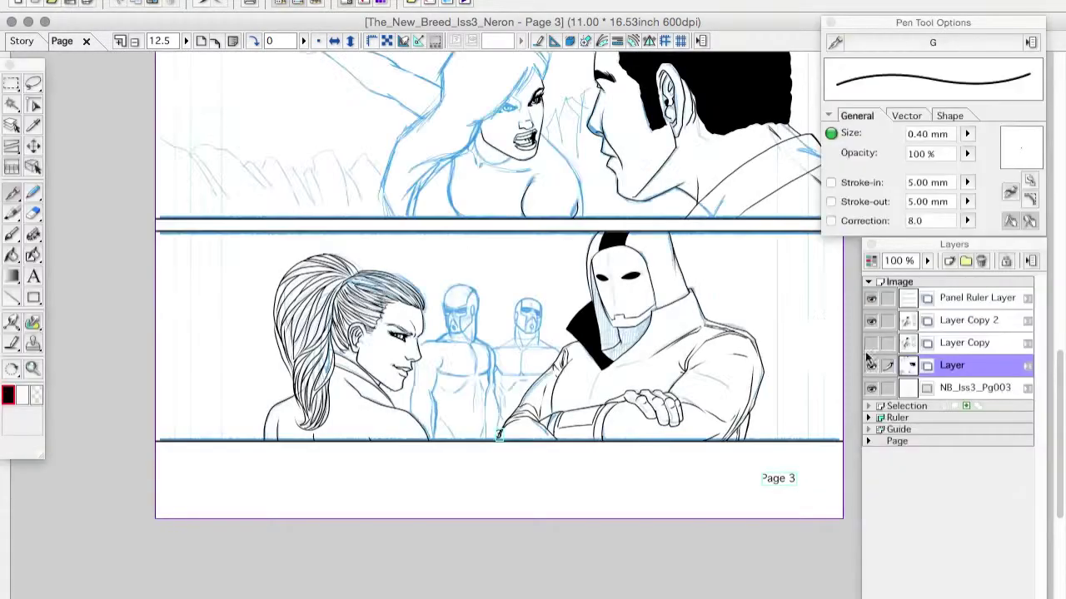
pyautogui.scroll(3, 740, 359)
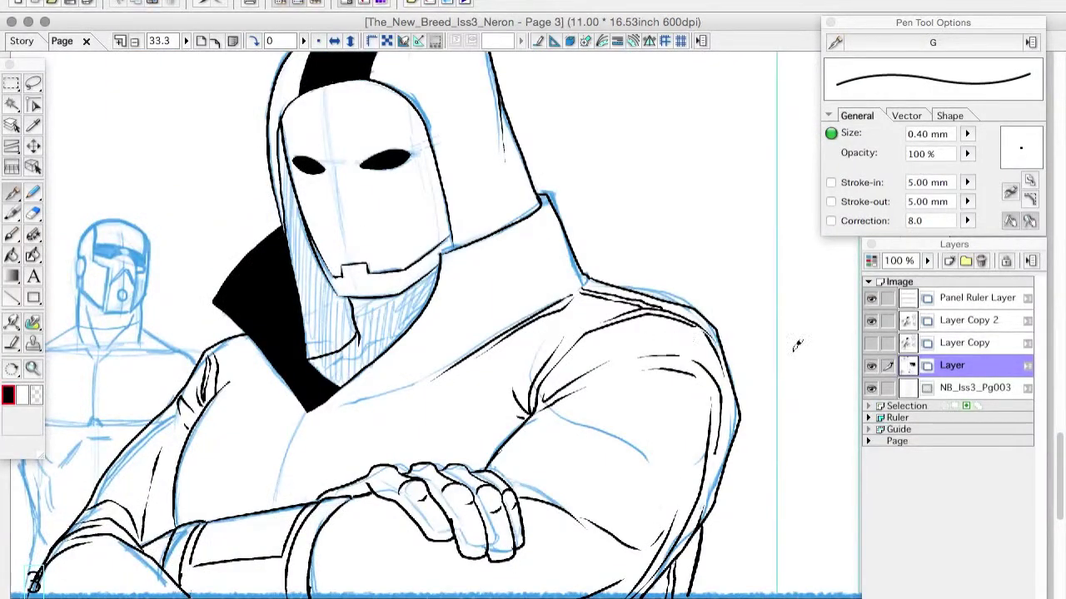
pyautogui.hscroll(-5, 831, 392)
pyautogui.press('Tab')
pyautogui.scroll(3, 575, 309)
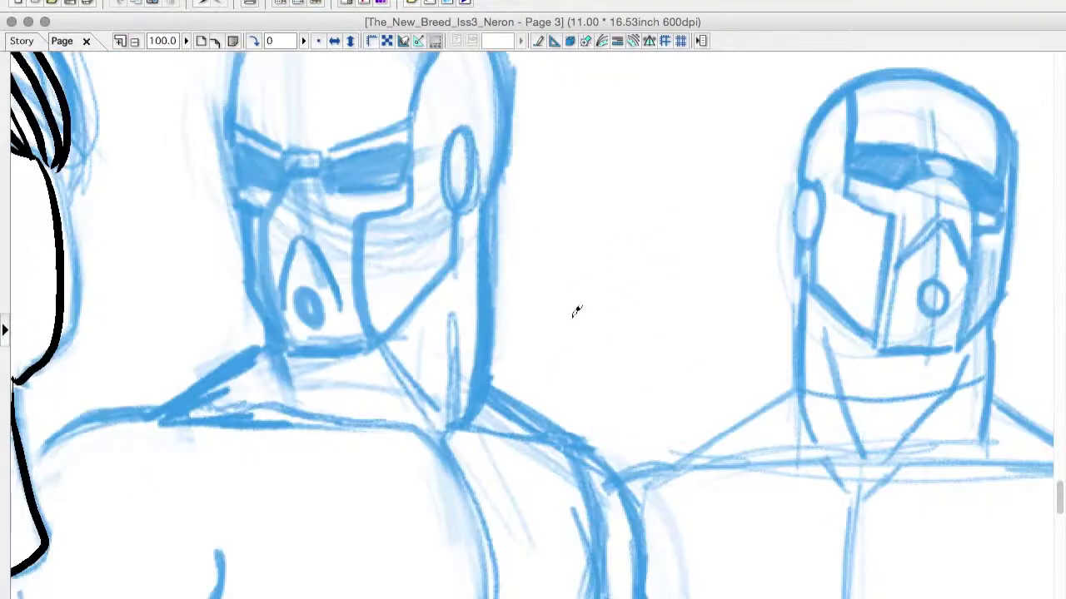
pyautogui.hscroll(2, 528, 395)
pyautogui.scroll(1, 449, 192)
pyautogui.moveTo(506, 264)
pyautogui.mouseDown()
pyautogui.moveTo(444, 194)
pyautogui.moveTo(514, 218)
pyautogui.mouseUp()
pyautogui.moveTo(514, 218); pyautogui.dragTo(625, 208)
pyautogui.hotkey('ctrl', 'z')
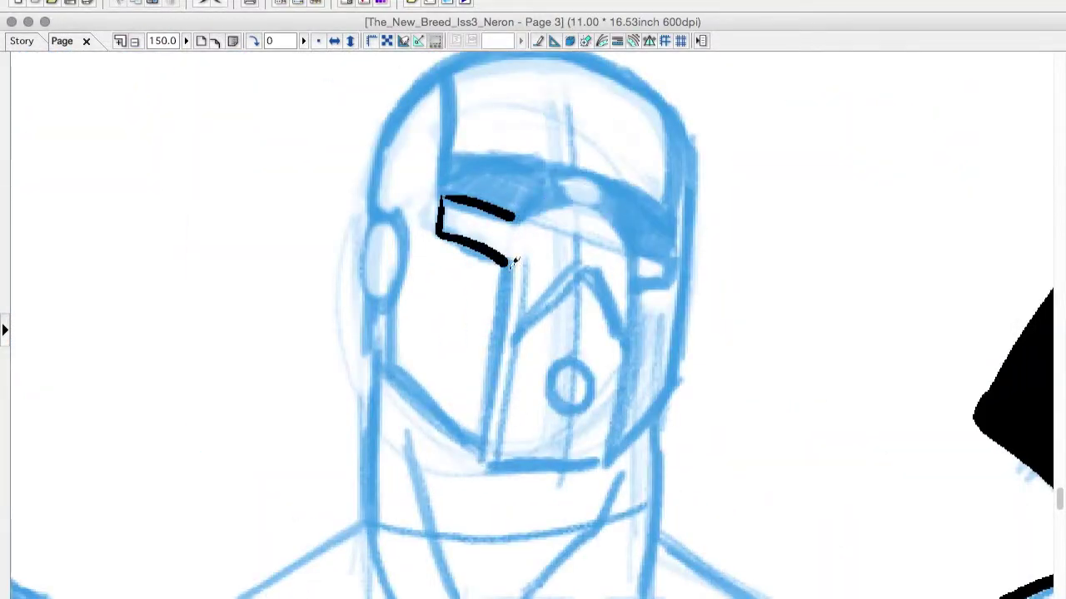
pyautogui.moveTo(508, 264); pyautogui.dragTo(614, 472)
pyautogui.moveTo(597, 200)
pyautogui.mouseDown()
pyautogui.moveTo(641, 306)
pyautogui.moveTo(615, 473)
pyautogui.mouseUp()
pyautogui.moveTo(516, 218)
pyautogui.mouseDown()
pyautogui.moveTo(574, 203)
pyautogui.moveTo(616, 213)
pyautogui.mouseUp()
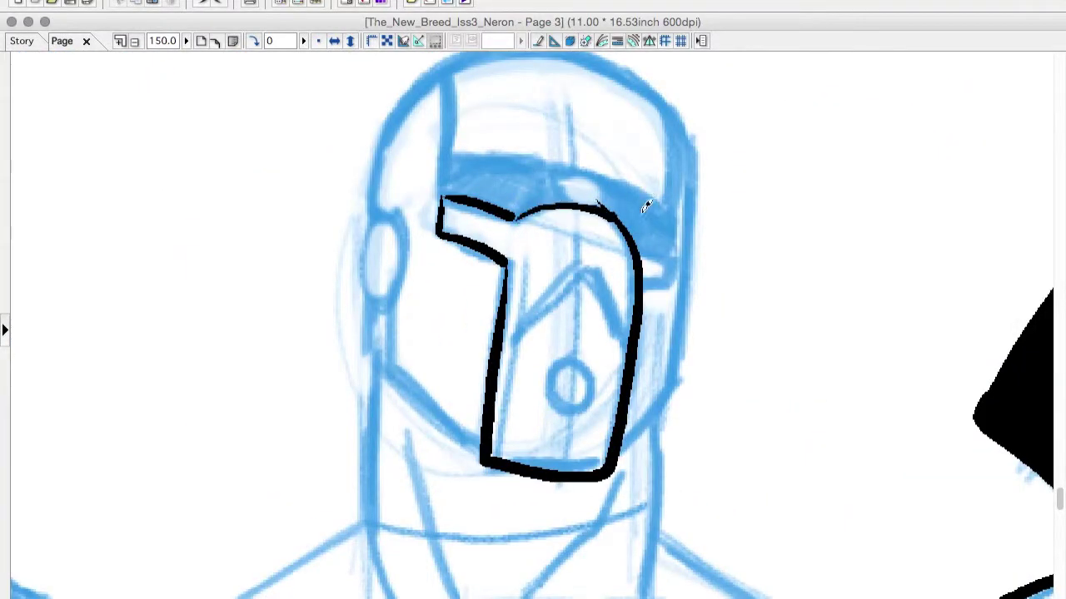
pyautogui.moveTo(553, 173); pyautogui.dragTo(606, 204)
# Step: Trace the right soldier's face and helmet contours and ear, filling the goggle band solid black
pyautogui.moveTo(389, 288); pyautogui.dragTo(481, 459)
pyautogui.moveTo(620, 466); pyautogui.dragTo(690, 147)
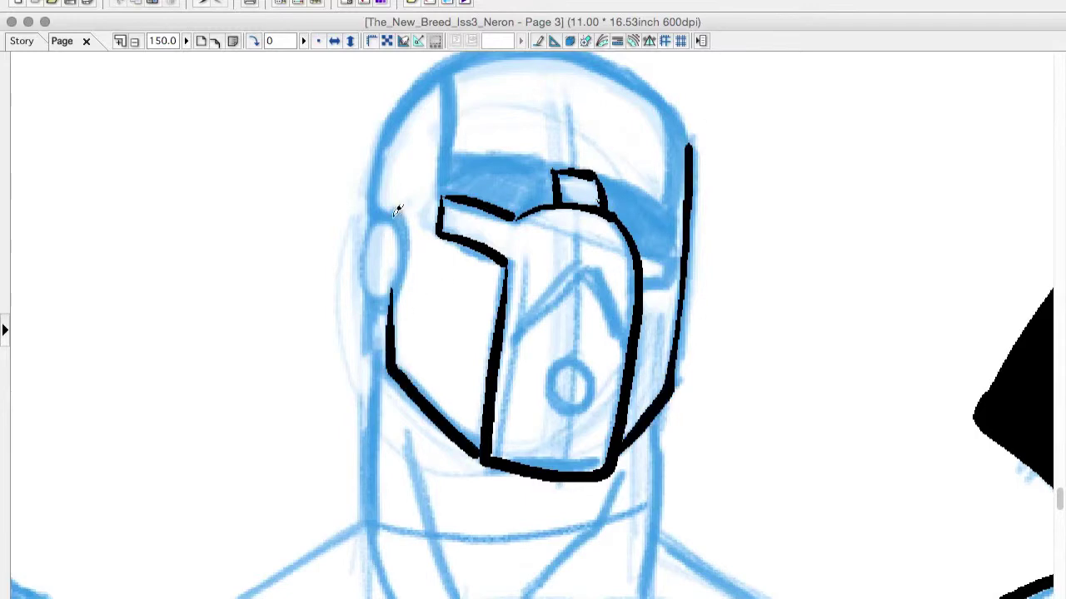
pyautogui.moveTo(398, 302)
pyautogui.mouseDown()
pyautogui.moveTo(376, 271)
pyautogui.moveTo(398, 301)
pyautogui.mouseUp()
pyautogui.moveTo(382, 192)
pyautogui.mouseDown()
pyautogui.moveTo(350, 297)
pyautogui.moveTo(400, 178)
pyautogui.moveTo(492, 251)
pyautogui.moveTo(520, 308)
pyautogui.mouseUp()
pyautogui.click(470, 283)
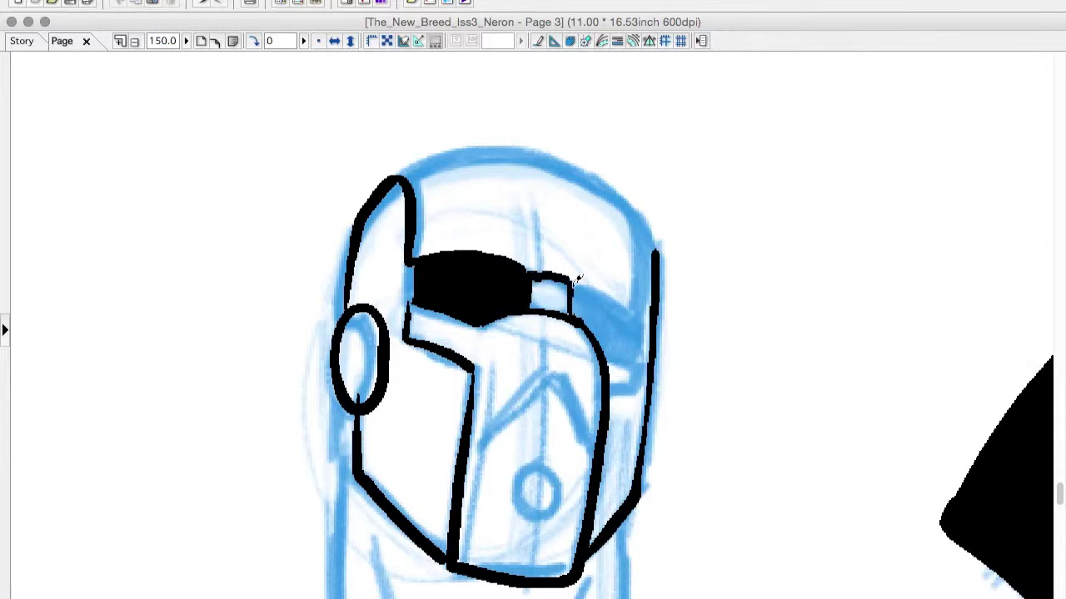
pyautogui.moveTo(578, 280); pyautogui.dragTo(623, 302)
pyautogui.click(613, 335)
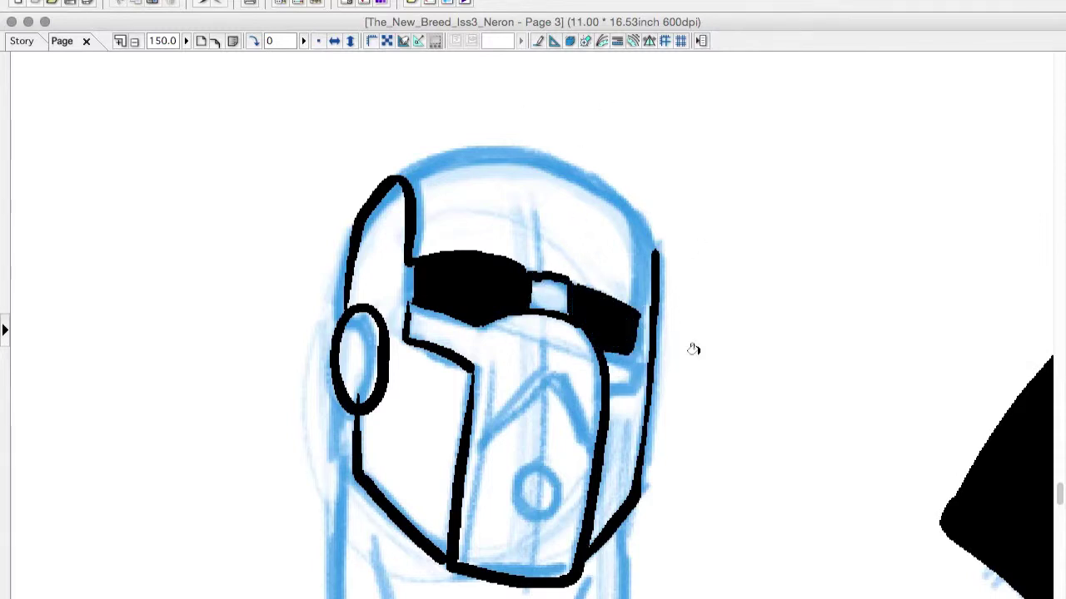
# Step: Add the helmet's top and right edge, visor bracket, faceplate triangle, breathing hole and collar line
pyautogui.moveTo(388, 175)
pyautogui.mouseDown()
pyautogui.moveTo(494, 147)
pyautogui.moveTo(561, 157)
pyautogui.moveTo(646, 320)
pyautogui.mouseUp()
pyautogui.moveTo(640, 200); pyautogui.dragTo(646, 321)
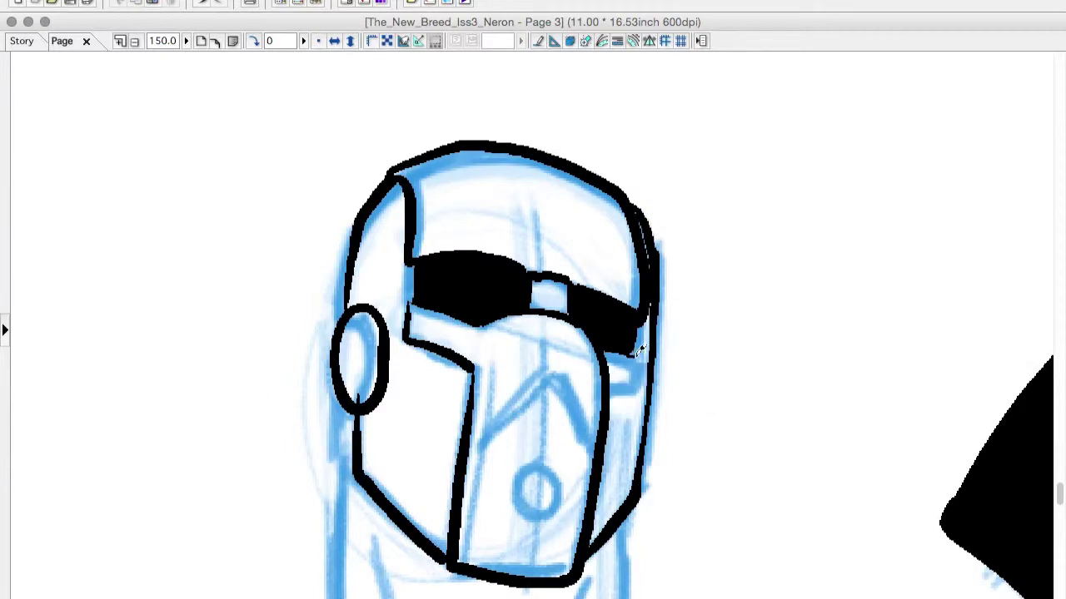
pyautogui.moveTo(608, 360); pyautogui.dragTo(611, 386)
pyautogui.moveTo(552, 368); pyautogui.dragTo(480, 479)
pyautogui.moveTo(580, 481)
pyautogui.mouseDown()
pyautogui.moveTo(578, 422)
pyautogui.moveTo(553, 368)
pyautogui.mouseUp()
pyautogui.moveTo(553, 473); pyautogui.dragTo(518, 478)
pyautogui.scroll(-5, 704, 397)
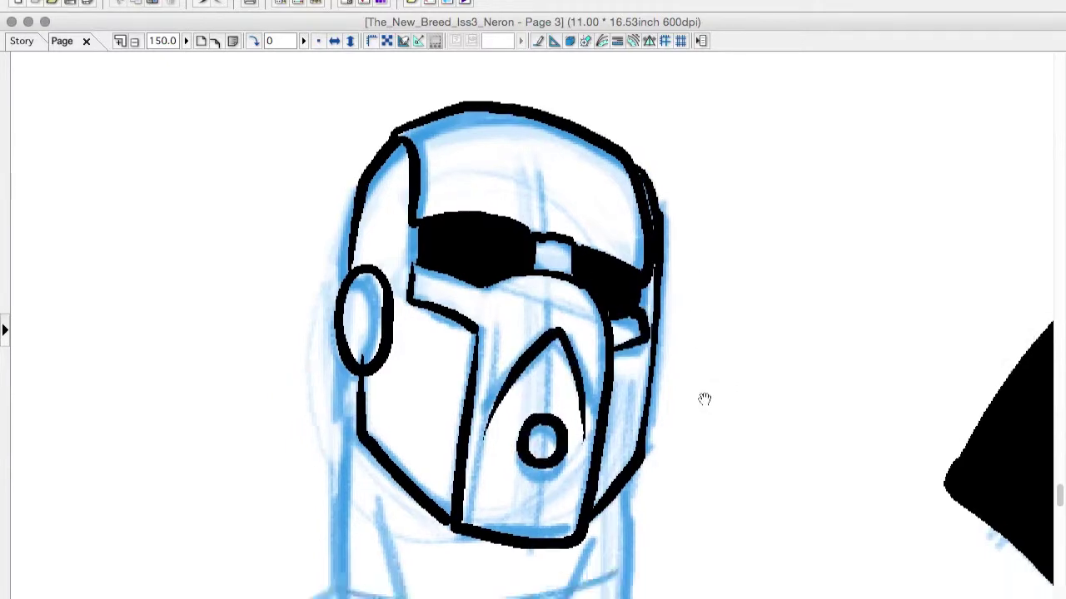
pyautogui.moveTo(358, 397); pyautogui.dragTo(396, 564)
pyautogui.moveTo(646, 368); pyautogui.dragTo(628, 550)
pyautogui.moveTo(363, 408)
pyautogui.mouseDown()
pyautogui.moveTo(558, 465)
pyautogui.moveTo(633, 427)
pyautogui.mouseUp()
# Step: Ink the lines above both eye slots and fill the left soldier's right eye slot black
pyautogui.hotkey('ctrl', '-')
pyautogui.hotkey('ctrl', '-')
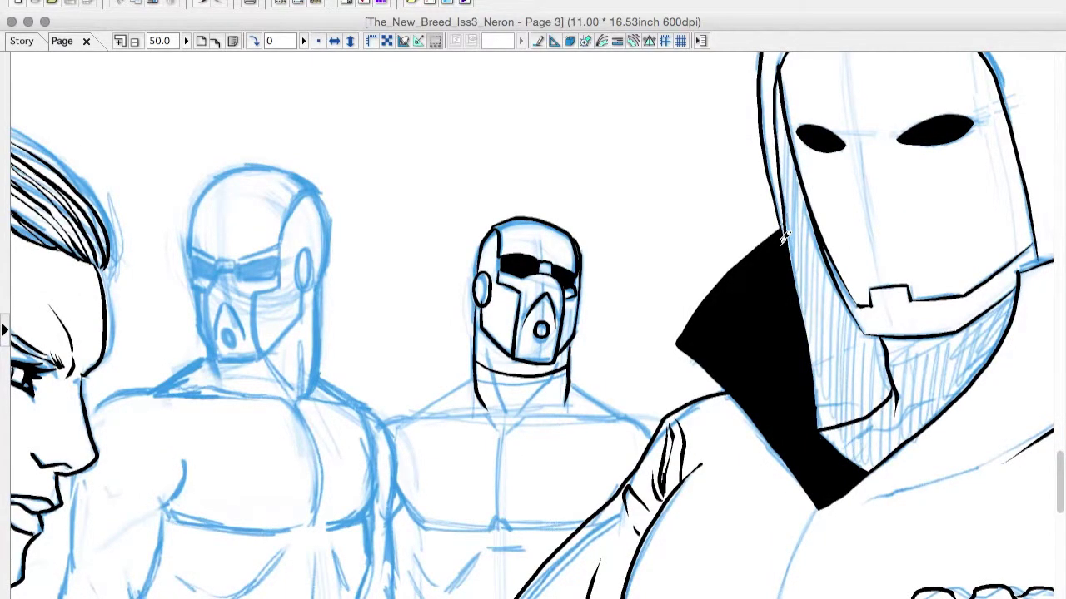
pyautogui.scroll(4, 537, 250)
pyautogui.moveTo(379, 223)
pyautogui.mouseDown()
pyautogui.moveTo(499, 221)
pyautogui.moveTo(534, 248)
pyautogui.mouseUp()
pyautogui.moveTo(593, 271); pyautogui.dragTo(679, 298)
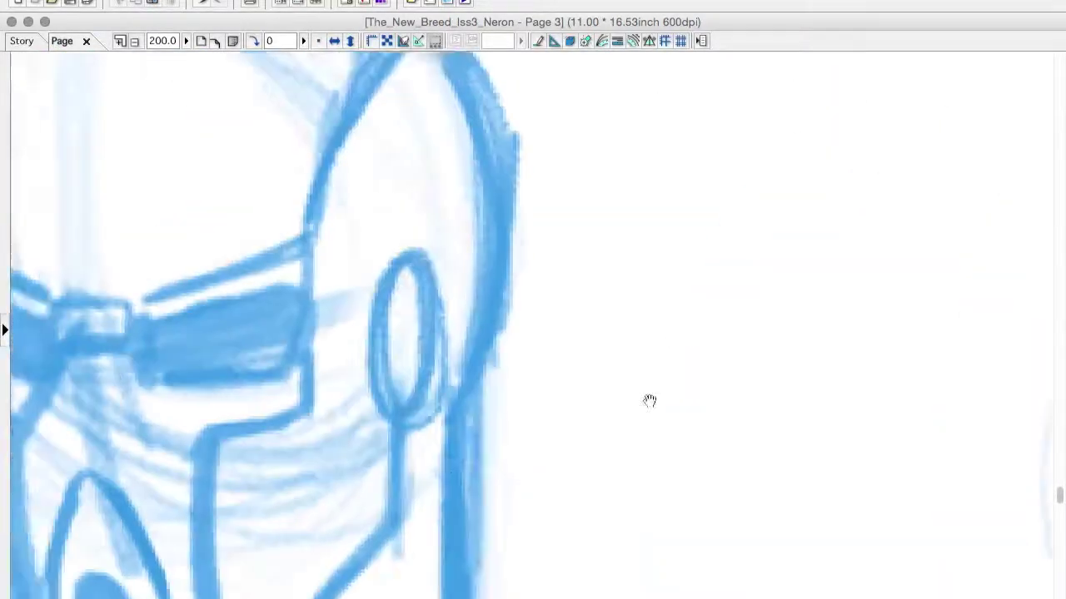
pyautogui.moveTo(649, 400); pyautogui.dragTo(745, 366)
pyautogui.moveTo(346, 289)
pyautogui.mouseDown()
pyautogui.moveTo(503, 337)
pyautogui.moveTo(356, 293)
pyautogui.moveTo(499, 349)
pyautogui.mouseUp()
pyautogui.scroll(-1, 286, 290)
pyautogui.moveTo(498, 307); pyautogui.dragTo(645, 204)
pyautogui.scroll(1, 645, 204)
# Step: Outline the left soldier's mask, jaw, cheek box, nose bridge and brow, filling the left eye slot black
pyautogui.moveTo(416, 137)
pyautogui.mouseDown()
pyautogui.moveTo(388, 183)
pyautogui.moveTo(524, 492)
pyautogui.moveTo(754, 213)
pyautogui.mouseUp()
pyautogui.moveTo(331, 212)
pyautogui.mouseDown()
pyautogui.moveTo(352, 367)
pyautogui.moveTo(408, 479)
pyautogui.mouseUp()
pyautogui.moveTo(315, 190)
pyautogui.mouseDown()
pyautogui.moveTo(376, 222)
pyautogui.moveTo(398, 166)
pyautogui.mouseUp()
pyautogui.moveTo(672, 167)
pyautogui.mouseDown()
pyautogui.moveTo(595, 226)
pyautogui.moveTo(571, 496)
pyautogui.mouseUp()
pyautogui.scroll(5, 678, 423)
pyautogui.moveTo(391, 317)
pyautogui.mouseDown()
pyautogui.moveTo(487, 337)
pyautogui.moveTo(491, 291)
pyautogui.mouseUp()
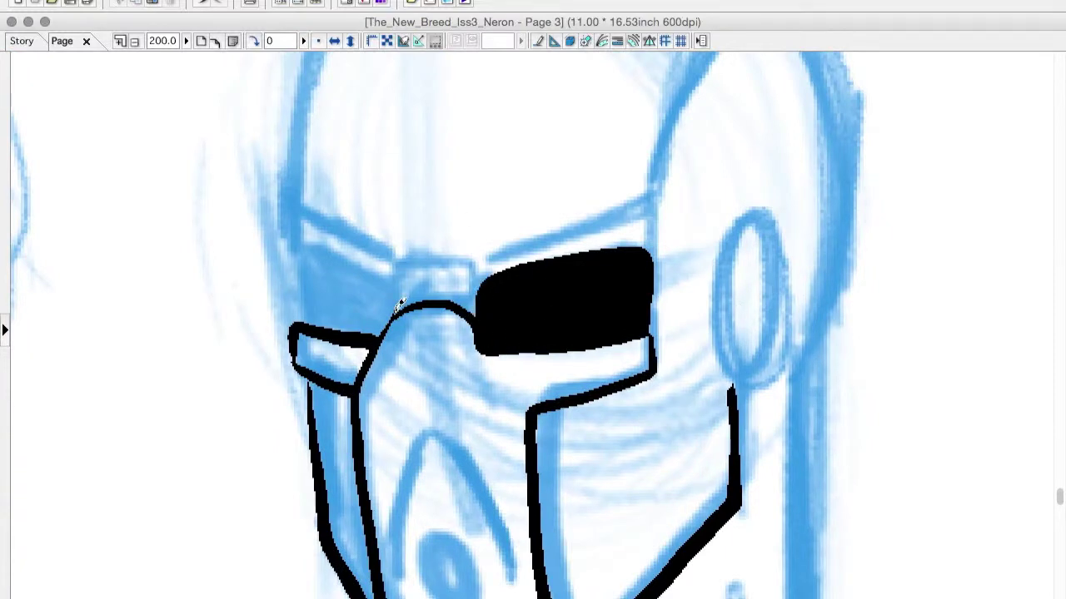
pyautogui.moveTo(400, 306); pyautogui.dragTo(478, 306)
pyautogui.moveTo(395, 277)
pyautogui.mouseDown()
pyautogui.moveTo(305, 327)
pyautogui.moveTo(391, 310)
pyautogui.mouseUp()
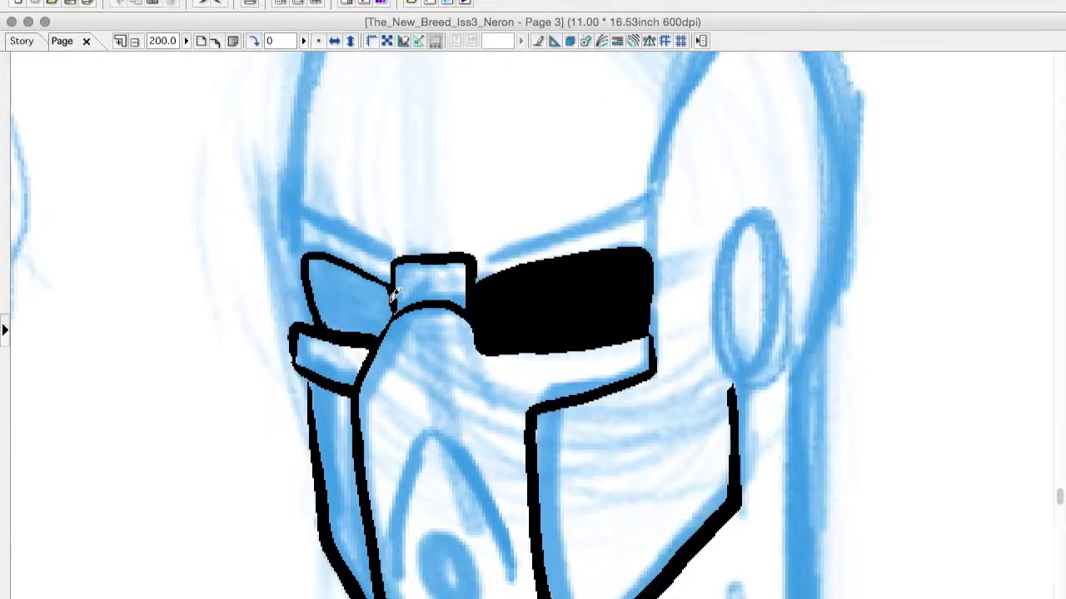
pyautogui.moveTo(478, 257); pyautogui.dragTo(647, 195)
pyautogui.moveTo(393, 263)
pyautogui.mouseDown()
pyautogui.moveTo(271, 208)
pyautogui.moveTo(290, 323)
pyautogui.mouseUp()
# Step: Ink an ellipse around the nearer soldier's round ear piece
pyautogui.hotkey('ctrl', '-')
pyautogui.hotkey('ctrl', '-')
pyautogui.hotkey('ctrl', '-')
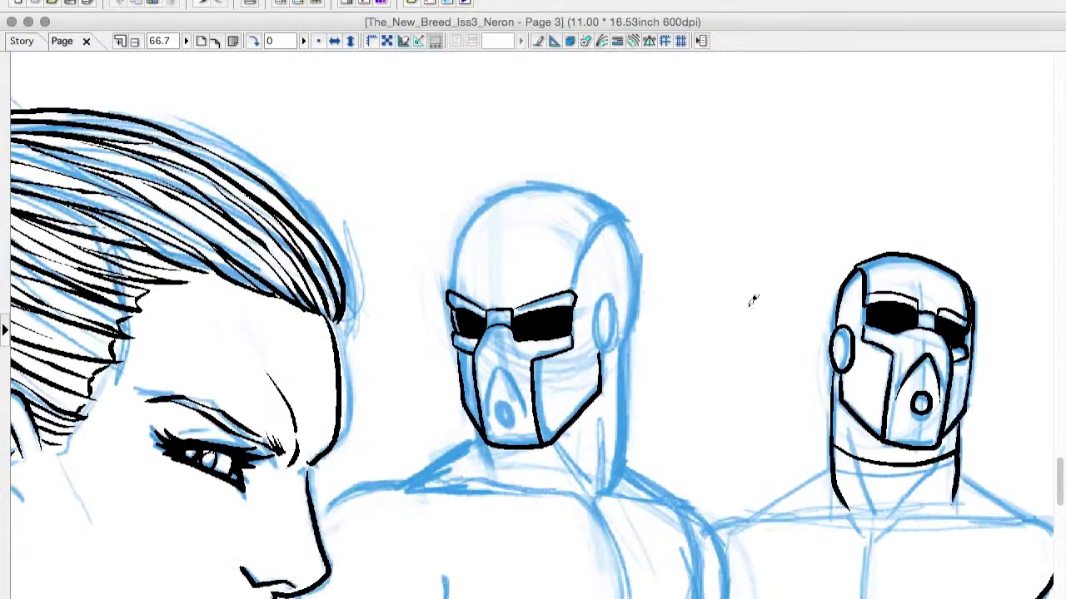
pyautogui.press('Tab')
pyautogui.hotkey('ctrl', '+')
pyautogui.hotkey('ctrl', '+')
pyautogui.hscroll(-5, 554, 308)
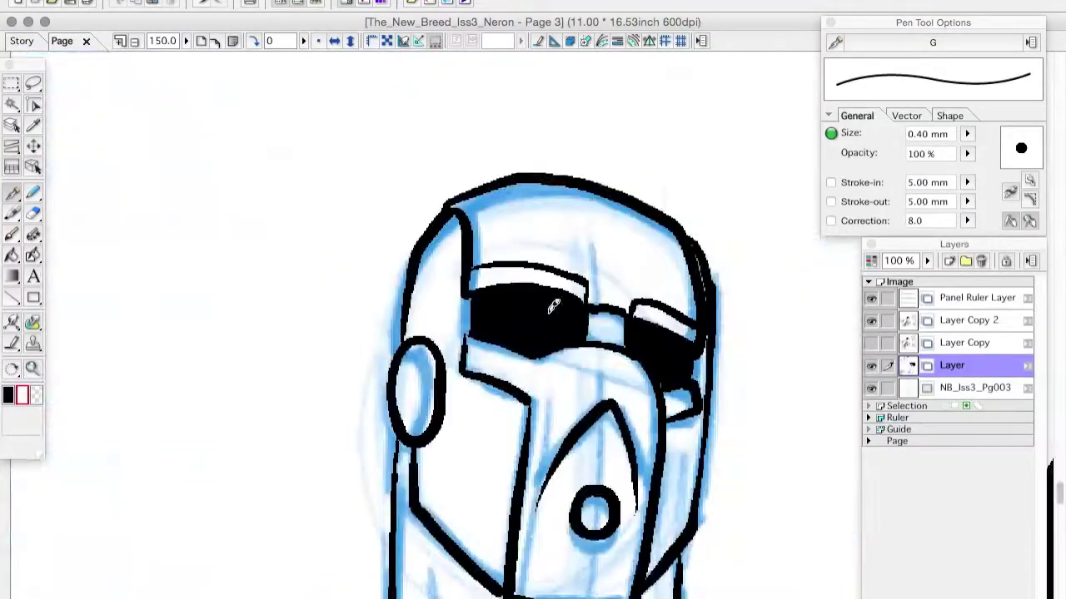
pyautogui.press('Tab')
pyautogui.hscroll(5, 264, 412)
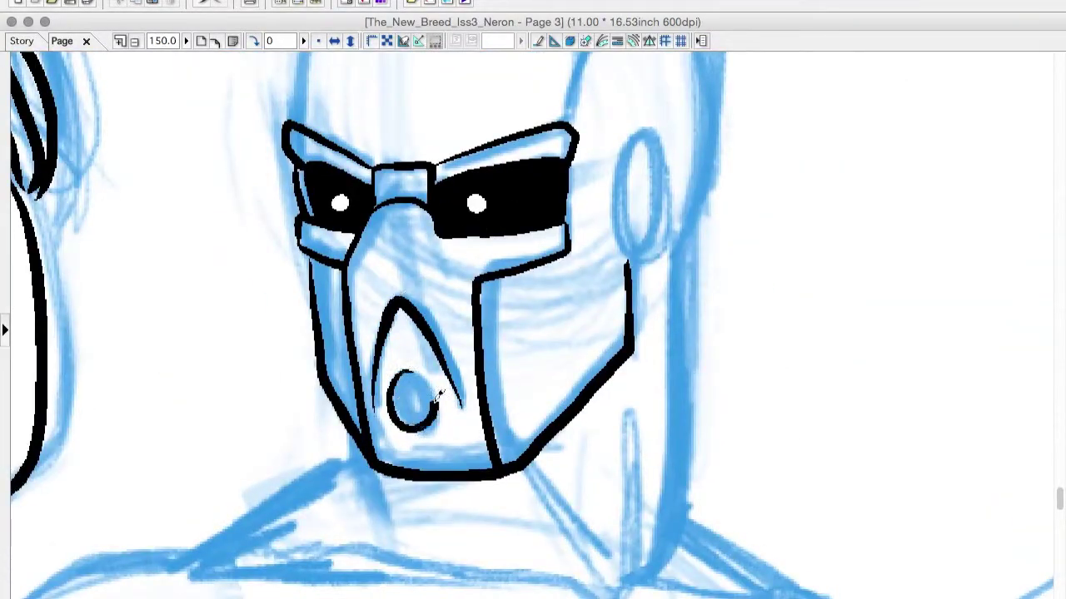
pyautogui.scroll(3, 659, 466)
pyautogui.scroll(-3, 660, 466)
pyautogui.moveTo(578, 375)
pyautogui.mouseDown()
pyautogui.moveTo(638, 321)
pyautogui.moveTo(570, 392)
pyautogui.mouseUp()
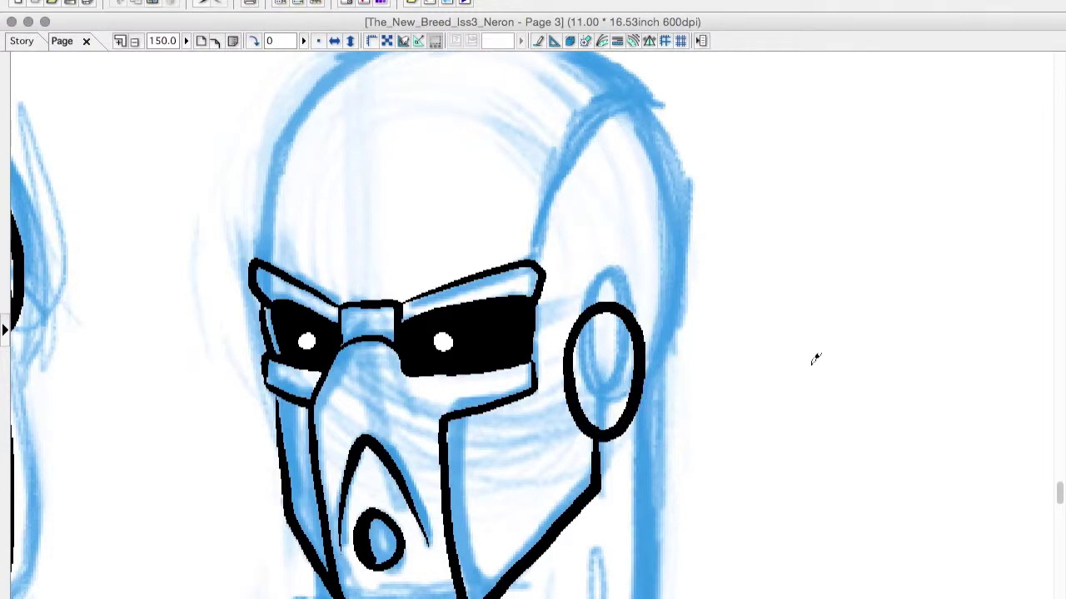
# Step: Ink the helmet dome with its inner line and the mask's right jaw lines
pyautogui.scroll(3, 791, 391)
pyautogui.moveTo(248, 366)
pyautogui.mouseDown()
pyautogui.moveTo(275, 218)
pyautogui.moveTo(630, 188)
pyautogui.moveTo(533, 379)
pyautogui.mouseUp()
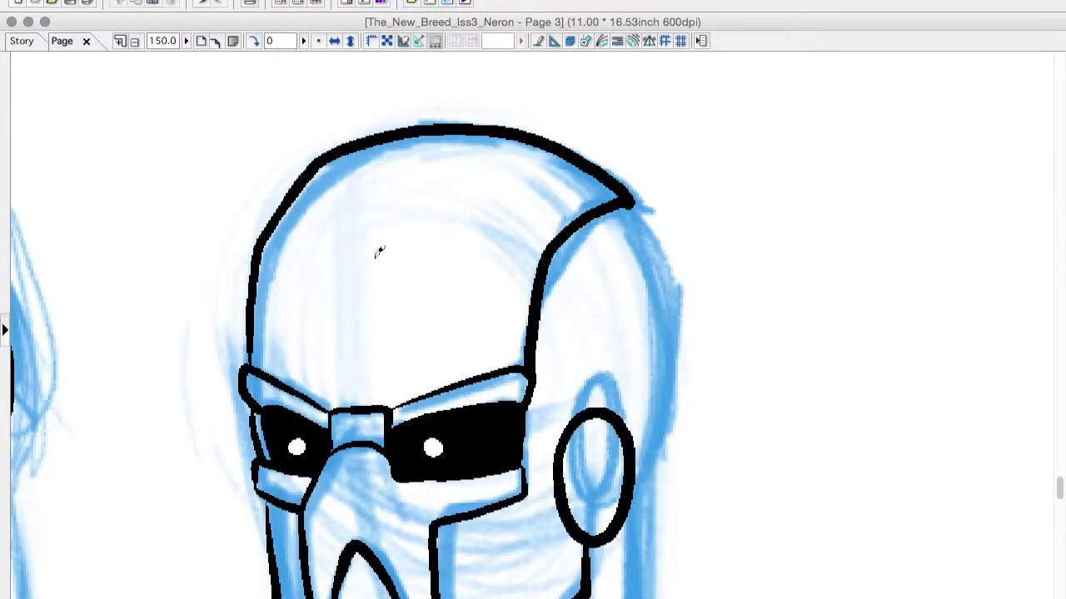
pyautogui.moveTo(304, 179); pyautogui.dragTo(520, 137)
pyautogui.hotkey('ctrl', 'z')
pyautogui.moveTo(357, 152); pyautogui.dragTo(299, 179)
pyautogui.scroll(-3, 533, 333)
pyautogui.hscroll(2, 533, 333)
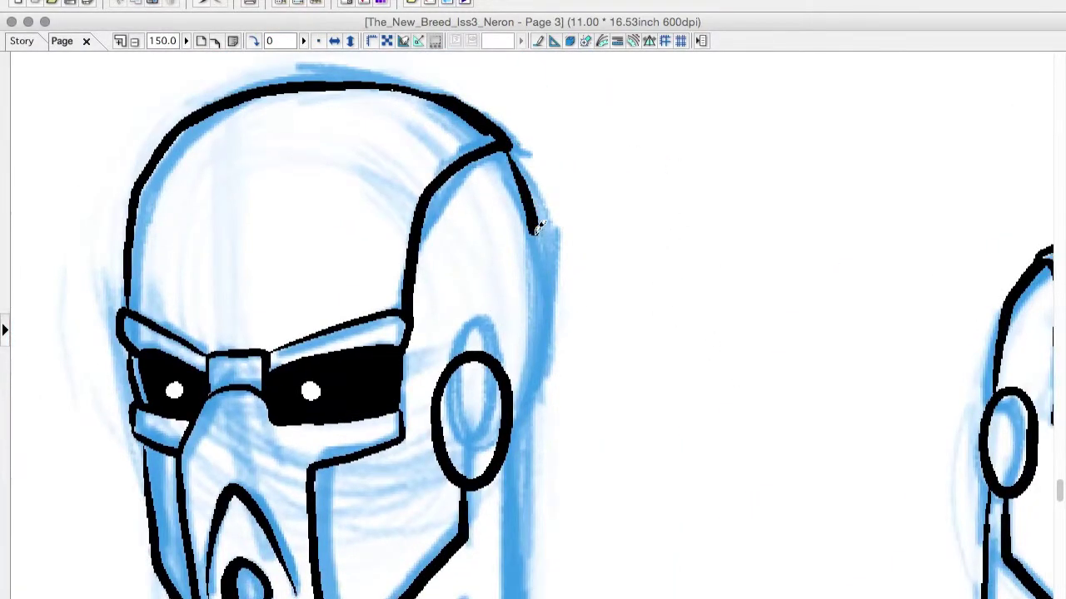
pyautogui.moveTo(545, 54); pyautogui.dragTo(514, 510)
pyautogui.press('super+minus')
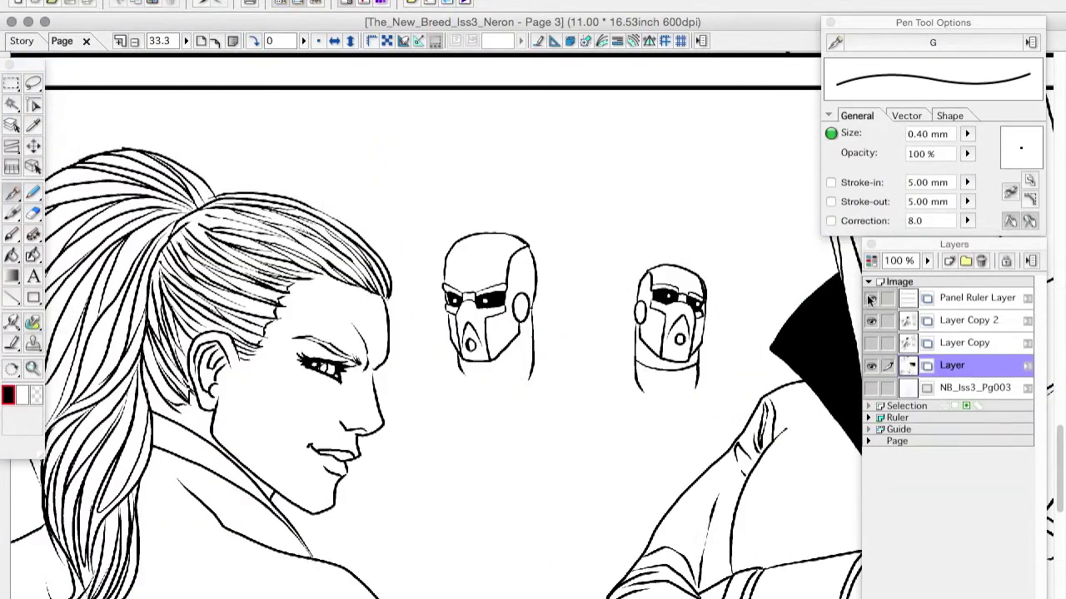
pyautogui.press('Tab')
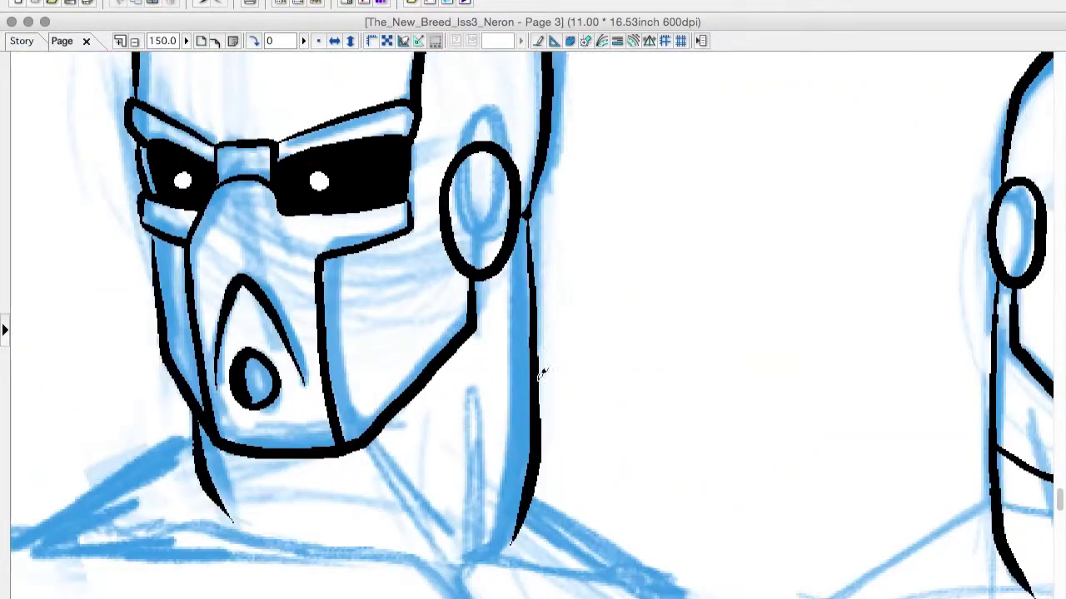
pyautogui.moveTo(503, 358)
pyautogui.mouseDown()
pyautogui.moveTo(543, 346)
pyautogui.moveTo(537, 340)
pyautogui.mouseUp()
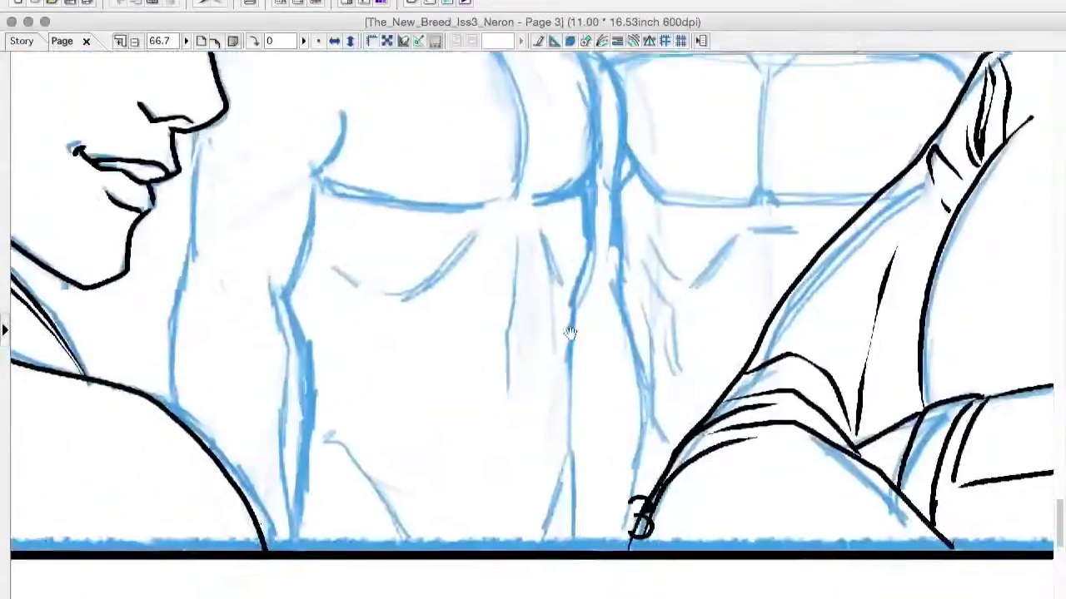
# Step: Outline the soldier's chest plate and extend its right side down the torso
pyautogui.moveTo(569, 333); pyautogui.dragTo(557, 462)
pyautogui.moveTo(573, 208)
pyautogui.mouseDown()
pyautogui.moveTo(366, 255)
pyautogui.moveTo(375, 523)
pyautogui.mouseUp()
pyautogui.moveTo(417, 374); pyautogui.dragTo(346, 312)
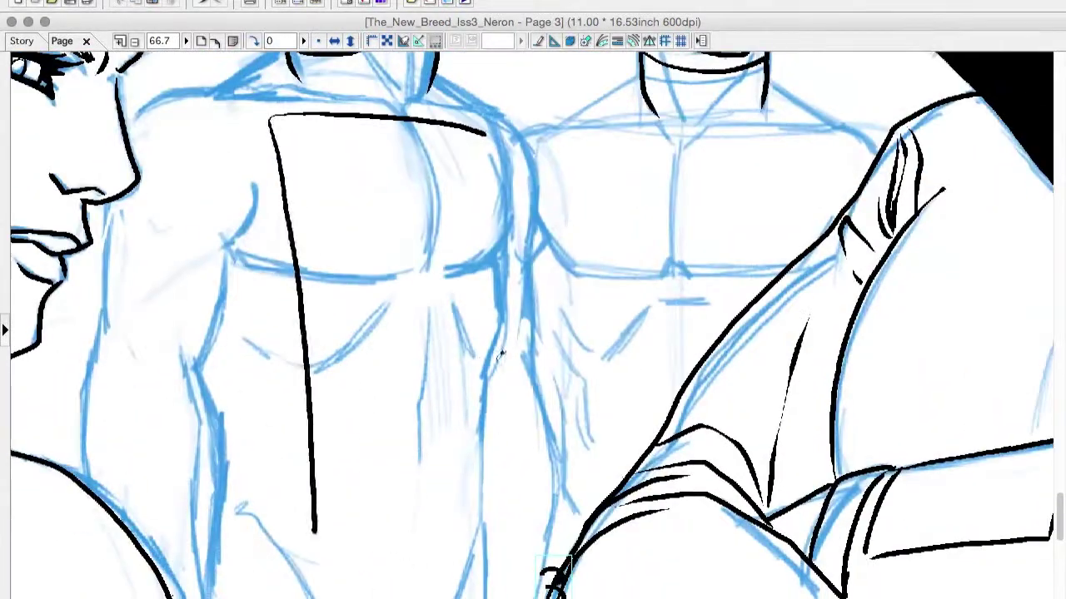
pyautogui.moveTo(485, 135); pyautogui.dragTo(491, 521)
pyautogui.moveTo(388, 404); pyautogui.dragTo(476, 567)
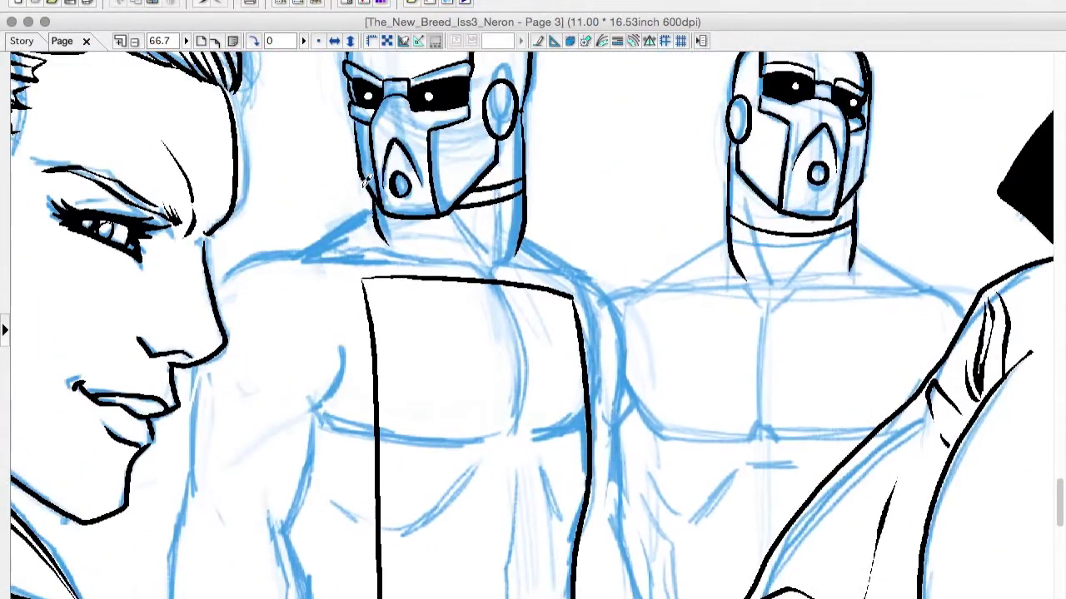
# Step: Ink the shoulder line, close the shoulder piece, and draw the strap to the shoulder
pyautogui.moveTo(524, 238); pyautogui.dragTo(567, 289)
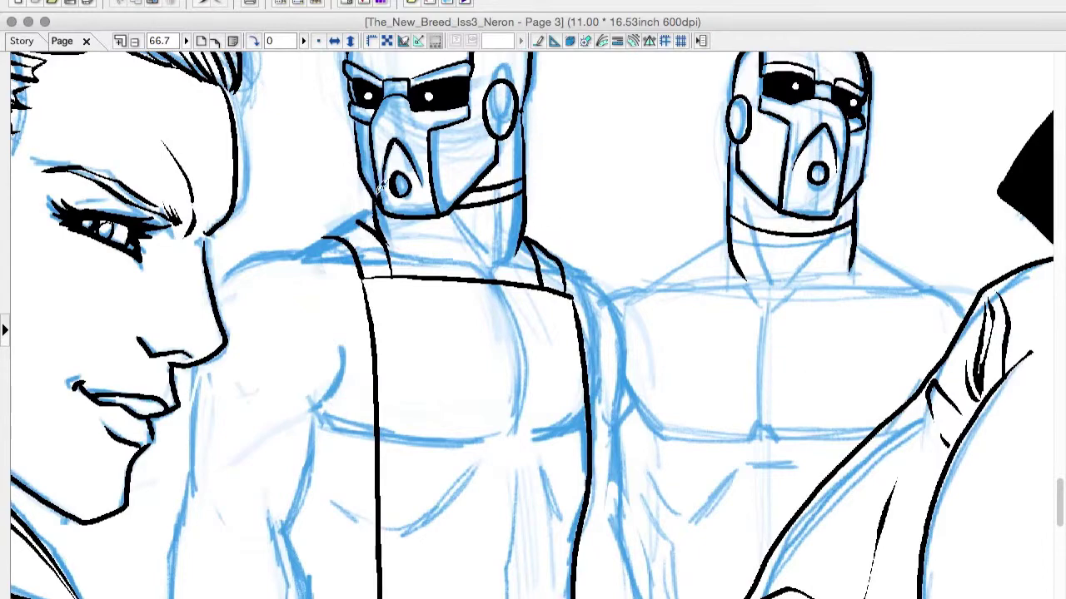
pyautogui.hotkey('ctrl', 'z')
pyautogui.moveTo(233, 251)
pyautogui.mouseDown()
pyautogui.moveTo(346, 241)
pyautogui.moveTo(361, 225)
pyautogui.moveTo(340, 223)
pyautogui.mouseUp()
pyautogui.hotkey('ctrl', 'z')
pyautogui.hotkey('ctrl', 'z')
pyautogui.hotkey('ctrl', '+')
pyautogui.moveTo(274, 301); pyautogui.dragTo(423, 264)
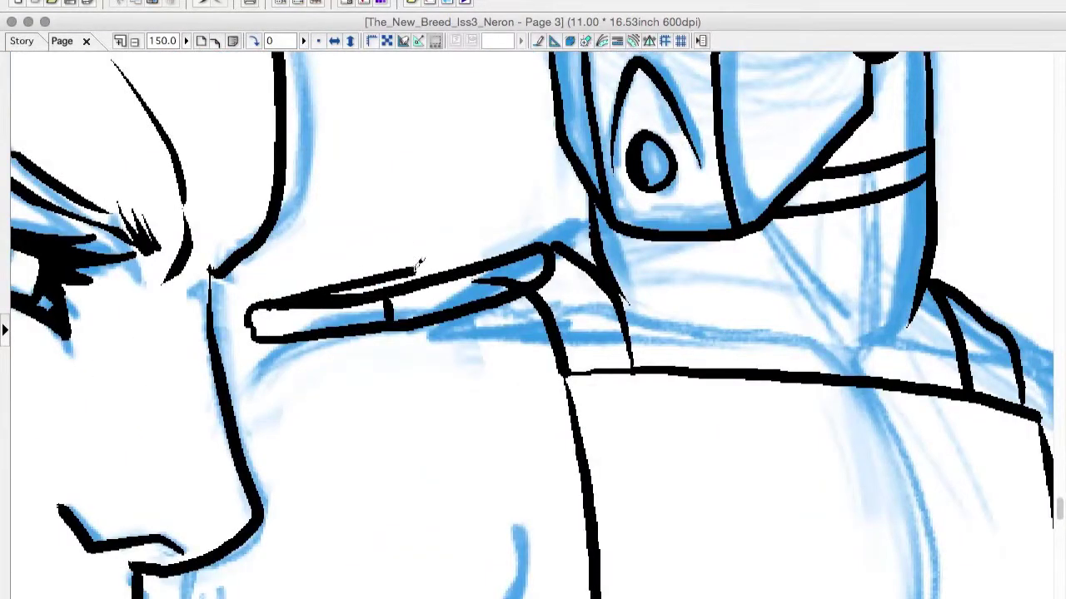
pyautogui.hotkey('ctrl', '-')
pyautogui.hotkey('ctrl', '-')
pyautogui.hotkey('ctrl', '-')
pyautogui.hotkey('ctrl', '+')
pyautogui.hotkey('ctrl', '+')
pyautogui.hotkey('ctrl', '+')
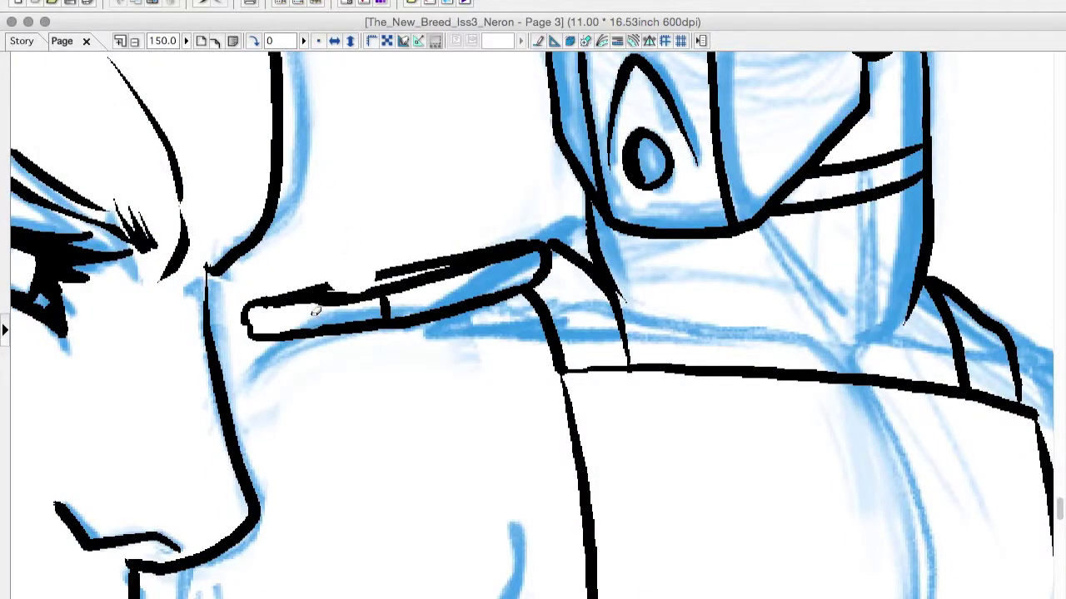
pyautogui.moveTo(341, 277); pyautogui.dragTo(354, 283)
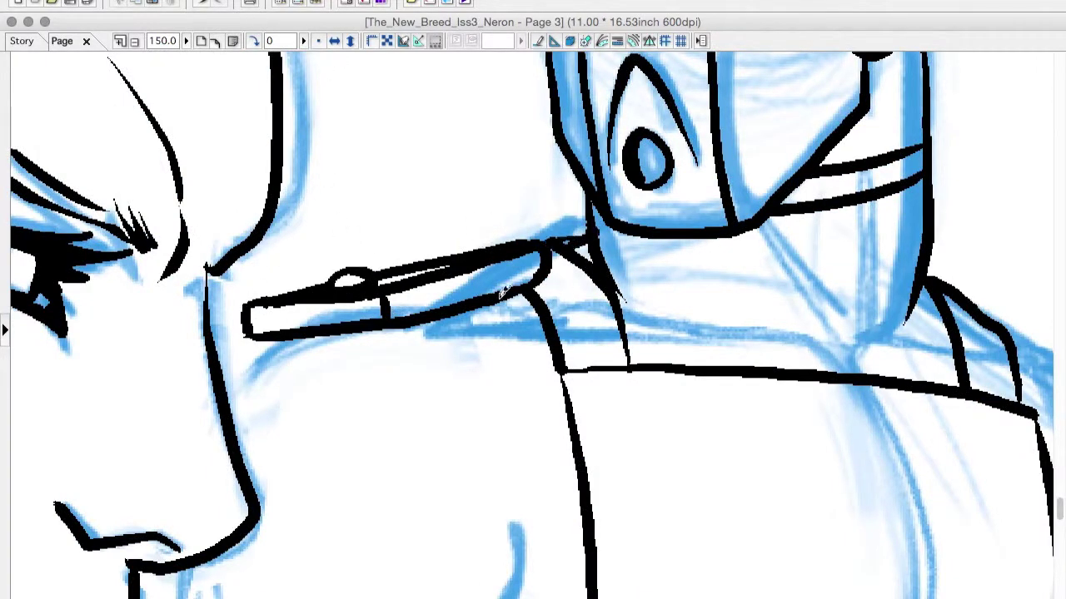
pyautogui.moveTo(501, 291); pyautogui.dragTo(556, 366)
# Step: Ink the arm cuff edge and extend the strap line down the torso
pyautogui.press('Tab')
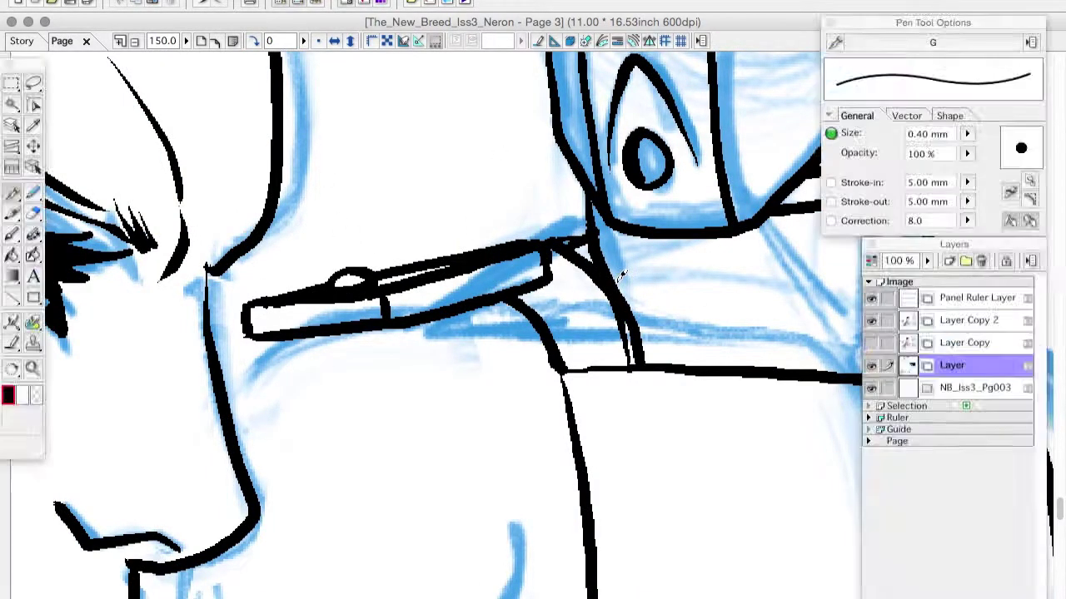
pyautogui.press('Tab')
pyautogui.hotkey('ctrl', '-')
pyautogui.scroll(-5, 582, 341)
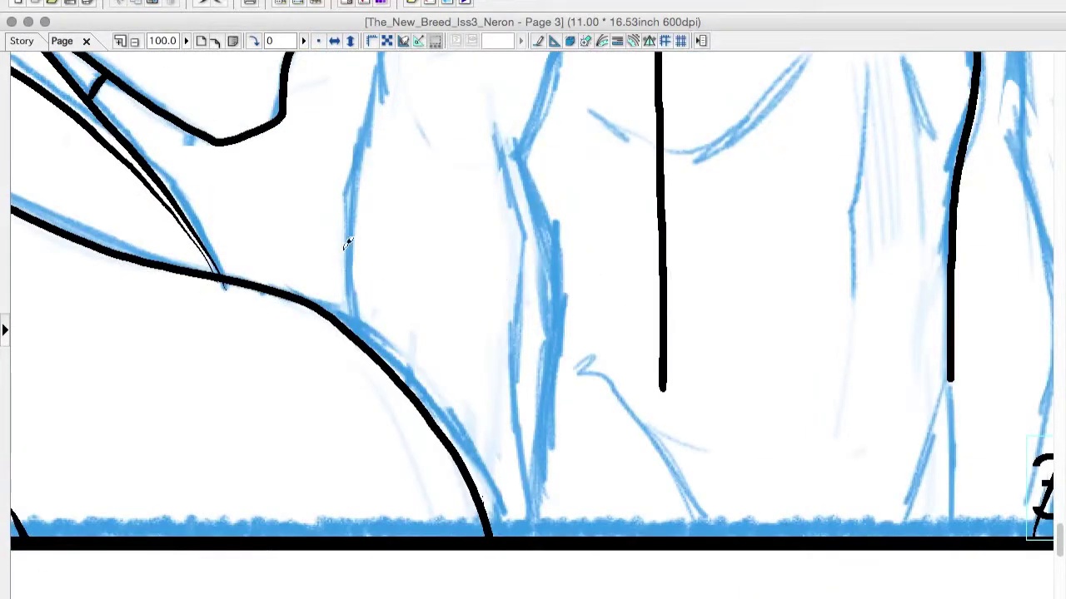
pyautogui.moveTo(345, 248); pyautogui.dragTo(333, 312)
pyautogui.moveTo(523, 248)
pyautogui.mouseDown()
pyautogui.moveTo(537, 283)
pyautogui.moveTo(516, 533)
pyautogui.mouseUp()
pyautogui.moveTo(343, 252); pyautogui.dragTo(525, 250)
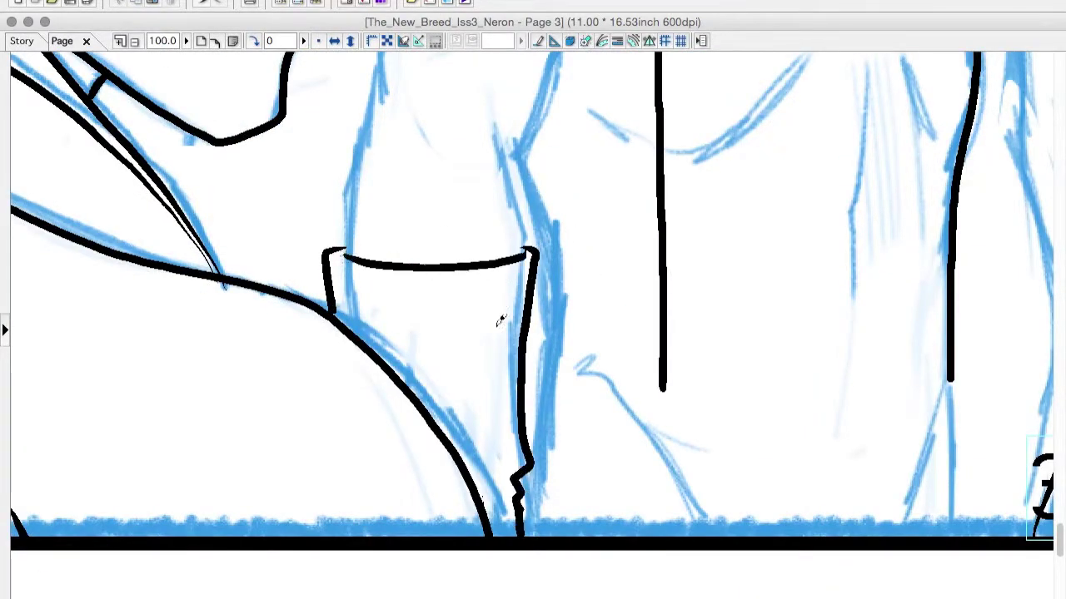
pyautogui.click(348, 245)
pyautogui.moveTo(352, 243); pyautogui.dragTo(337, 320)
pyautogui.hotkey('ctrl', '-')
pyautogui.scroll(5, 459, 278)
# Step: Outline the arm beside her face, undo the rejected strokes, and thicken the vertical strap
pyautogui.moveTo(489, 119); pyautogui.dragTo(560, 248)
pyautogui.moveTo(430, 218); pyautogui.dragTo(416, 403)
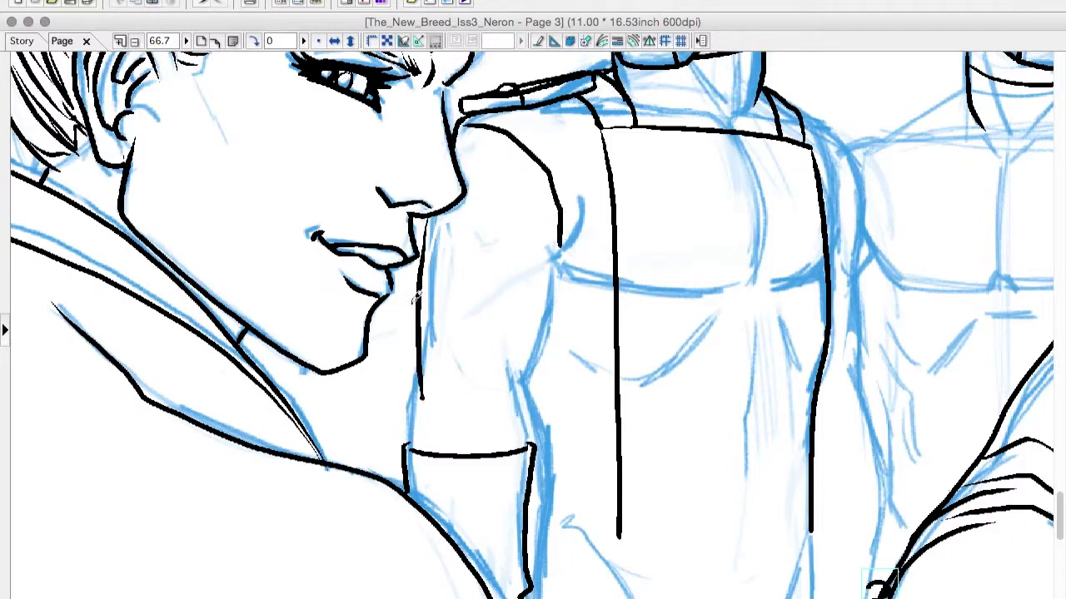
pyautogui.moveTo(415, 310); pyautogui.dragTo(404, 448)
pyautogui.moveTo(556, 250); pyautogui.dragTo(530, 370)
pyautogui.moveTo(542, 326); pyautogui.dragTo(516, 446)
pyautogui.hotkey('ctrl', '+')
pyautogui.moveTo(526, 406); pyautogui.dragTo(527, 250)
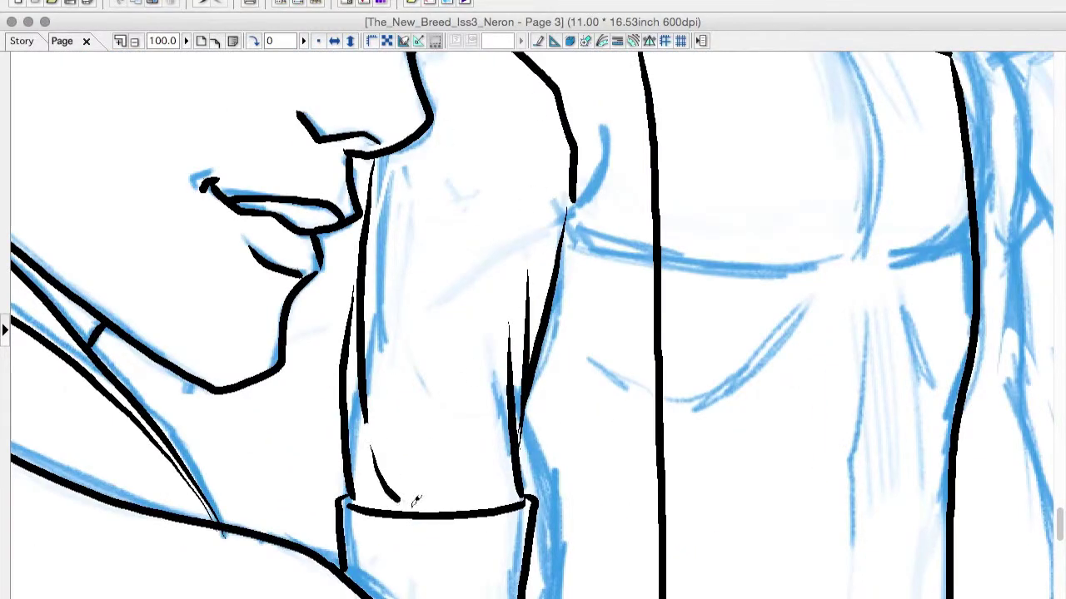
pyautogui.hotkey('ctrl', '-')
pyautogui.hotkey('ctrl', '-')
pyautogui.hotkey('ctrl', '-')
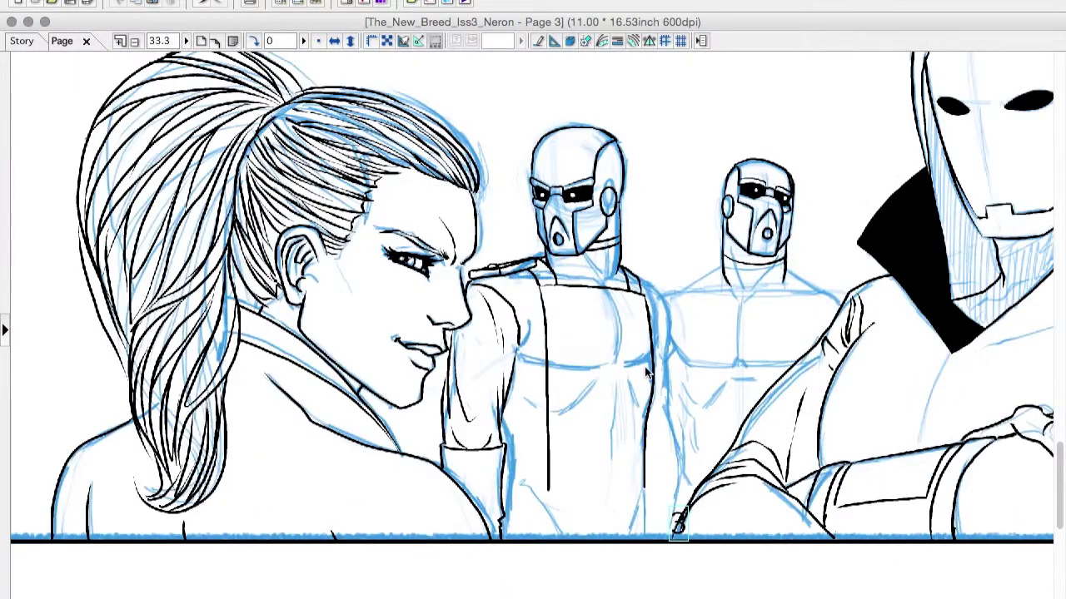
pyautogui.hotkey('ctrl', 'z')
pyautogui.hotkey('ctrl', 'z')
pyautogui.hotkey('ctrl', 'z')
pyautogui.hotkey('ctrl', 'z')
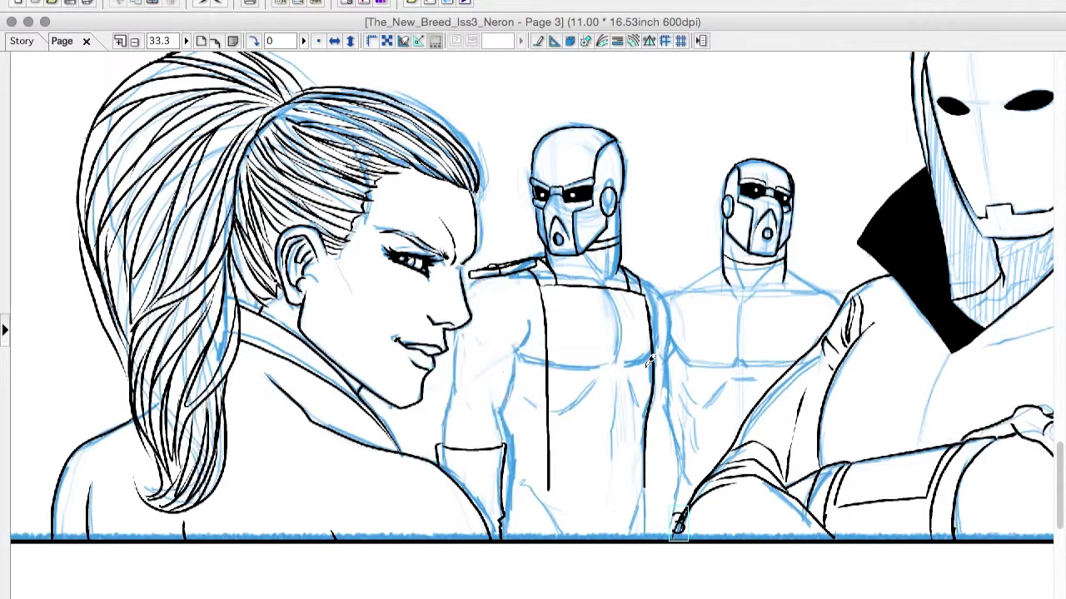
pyautogui.hotkey('ctrl', '+')
pyautogui.hotkey('ctrl', '+')
pyautogui.moveTo(330, 193)
pyautogui.mouseDown()
pyautogui.moveTo(333, 563)
pyautogui.moveTo(366, 175)
pyautogui.moveTo(524, 336)
pyautogui.mouseUp()
pyautogui.hotkey('ctrl', '-')
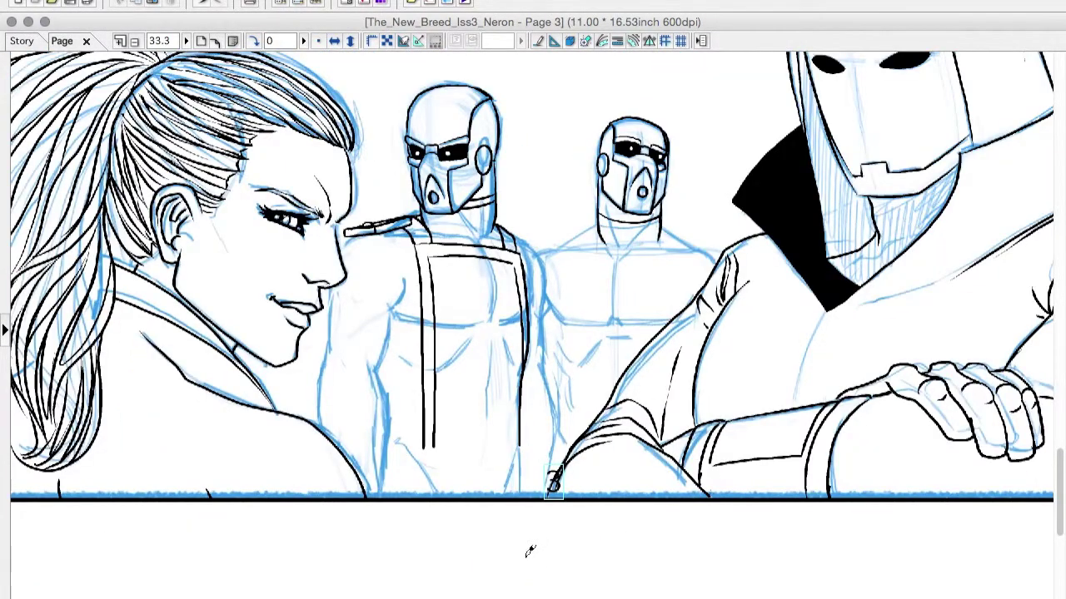
# Step: Ink the left and right edges of the soldier's arm with an inner line
pyautogui.hotkey('ctrl', '+')
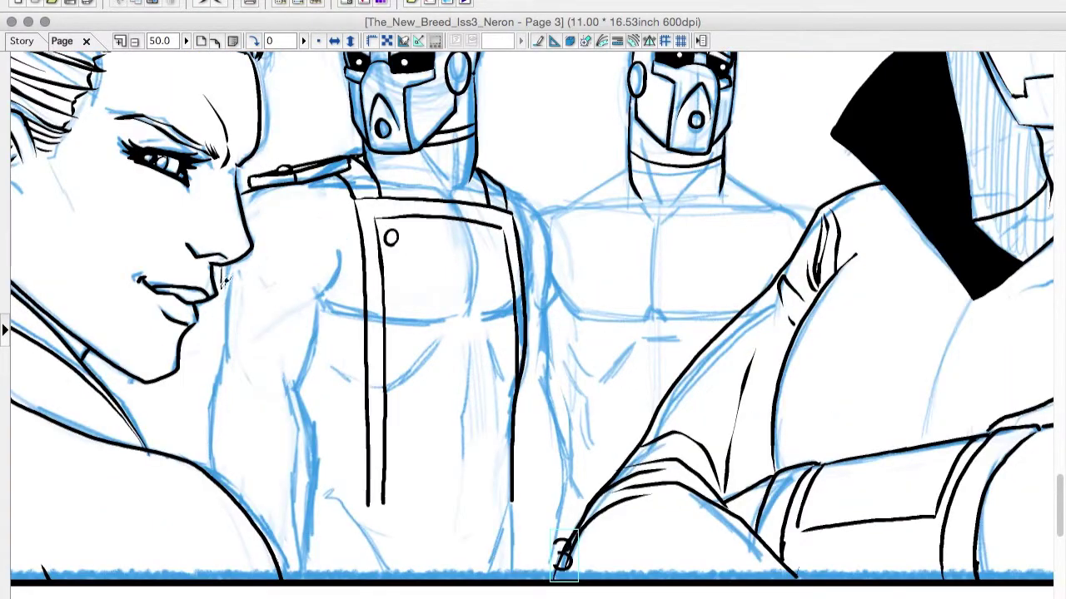
pyautogui.moveTo(223, 275); pyautogui.dragTo(214, 425)
pyautogui.moveTo(318, 325); pyautogui.dragTo(321, 496)
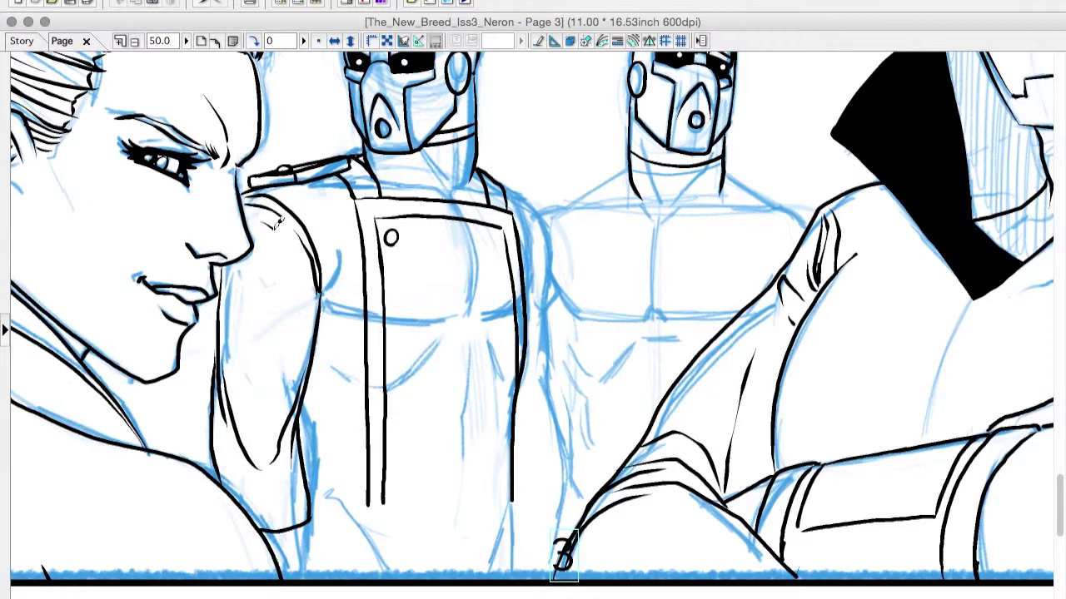
pyautogui.moveTo(241, 268); pyautogui.dragTo(233, 365)
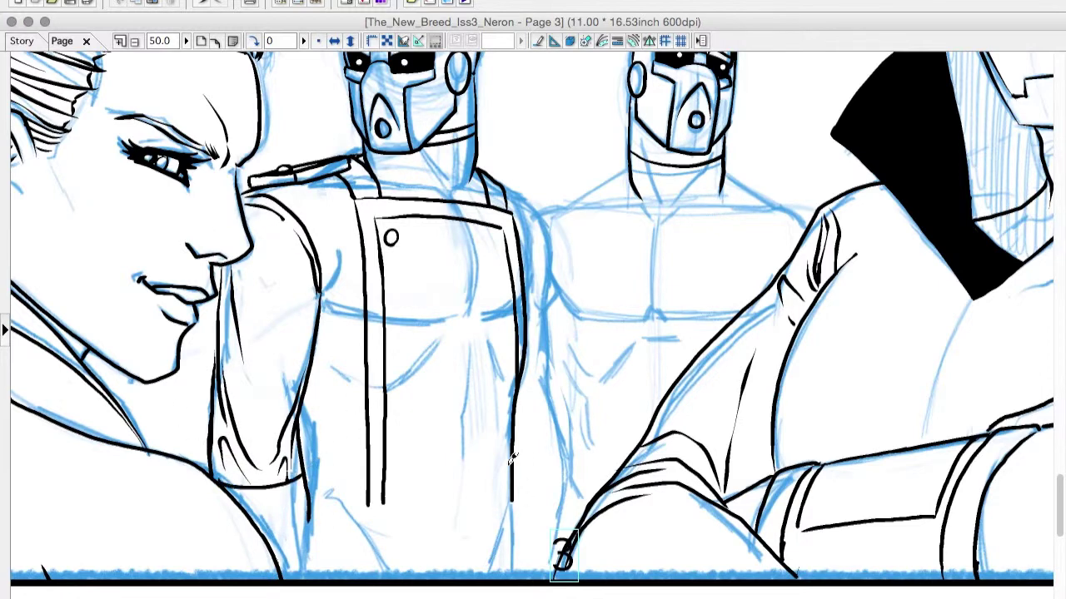
pyautogui.press('super+z')
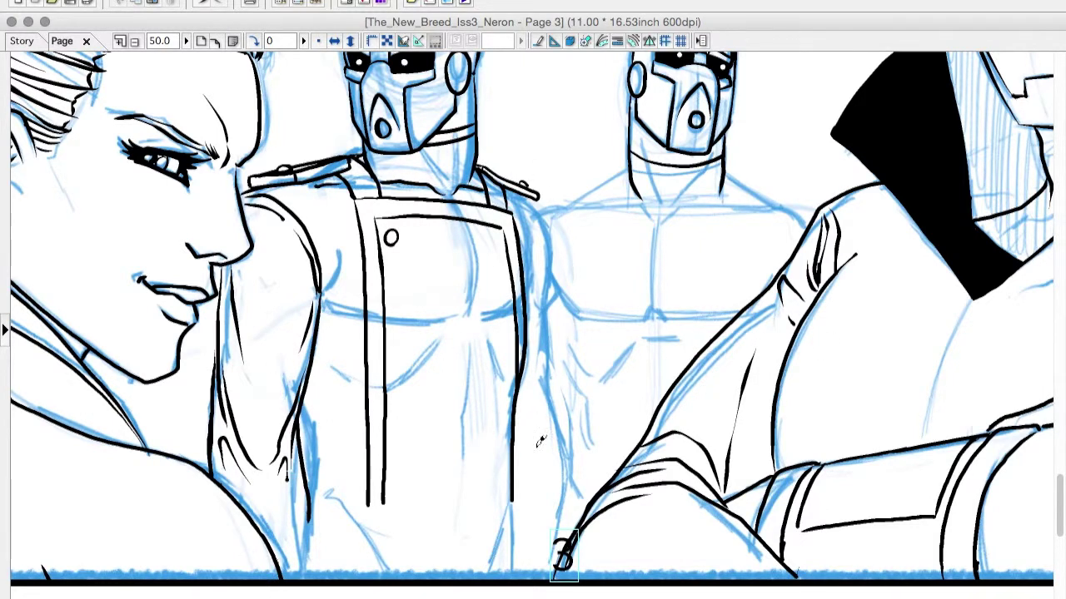
pyautogui.scroll(2, 419, 519)
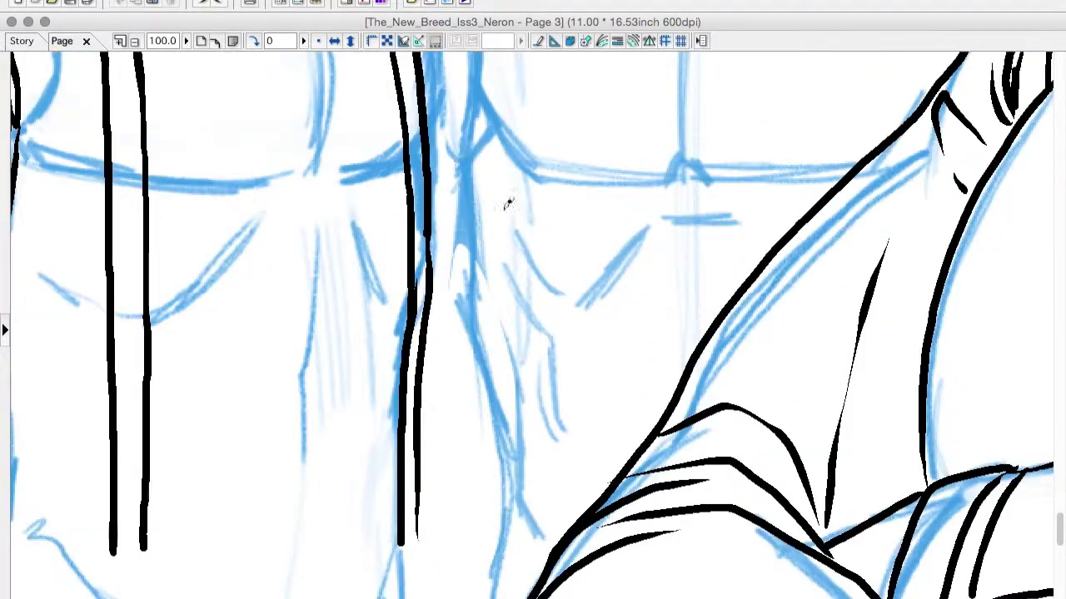
pyautogui.scroll(-3, 567, 276)
pyautogui.press('Tab')
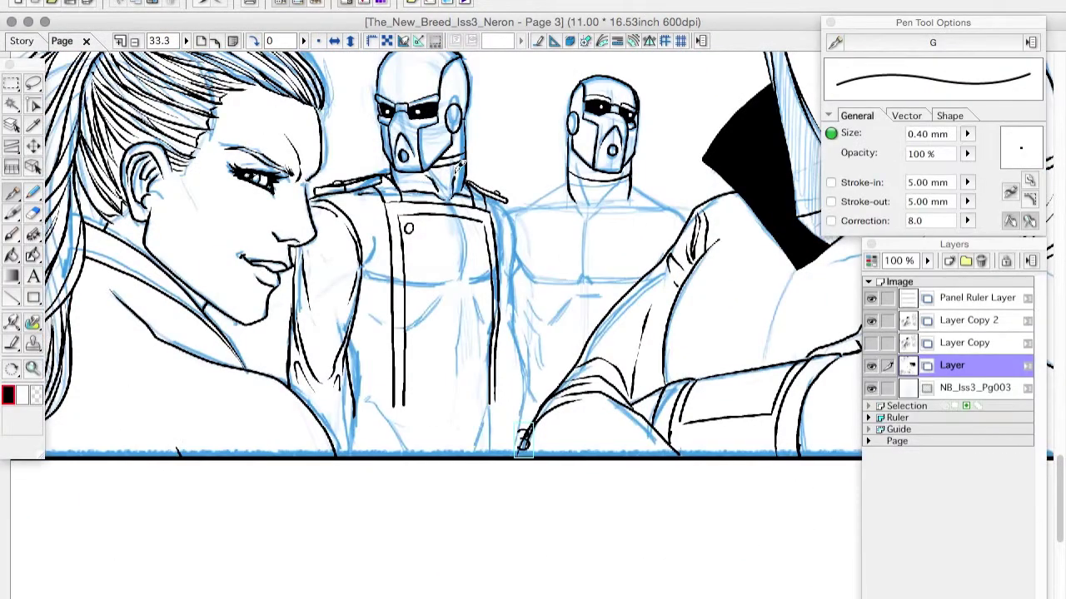
pyautogui.press('Tab')
pyautogui.scroll(1, 941, 225)
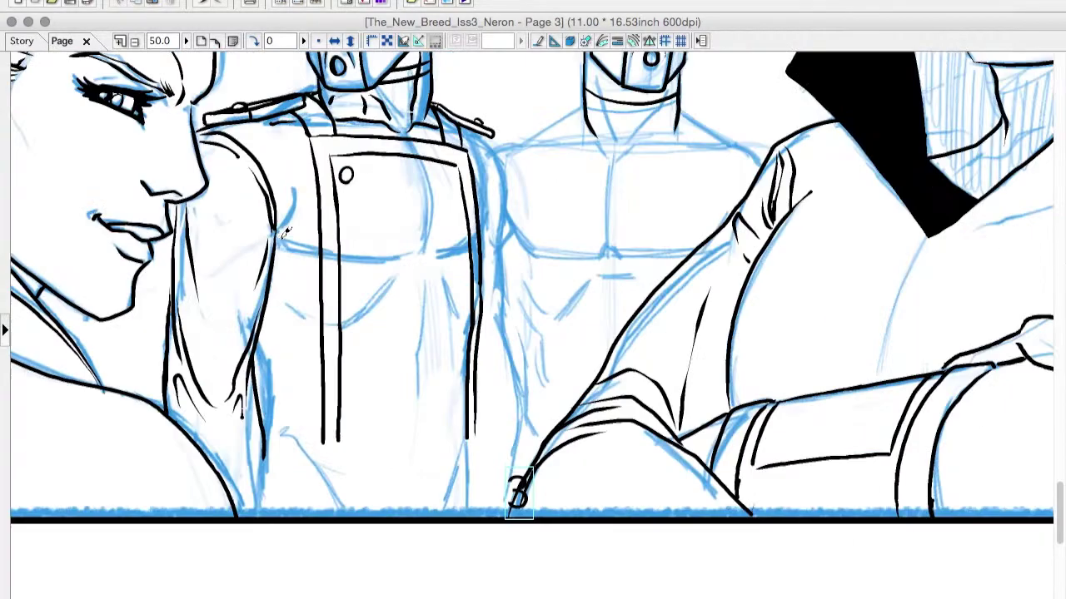
# Step: Close the arm's bottom with a curve and hide the blue sketch layer
pyautogui.moveTo(194, 430); pyautogui.dragTo(266, 436)
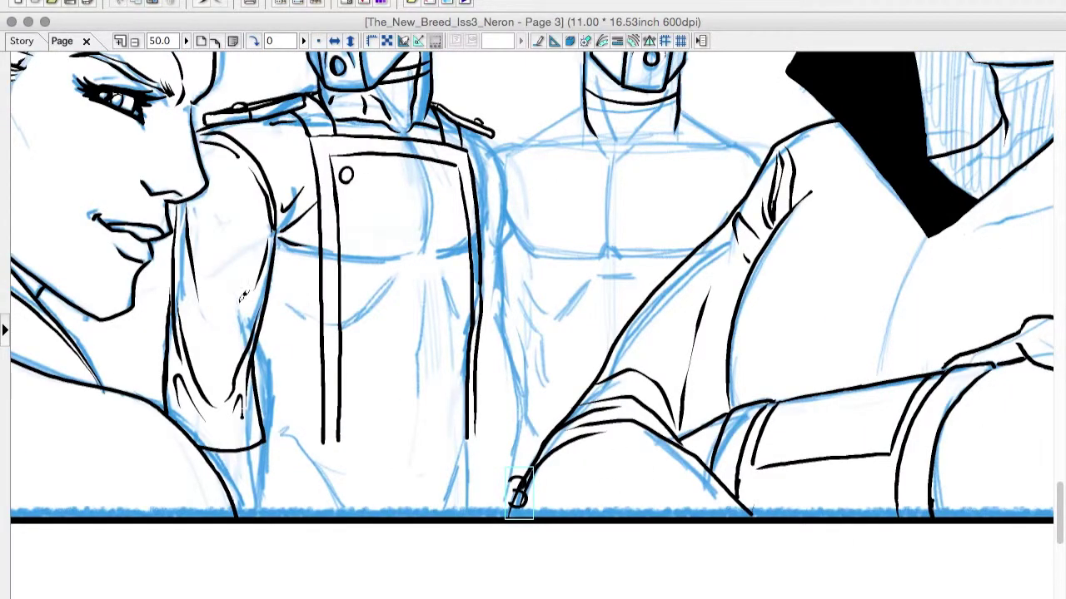
pyautogui.press('Tab')
pyautogui.click(871, 388)
pyautogui.hotkey('ctrl', '-')
pyautogui.hotkey('ctrl', '-')
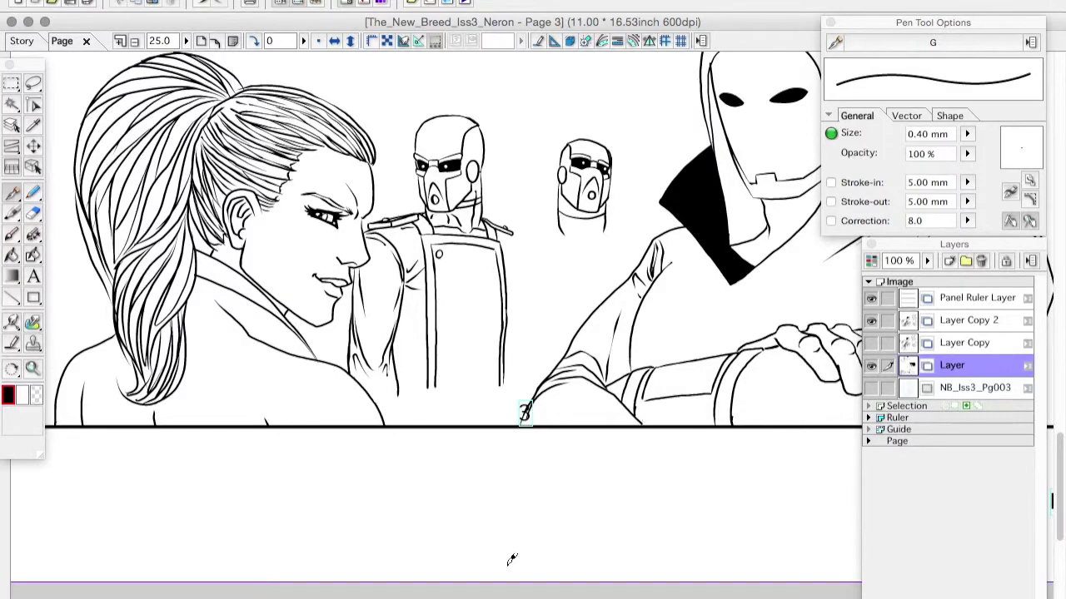
# Step: Ink the bottom hem line between the vest's long vertical strap lines
pyautogui.scroll(3, 380, 234)
pyautogui.scroll(-5, 761, 452)
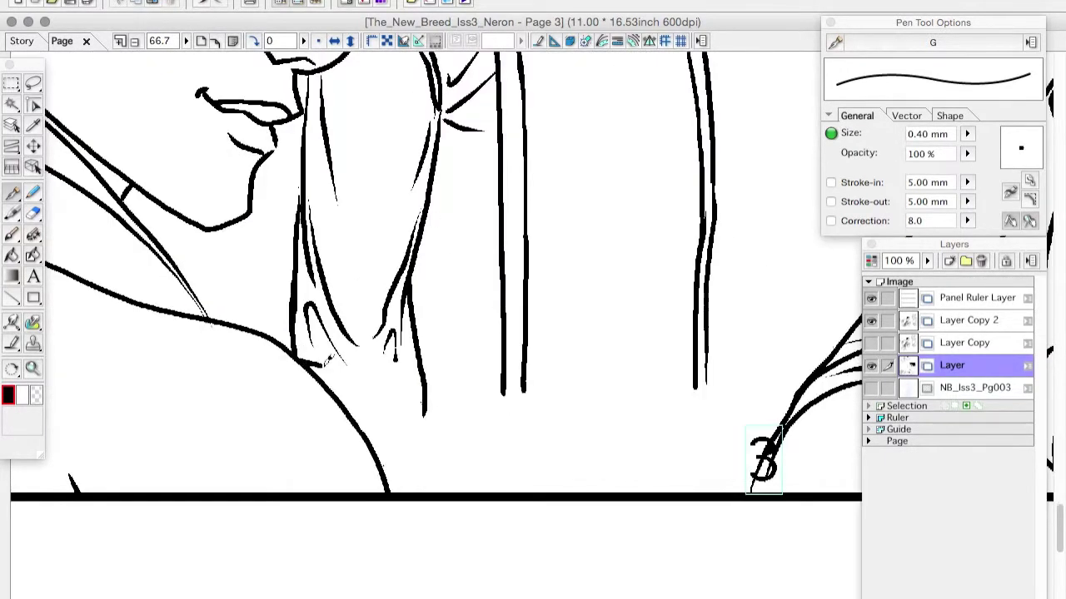
pyautogui.scroll(-3, 761, 452)
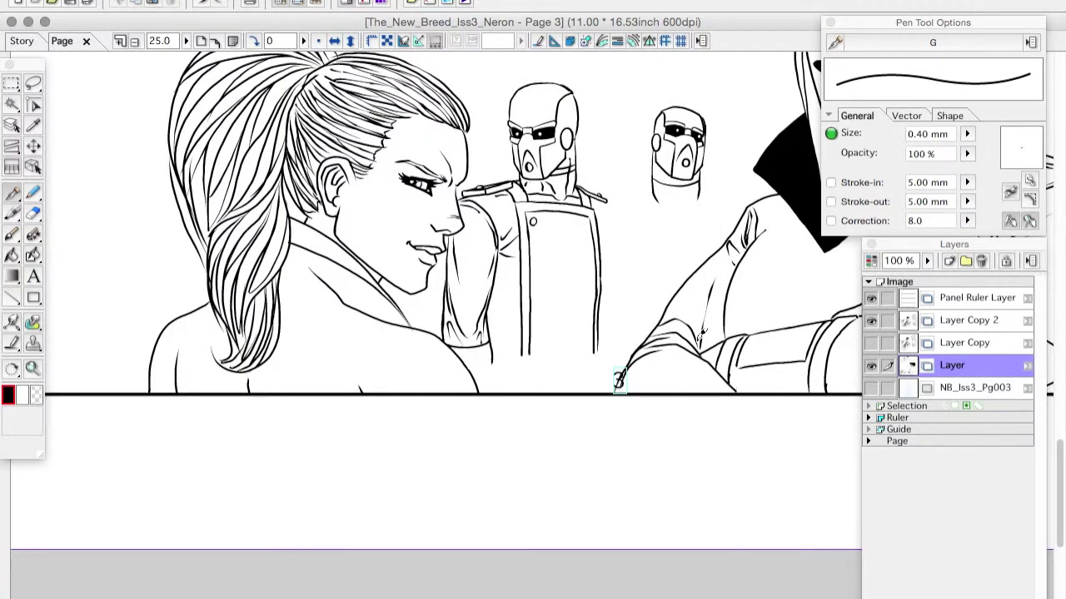
pyautogui.press('Tab')
pyautogui.scroll(2, 619, 379)
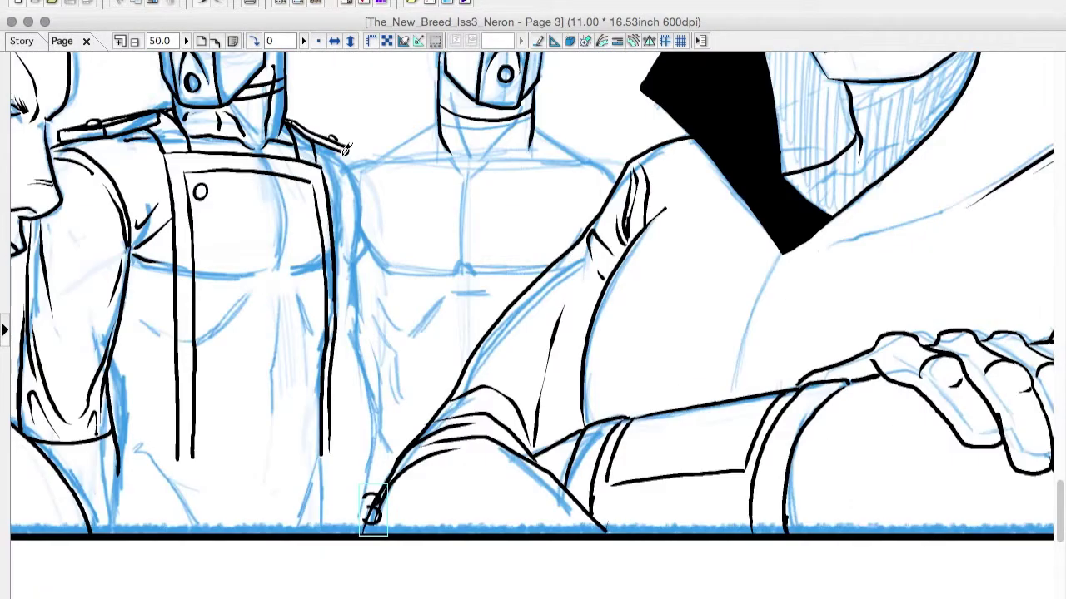
pyautogui.hscroll(-3, 533, 295)
pyautogui.scroll(-1, 533, 296)
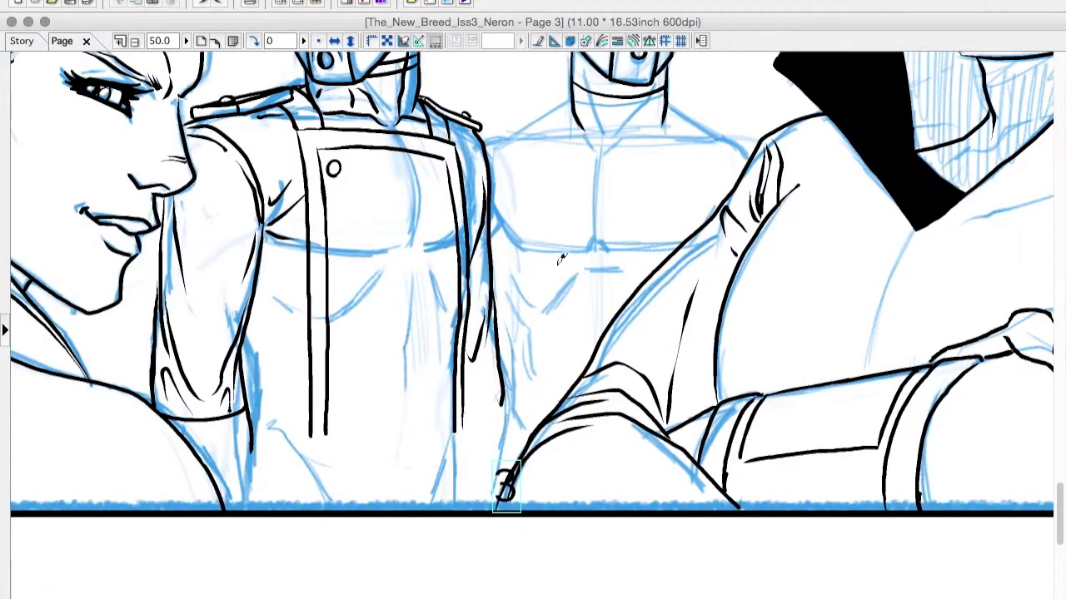
pyautogui.scroll(3, 561, 259)
pyautogui.scroll(-2, 571, 395)
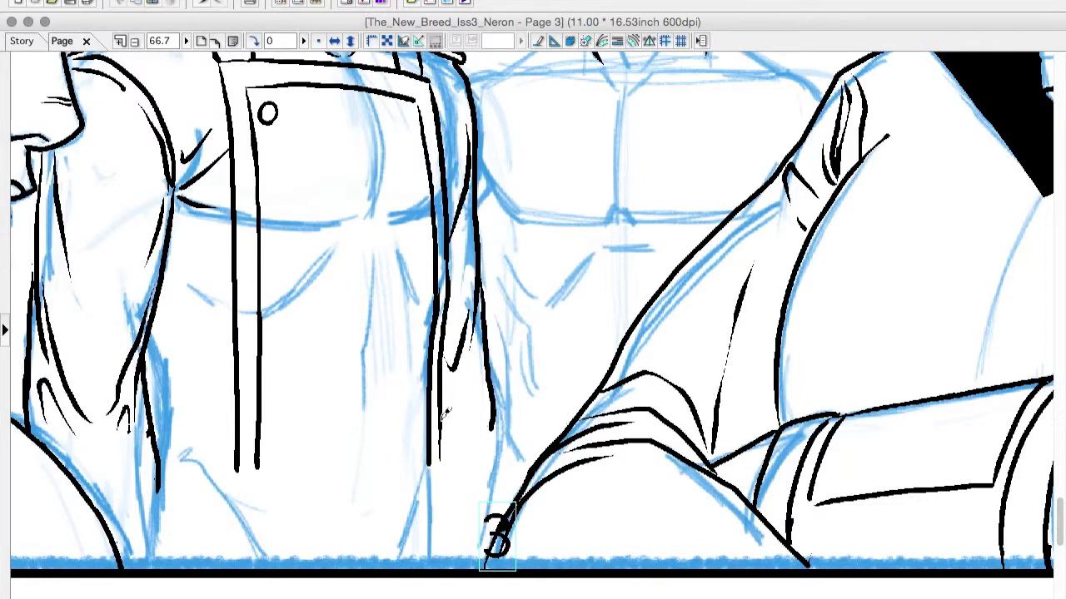
pyautogui.moveTo(444, 420); pyautogui.dragTo(473, 359)
# Step: Show the pencil sketch under the inks, zoom in on the torsos and rotate the view a quarter turn
pyautogui.scroll(-2, 500, 328)
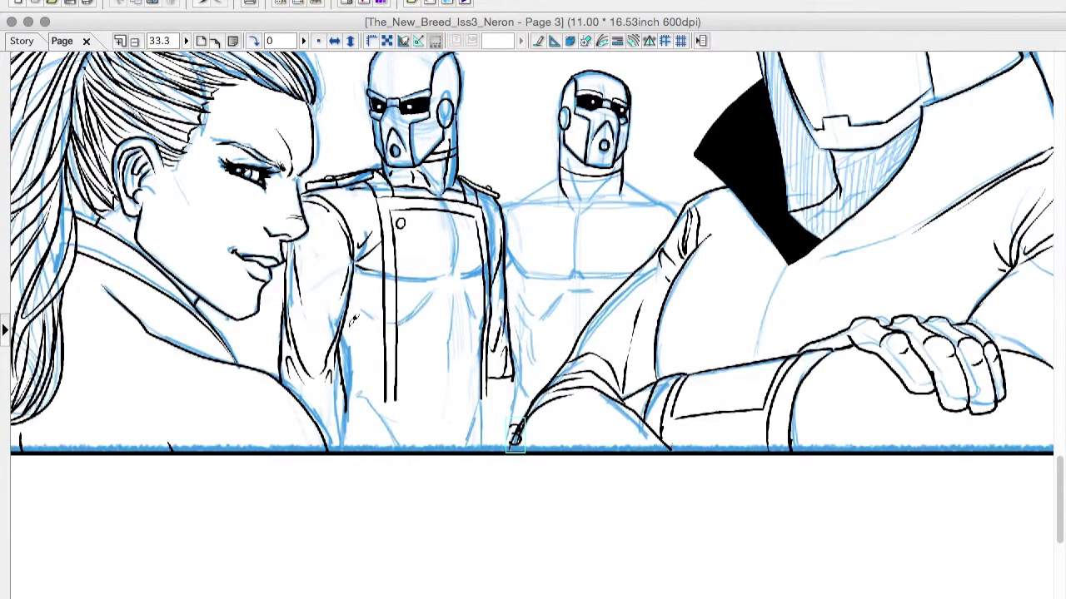
pyautogui.scroll(2, 282, 332)
pyautogui.scroll(-1, 408, 423)
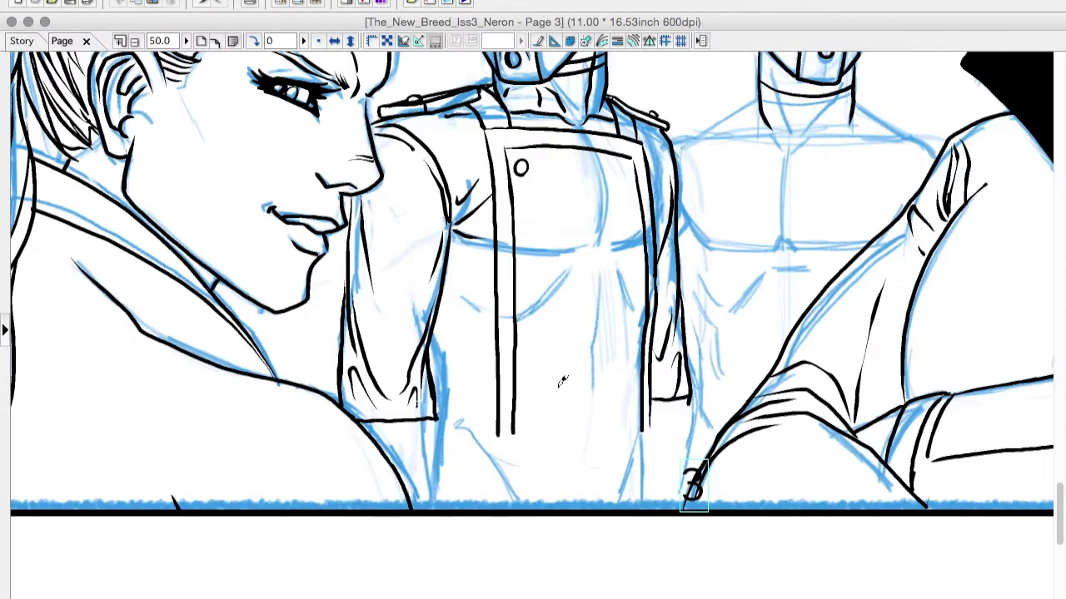
pyautogui.hscroll(3, 561, 380)
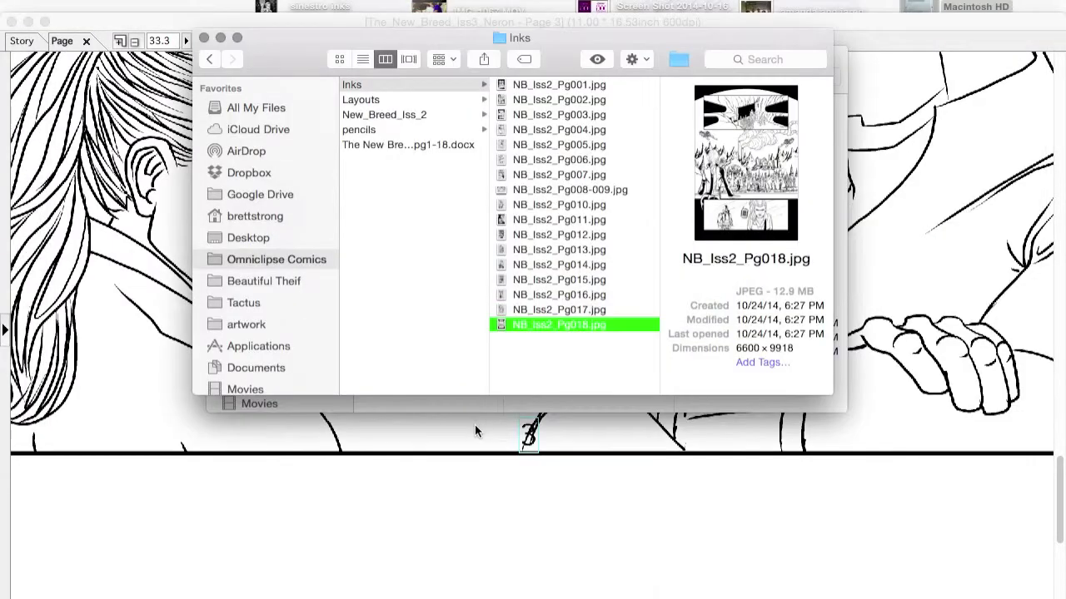
pyautogui.press('space')
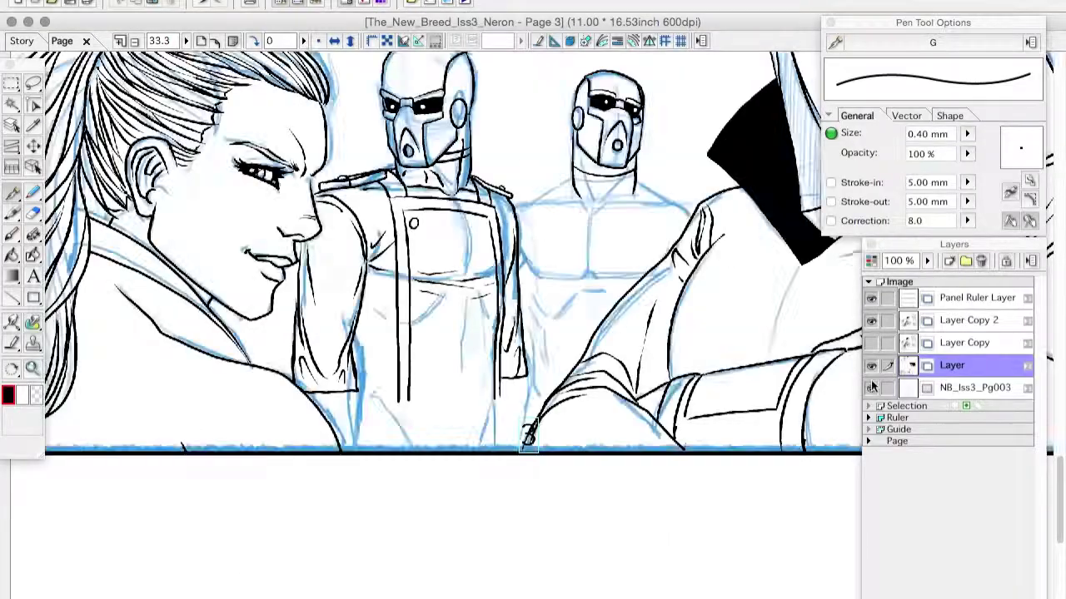
pyautogui.press('super+plus')
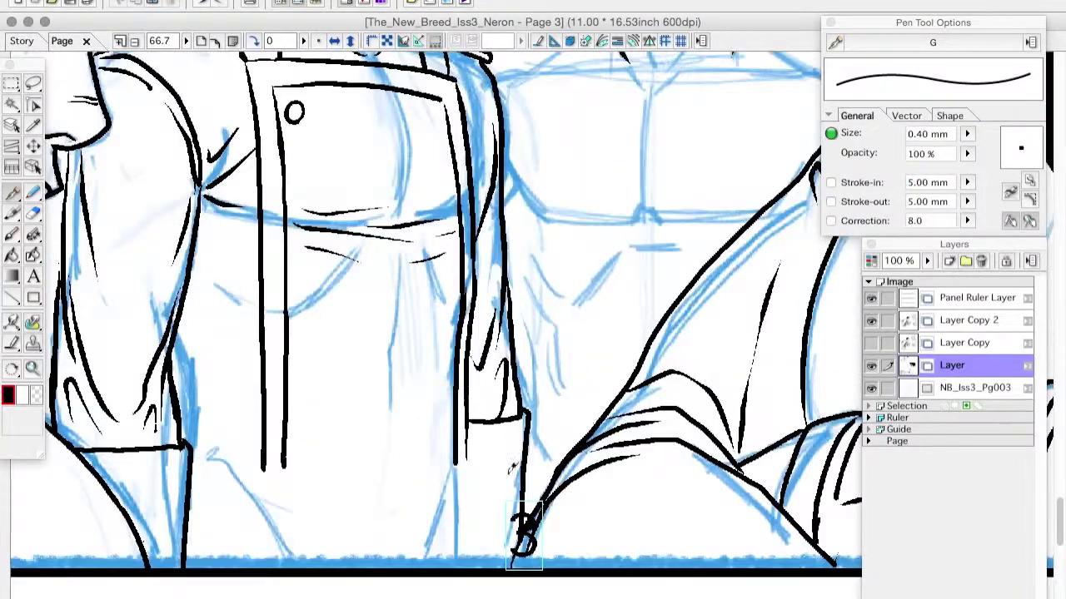
pyautogui.press('^')
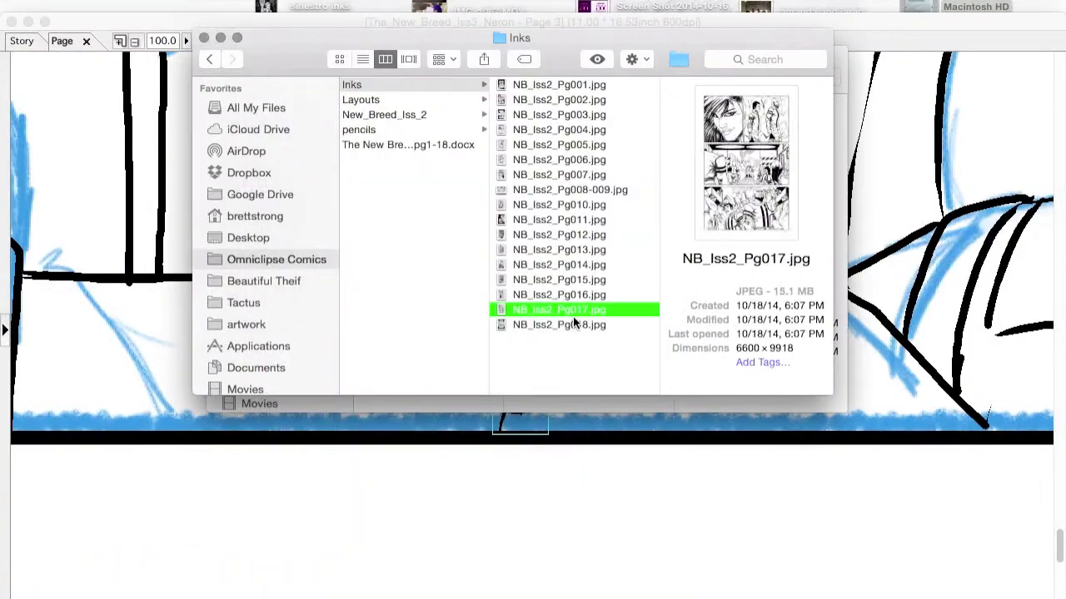
# Step: Ink the square buckle outline and the pouches on either side of it along the belt
pyautogui.press('Up')
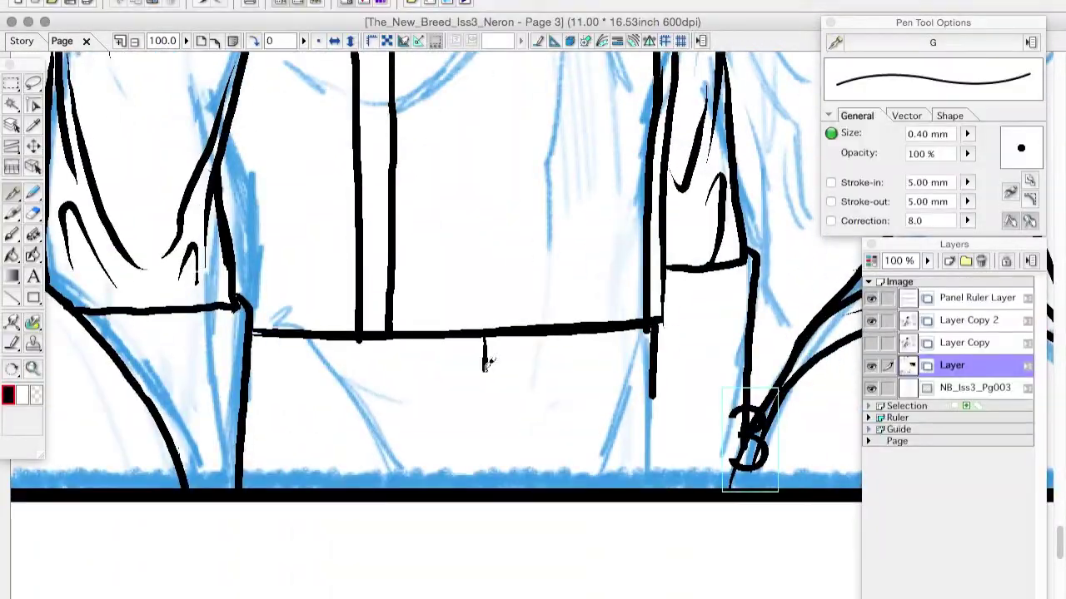
pyautogui.moveTo(483, 337); pyautogui.dragTo(581, 418)
pyautogui.moveTo(581, 343); pyautogui.dragTo(580, 408)
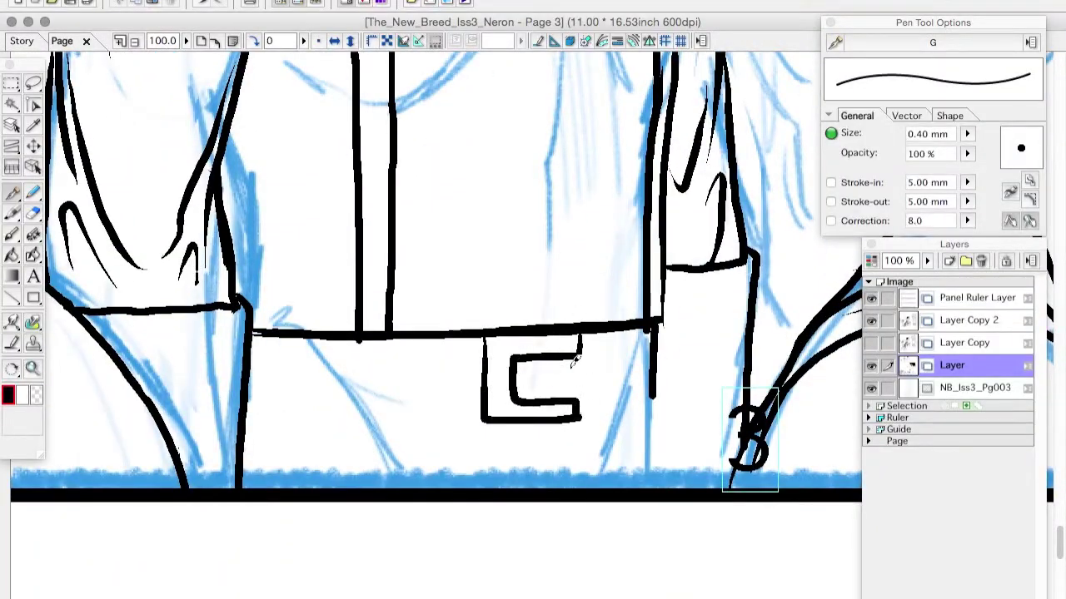
pyautogui.moveTo(583, 371); pyautogui.dragTo(582, 388)
pyautogui.moveTo(360, 339); pyautogui.dragTo(450, 338)
pyautogui.moveTo(258, 336); pyautogui.dragTo(346, 370)
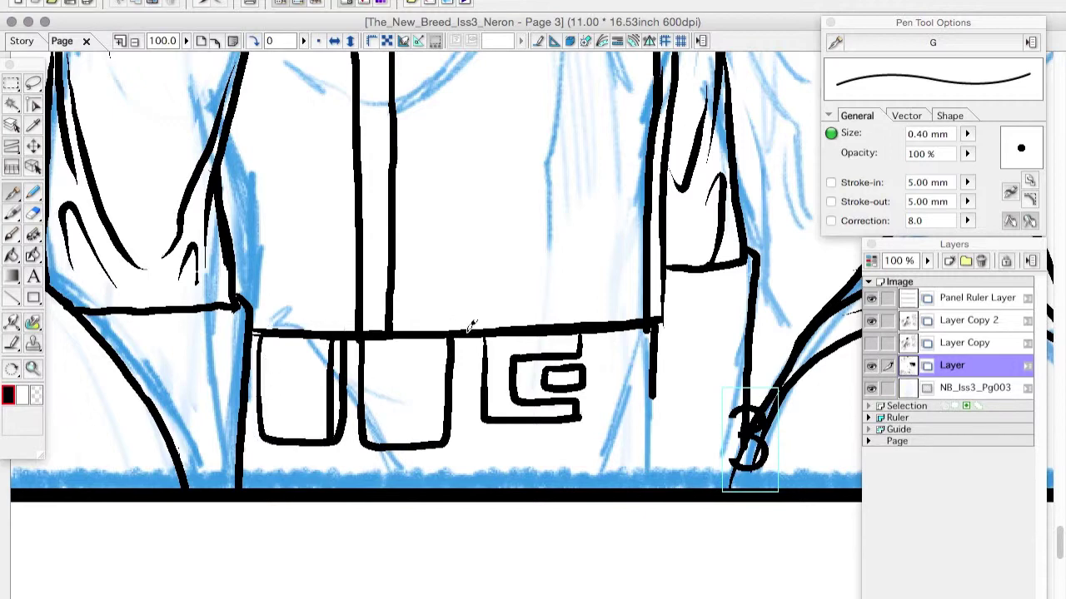
pyautogui.moveTo(596, 337)
pyautogui.mouseDown()
pyautogui.moveTo(656, 437)
pyautogui.moveTo(655, 326)
pyautogui.moveTo(599, 434)
pyautogui.mouseUp()
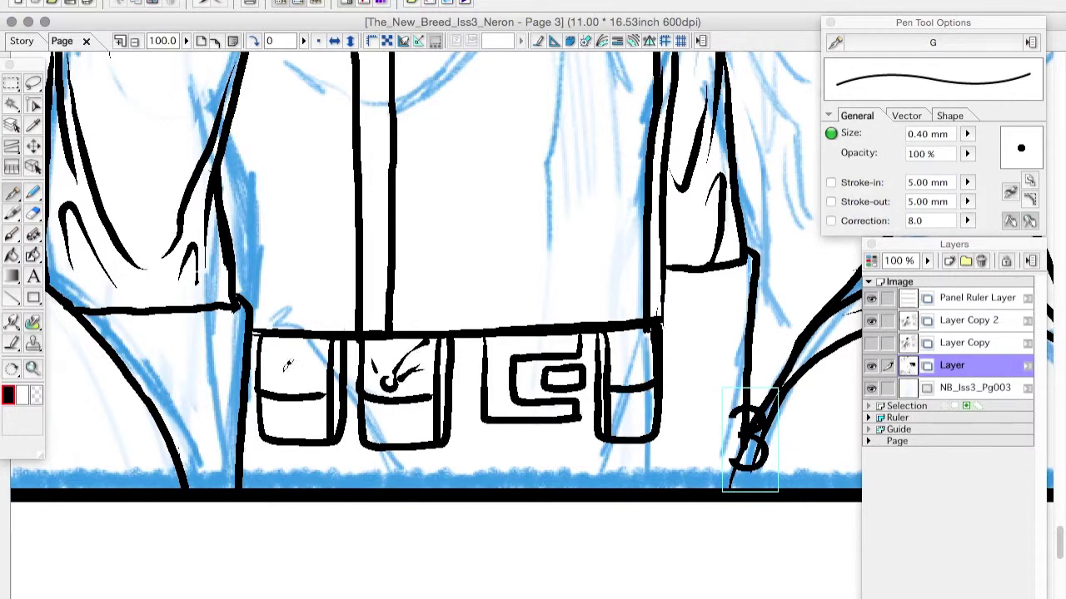
# Step: Fill the belt buckle solid black
pyautogui.click(317, 39)
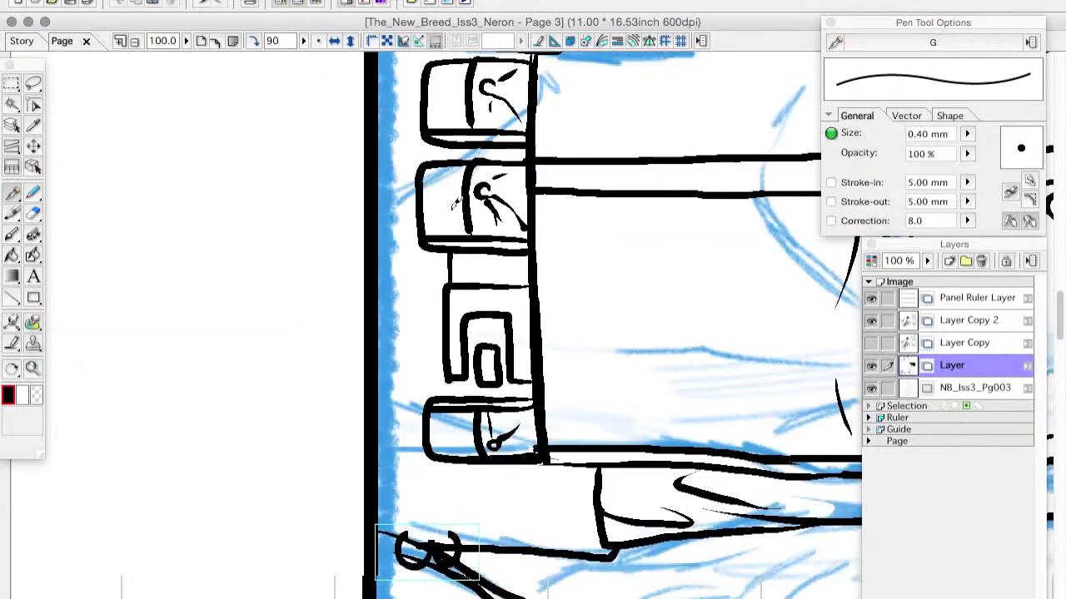
pyautogui.scroll(3, 458, 141)
pyautogui.scroll(-3, 458, 141)
pyautogui.press('-')
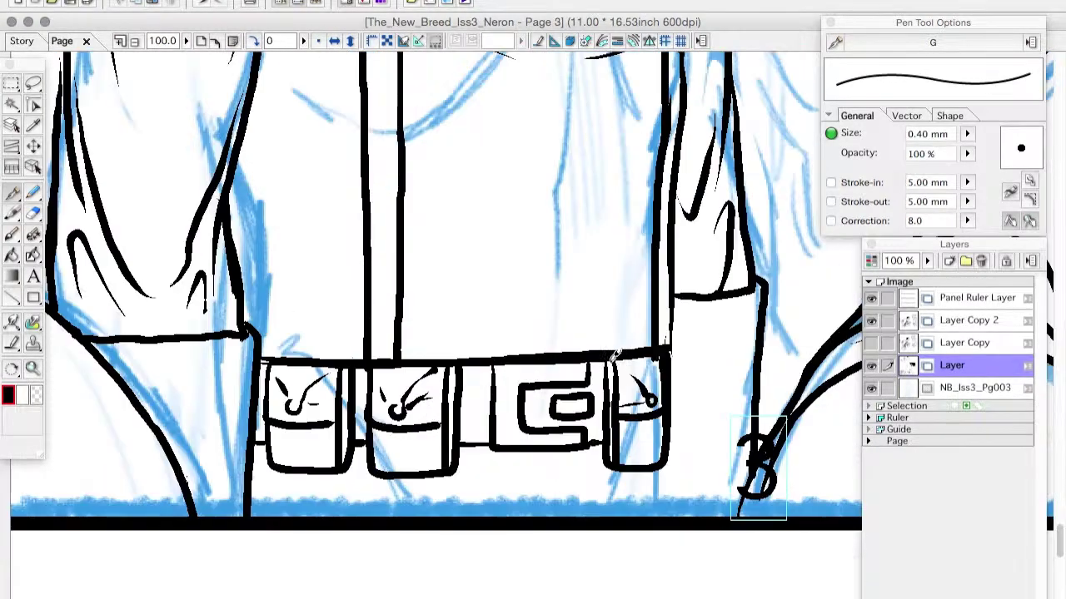
pyautogui.press('g')
pyautogui.click(589, 413)
# Step: Add flap lines to the belt pouches and hide the pencil sketch to check the inks
pyautogui.press('p')
pyautogui.moveTo(655, 468); pyautogui.dragTo(725, 491)
pyautogui.moveTo(666, 515); pyautogui.dragTo(733, 450)
pyautogui.scroll(-2, 538, 339)
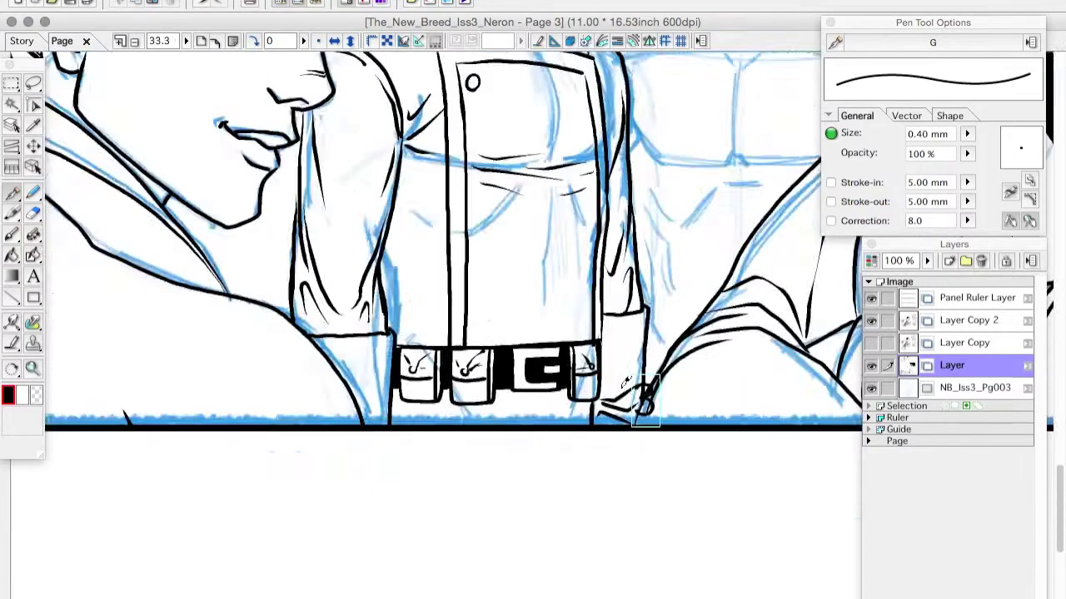
pyautogui.click(871, 388)
# Step: With the pencil sketch visible again, ink the second soldier's vest edges
pyautogui.click(870, 388)
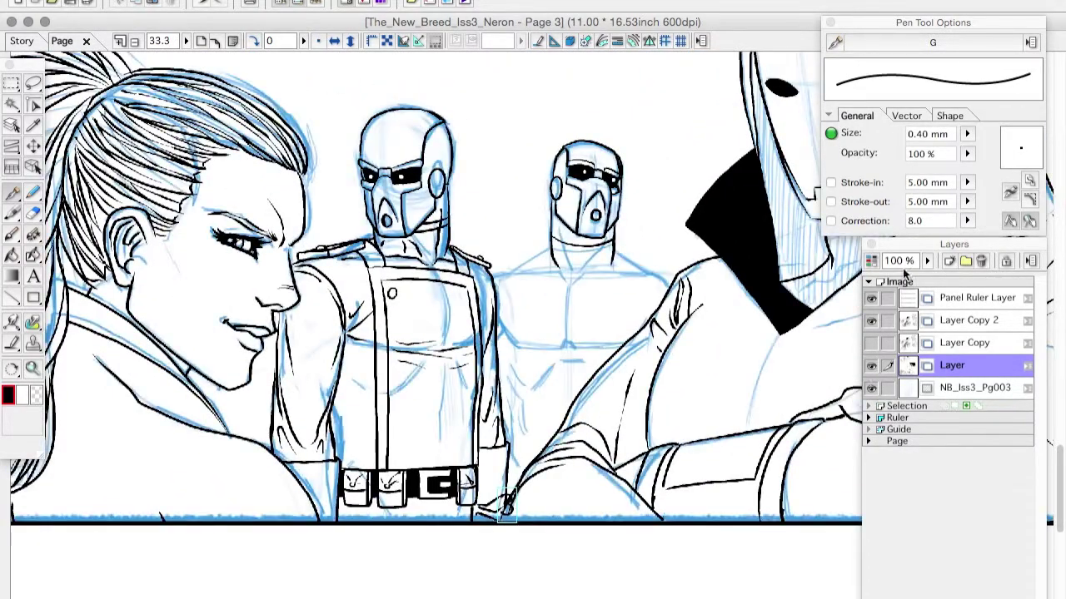
pyautogui.press('Tab')
pyautogui.scroll(4, 544, 483)
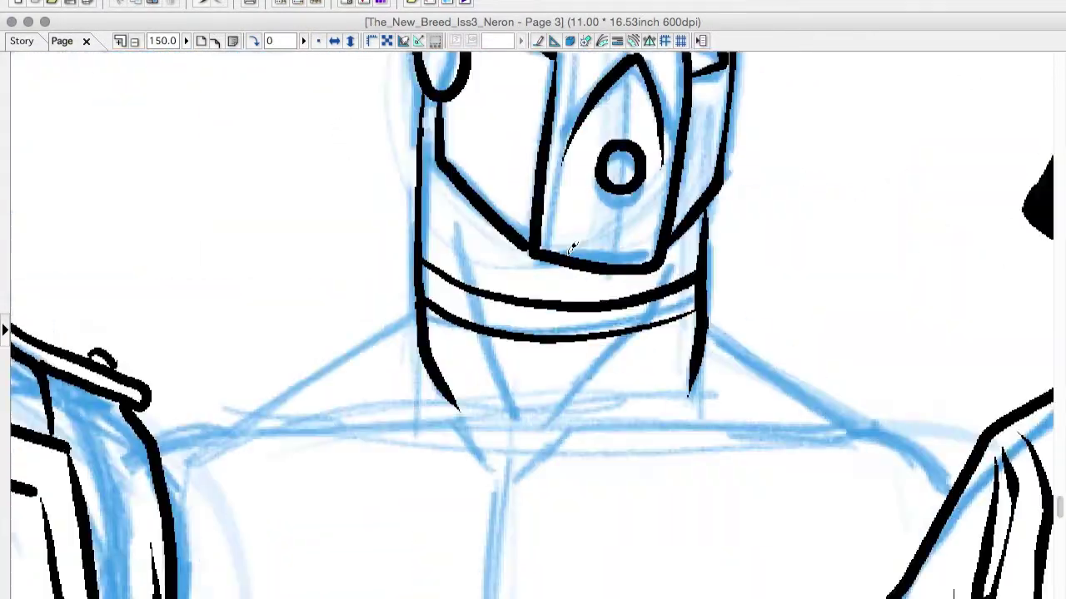
pyautogui.scroll(-3, 571, 322)
pyautogui.scroll(-2, 730, 267)
pyautogui.moveTo(468, 298)
pyautogui.mouseDown()
pyautogui.moveTo(456, 542)
pyautogui.moveTo(573, 289)
pyautogui.moveTo(684, 293)
pyautogui.mouseUp()
pyautogui.scroll(-3, 485, 471)
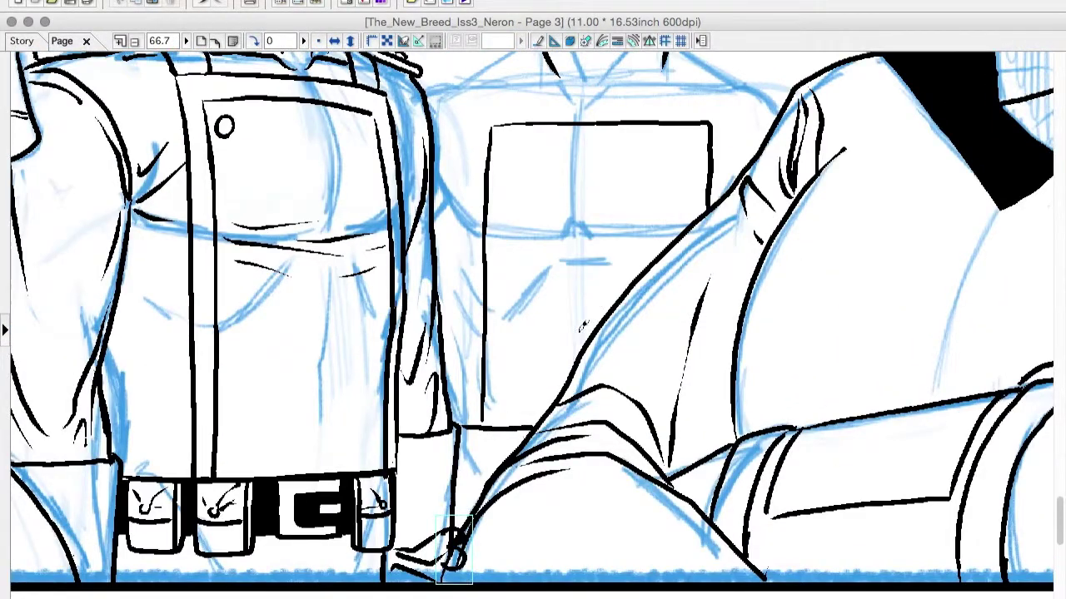
pyautogui.scroll(3, 583, 327)
# Step: Redraw the top edge and left side of the second soldier's chest panel
pyautogui.press('super+z')
pyautogui.moveTo(465, 253); pyautogui.dragTo(643, 250)
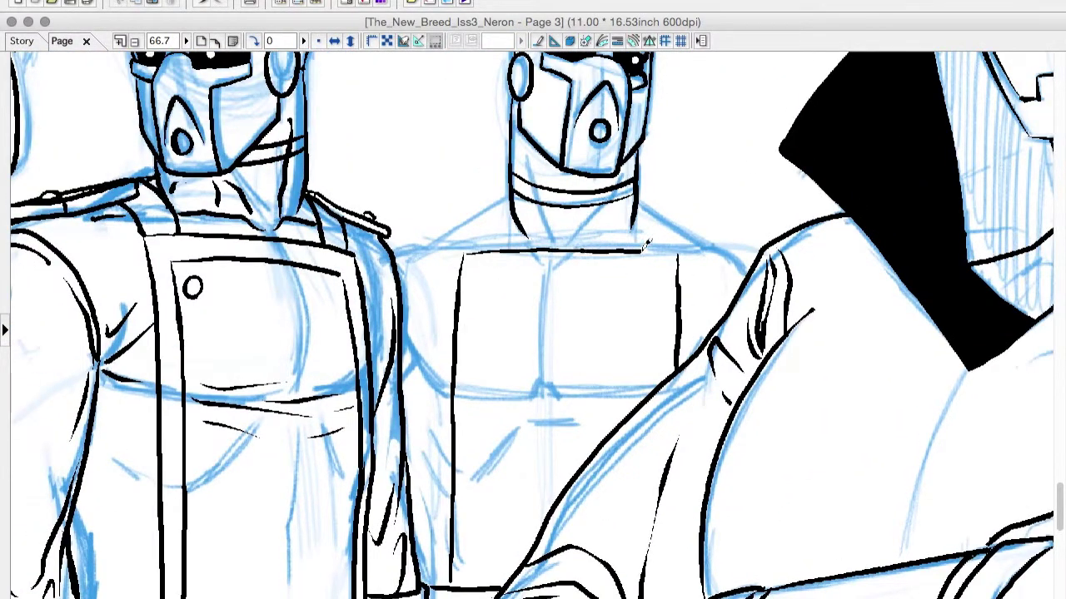
pyautogui.moveTo(481, 276)
pyautogui.mouseDown()
pyautogui.moveTo(471, 388)
pyautogui.moveTo(468, 577)
pyautogui.mouseUp()
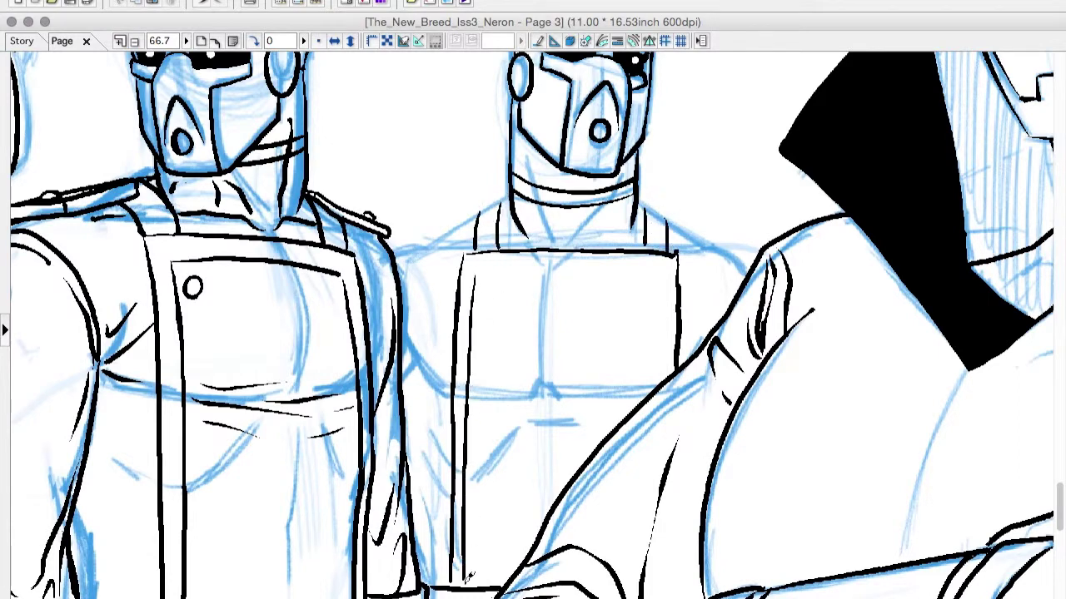
pyautogui.press('super+z')
pyautogui.moveTo(476, 271); pyautogui.dragTo(666, 294)
# Step: Ink the shoulder curve, fold lines by the centre seam and the chest pocket's bottom edge
pyautogui.press('super+equal')
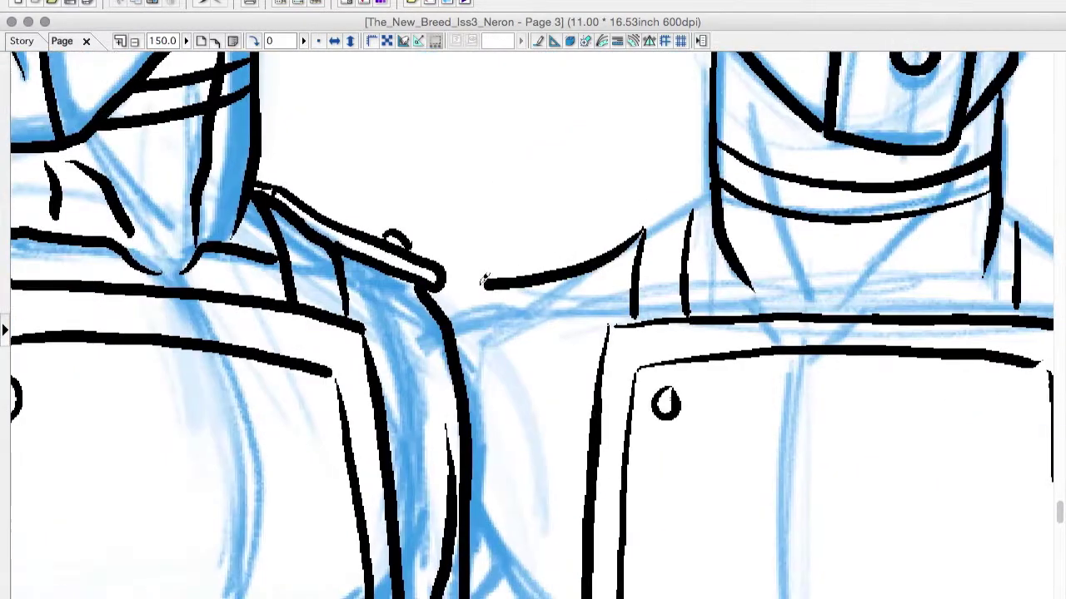
pyautogui.moveTo(641, 227); pyautogui.dragTo(456, 258)
pyautogui.moveTo(481, 292); pyautogui.dragTo(471, 433)
pyautogui.moveTo(560, 353); pyautogui.dragTo(475, 429)
pyautogui.moveTo(475, 437); pyautogui.dragTo(523, 454)
pyautogui.press('super+minus')
pyautogui.press('super+minus')
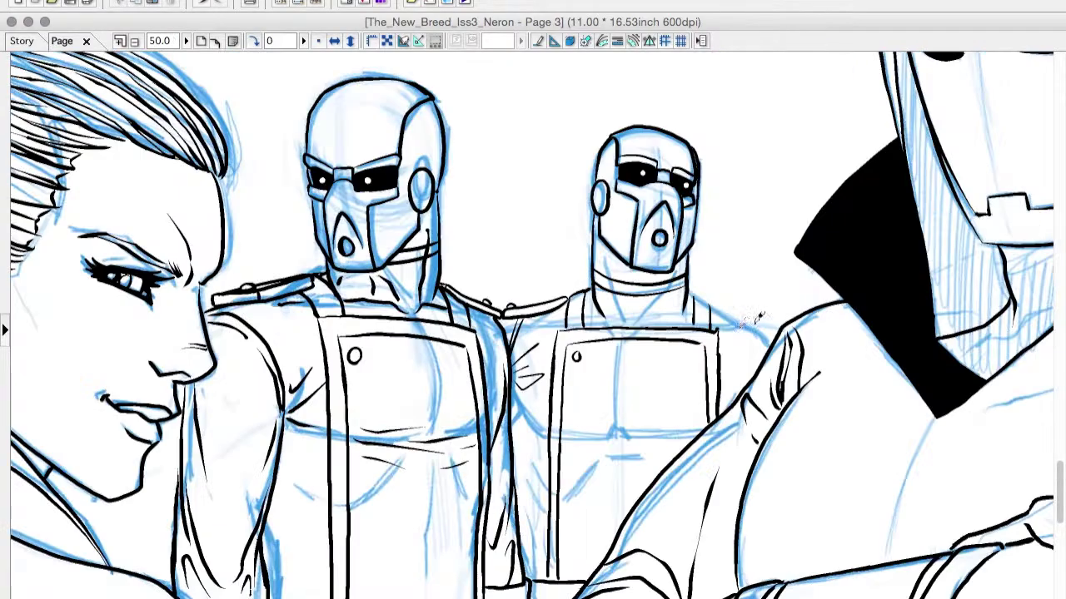
pyautogui.press('super+equal')
# Step: Ink the pocket-bottom lines and the belt pocket edge with a small mark beside it
pyautogui.moveTo(851, 502); pyautogui.dragTo(628, 326)
pyautogui.moveTo(370, 343)
pyautogui.mouseDown()
pyautogui.moveTo(629, 327)
pyautogui.moveTo(556, 379)
pyautogui.mouseUp()
pyautogui.scroll(4, 556, 379)
pyautogui.hscroll(4, 556, 380)
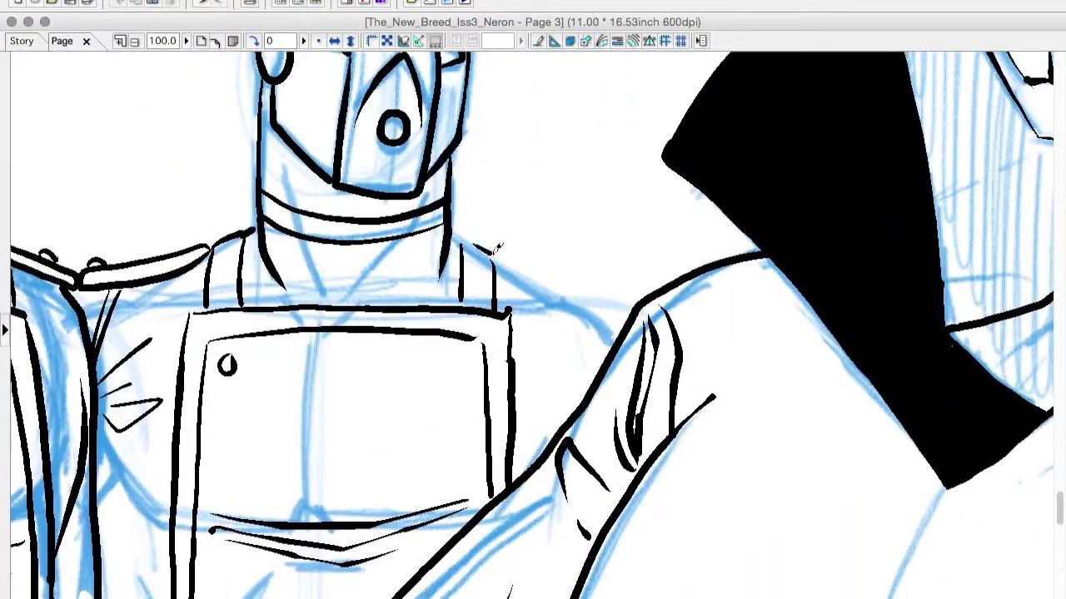
pyautogui.moveTo(491, 248); pyautogui.dragTo(608, 292)
pyautogui.moveTo(474, 238); pyautogui.dragTo(606, 281)
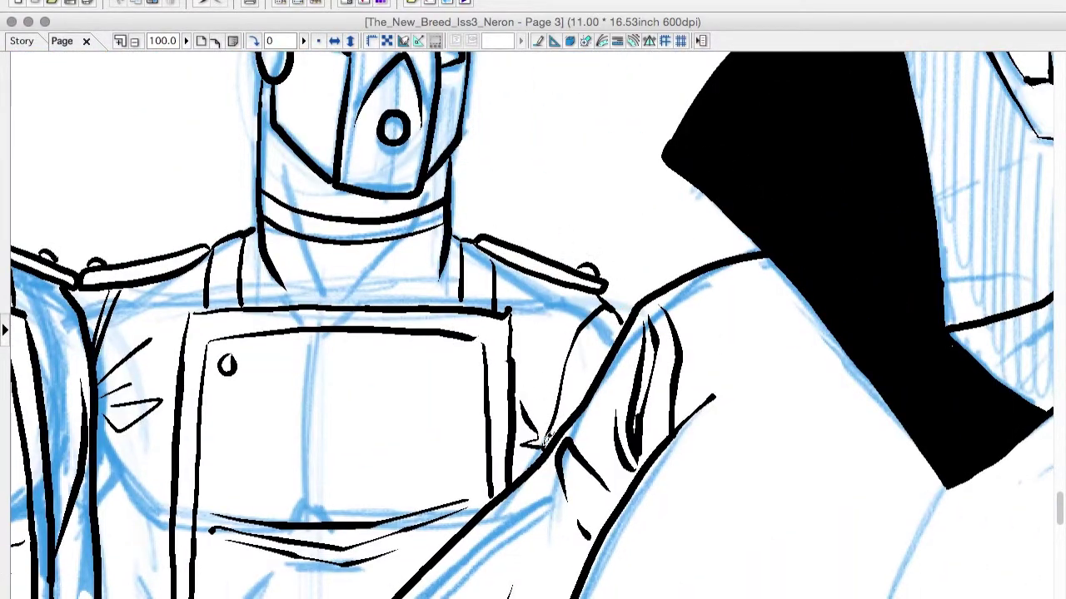
pyautogui.scroll(-10, 544, 439)
pyautogui.hscroll(-1, 545, 439)
pyautogui.moveTo(533, 309); pyautogui.dragTo(537, 384)
pyautogui.moveTo(510, 329); pyautogui.dragTo(498, 342)
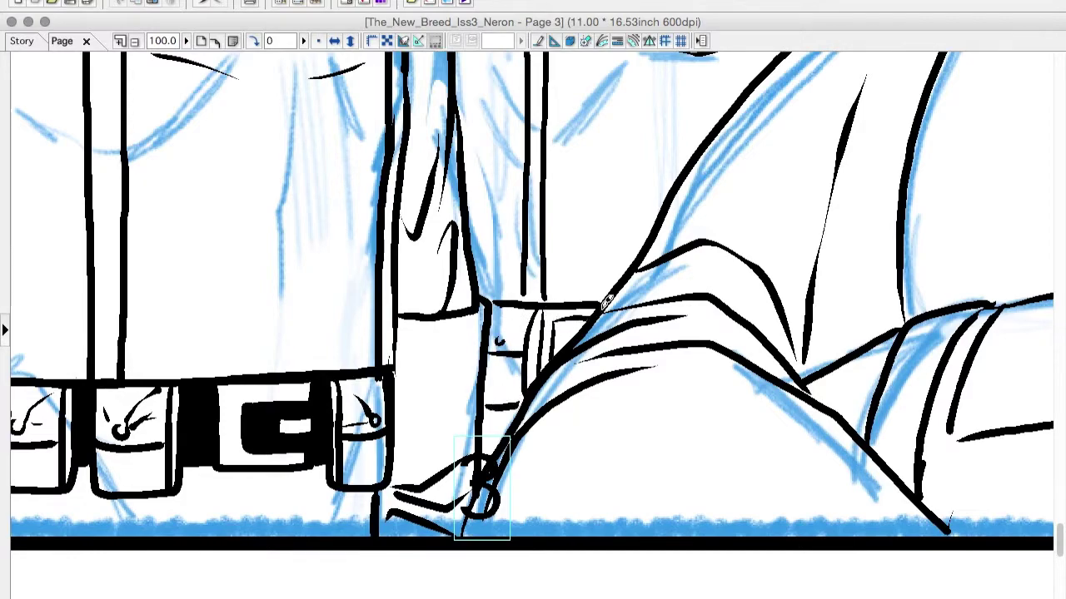
# Step: Ink the second soldier's neck lines, shoulder strap edge and a line across the chest
pyautogui.press('super+minus')
pyautogui.press('super+minus')
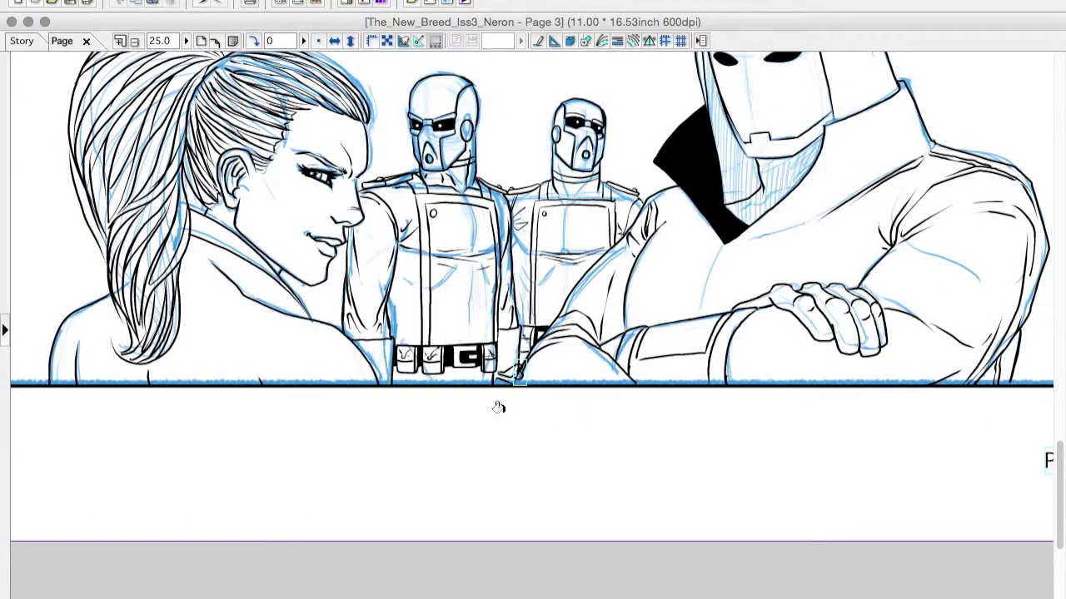
pyautogui.press('Tab')
pyautogui.press('Tab')
pyautogui.press('super+plus')
pyautogui.press('super+plus')
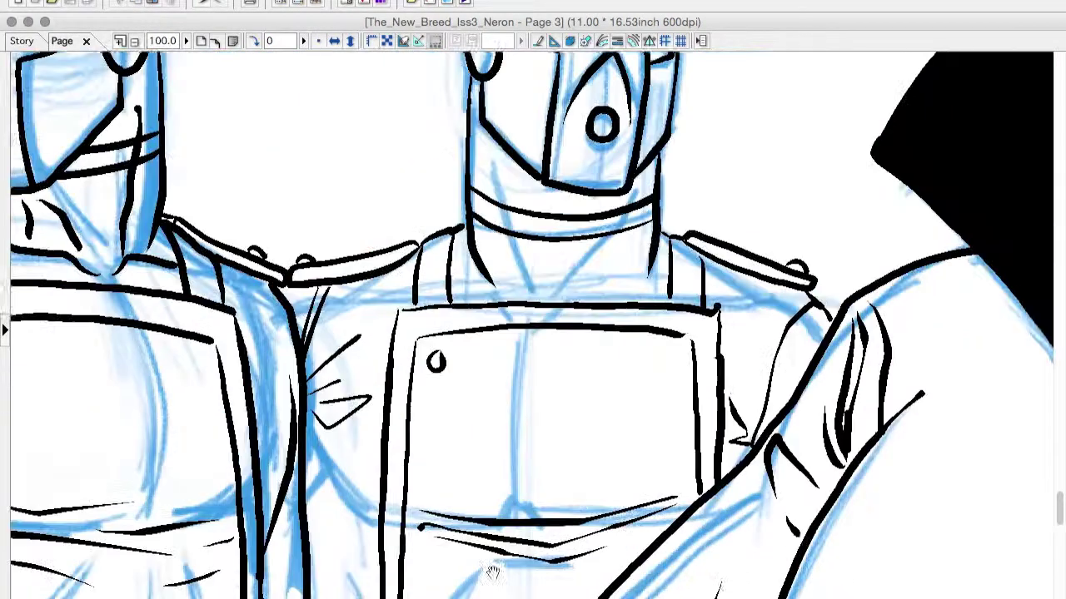
pyautogui.moveTo(491, 133); pyautogui.dragTo(508, 204)
pyautogui.moveTo(576, 239); pyautogui.dragTo(606, 293)
pyautogui.moveTo(646, 183); pyautogui.dragTo(626, 211)
pyautogui.moveTo(518, 178); pyautogui.dragTo(539, 210)
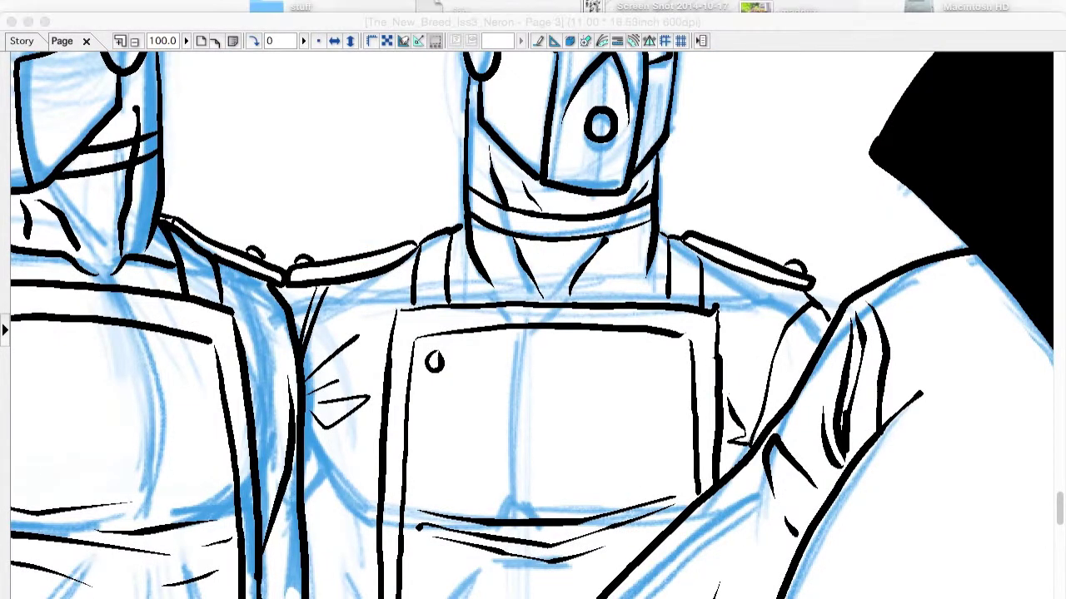
pyautogui.scroll(-10, 803, 154)
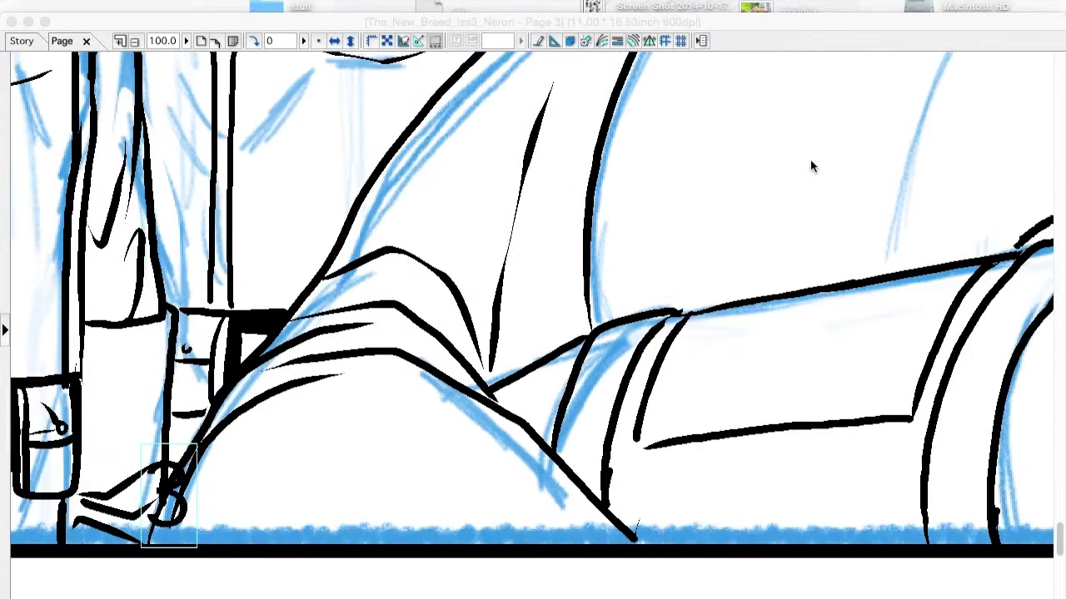
pyautogui.scroll(5, 533, 317)
pyautogui.hscroll(-5, 533, 316)
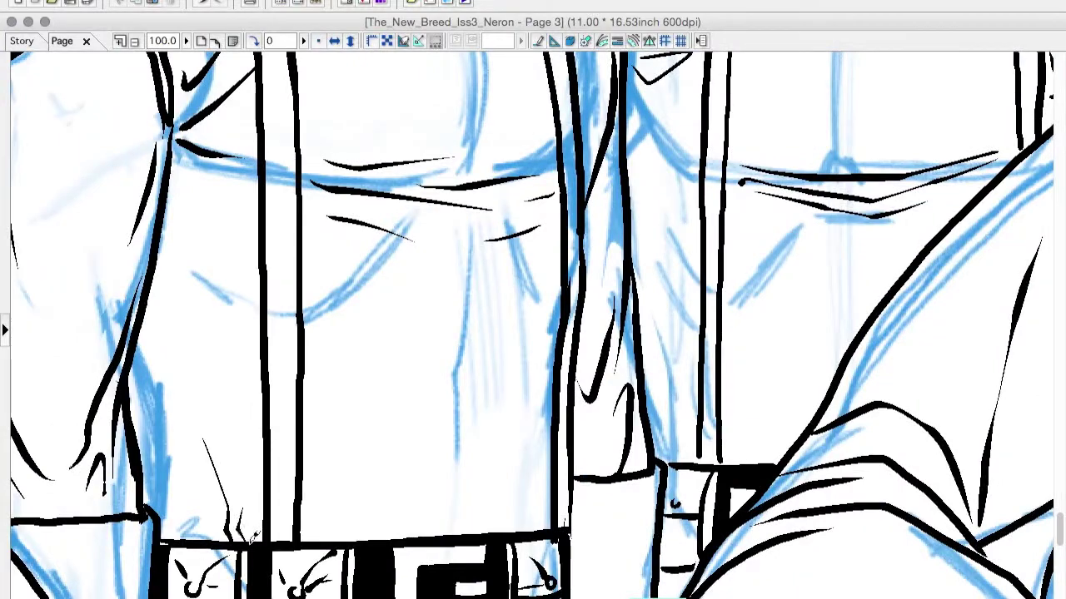
pyautogui.scroll(-2, 797, 387)
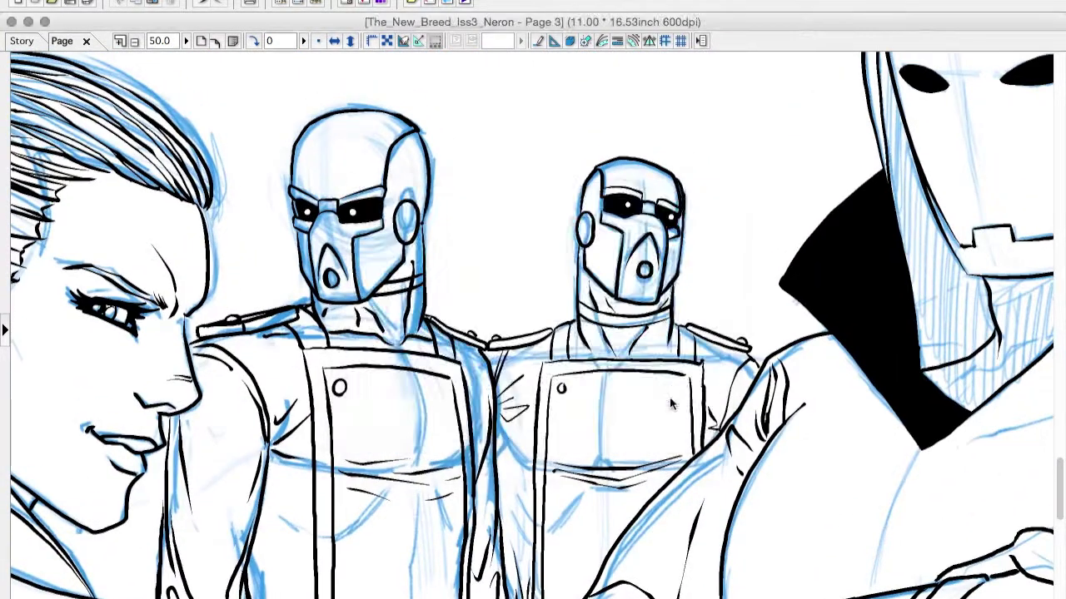
pyautogui.scroll(1, 635, 221)
# Step: Ink the breathing hoses down both helmets, hooking one over the shoulder
pyautogui.moveTo(637, 225)
pyautogui.mouseDown()
pyautogui.moveTo(501, 346)
pyautogui.moveTo(512, 343)
pyautogui.mouseUp()
pyautogui.press('super+z')
pyautogui.moveTo(713, 236); pyautogui.dragTo(802, 339)
pyautogui.moveTo(302, 228)
pyautogui.mouseDown()
pyautogui.moveTo(374, 380)
pyautogui.moveTo(433, 304)
pyautogui.moveTo(408, 341)
pyautogui.mouseUp()
pyautogui.moveTo(242, 227)
pyautogui.mouseDown()
pyautogui.moveTo(190, 315)
pyautogui.moveTo(92, 323)
pyautogui.mouseUp()
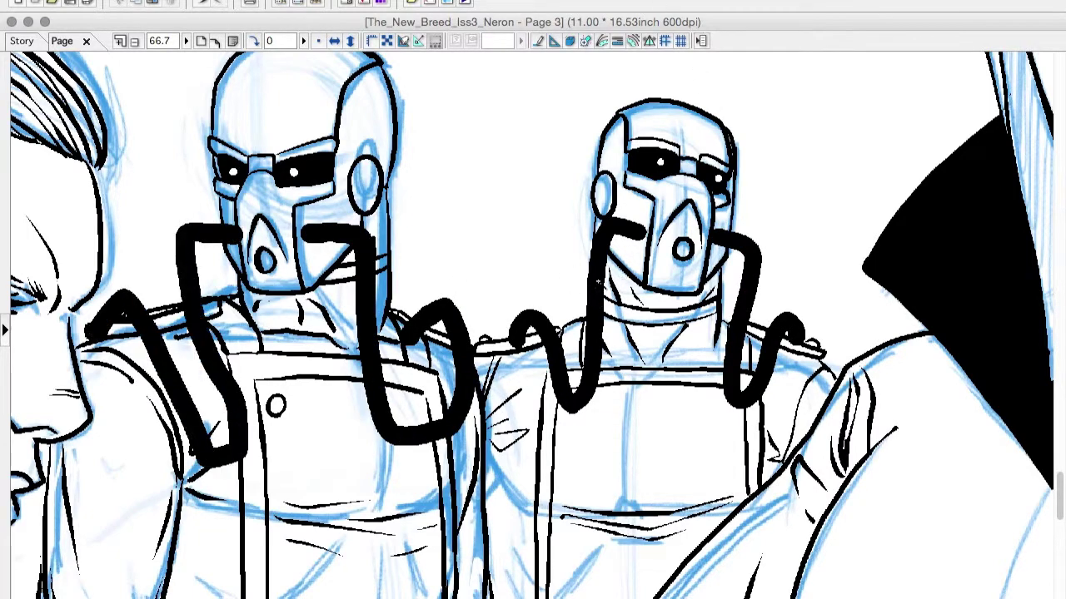
# Step: Hollow out the hose strokes by shrinking the selection and clearing their interior
pyautogui.press('super+a')
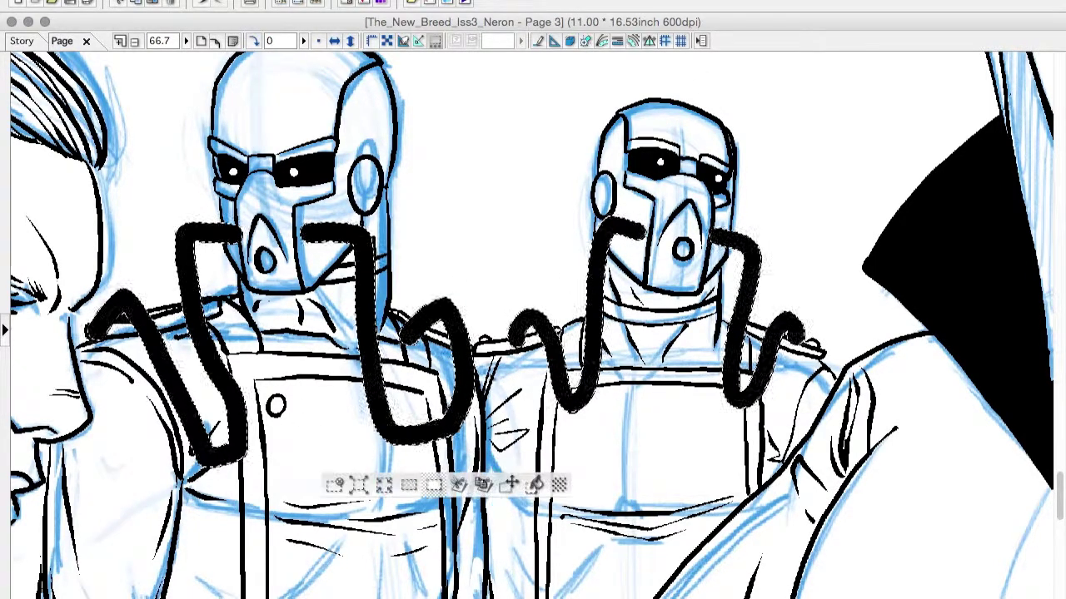
pyautogui.press('Return')
pyautogui.press('Delete')
pyautogui.press('Tab')
pyautogui.press('super+d')
pyautogui.click(946, 261)
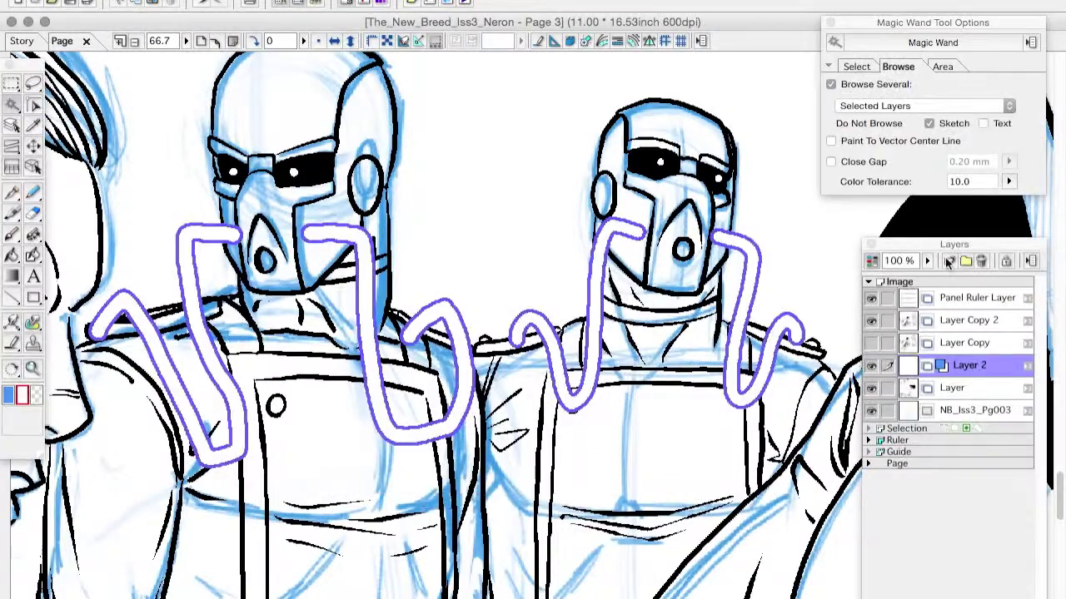
# Step: Zoom in on the left soldier's mask with the palettes hidden and the pen selected
pyautogui.press('Tab')
pyautogui.press('super+plus')
pyautogui.press('super+plus')
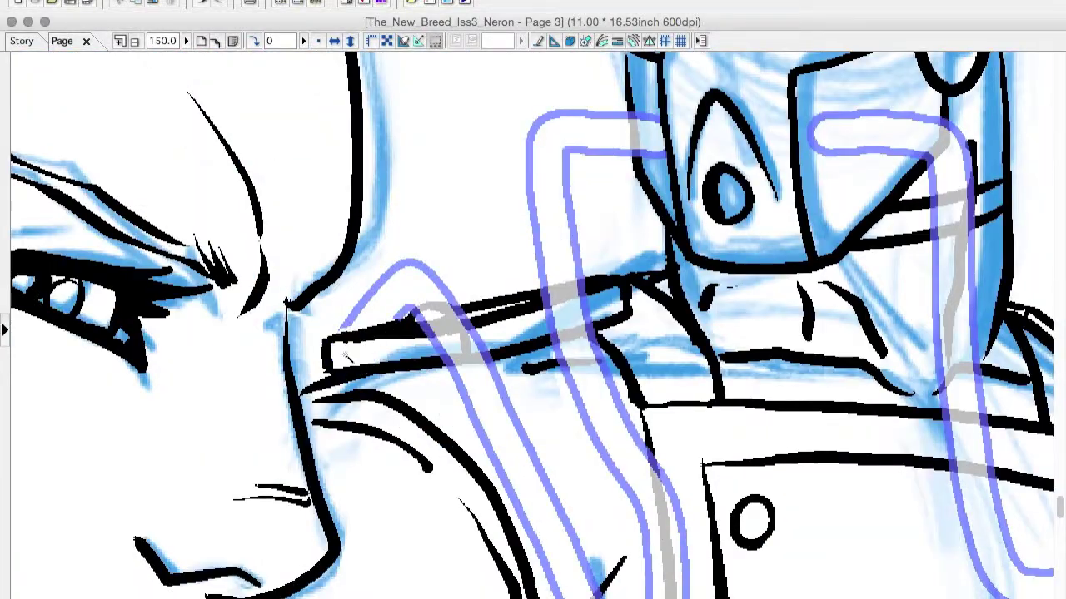
pyautogui.scroll(-5, 533, 325)
pyautogui.hscroll(5, 532, 325)
pyautogui.press('Tab')
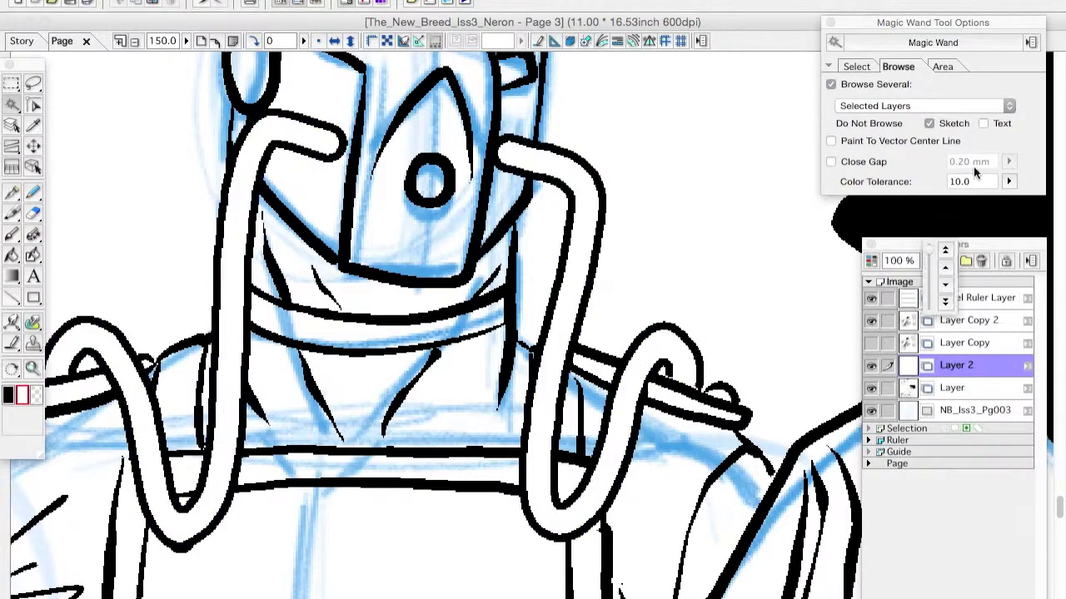
pyautogui.press('Tab')
pyautogui.hscroll(-10, 169, 317)
pyautogui.press('p')
pyautogui.press('Tab')
pyautogui.press('Tab')
# Step: Ink ring stripes along the right-hand and central hoses, then check the whole panel
pyautogui.hscroll(5, 439, 331)
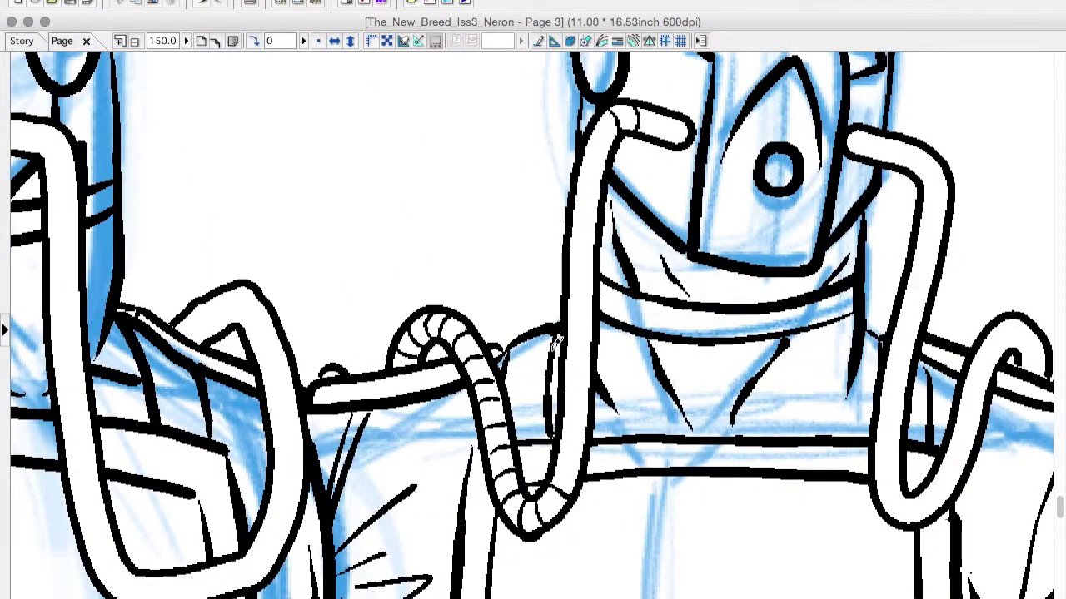
pyautogui.hscroll(-5, 581, 293)
pyautogui.scroll(2, 581, 293)
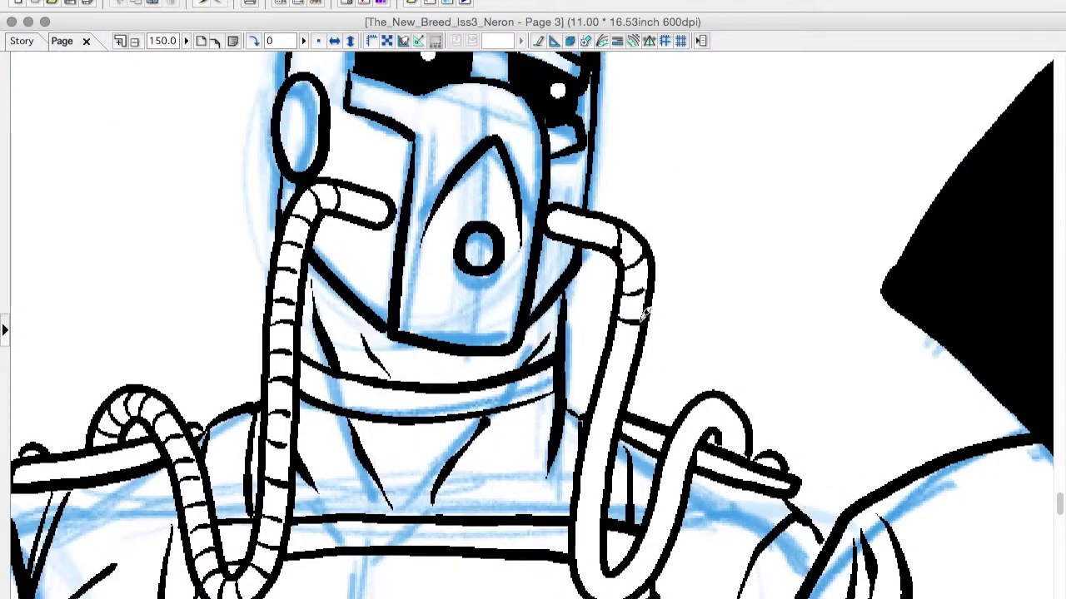
pyautogui.hscroll(-10, 700, 400)
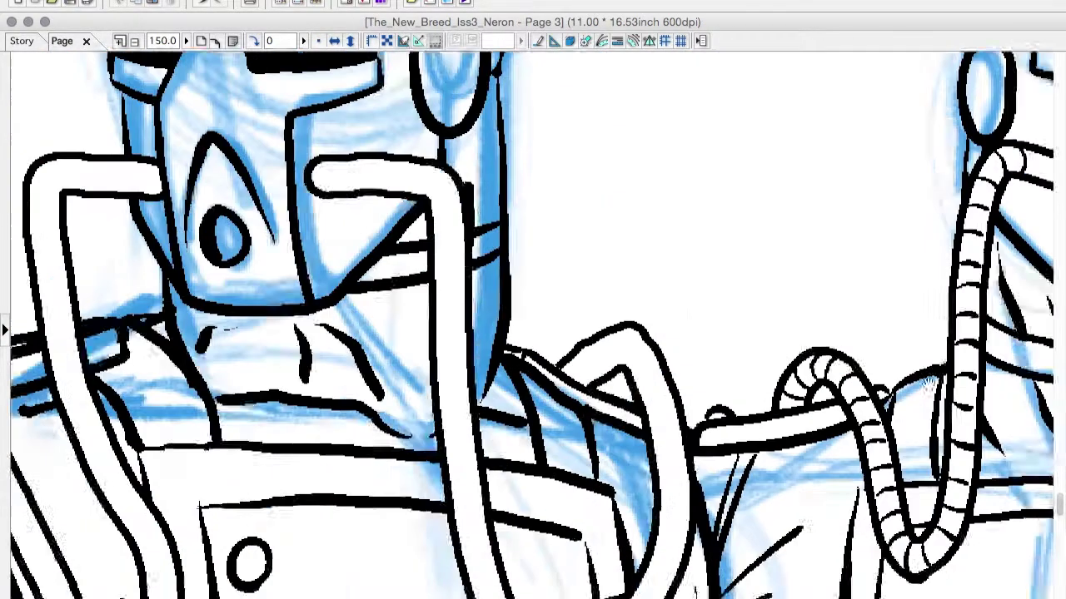
pyautogui.scroll(-3, 394, 464)
pyautogui.hscroll(-2, 394, 464)
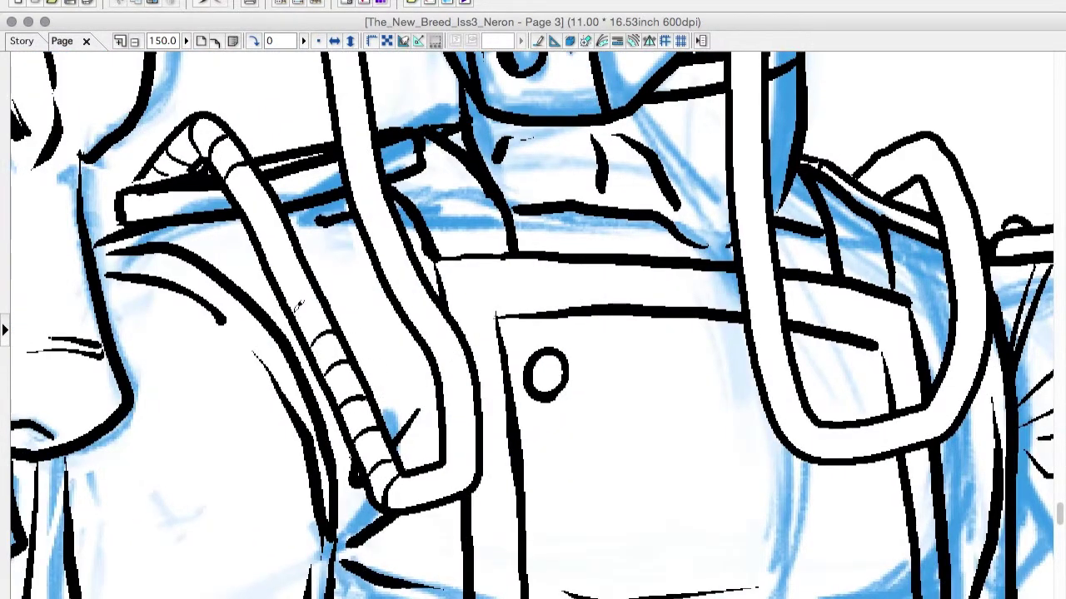
pyautogui.scroll(4, 348, 157)
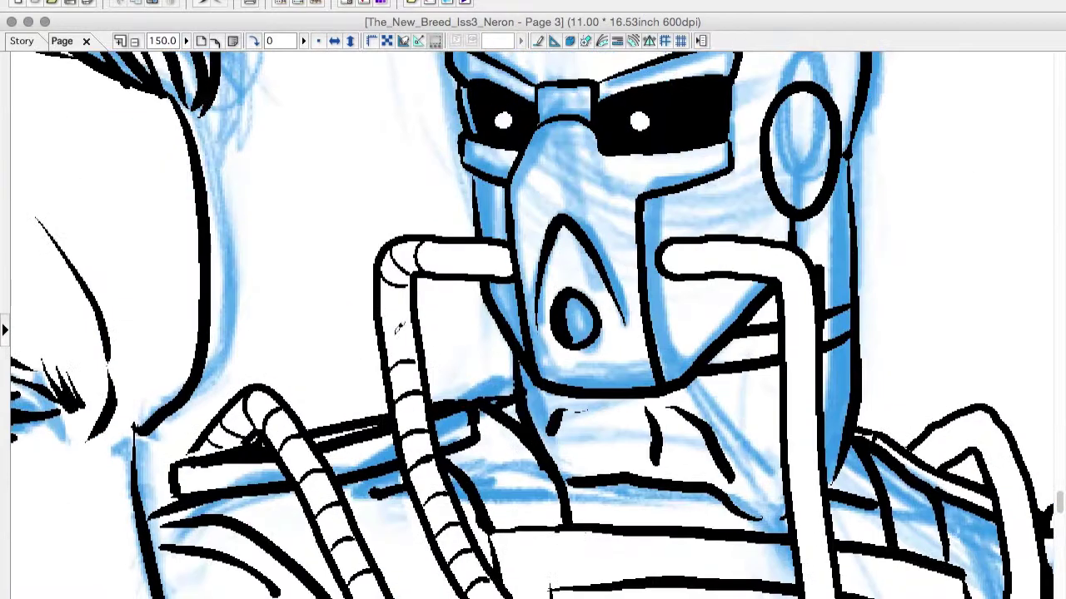
pyautogui.hscroll(1, 646, 260)
pyautogui.scroll(-3, 681, 253)
pyautogui.hscroll(2, 723, 265)
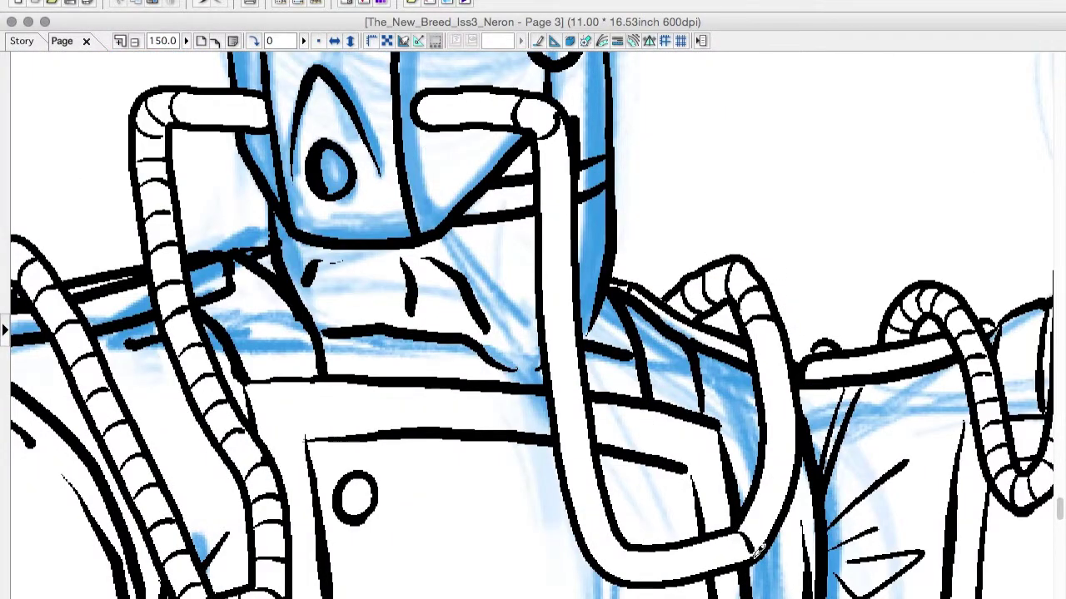
pyautogui.moveTo(757, 550); pyautogui.dragTo(791, 344)
pyautogui.moveTo(584, 495); pyautogui.dragTo(556, 179)
pyautogui.hotkey('ctrl', '-')
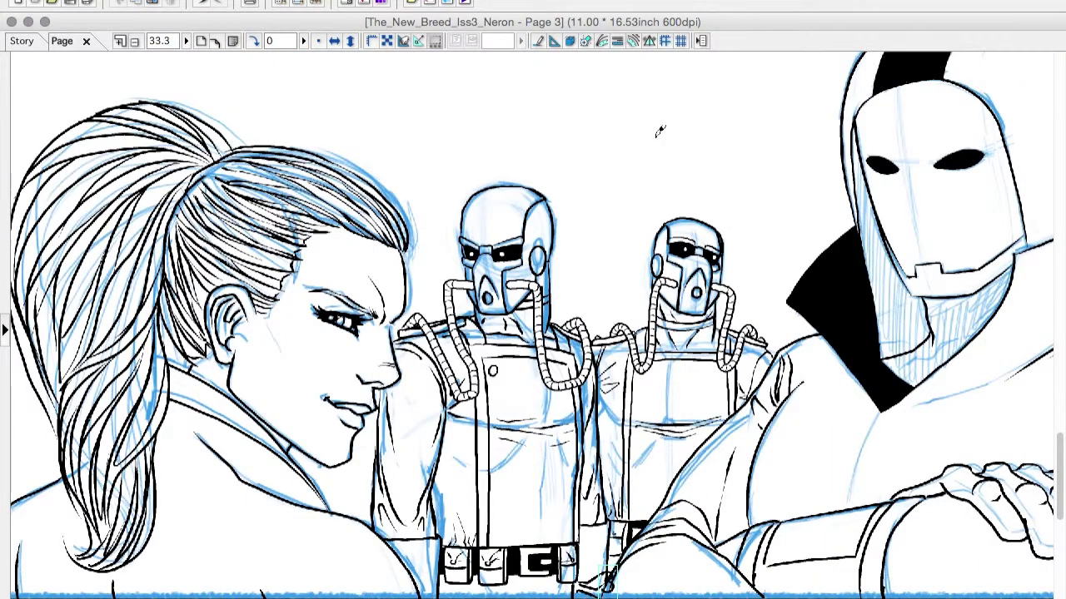
pyautogui.hotkey('ctrl', '+')
# Step: Fill the hooded figure's shoulder seam solid black
pyautogui.hotkey('ctrl', '-')
pyautogui.press('Tab')
pyautogui.press('Tab')
pyautogui.scroll(-10, 774, 265)
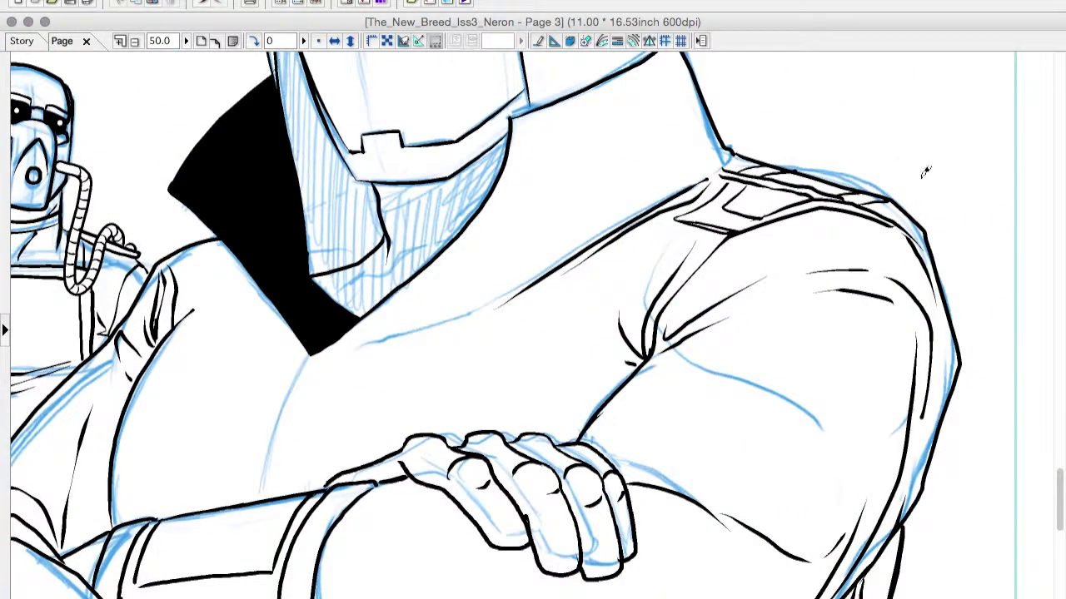
pyautogui.hotkey('ctrl', '+')
pyautogui.click(580, 357)
pyautogui.hotkey('ctrl', 'z')
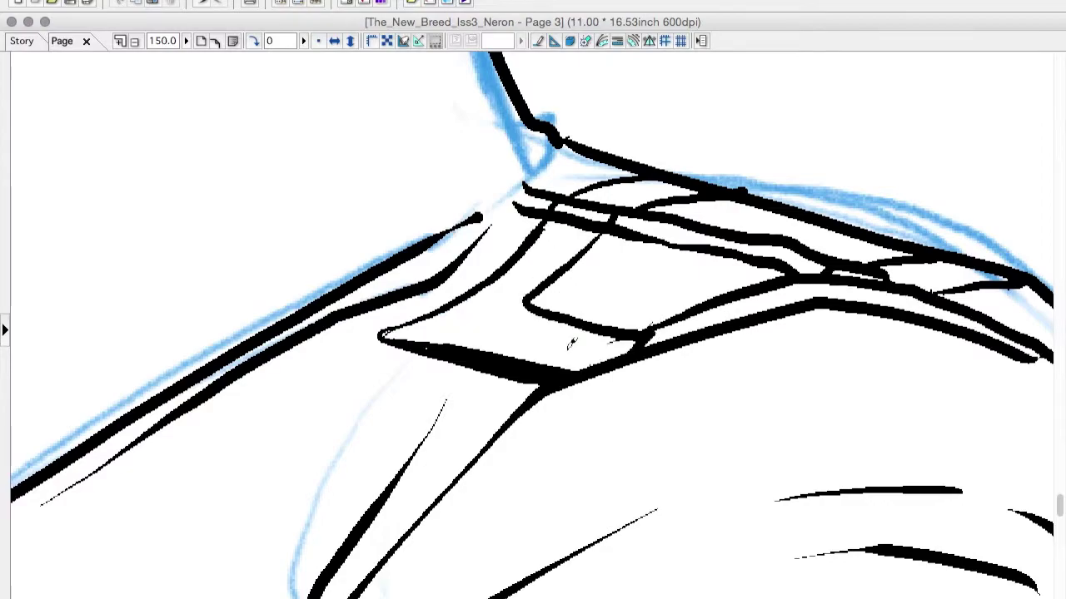
pyautogui.click(571, 345)
pyautogui.hotkey('ctrl', '-')
pyautogui.hotkey('ctrl', '+')
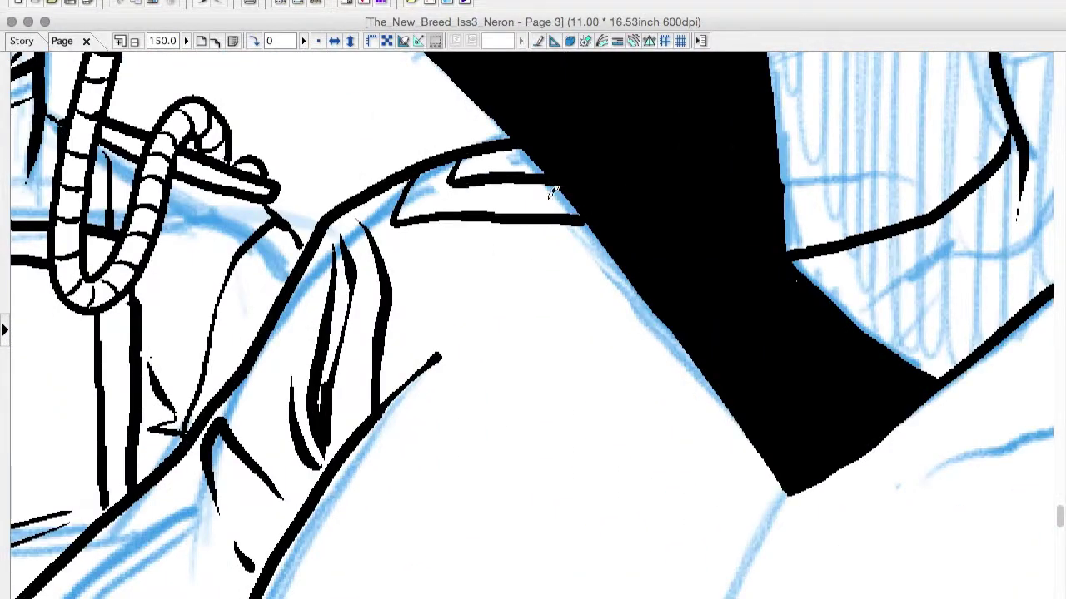
pyautogui.hotkey('ctrl', '-')
pyautogui.hotkey('ctrl', '-')
pyautogui.hotkey('ctrl', '-')
# Step: Referencing NB_Iss3_Pg001.jpg, outline and fill solid black straps down the coat front
pyautogui.press('super+Tab')
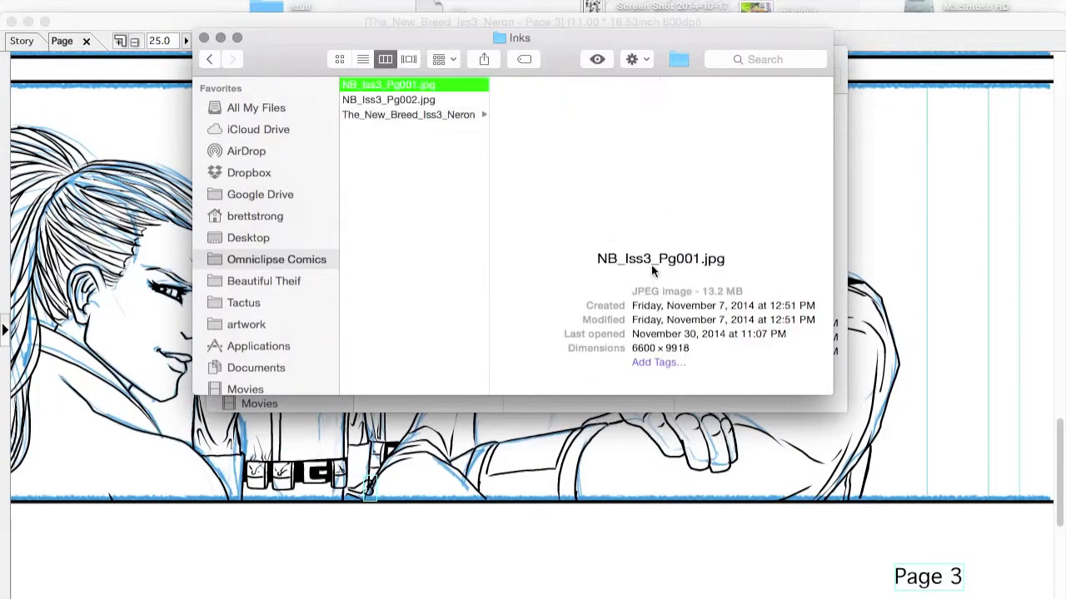
pyautogui.press('space')
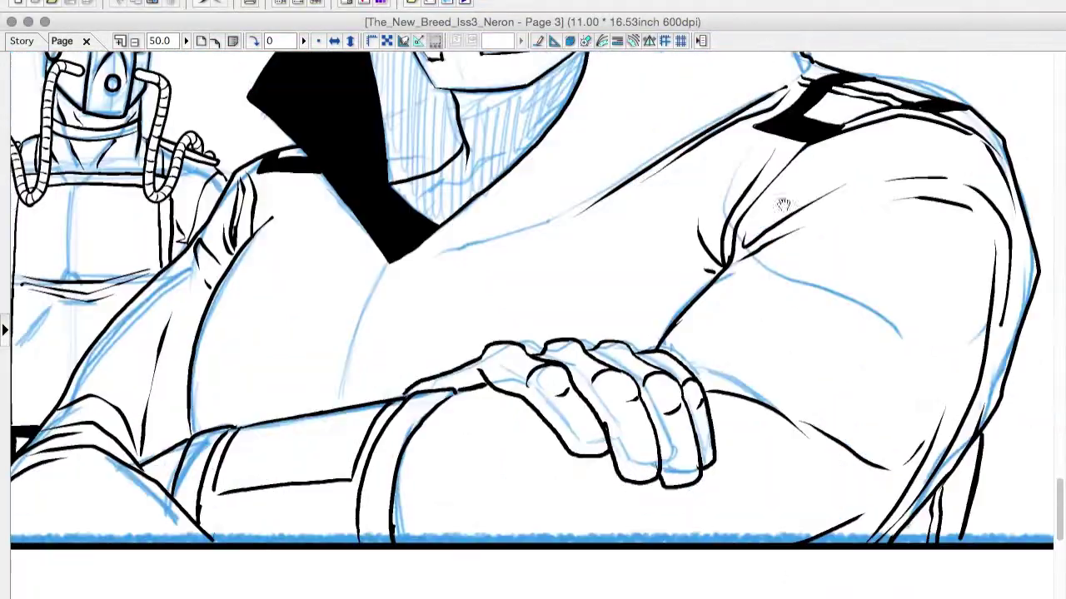
pyautogui.moveTo(434, 343)
pyautogui.mouseDown()
pyautogui.moveTo(466, 362)
pyautogui.moveTo(480, 302)
pyautogui.mouseUp()
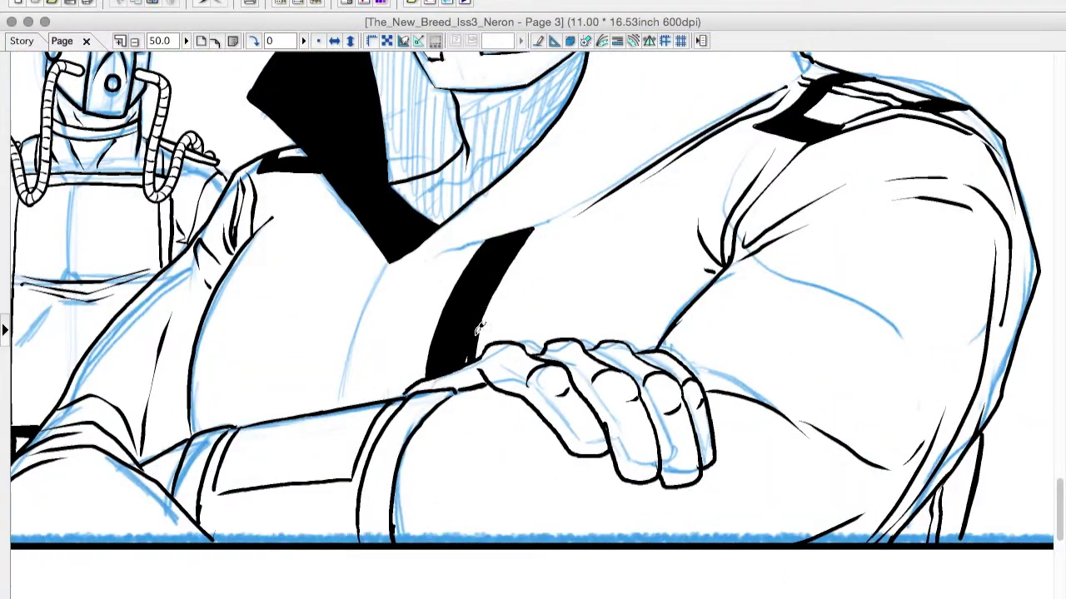
pyautogui.moveTo(593, 206); pyautogui.dragTo(533, 350)
pyautogui.click(537, 254)
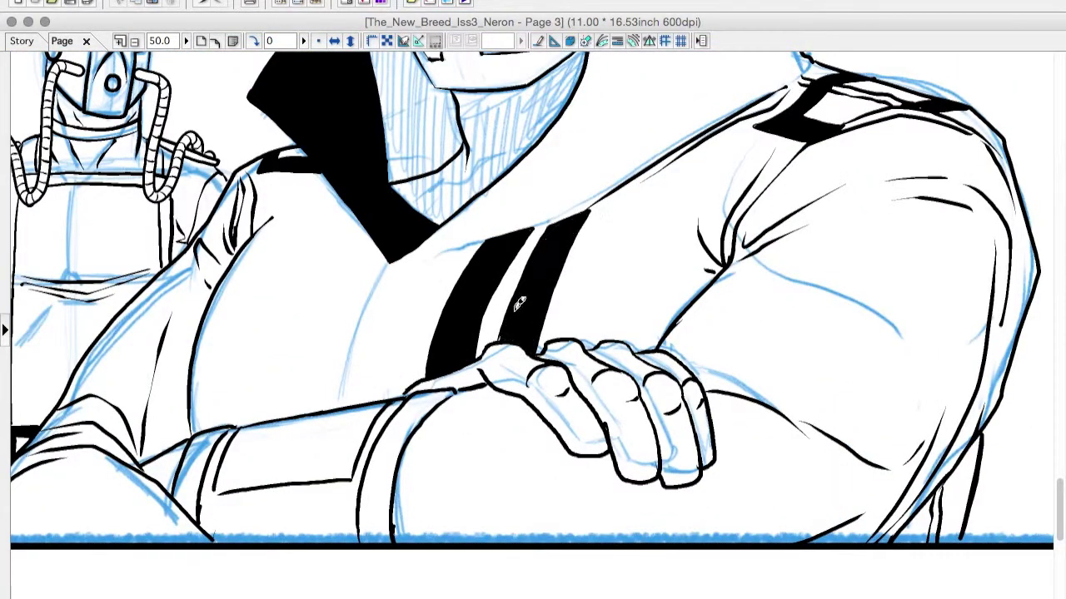
pyautogui.hscroll(-5, 507, 275)
pyautogui.moveTo(416, 400); pyautogui.dragTo(514, 204)
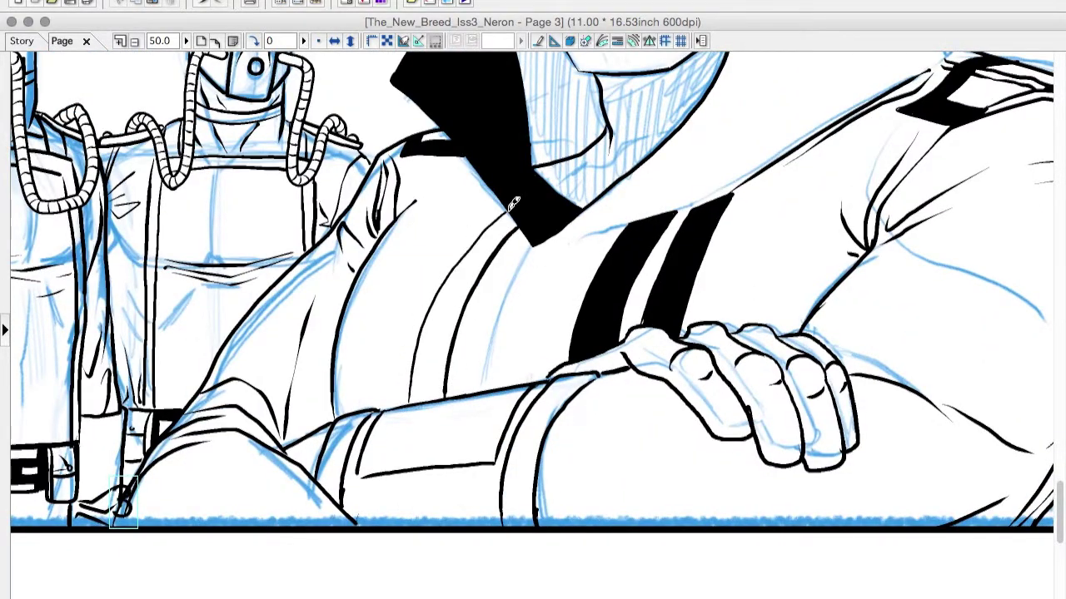
pyautogui.click(441, 323)
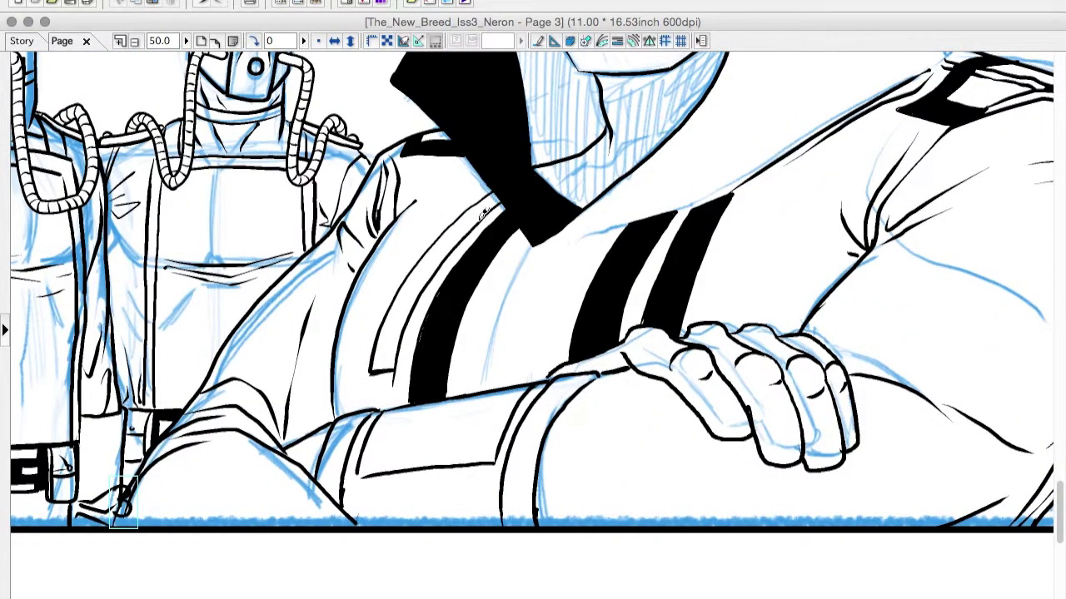
# Step: Add two small black bars at the end of one pair of straps
pyautogui.scroll(3, 481, 213)
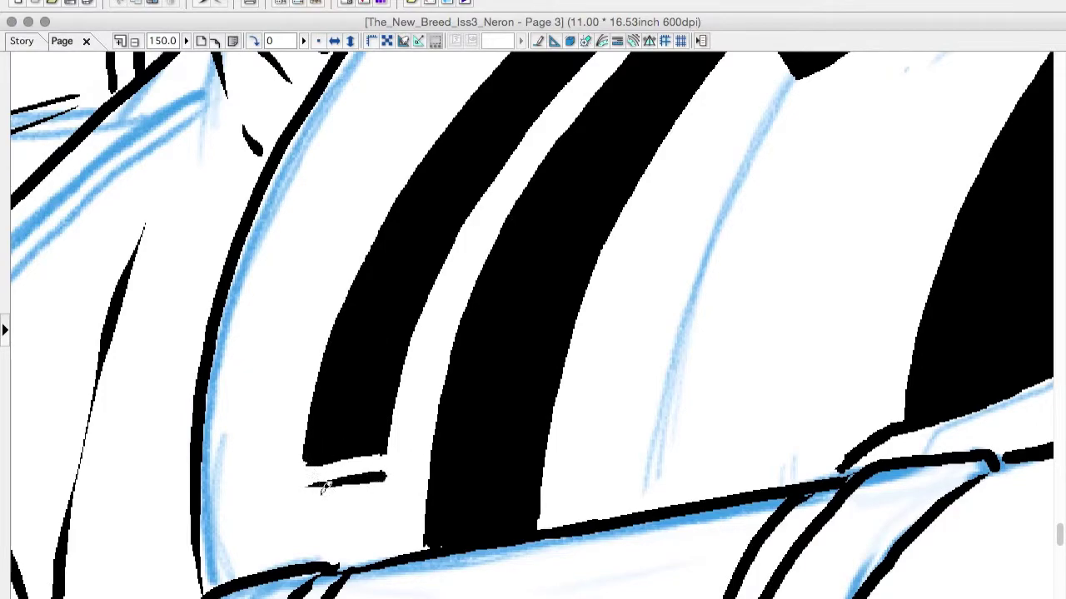
pyautogui.moveTo(324, 487); pyautogui.dragTo(379, 479)
pyautogui.moveTo(388, 521)
pyautogui.mouseDown()
pyautogui.moveTo(317, 537)
pyautogui.moveTo(385, 560)
pyautogui.mouseUp()
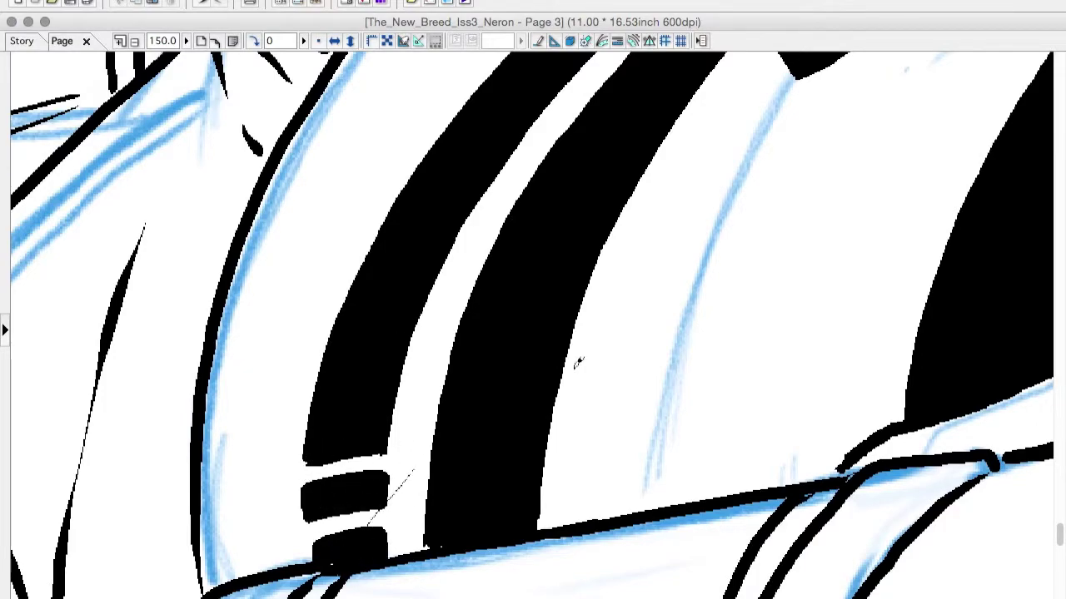
pyautogui.scroll(1, 374, 469)
pyautogui.moveTo(374, 469); pyautogui.dragTo(514, 317)
pyautogui.scroll(-5, 513, 372)
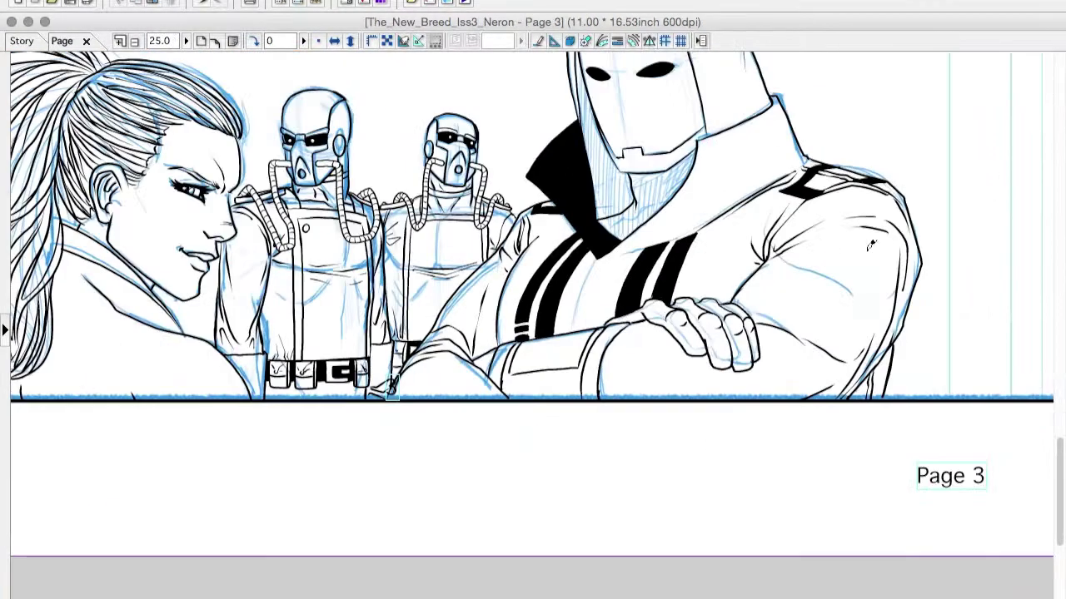
pyautogui.scroll(2, 550, 328)
pyautogui.press('Tab')
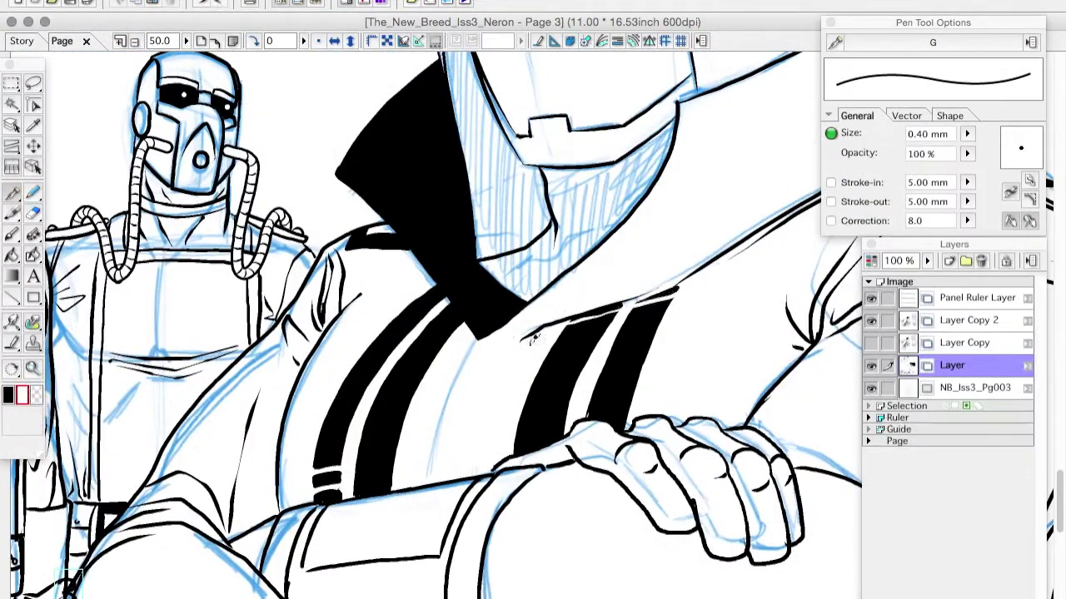
# Step: Create a new layer named 'blacks/renders' and enlarge the pen to 2.00 mm
pyautogui.scroll(-2, 533, 337)
pyautogui.scroll(1, 499, 400)
pyautogui.hotkey('ctrl', 'shift', 'n')
pyautogui.write('b')
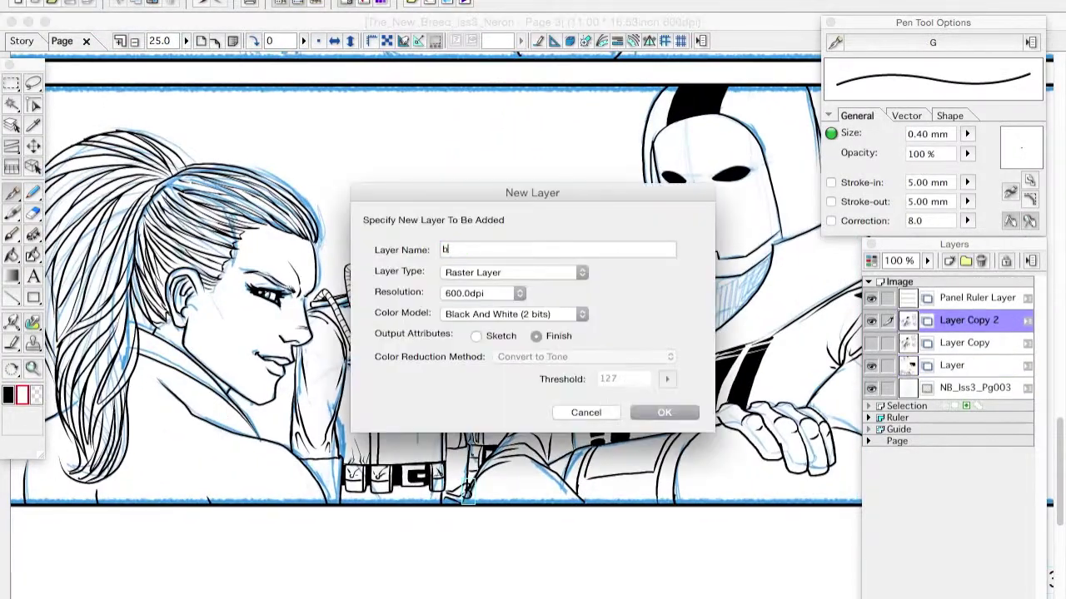
pyautogui.write('lacks/renders')
pyautogui.press('Return')
pyautogui.press(']')
pyautogui.press(']')
pyautogui.press(']')
pyautogui.press(']')
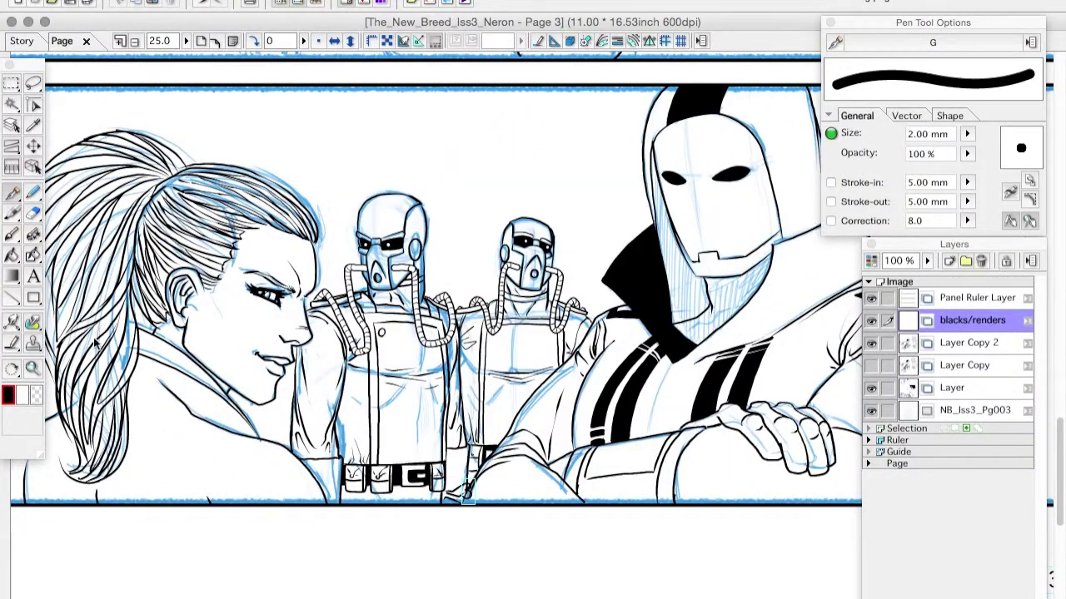
# Step: Ink and thicken the crack running down the hooded figure's mask
pyautogui.press('Tab')
pyautogui.scroll(1, 525, 291)
pyautogui.scroll(3, 506, 259)
pyautogui.hscroll(5, 506, 260)
pyautogui.moveTo(502, 236); pyautogui.dragTo(505, 260)
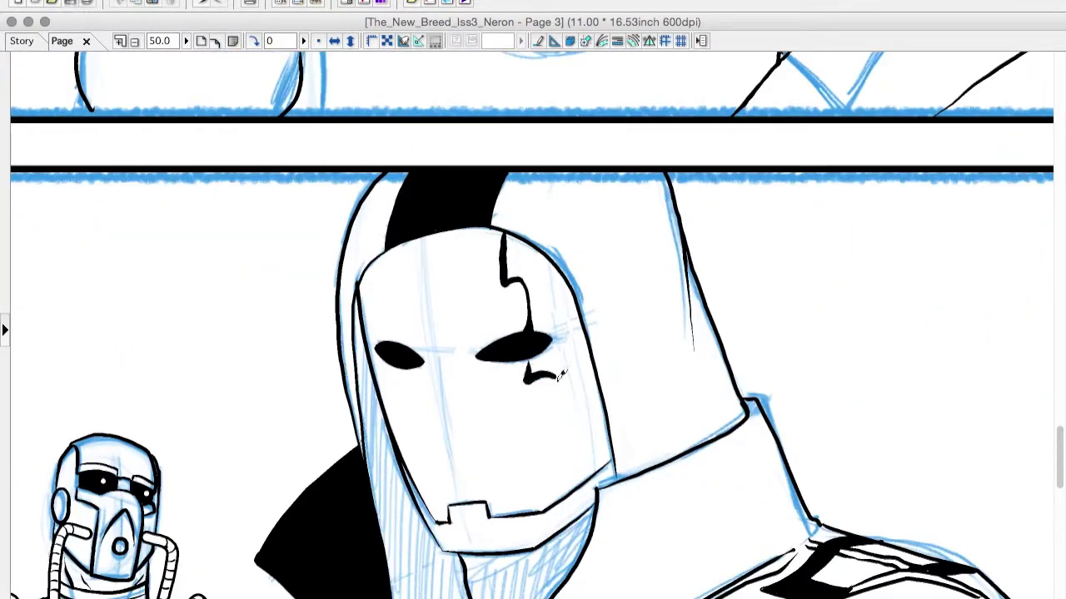
pyautogui.hotkey('ctrl', 'z')
pyautogui.scroll(5, 560, 441)
pyautogui.scroll(2, 526, 284)
pyautogui.moveTo(497, 265); pyautogui.dragTo(527, 305)
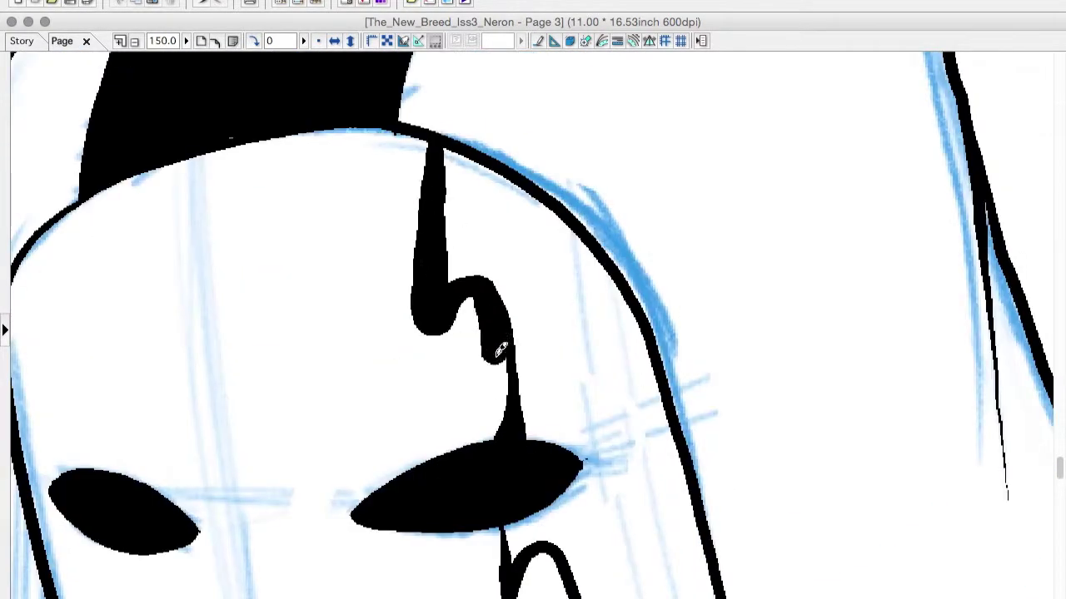
pyautogui.moveTo(509, 234)
pyautogui.mouseDown()
pyautogui.moveTo(514, 280)
pyautogui.moveTo(491, 308)
pyautogui.mouseUp()
pyautogui.hotkey('ctrl', 'z')
# Step: Add a thin stroke beside the mask's crack
pyautogui.scroll(-5, 617, 321)
pyautogui.scroll(3, 495, 180)
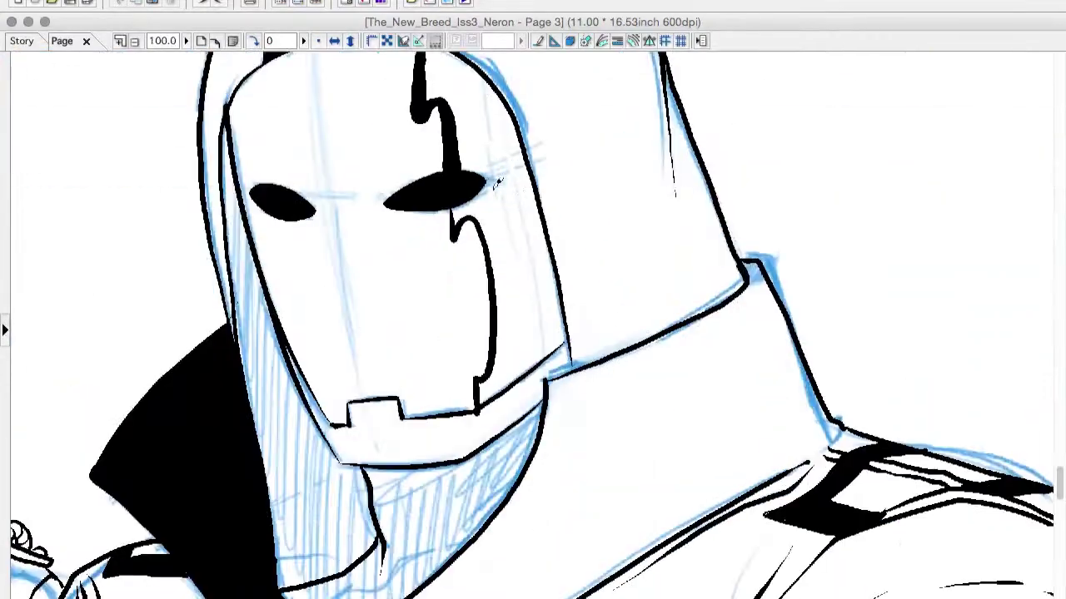
pyautogui.scroll(-2, 495, 181)
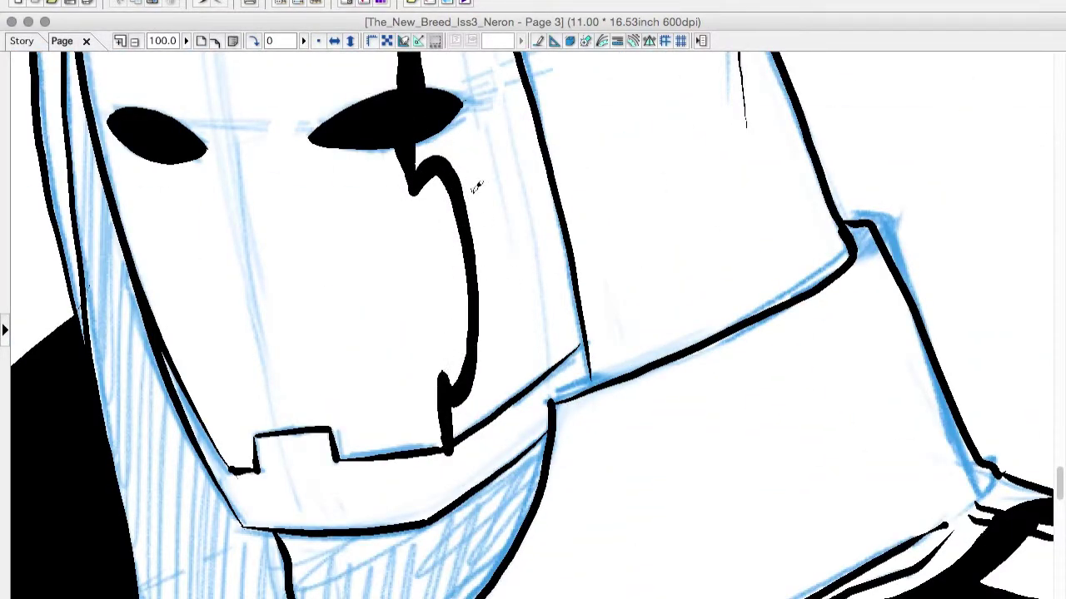
pyautogui.moveTo(476, 186); pyautogui.dragTo(447, 387)
pyautogui.moveTo(406, 283); pyautogui.dragTo(414, 140)
# Step: Ink heavy lines along the mask's left inner edge
pyautogui.moveTo(620, 288); pyautogui.dragTo(836, 129)
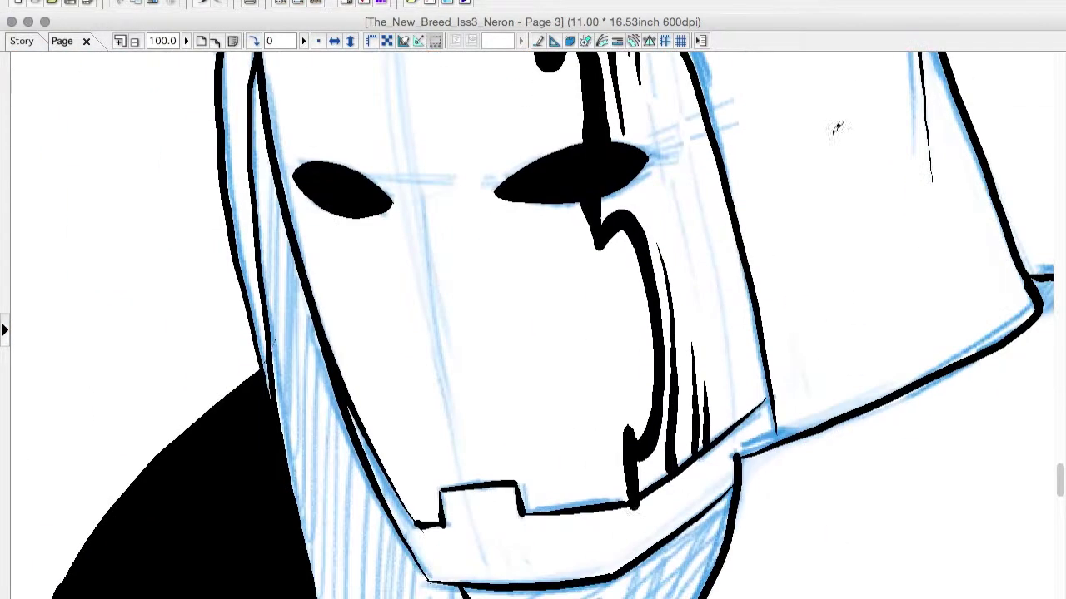
pyautogui.moveTo(841, 276); pyautogui.dragTo(841, 407)
pyautogui.moveTo(300, 112)
pyautogui.mouseDown()
pyautogui.moveTo(317, 287)
pyautogui.moveTo(307, 208)
pyautogui.mouseUp()
pyautogui.moveTo(450, 175); pyautogui.dragTo(410, 54)
pyautogui.moveTo(304, 237); pyautogui.dragTo(420, 509)
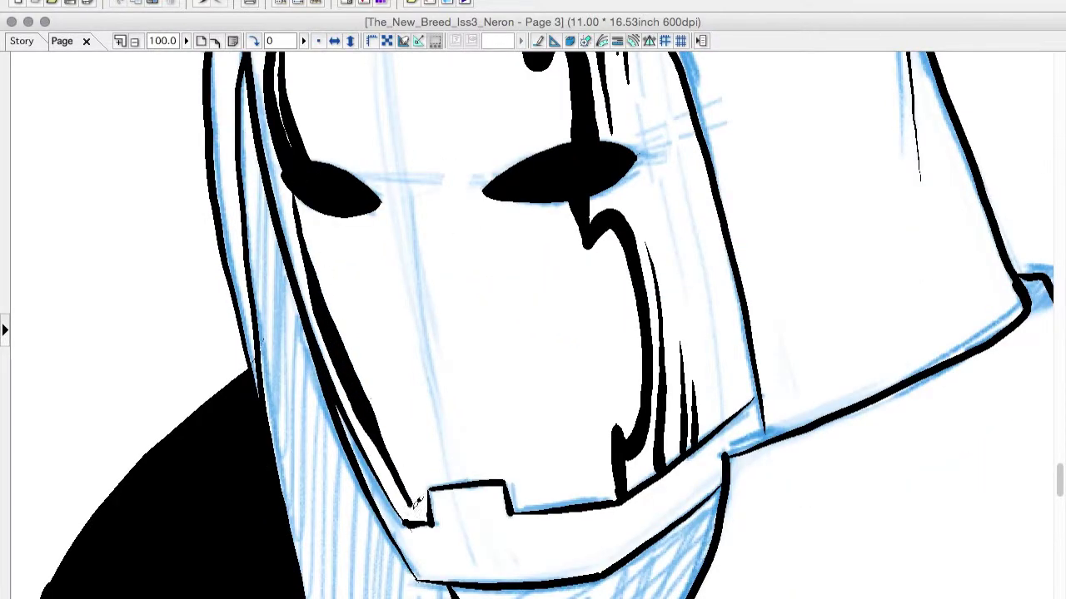
pyautogui.moveTo(304, 204); pyautogui.dragTo(373, 390)
pyautogui.moveTo(397, 447); pyautogui.dragTo(426, 520)
pyautogui.moveTo(510, 146)
pyautogui.mouseDown()
pyautogui.moveTo(543, 241)
pyautogui.moveTo(668, 259)
pyautogui.mouseUp()
pyautogui.press('Tab')
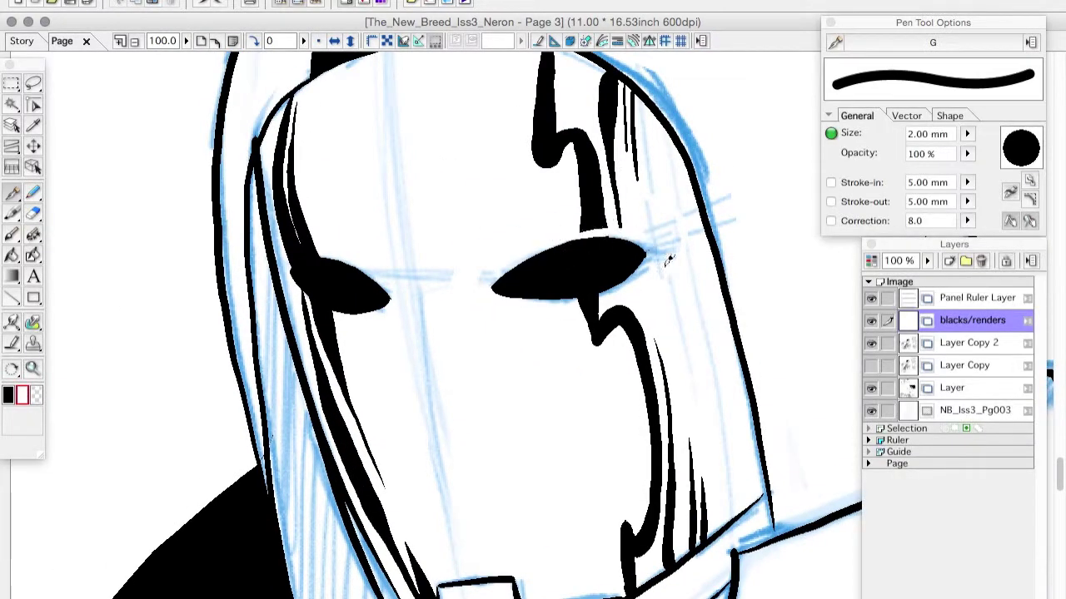
# Step: Stroke the mask's right crack and fill its lower edge with thick black
pyautogui.scroll(-4, 419, 294)
pyautogui.scroll(3, 513, 417)
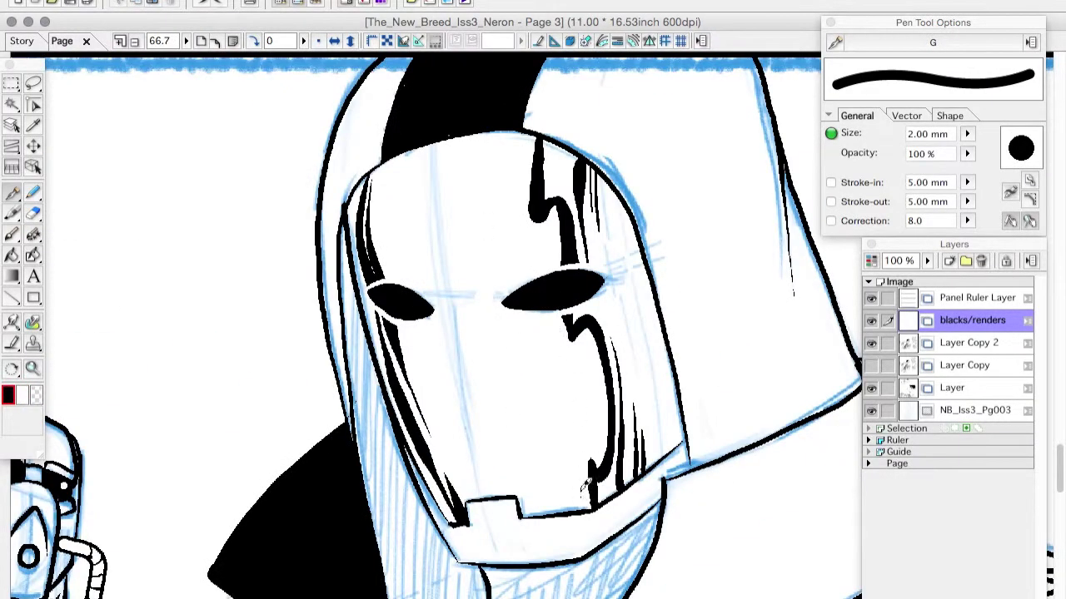
pyautogui.moveTo(587, 486); pyautogui.dragTo(556, 232)
pyautogui.moveTo(520, 507); pyautogui.dragTo(442, 305)
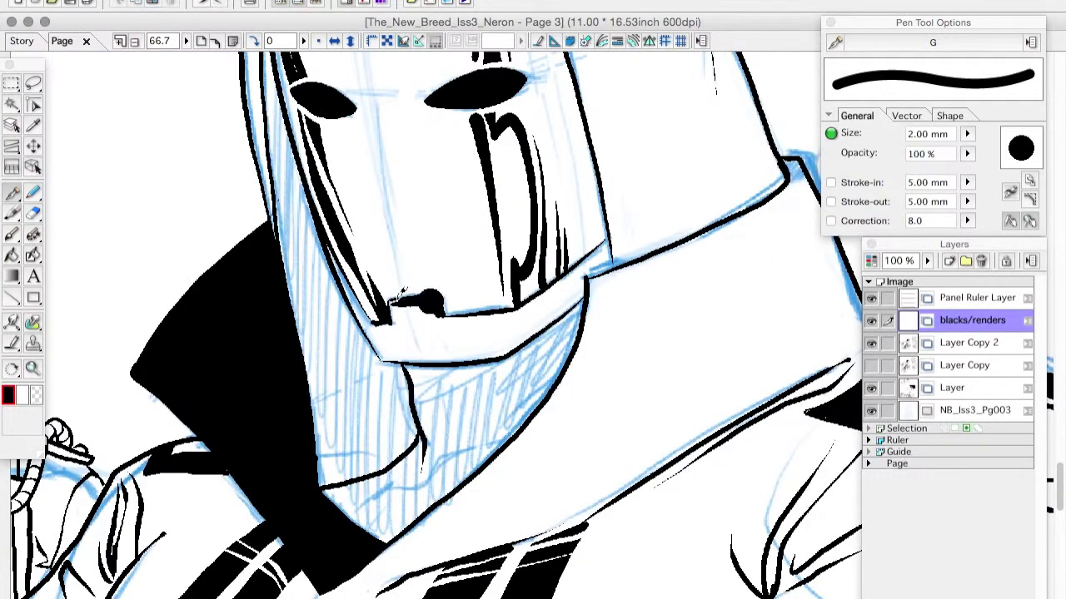
pyautogui.moveTo(607, 258); pyautogui.dragTo(457, 318)
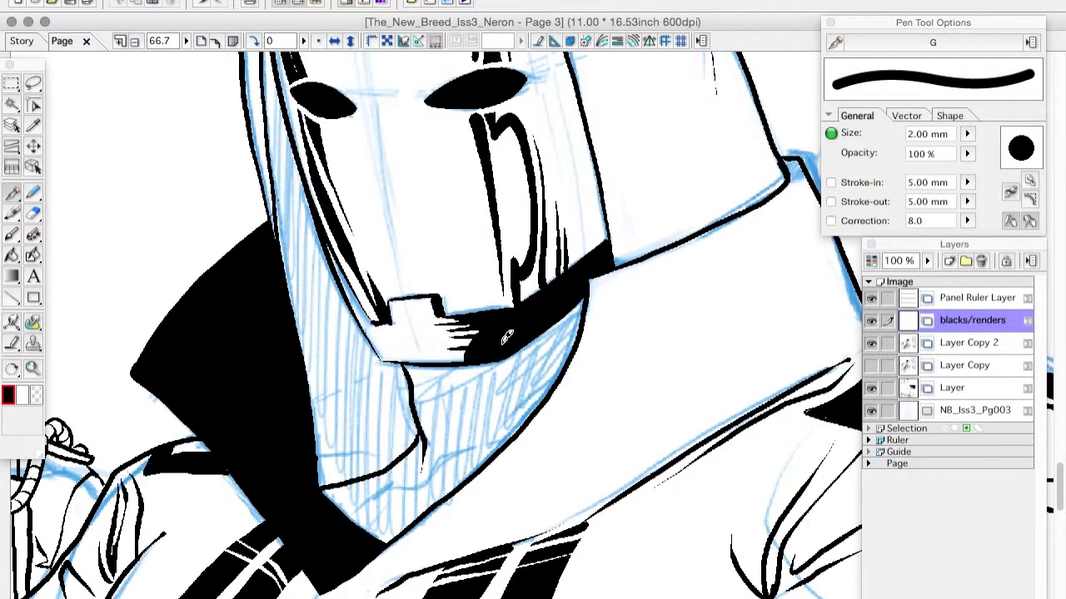
pyautogui.scroll(-1, 607, 452)
pyautogui.scroll(2, 575, 352)
pyautogui.moveTo(575, 352); pyautogui.dragTo(335, 338)
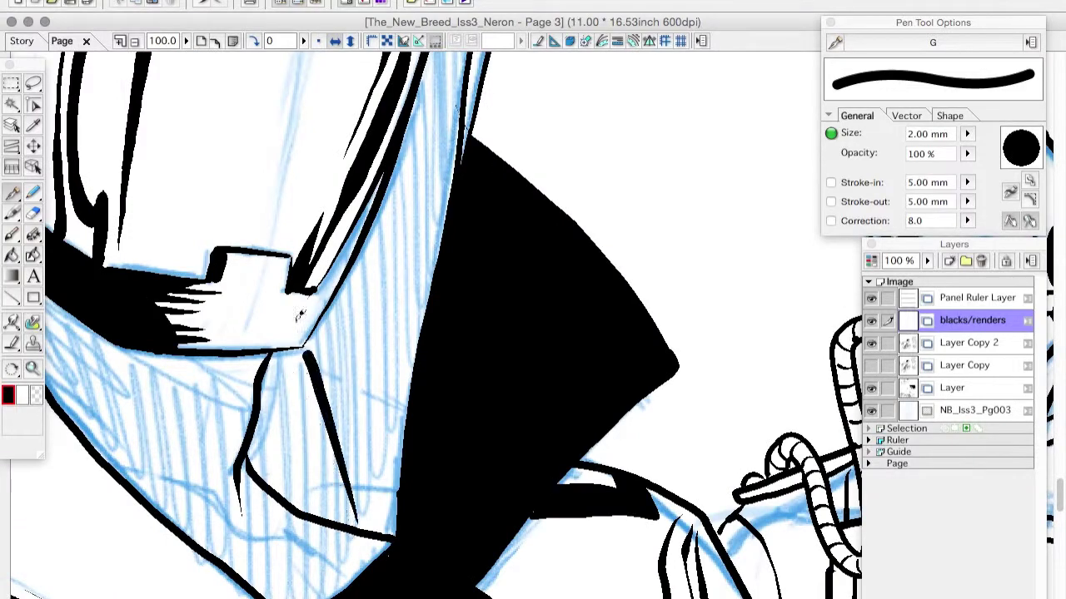
# Step: With a smaller pen and the canvas rotated 180°, hatch the hood beside the jaw
pyautogui.press('[')
pyautogui.press('[')
pyautogui.press('[')
pyautogui.click(254, 41)
pyautogui.moveTo(287, 167); pyautogui.dragTo(208, 324)
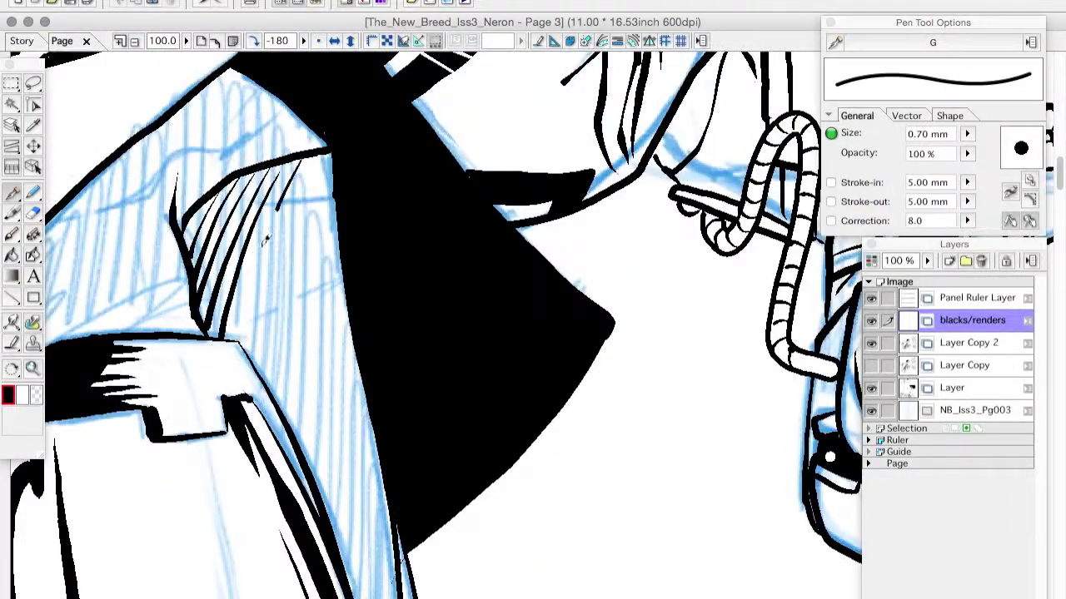
pyautogui.moveTo(326, 157); pyautogui.dragTo(252, 358)
pyautogui.moveTo(341, 262)
pyautogui.mouseDown()
pyautogui.moveTo(316, 500)
pyautogui.moveTo(383, 250)
pyautogui.mouseUp()
pyautogui.moveTo(420, 221); pyautogui.dragTo(393, 424)
pyautogui.moveTo(442, 367); pyautogui.dragTo(421, 516)
pyautogui.moveTo(428, 557)
pyautogui.mouseDown()
pyautogui.moveTo(478, 391)
pyautogui.moveTo(516, 516)
pyautogui.mouseUp()
# Step: Reset the view upright and hatch the neck and collar opening below the mask
pyautogui.hotkey('ctrl', '0')
pyautogui.scroll(5, 492, 374)
pyautogui.moveTo(509, 207); pyautogui.dragTo(349, 371)
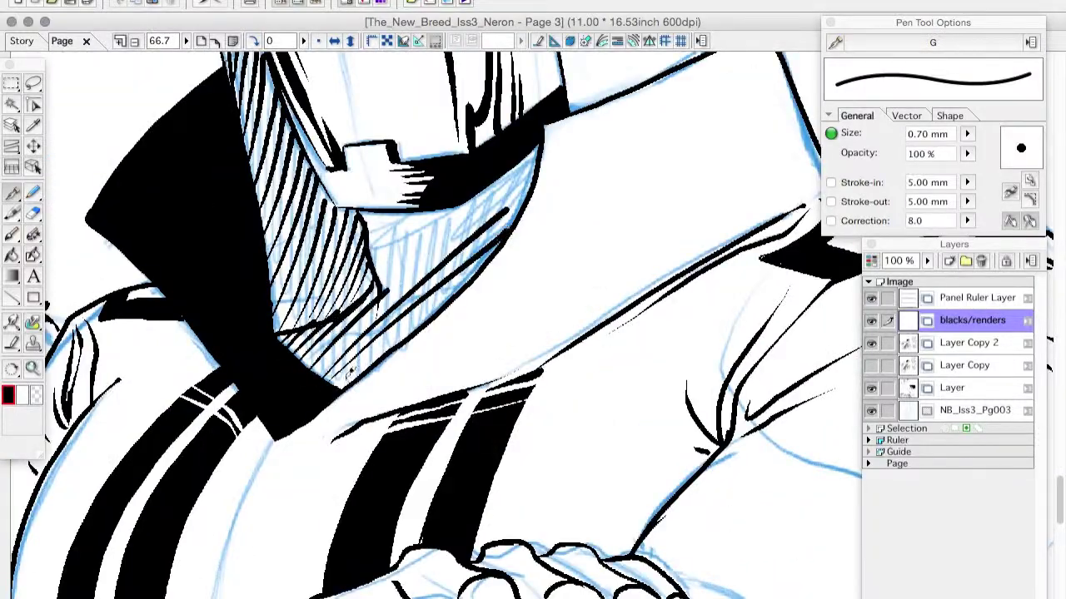
pyautogui.moveTo(463, 286); pyautogui.dragTo(336, 388)
pyautogui.moveTo(540, 156); pyautogui.dragTo(383, 283)
pyautogui.scroll(-2, 383, 283)
# Step: Hide the blue sketch layer, show Layer Copy, and enlarge the pen
pyautogui.click(871, 410)
pyautogui.scroll(1, 613, 211)
pyautogui.click(871, 365)
pyautogui.moveTo(614, 210)
pyautogui.mouseDown()
pyautogui.moveTo(405, 460)
pyautogui.moveTo(358, 400)
pyautogui.mouseUp()
pyautogui.scroll(-1, 578, 380)
pyautogui.scroll(-1, 806, 240)
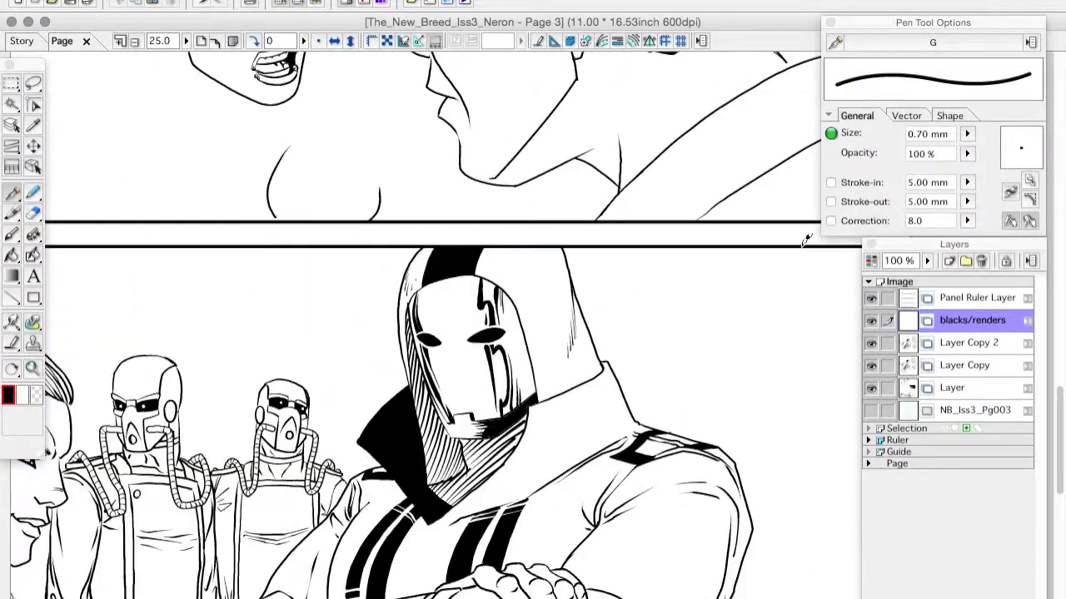
pyautogui.press(']')
pyautogui.press('Tab')
# Step: Ink a long heavy line down the torso's edge and add black shadow strokes
pyautogui.scroll(3, 533, 333)
pyautogui.moveTo(333, 412)
pyautogui.mouseDown()
pyautogui.moveTo(429, 333)
pyautogui.moveTo(601, 110)
pyautogui.mouseUp()
pyautogui.moveTo(704, 88); pyautogui.dragTo(349, 412)
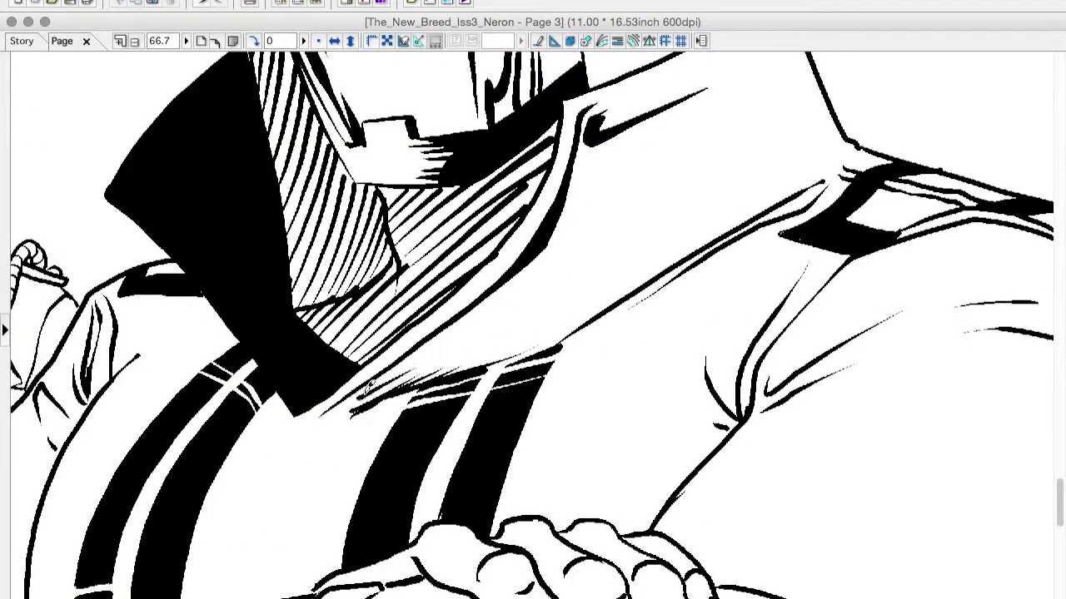
pyautogui.scroll(-4, 533, 333)
pyautogui.scroll(4, 884, 303)
pyautogui.scroll(1, 884, 302)
pyautogui.moveTo(884, 303); pyautogui.dragTo(884, 162)
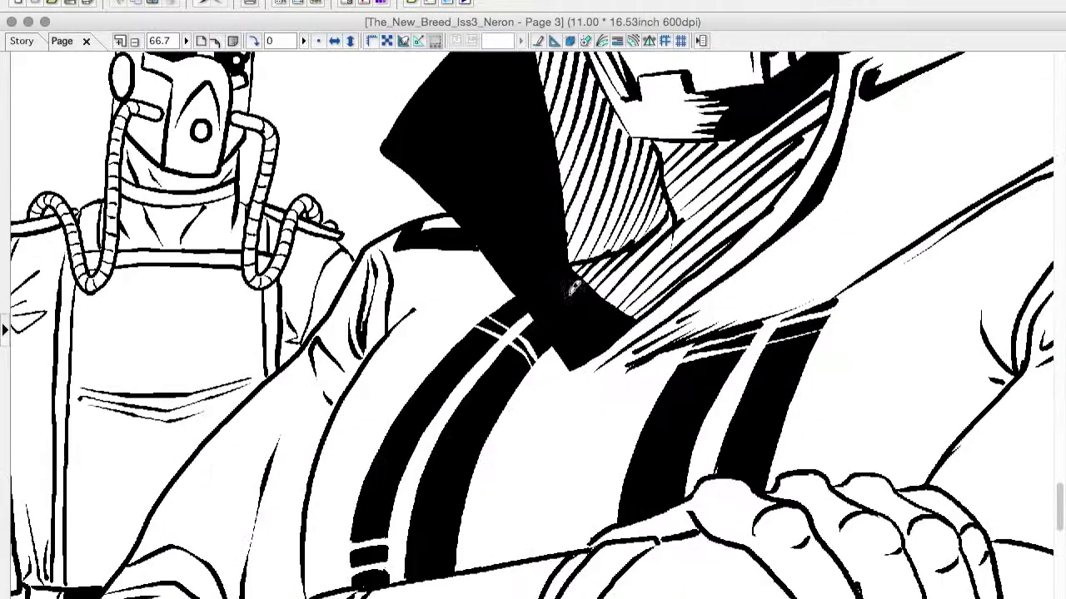
pyautogui.scroll(1, 884, 163)
pyautogui.moveTo(316, 217); pyautogui.dragTo(391, 83)
pyautogui.moveTo(358, 274)
pyautogui.mouseDown()
pyautogui.moveTo(349, 466)
pyautogui.moveTo(401, 408)
pyautogui.moveTo(367, 431)
pyautogui.mouseUp()
# Step: Thicken the belt-loop lines on the left
pyautogui.scroll(-3, 388, 392)
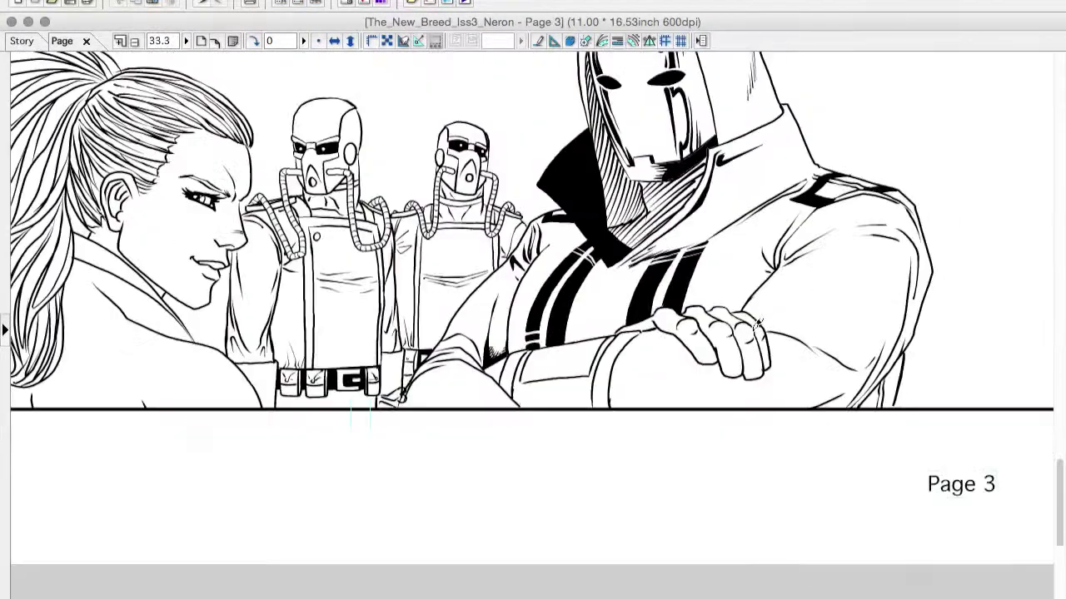
pyautogui.scroll(3, 388, 391)
pyautogui.moveTo(175, 460)
pyautogui.mouseDown()
pyautogui.moveTo(583, 272)
pyautogui.moveTo(458, 343)
pyautogui.moveTo(308, 493)
pyautogui.mouseUp()
pyautogui.scroll(-3, 308, 491)
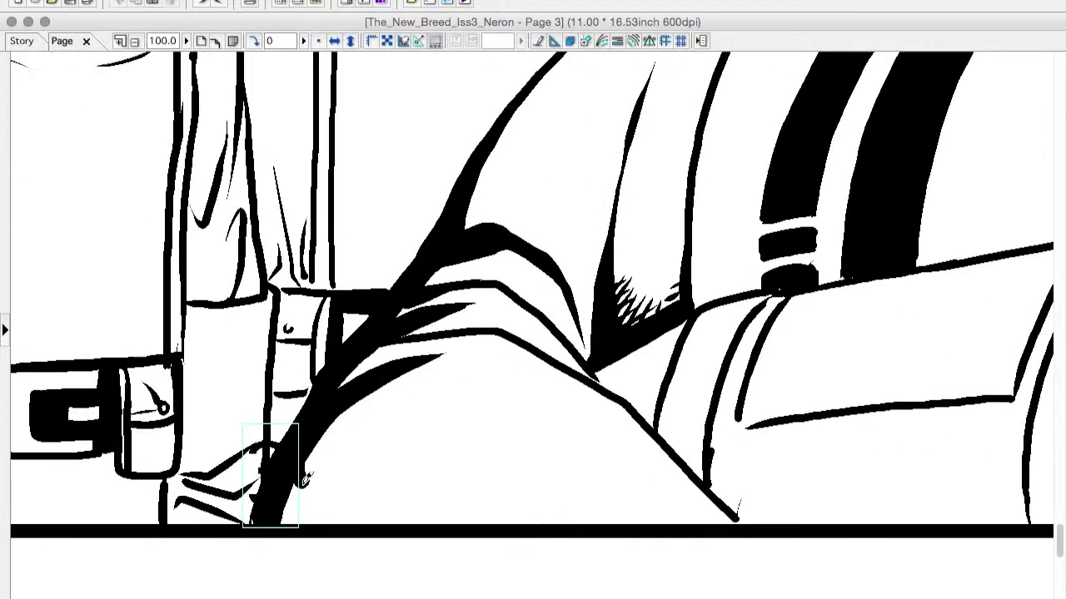
pyautogui.hscroll(2, 322, 441)
pyautogui.hscroll(5, 430, 469)
pyautogui.moveTo(341, 399); pyautogui.dragTo(361, 479)
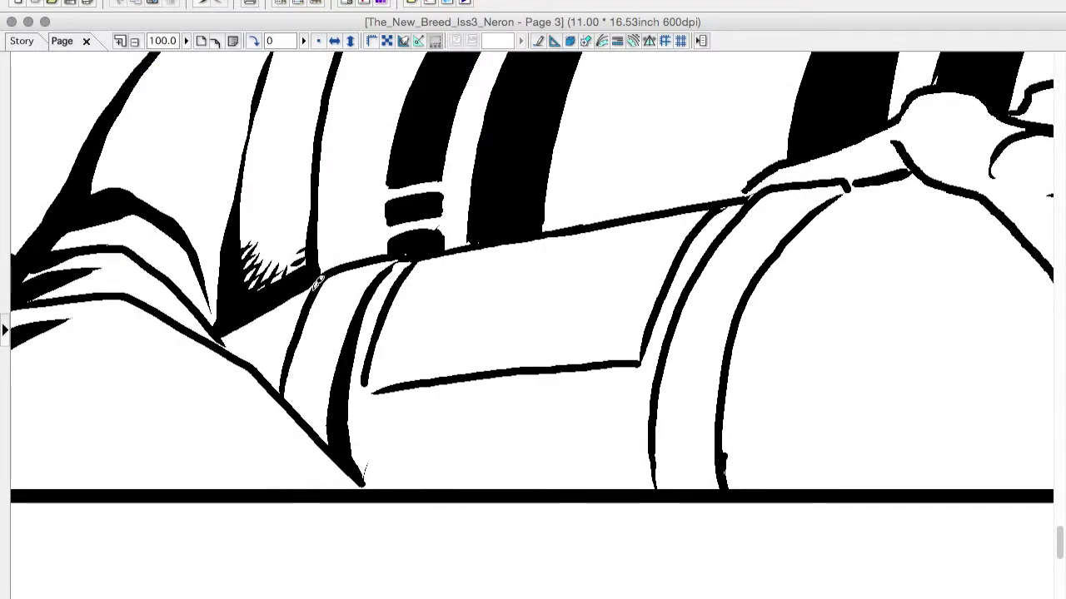
pyautogui.moveTo(321, 276); pyautogui.dragTo(282, 391)
# Step: Give the sleeve's right arc a heavy black edge with three hatch lines beside it
pyautogui.moveTo(416, 264); pyautogui.dragTo(367, 384)
pyautogui.moveTo(844, 197); pyautogui.dragTo(723, 488)
pyautogui.moveTo(666, 396); pyautogui.dragTo(664, 485)
pyautogui.moveTo(674, 413); pyautogui.dragTo(676, 486)
pyautogui.moveTo(685, 435); pyautogui.dragTo(688, 485)
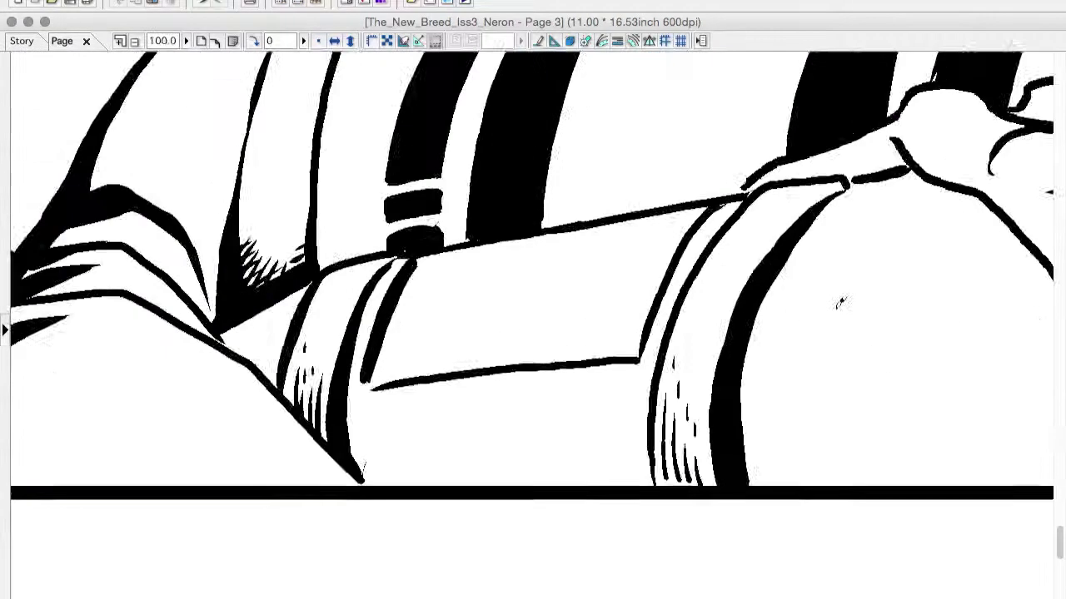
# Step: Darken the thumb shadow and the first knuckles of the resting hand
pyautogui.hscroll(10, 837, 303)
pyautogui.moveTo(210, 250)
pyautogui.mouseDown()
pyautogui.moveTo(309, 287)
pyautogui.moveTo(374, 296)
pyautogui.mouseUp()
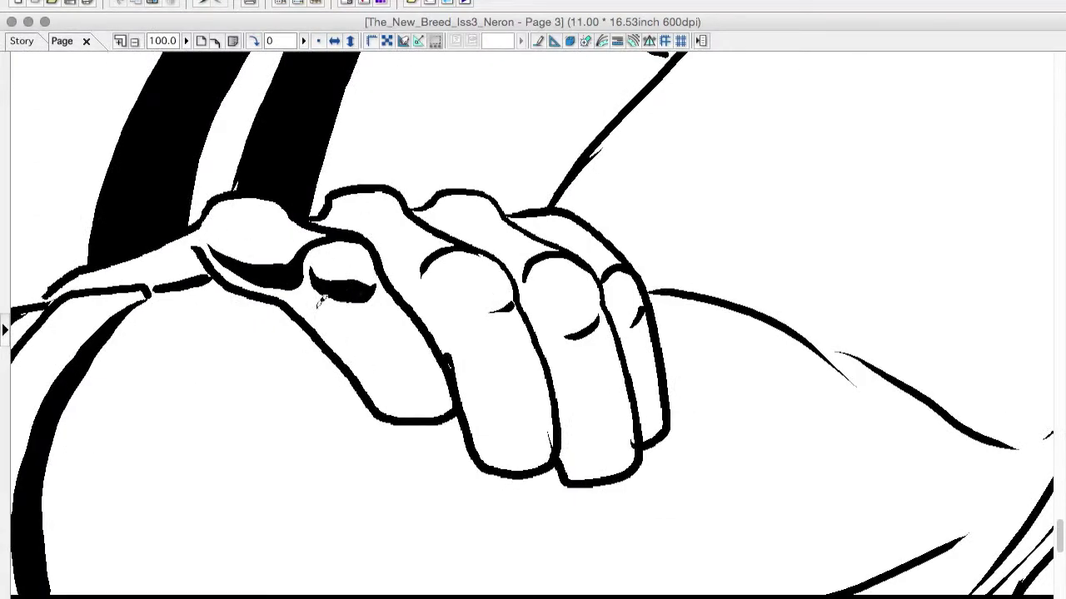
pyautogui.moveTo(301, 296); pyautogui.dragTo(411, 405)
pyautogui.moveTo(392, 401); pyautogui.dragTo(443, 407)
pyautogui.moveTo(323, 215)
pyautogui.mouseDown()
pyautogui.moveTo(381, 238)
pyautogui.moveTo(416, 293)
pyautogui.mouseUp()
pyautogui.moveTo(433, 288); pyautogui.dragTo(512, 301)
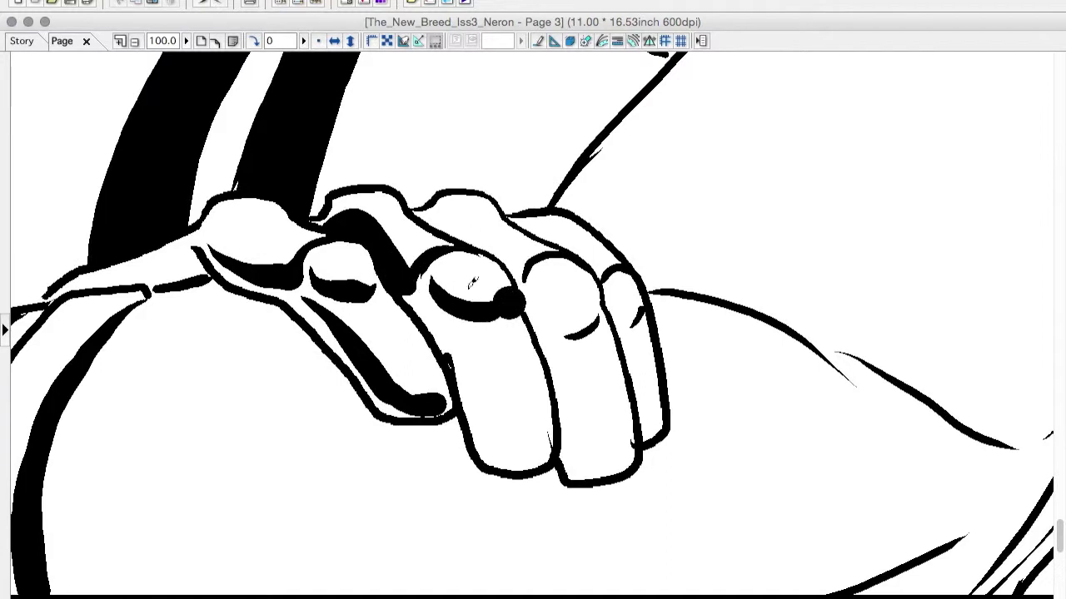
pyautogui.moveTo(426, 310); pyautogui.dragTo(531, 452)
pyautogui.moveTo(420, 297)
pyautogui.mouseDown()
pyautogui.moveTo(455, 326)
pyautogui.moveTo(470, 369)
pyautogui.mouseUp()
pyautogui.moveTo(424, 205); pyautogui.dragTo(524, 276)
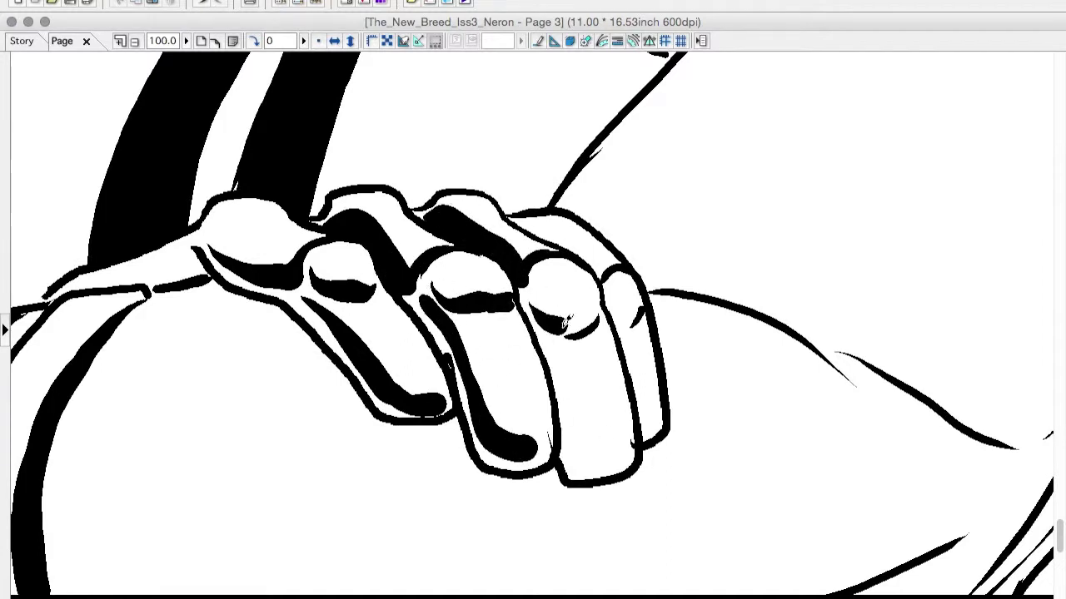
# Step: Shade the third and last fingers, redrawing the third finger's shadow line
pyautogui.moveTo(533, 313); pyautogui.dragTo(597, 325)
pyautogui.moveTo(540, 338); pyautogui.dragTo(568, 401)
pyautogui.moveTo(560, 401); pyautogui.dragTo(628, 465)
pyautogui.moveTo(510, 218); pyautogui.dragTo(598, 274)
pyautogui.moveTo(618, 330); pyautogui.dragTo(649, 448)
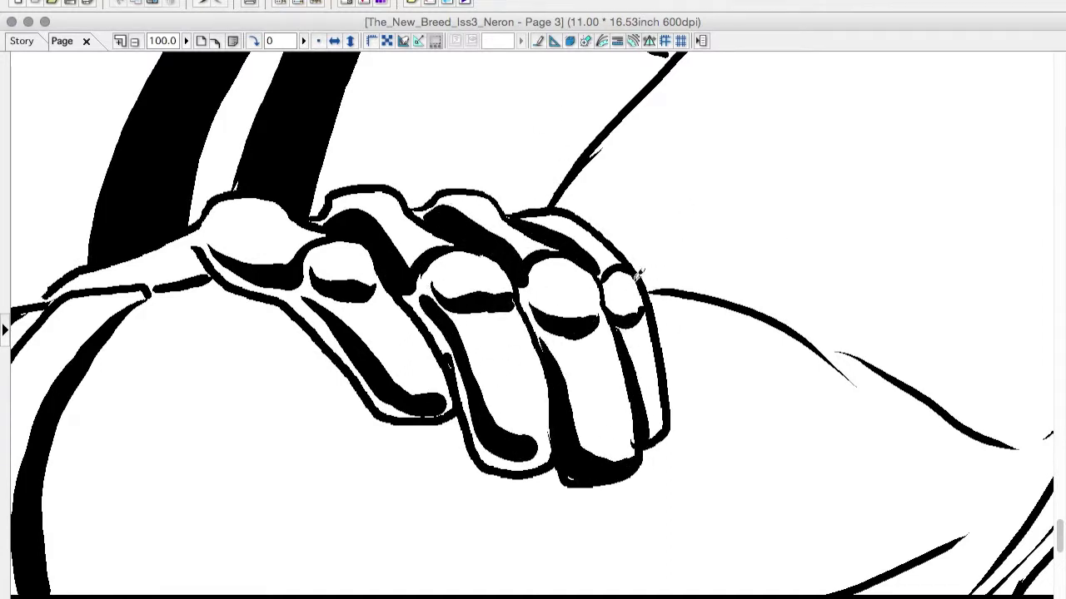
pyautogui.hotkey('ctrl', 'z')
pyautogui.hotkey('ctrl', 'z')
pyautogui.moveTo(541, 318); pyautogui.dragTo(571, 444)
pyautogui.hotkey('ctrl', '+')
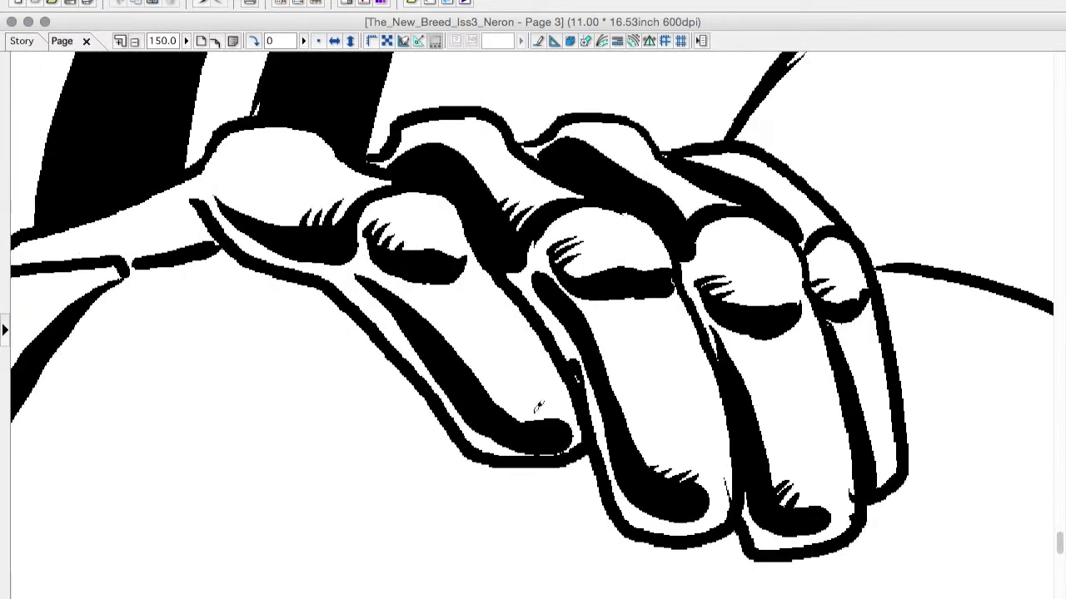
pyautogui.hotkey('ctrl', '-')
pyautogui.hotkey('ctrl', '0')
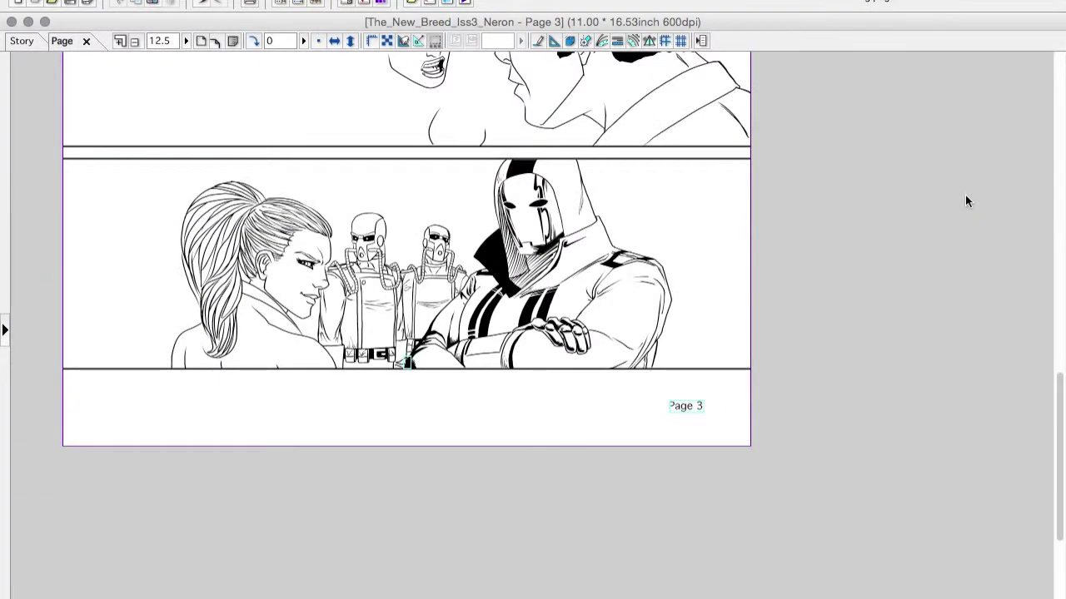
# Step: Ink a thick black shadow along the underside of the resting hand
pyautogui.hotkey('ctrl', '+')
pyautogui.hotkey('ctrl', '+')
pyautogui.hotkey('ctrl', '+')
pyautogui.hotkey('ctrl', '+')
pyautogui.hotkey('ctrl', '+')
pyautogui.hotkey('ctrl', '+')
pyautogui.moveTo(543, 290)
pyautogui.mouseDown()
pyautogui.moveTo(691, 420)
pyautogui.moveTo(882, 504)
pyautogui.moveTo(949, 501)
pyautogui.mouseUp()
pyautogui.hotkey('ctrl', '-')
pyautogui.hotkey('ctrl', '-')
pyautogui.hotkey('ctrl', '-')
pyautogui.hotkey('ctrl', '-')
pyautogui.hotkey('ctrl', '+')
pyautogui.hotkey('ctrl', '+')
pyautogui.hotkey('ctrl', '+')
pyautogui.hotkey('ctrl', '+')
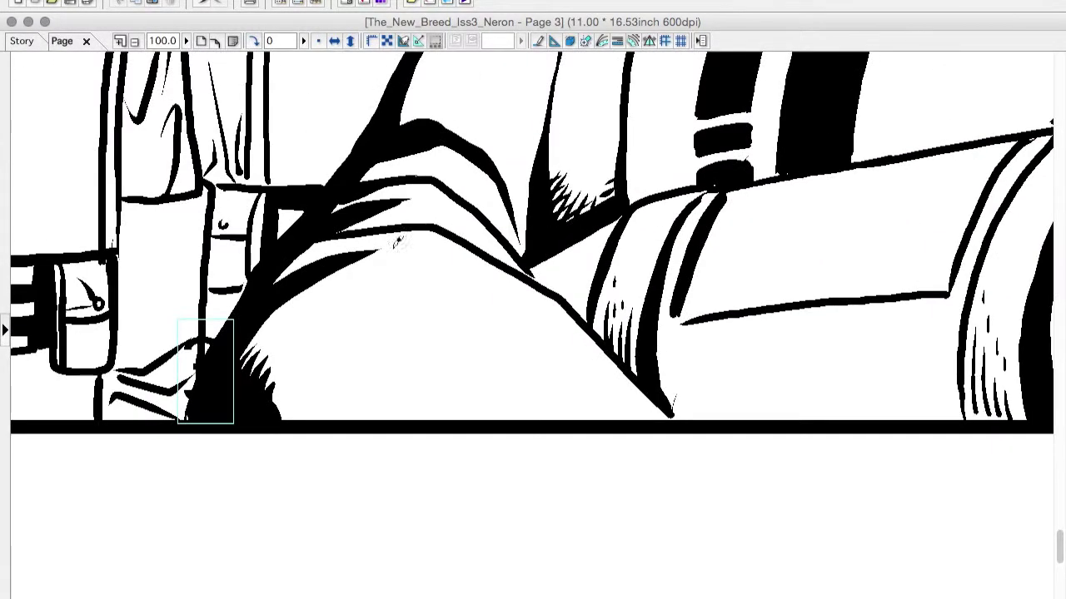
pyautogui.scroll(5, 532, 324)
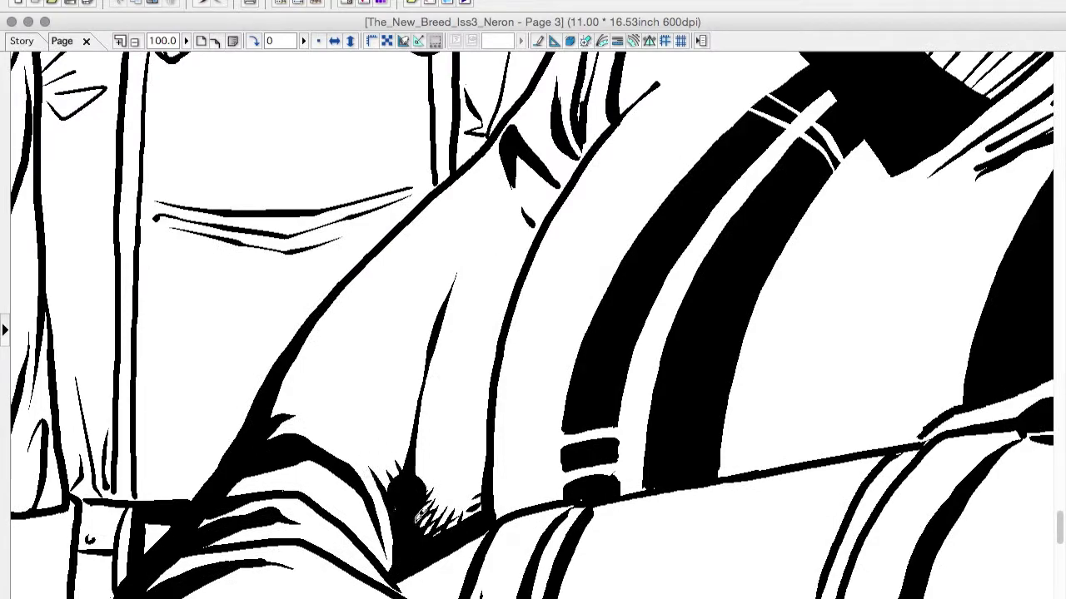
pyautogui.hotkey('ctrl', '-')
pyautogui.hotkey('ctrl', '-')
pyautogui.hotkey('ctrl', '-')
pyautogui.hotkey('ctrl', '-')
# Step: Add tapered ink fold strokes along the lower folds of the coat sleeve
pyautogui.hotkey('ctrl', '+')
pyautogui.hotkey('ctrl', '+')
pyautogui.hotkey('ctrl', '+')
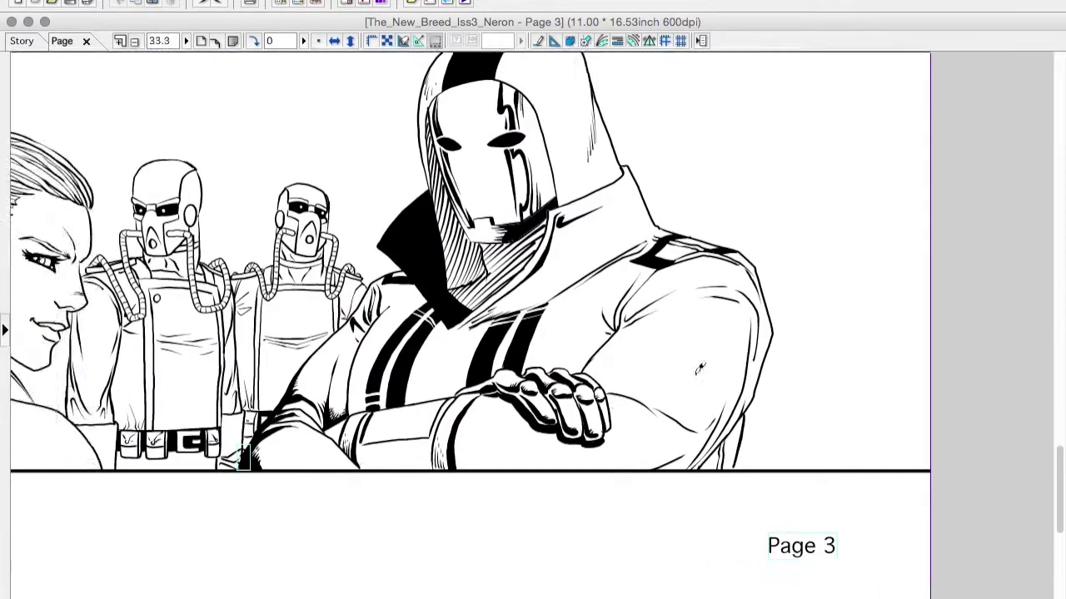
pyautogui.hscroll(-3, 365, 299)
pyautogui.scroll(2, 365, 299)
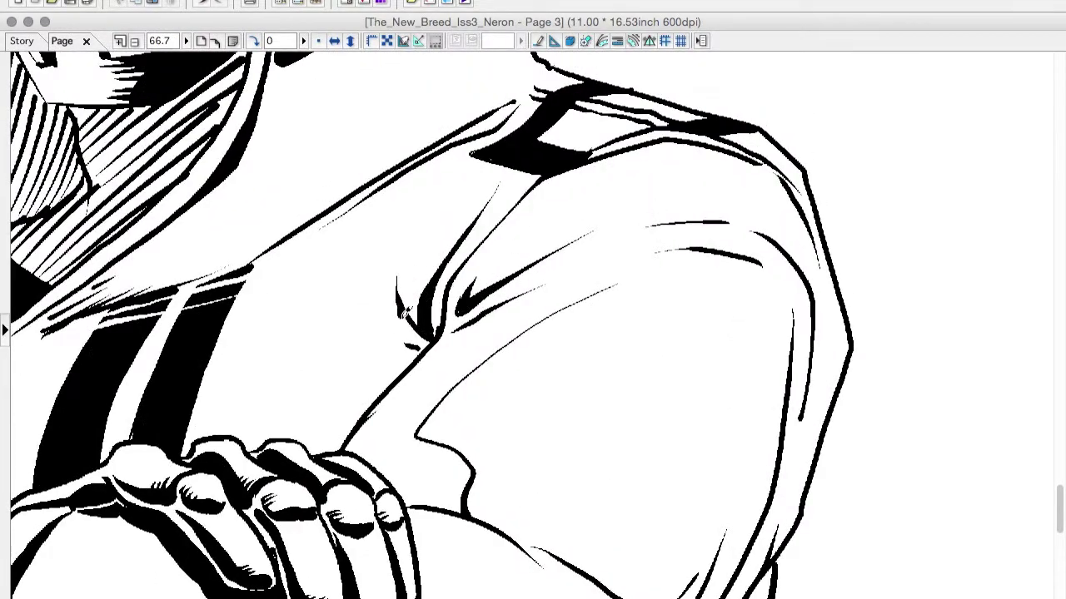
pyautogui.scroll(-5, 433, 407)
pyautogui.hscroll(3, 433, 406)
pyautogui.moveTo(587, 336); pyautogui.dragTo(510, 493)
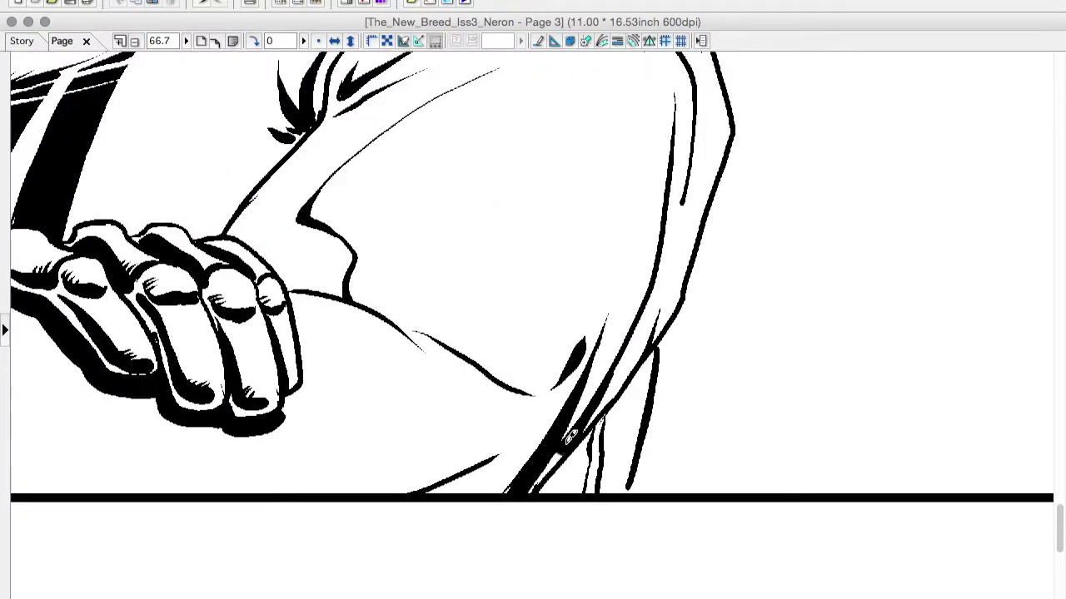
pyautogui.moveTo(517, 444); pyautogui.dragTo(425, 495)
pyautogui.scroll(4, 541, 370)
pyautogui.hscroll(1, 541, 371)
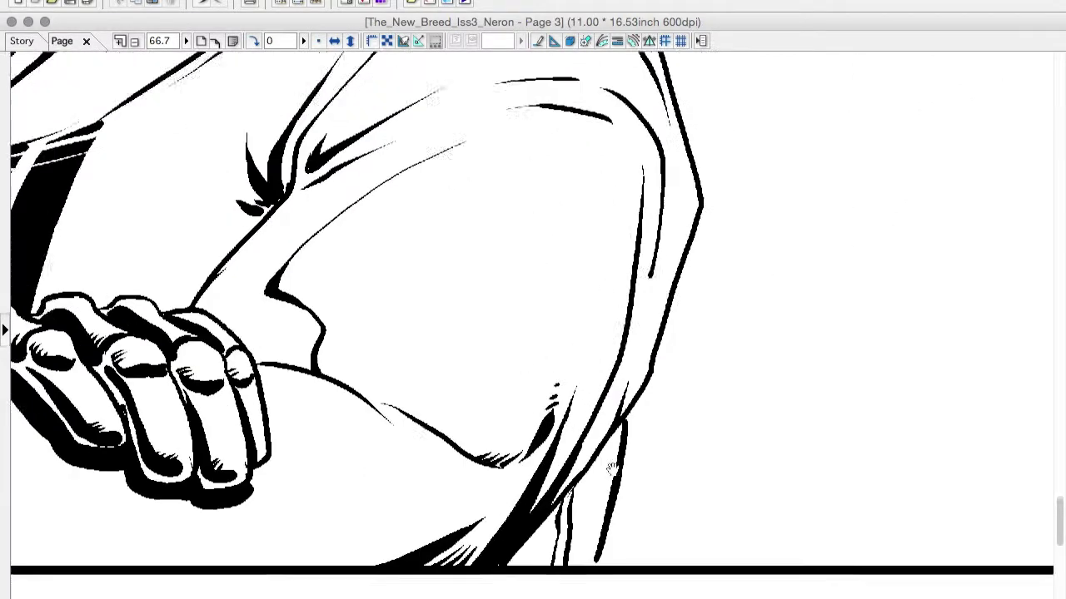
pyautogui.moveTo(611, 248); pyautogui.dragTo(501, 237)
pyautogui.scroll(-10, 352, 212)
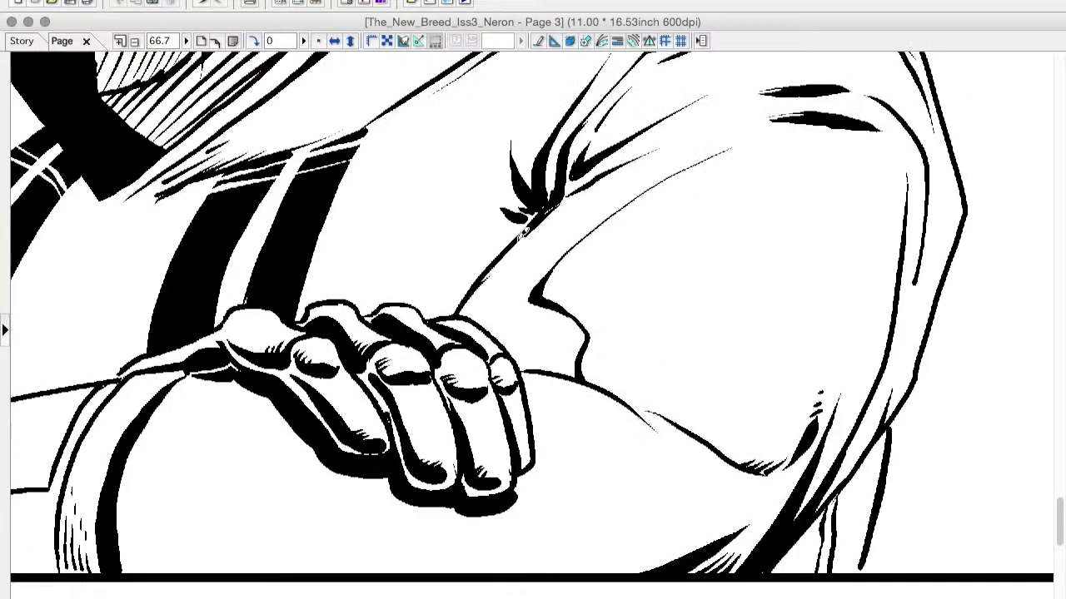
pyautogui.hscroll(10, 567, 472)
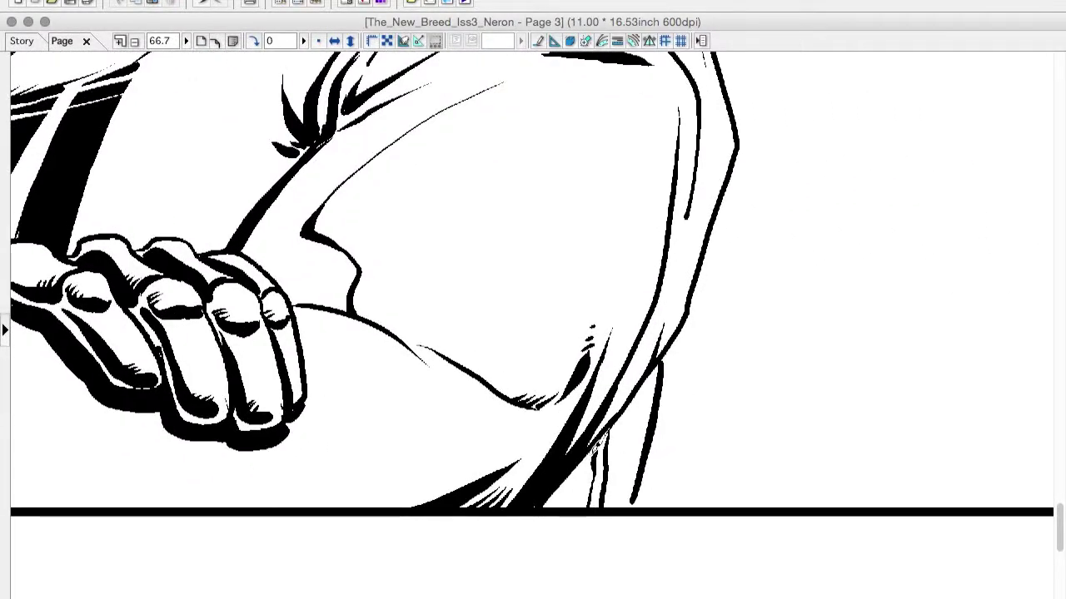
pyautogui.scroll(-3, 680, 285)
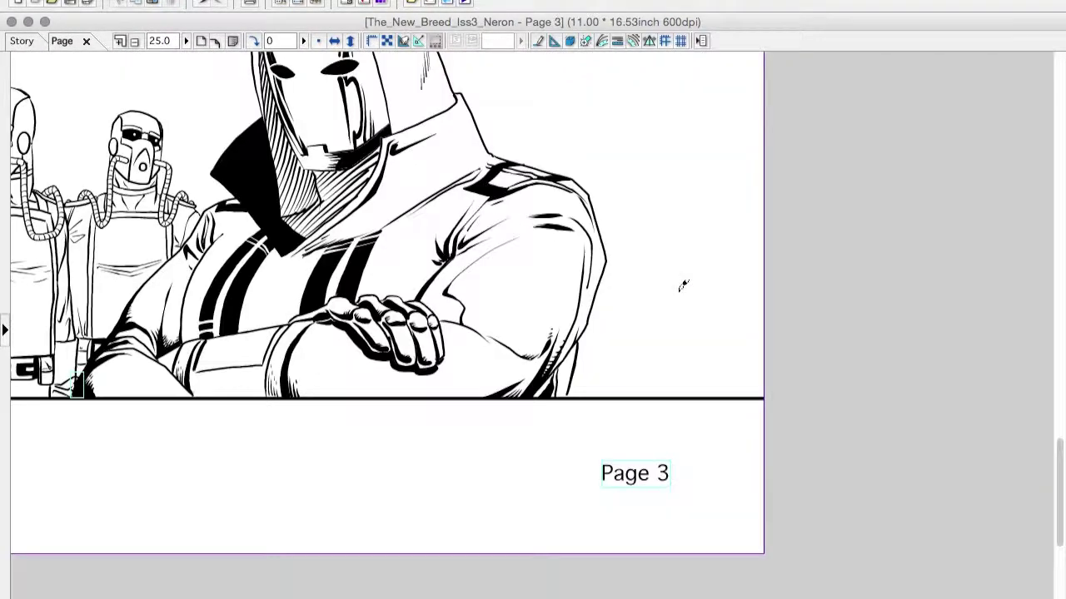
pyautogui.scroll(2, 680, 286)
# Step: Review the helmet and shoulder area, then deselect with Ctrl+D
pyautogui.moveTo(672, 396); pyautogui.dragTo(813, 598)
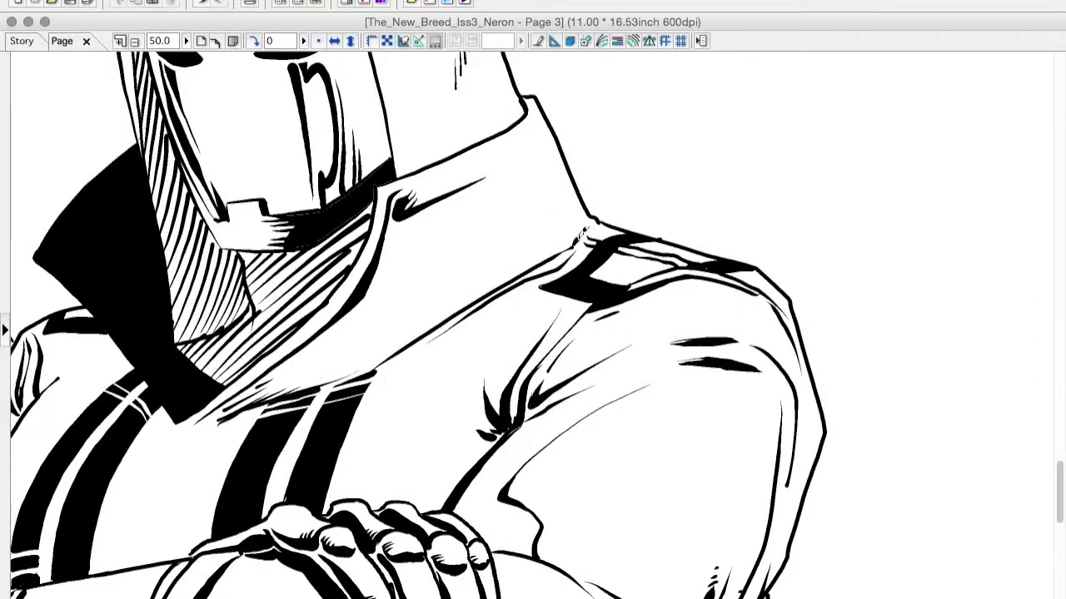
pyautogui.scroll(5, 532, 324)
pyautogui.hscroll(-5, 533, 325)
pyautogui.scroll(-5, 533, 325)
pyautogui.scroll(1, 533, 324)
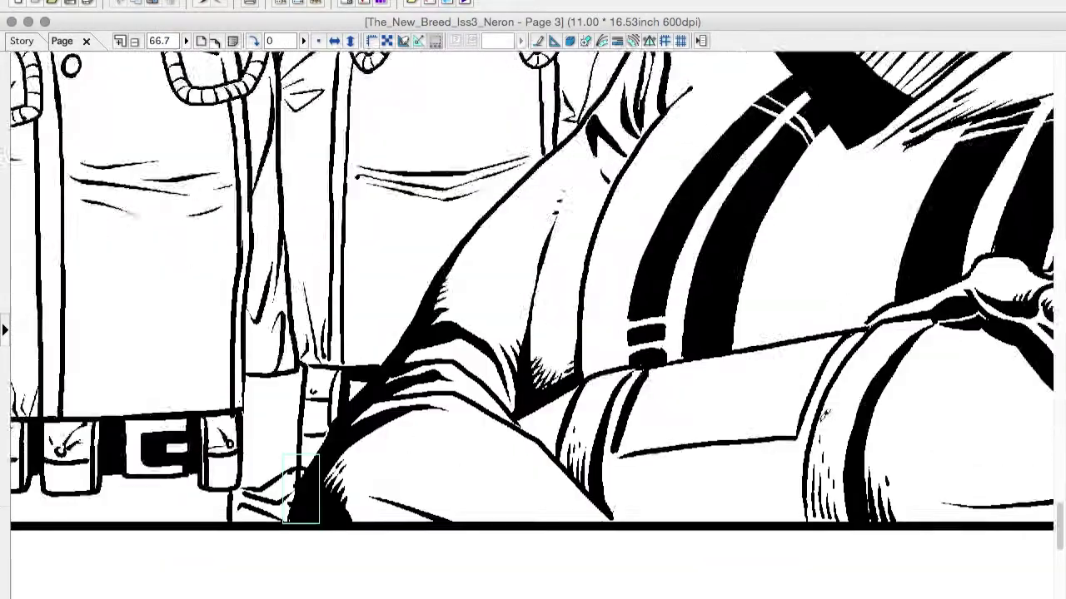
pyautogui.scroll(-3, 824, 414)
pyautogui.scroll(-2, 713, 378)
pyautogui.scroll(2, 714, 378)
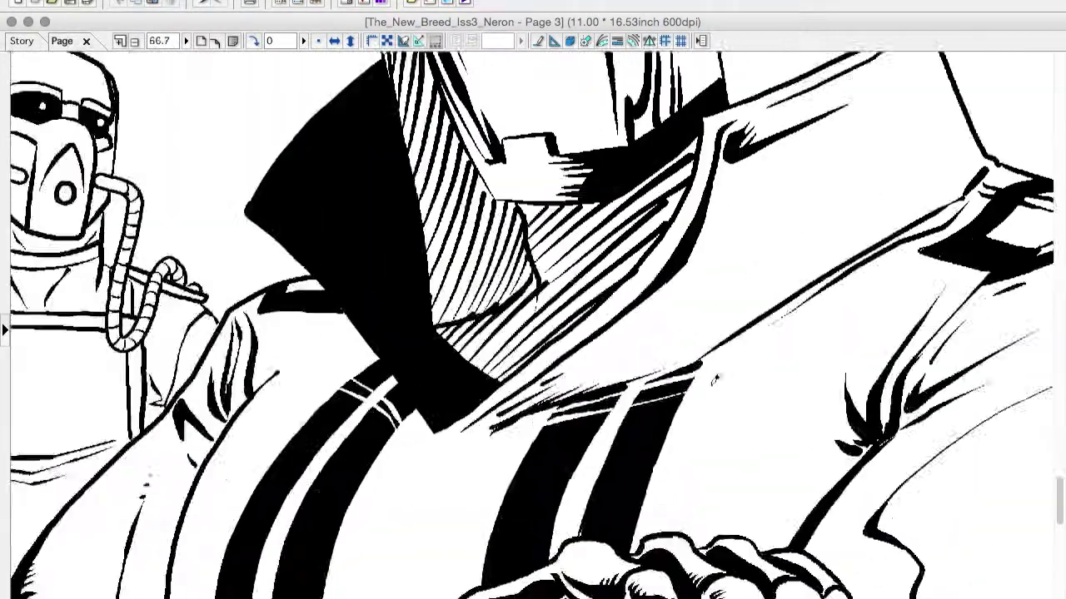
pyautogui.scroll(5, 349, 150)
pyautogui.hscroll(2, 349, 150)
pyautogui.scroll(1, 378, 168)
pyautogui.hscroll(-1, 378, 168)
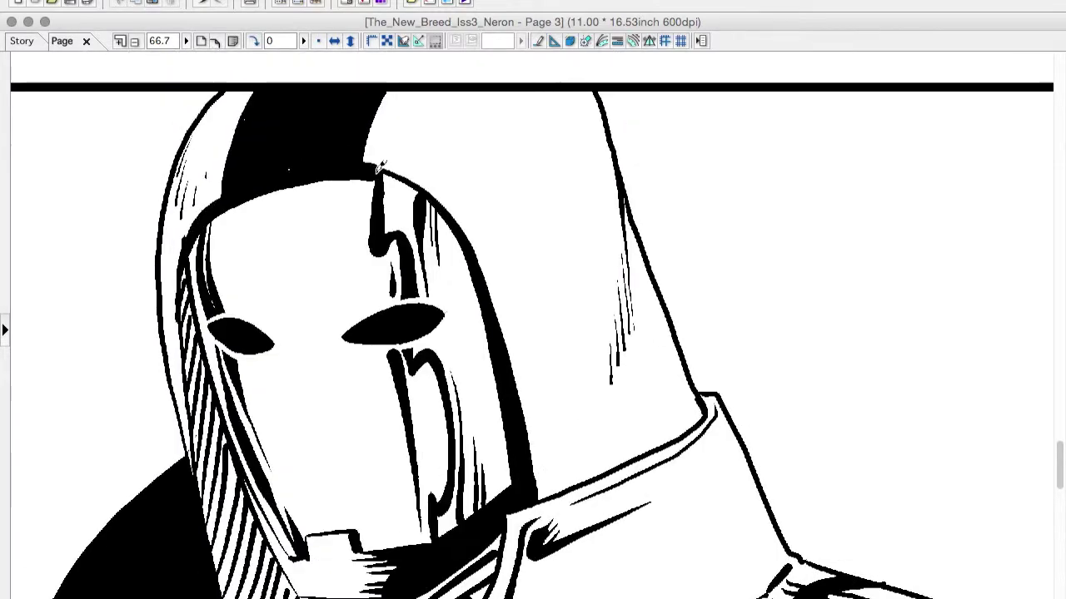
pyautogui.scroll(-3, 379, 168)
pyautogui.hscroll(-2, 379, 168)
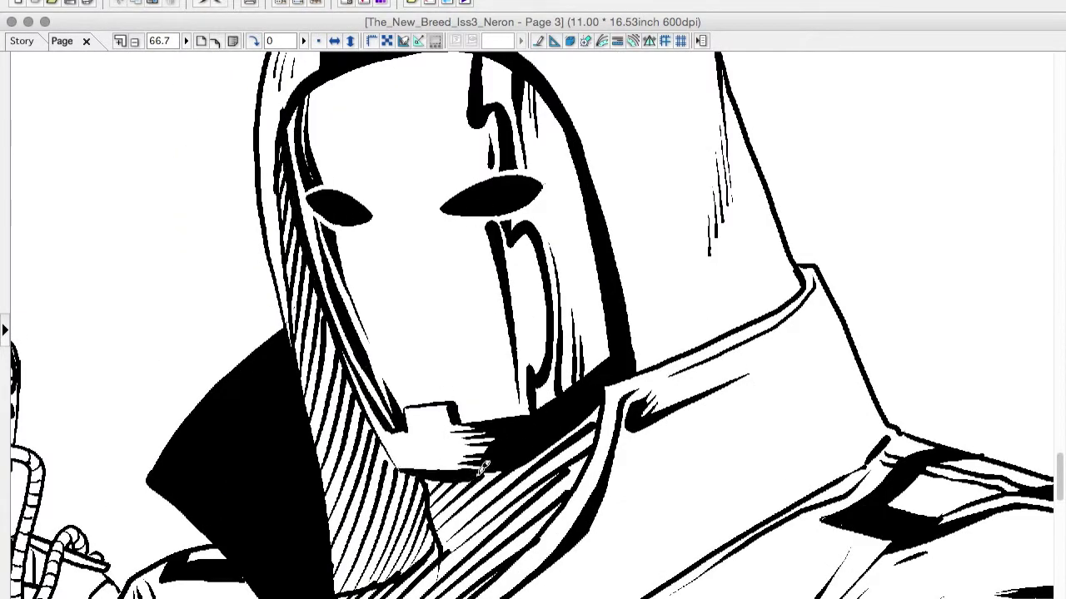
pyautogui.scroll(-4, 476, 217)
pyautogui.scroll(3, 666, 406)
pyautogui.hotkey('ctrl', 'd')
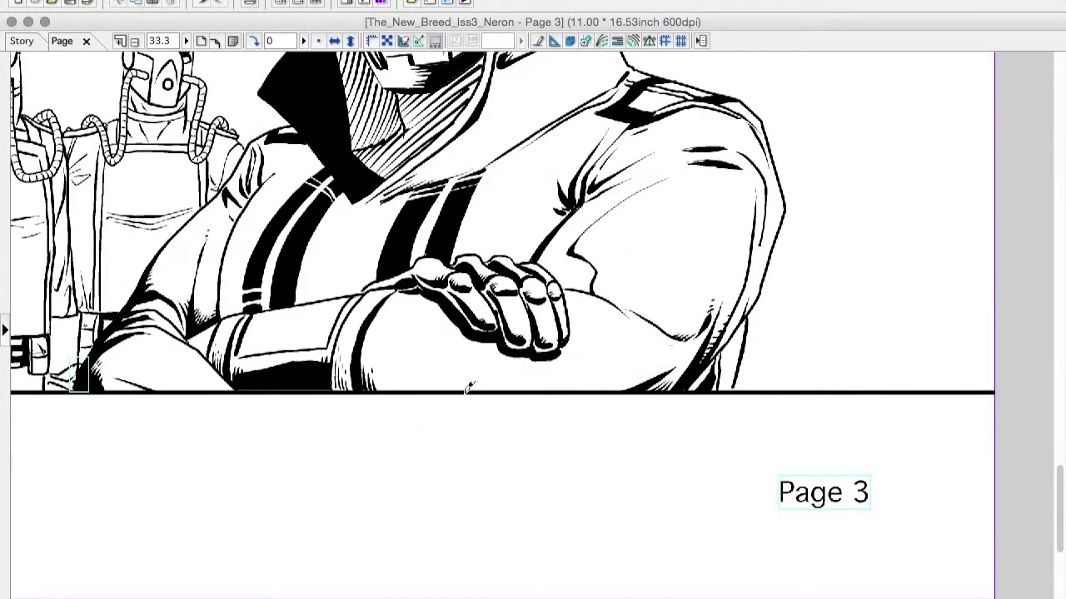
pyautogui.scroll(2, 563, 379)
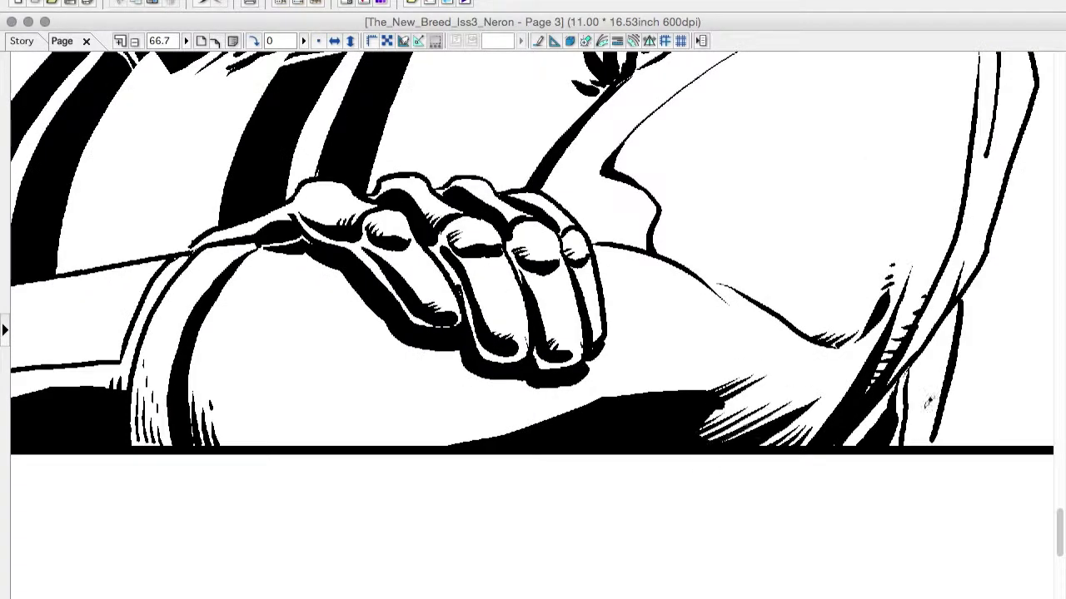
pyautogui.scroll(-5, 956, 377)
pyautogui.scroll(4, 679, 366)
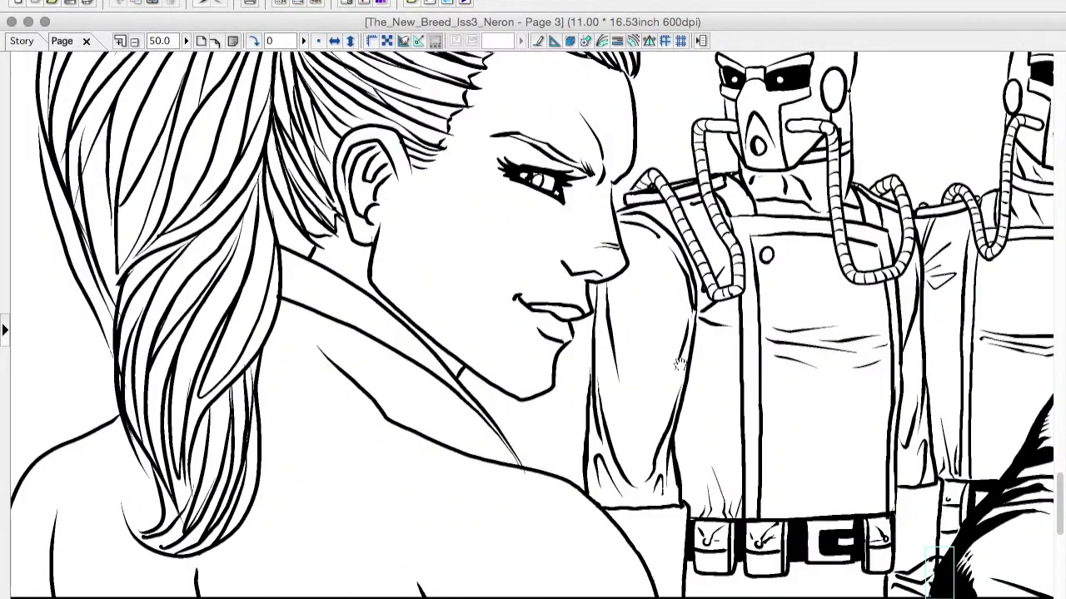
# Step: With the canvas flipped horizontally, ink the woman's collar solid black, then flip back
pyautogui.click(334, 41)
pyautogui.moveTo(549, 462); pyautogui.dragTo(683, 341)
pyautogui.moveTo(787, 300); pyautogui.dragTo(666, 360)
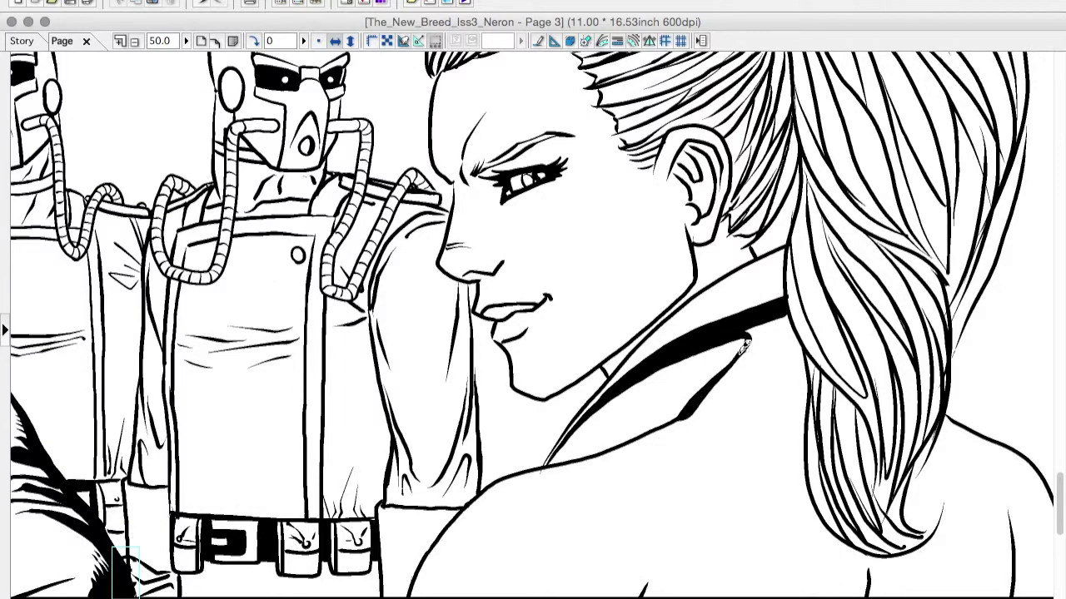
pyautogui.moveTo(743, 344); pyautogui.dragTo(774, 314)
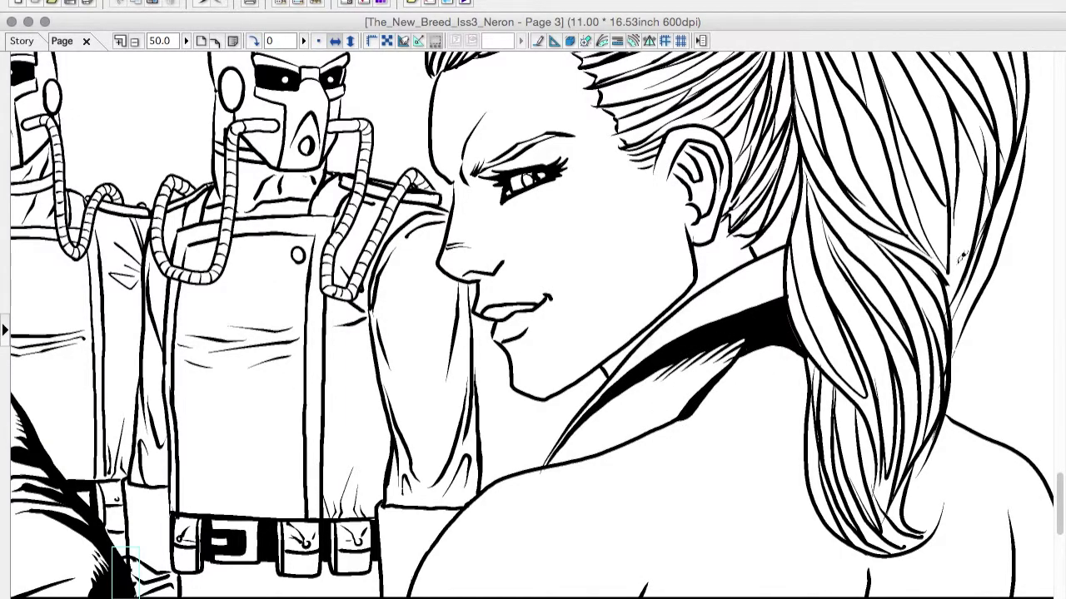
pyautogui.click(334, 40)
# Step: Bolden the woman's earlobe, collar line and hair strands in her ponytail and face
pyautogui.scroll(2, 354, 250)
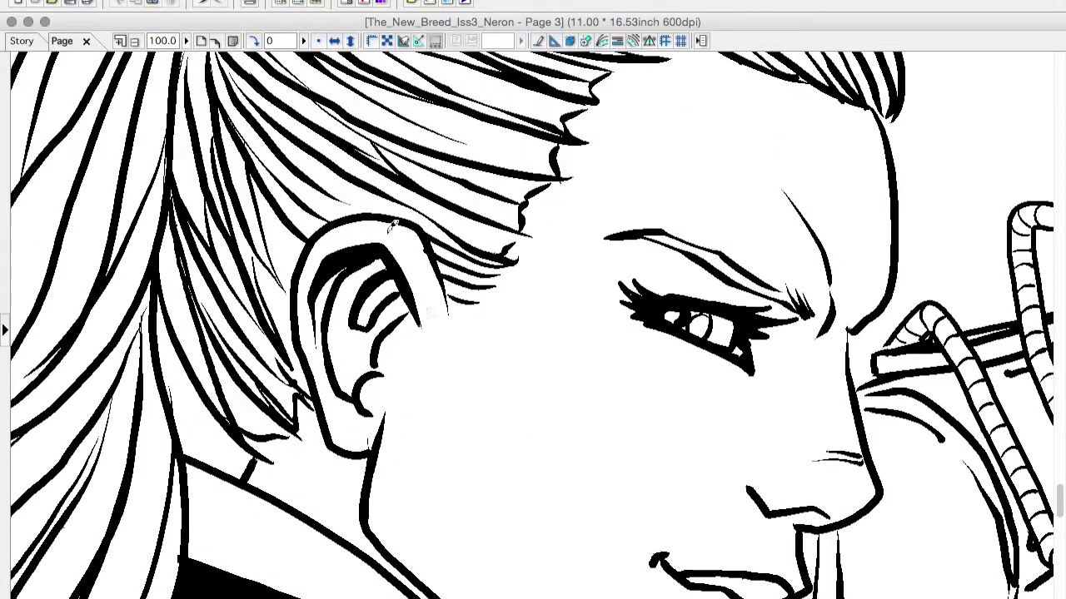
pyautogui.moveTo(367, 376)
pyautogui.mouseDown()
pyautogui.moveTo(390, 374)
pyautogui.moveTo(487, 422)
pyautogui.mouseUp()
pyautogui.scroll(-5, 797, 215)
pyautogui.hscroll(5, 797, 215)
pyautogui.moveTo(160, 346); pyautogui.dragTo(283, 464)
pyautogui.scroll(-3, 283, 465)
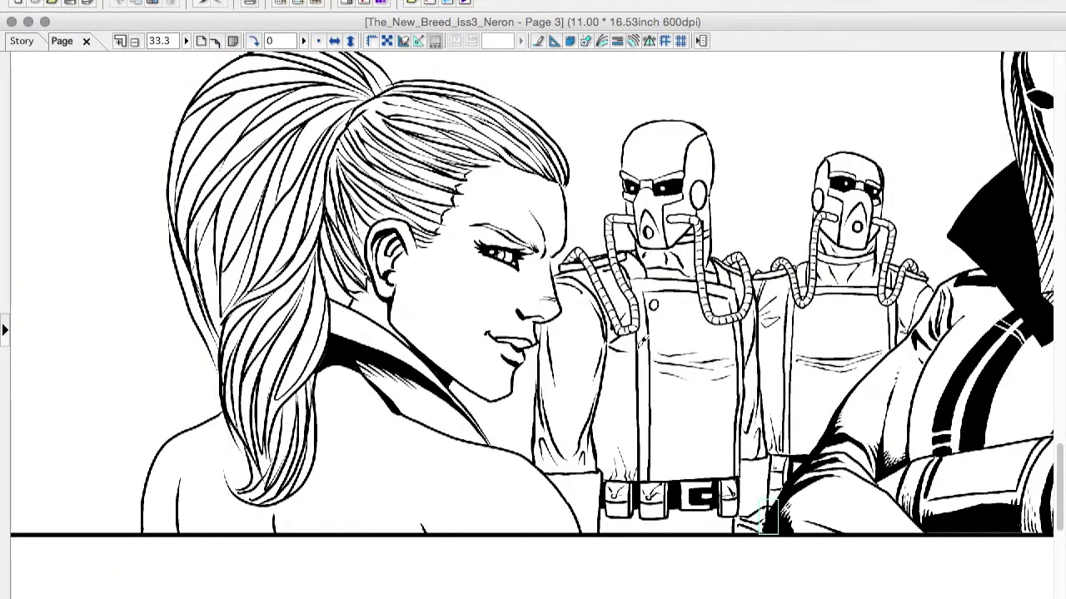
pyautogui.scroll(2, 641, 341)
pyautogui.moveTo(296, 286); pyautogui.dragTo(333, 532)
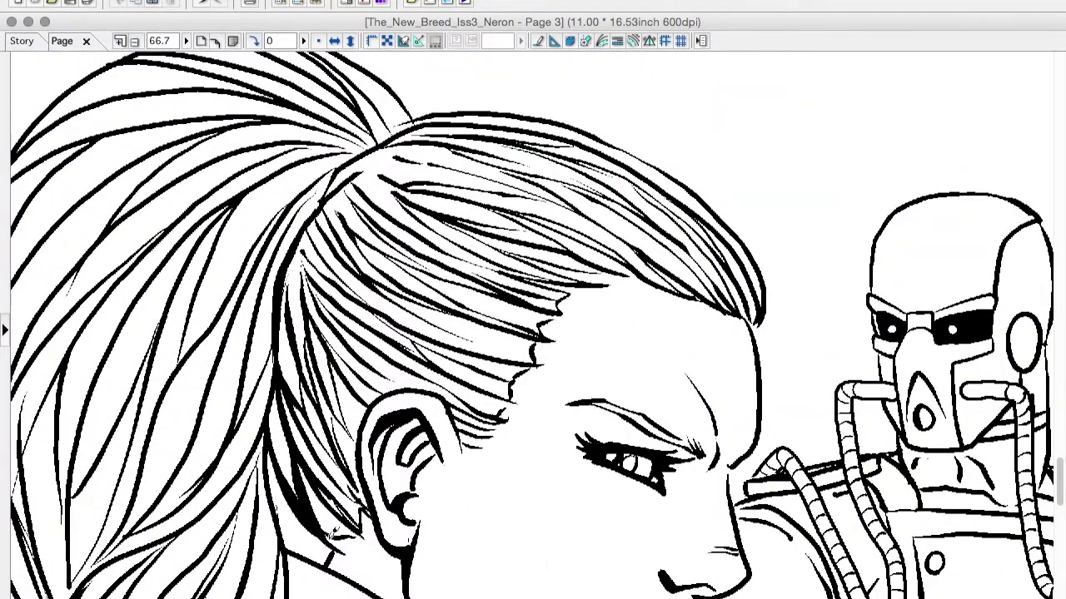
pyautogui.scroll(2, 749, 316)
pyautogui.moveTo(375, 270); pyautogui.dragTo(229, 453)
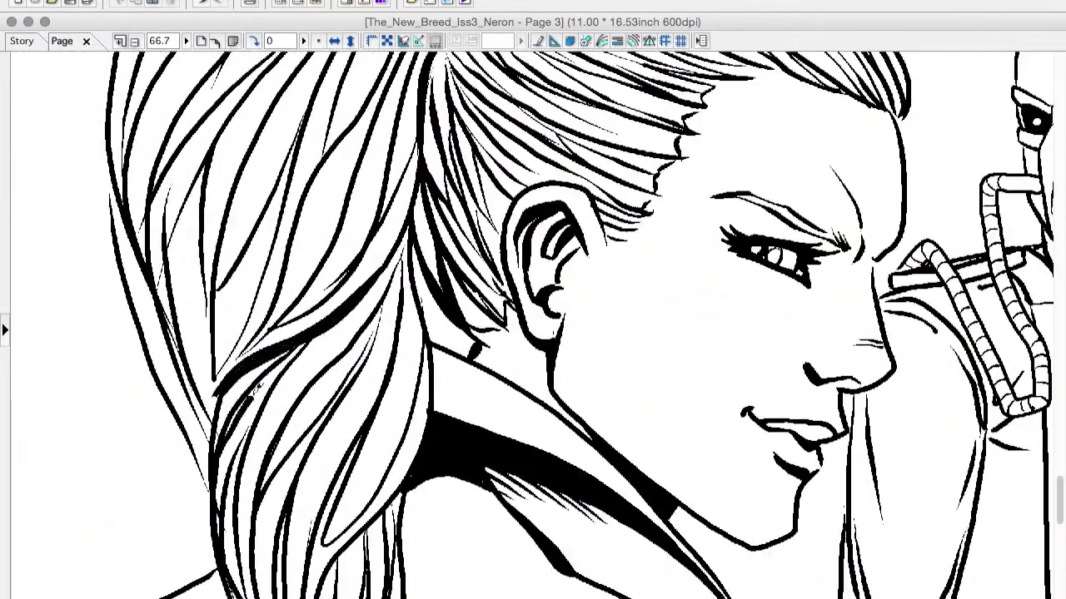
# Step: Fill a solid black shadow shape on the woman's shoulder
pyautogui.scroll(-3, 724, 325)
pyautogui.scroll(3, 724, 326)
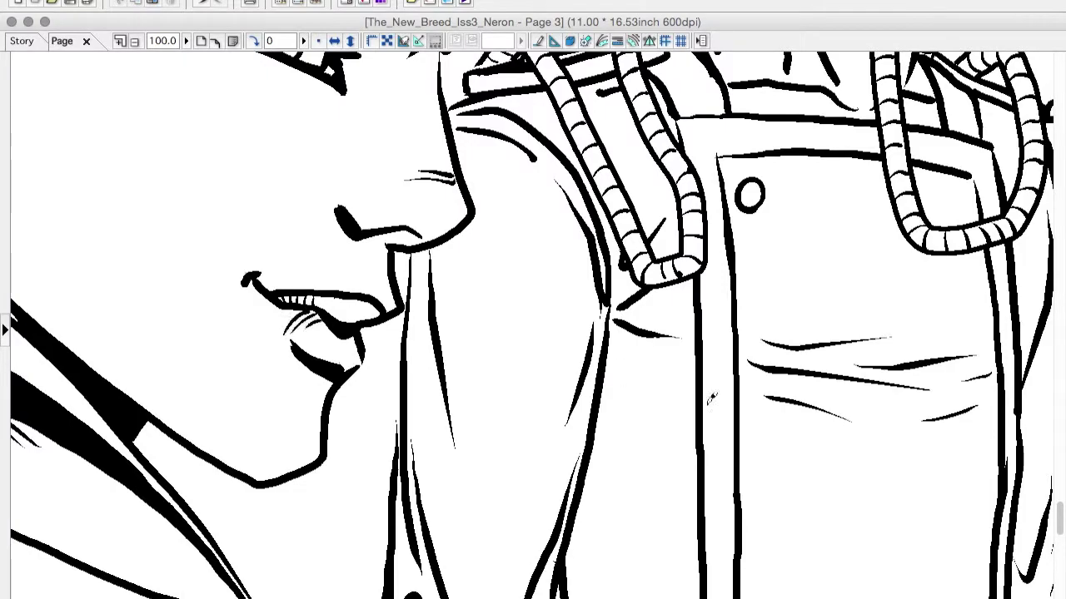
pyautogui.scroll(5, 709, 399)
pyautogui.scroll(-3, 566, 343)
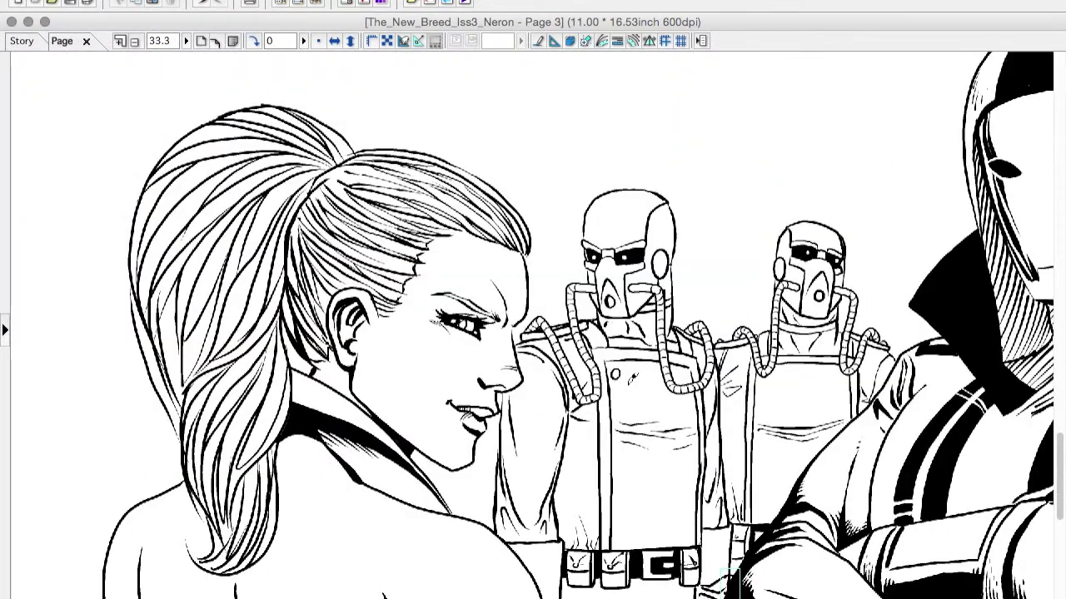
pyautogui.scroll(2, 125, 433)
pyautogui.moveTo(119, 432); pyautogui.dragTo(495, 408)
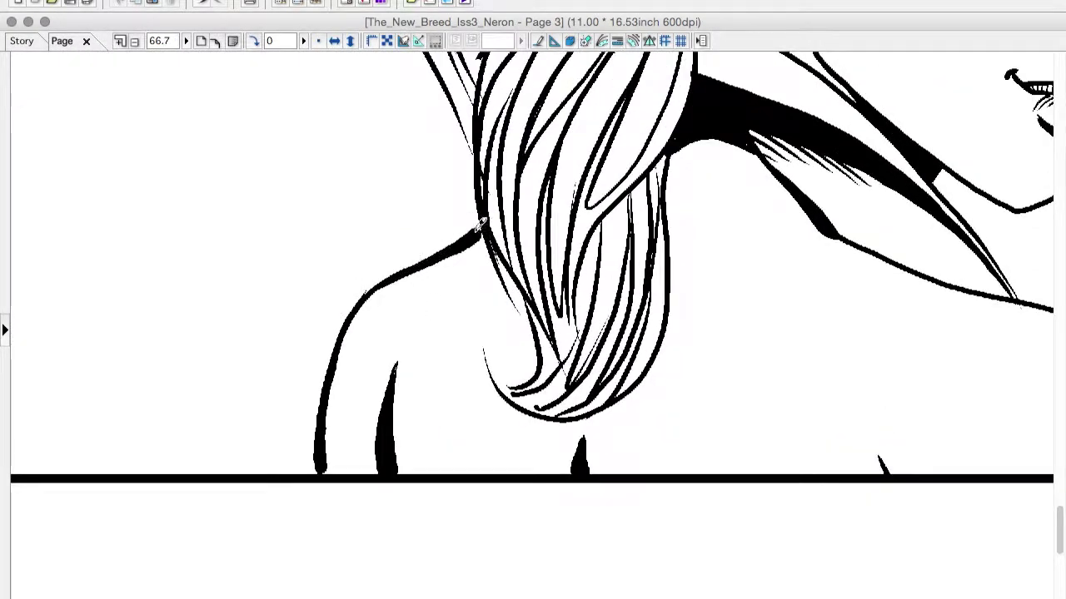
pyautogui.moveTo(333, 223); pyautogui.dragTo(314, 406)
pyautogui.moveTo(316, 268); pyautogui.dragTo(324, 441)
pyautogui.scroll(-1, 511, 155)
pyautogui.scroll(1, 363, 314)
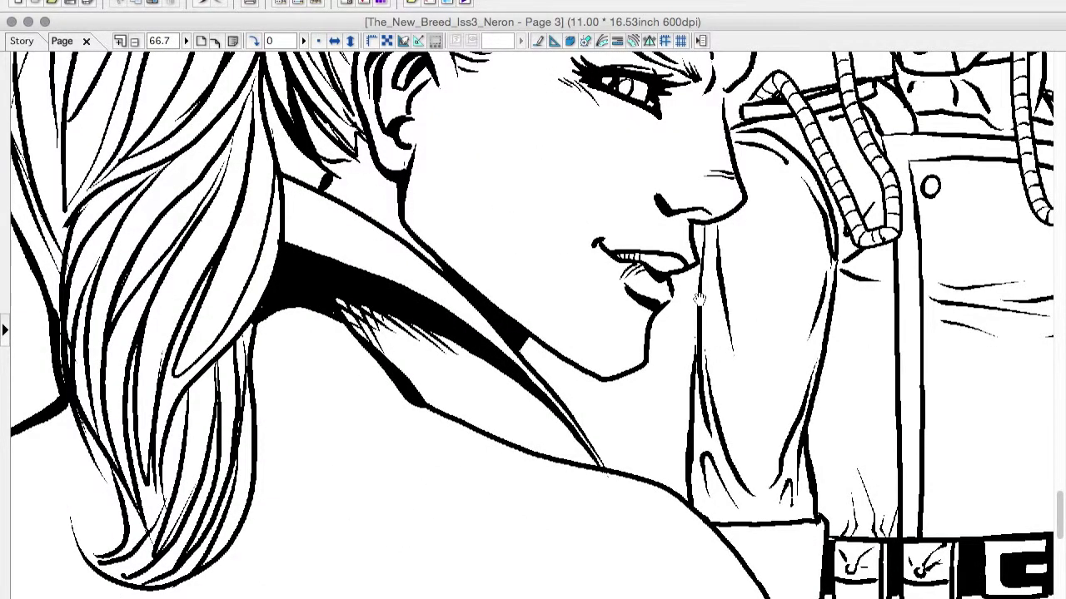
pyautogui.scroll(5, 698, 300)
pyautogui.scroll(-10, 691, 276)
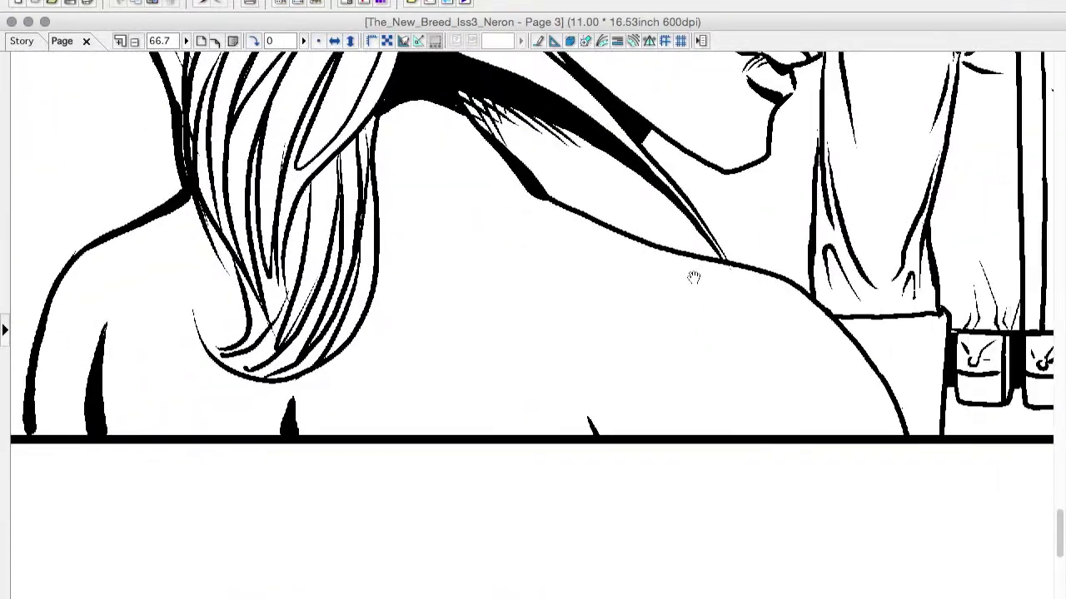
pyautogui.hscroll(-2, 694, 277)
pyautogui.hscroll(5, 450, 309)
pyautogui.scroll(3, 450, 309)
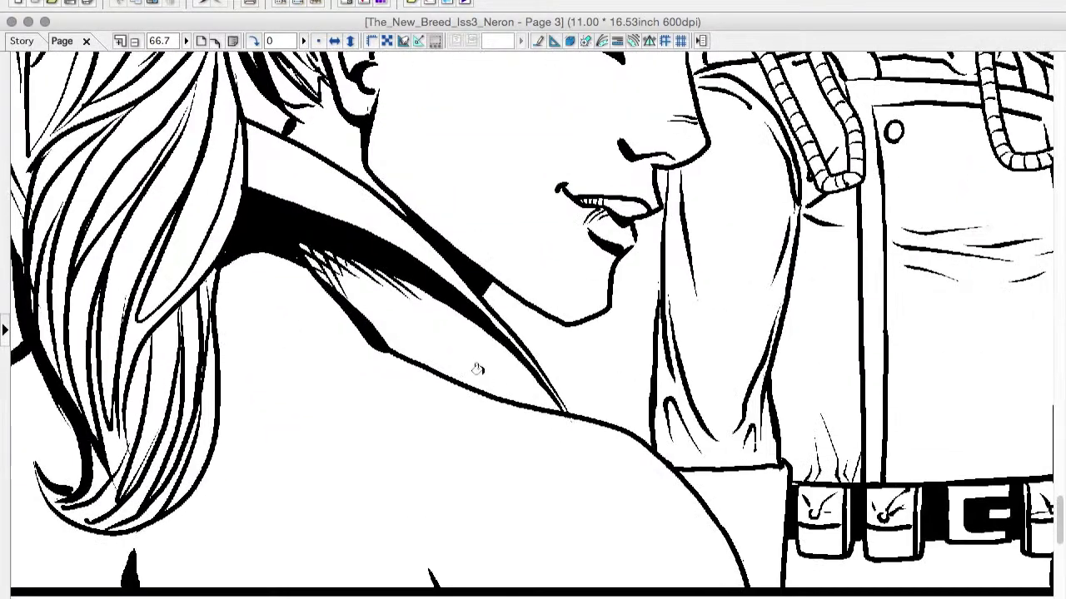
pyautogui.scroll(-3, 545, 341)
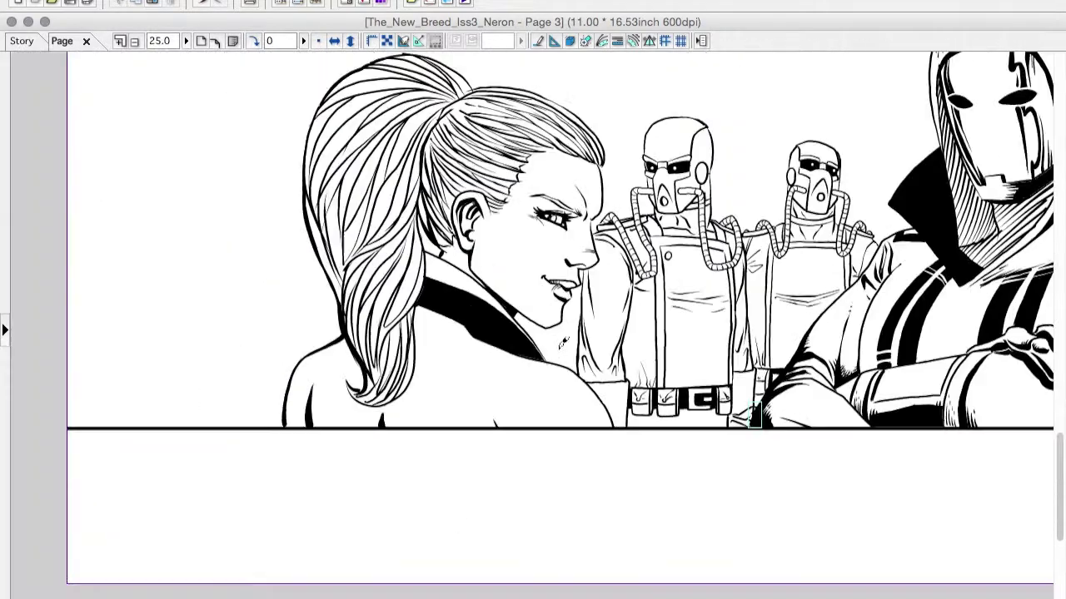
pyautogui.scroll(2, 563, 343)
pyautogui.scroll(-3, 441, 374)
pyautogui.hscroll(-2, 416, 333)
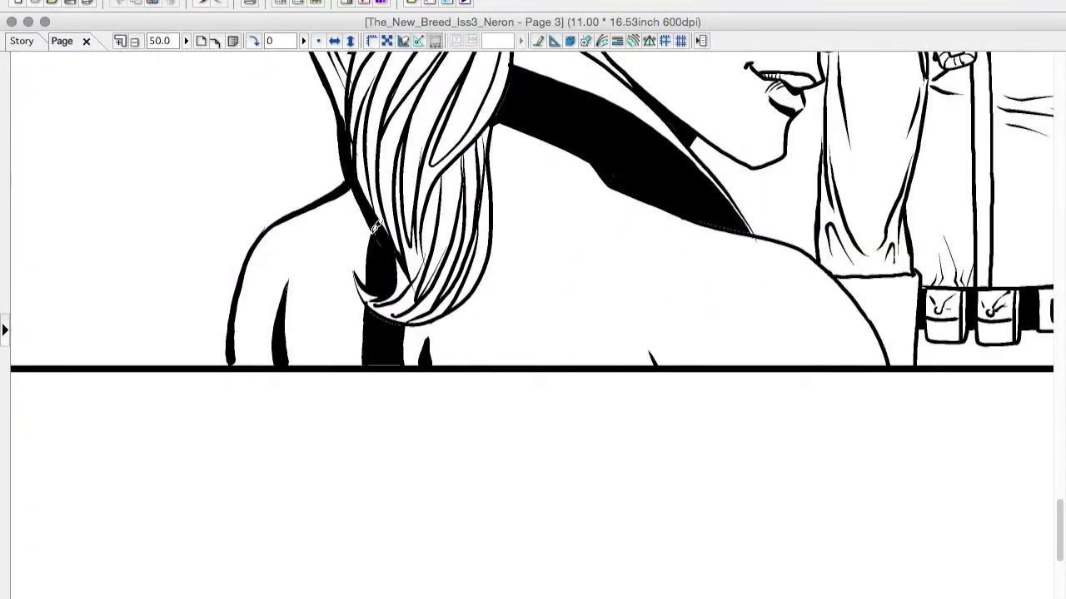
pyautogui.hscroll(3, 419, 414)
pyautogui.scroll(1, 419, 413)
pyautogui.moveTo(419, 414)
pyautogui.mouseDown()
pyautogui.moveTo(463, 419)
pyautogui.moveTo(448, 342)
pyautogui.mouseUp()
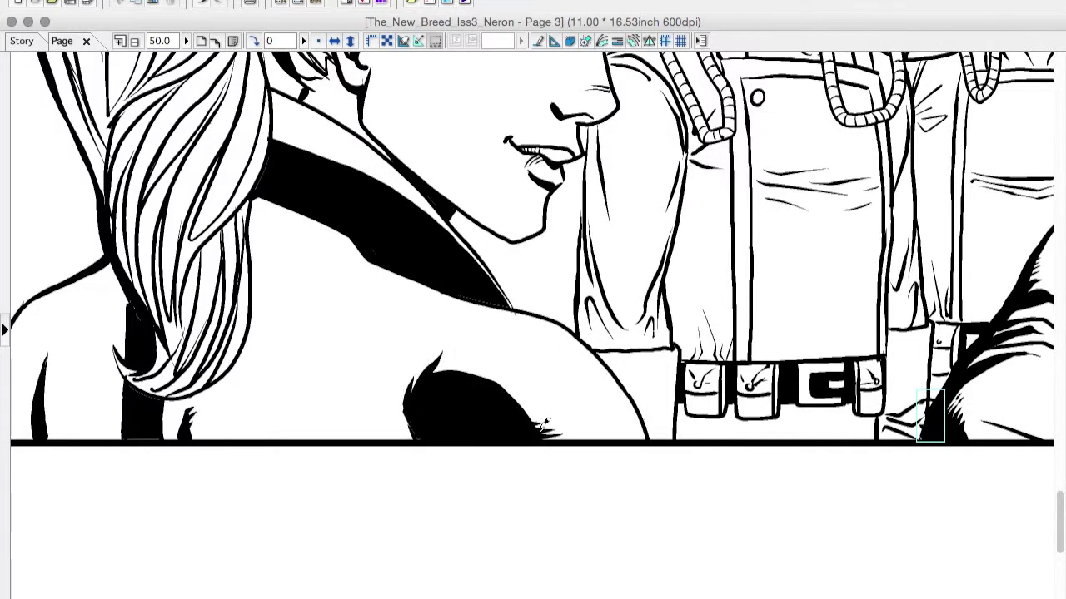
# Step: Spot black fills into the hose cable segments and darken the cable's left edge
pyautogui.scroll(-3, 822, 380)
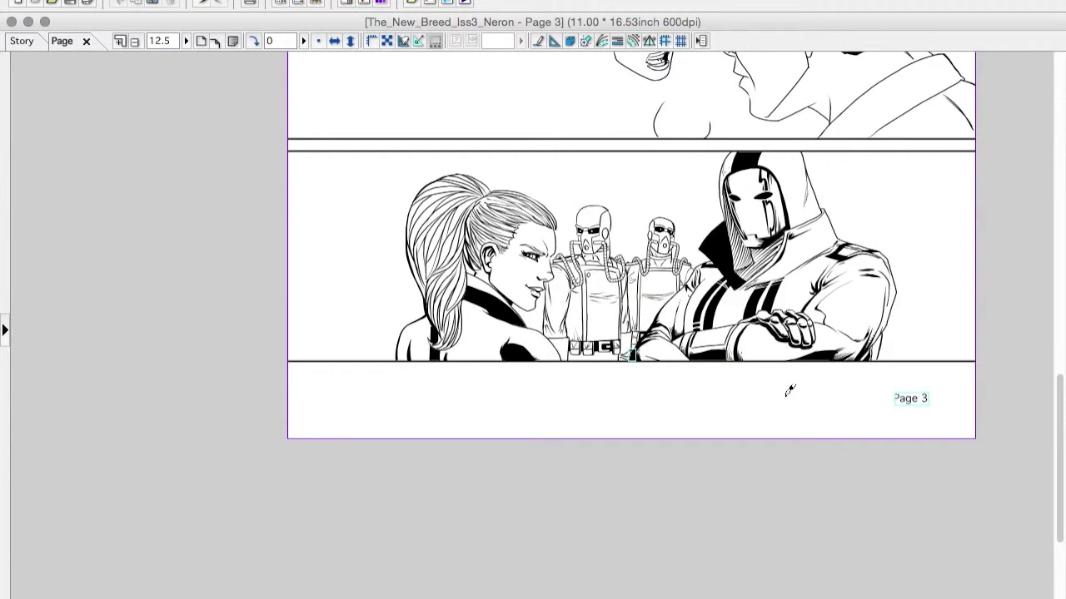
pyautogui.scroll(5, 787, 388)
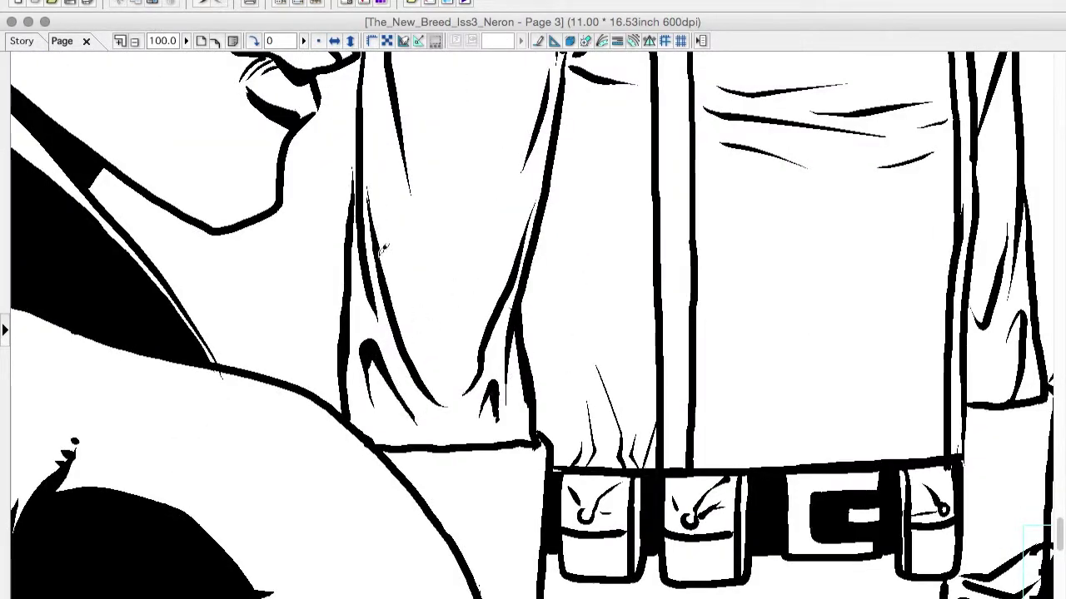
pyautogui.scroll(5, 376, 372)
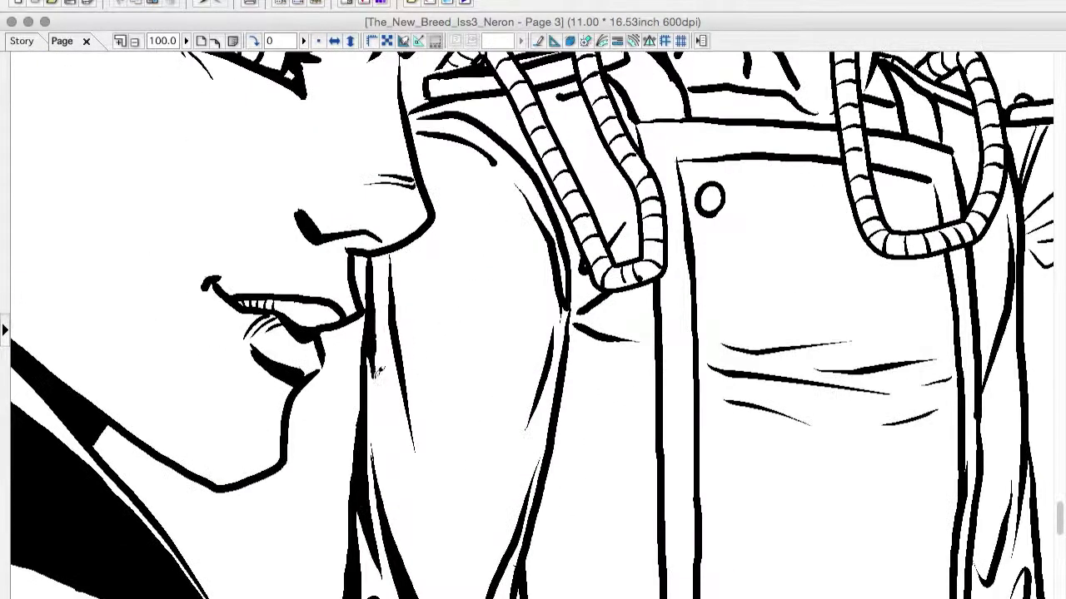
pyautogui.scroll(10, 383, 274)
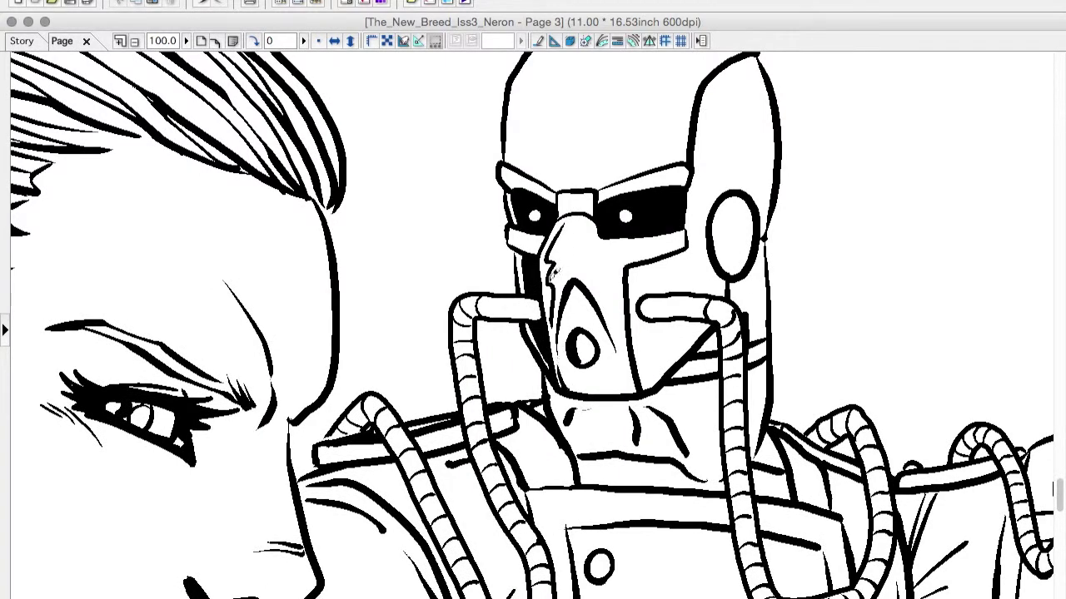
pyautogui.scroll(4, 637, 298)
pyautogui.hscroll(1, 582, 291)
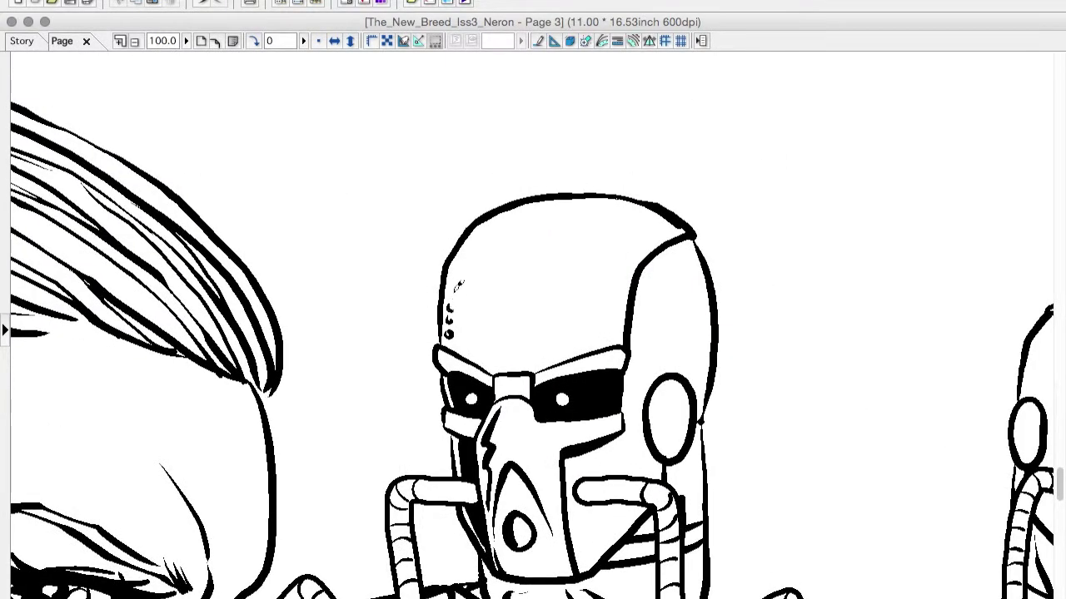
pyautogui.scroll(-8, 354, 229)
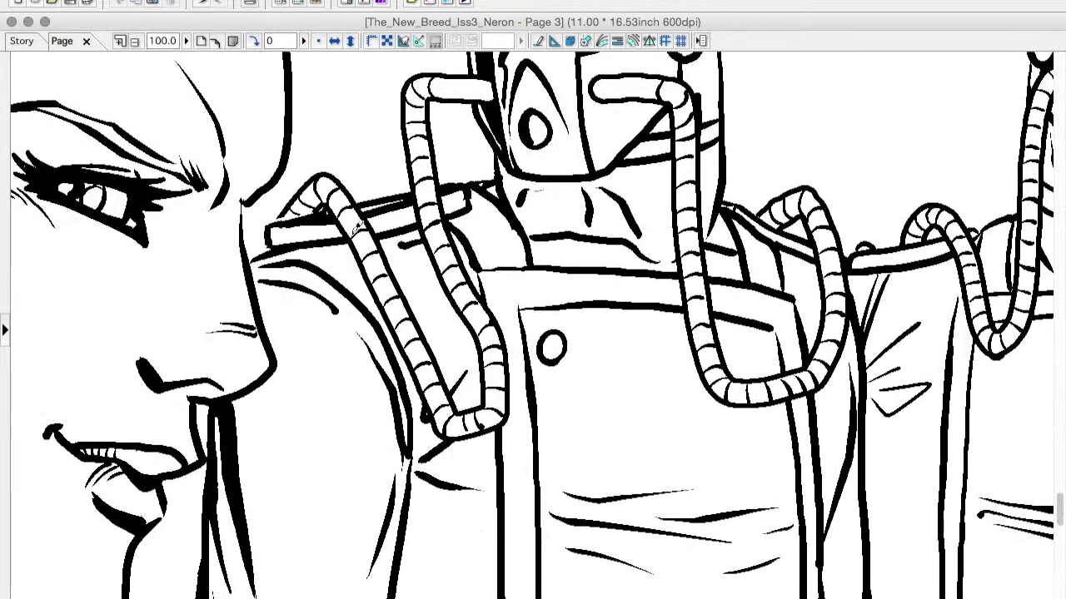
pyautogui.moveTo(304, 204)
pyautogui.mouseDown()
pyautogui.moveTo(376, 269)
pyautogui.moveTo(403, 289)
pyautogui.moveTo(445, 411)
pyautogui.moveTo(499, 410)
pyautogui.mouseUp()
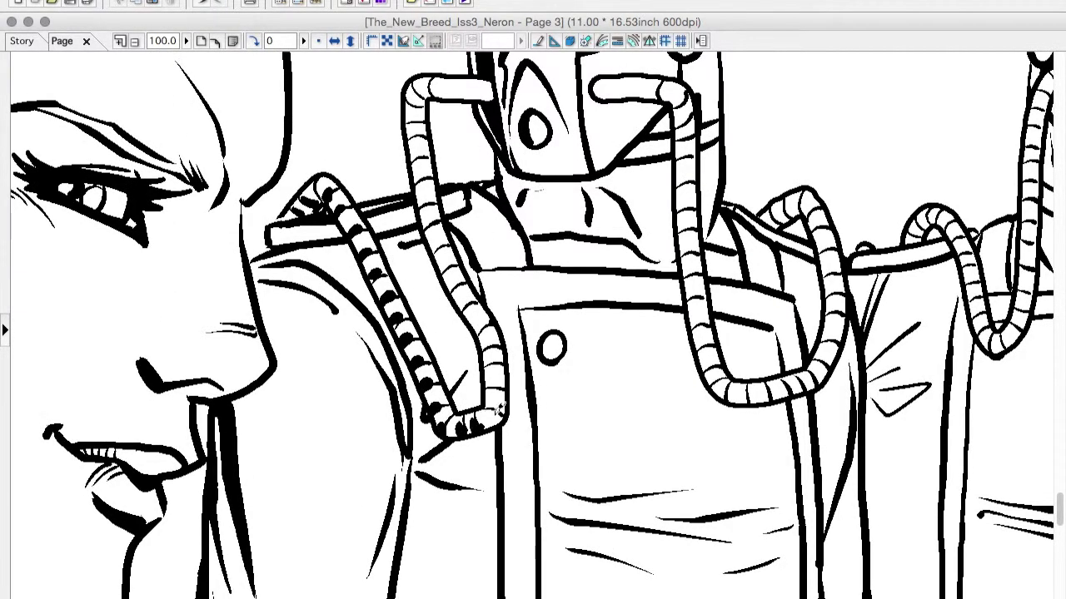
pyautogui.scroll(-3, 452, 260)
pyautogui.scroll(2, 585, 247)
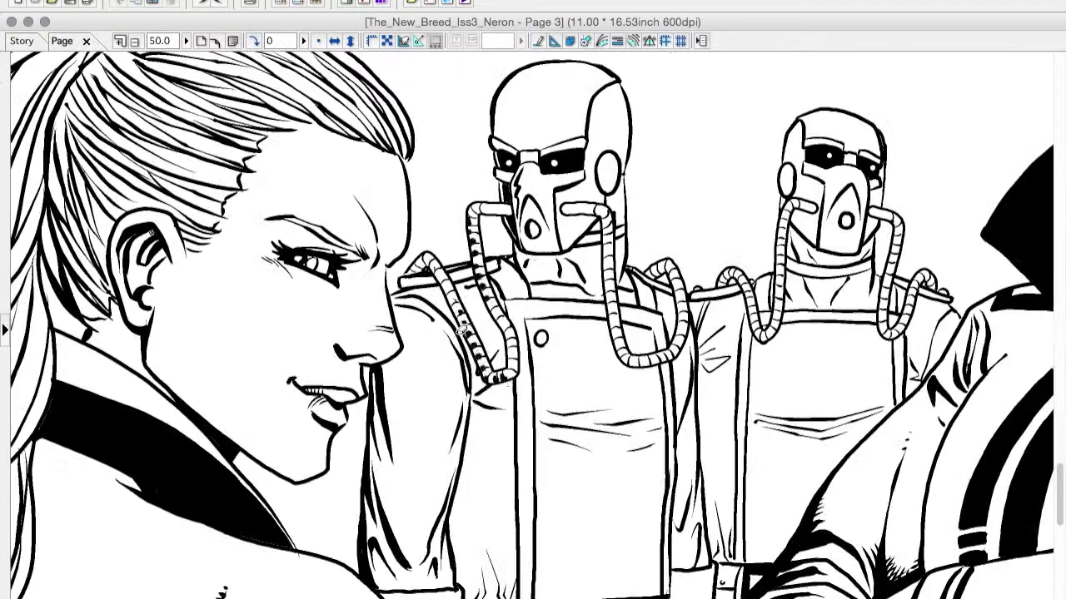
pyautogui.scroll(1, 560, 138)
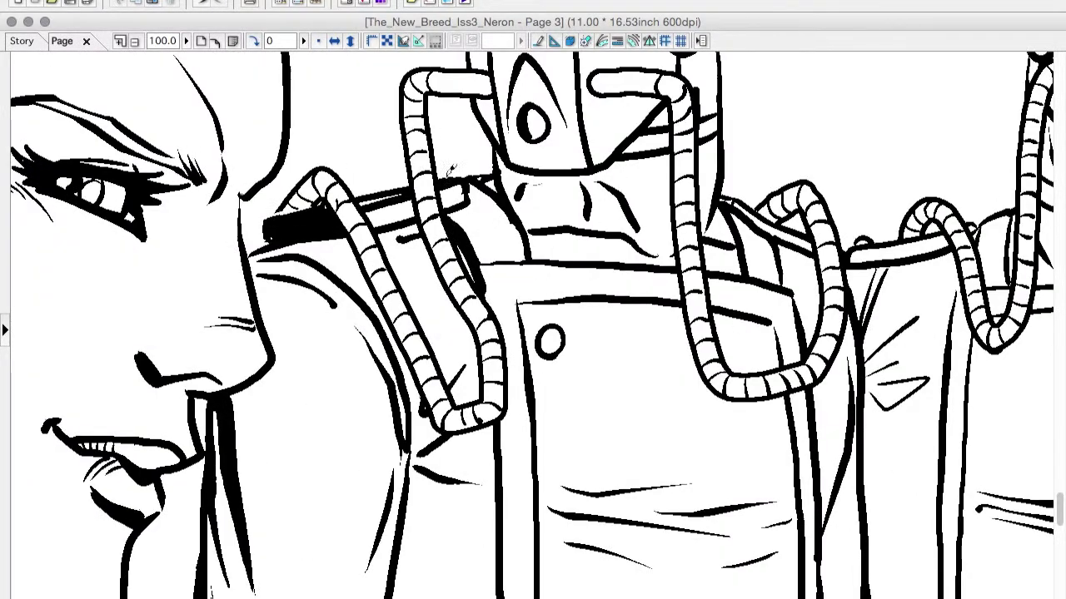
pyautogui.moveTo(325, 228); pyautogui.dragTo(375, 293)
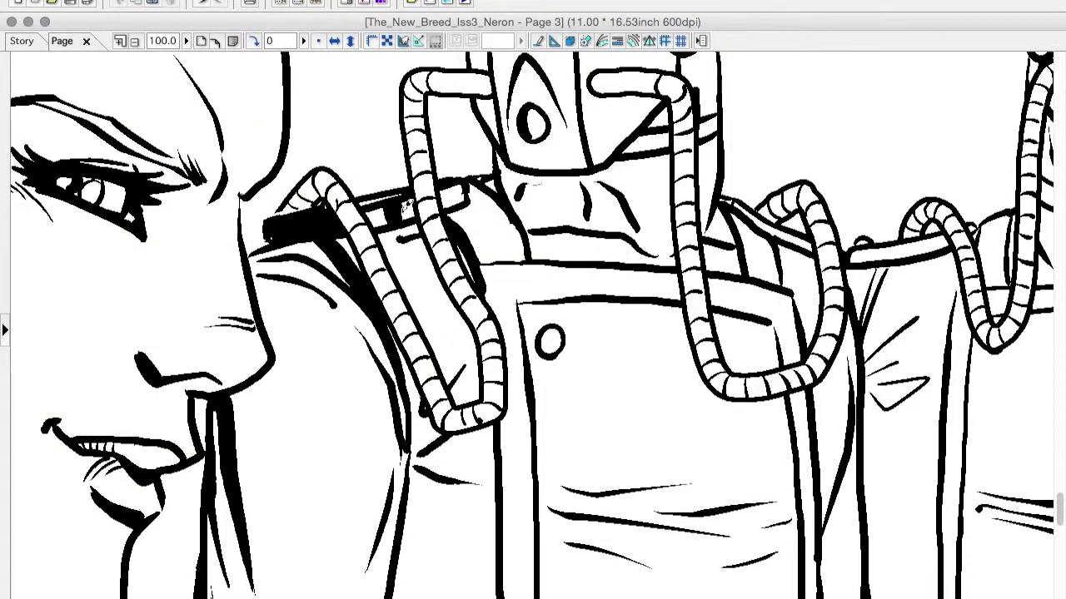
# Step: Thicken the diagonal line below the mask and the torso's bottom edge, and add an inner line to the ear piece
pyautogui.scroll(5, 417, 349)
pyautogui.hscroll(3, 416, 350)
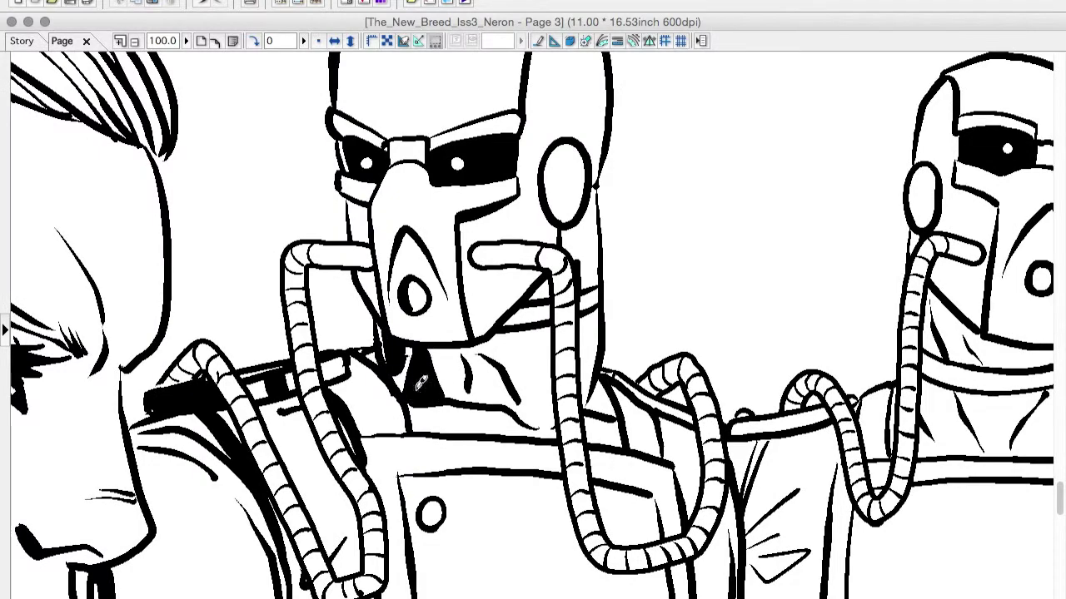
pyautogui.moveTo(479, 358); pyautogui.dragTo(533, 425)
pyautogui.moveTo(413, 428); pyautogui.dragTo(529, 427)
pyautogui.moveTo(563, 139)
pyautogui.mouseDown()
pyautogui.moveTo(551, 219)
pyautogui.moveTo(565, 182)
pyautogui.mouseUp()
pyautogui.scroll(1, 752, 386)
pyautogui.hscroll(-2, 747, 354)
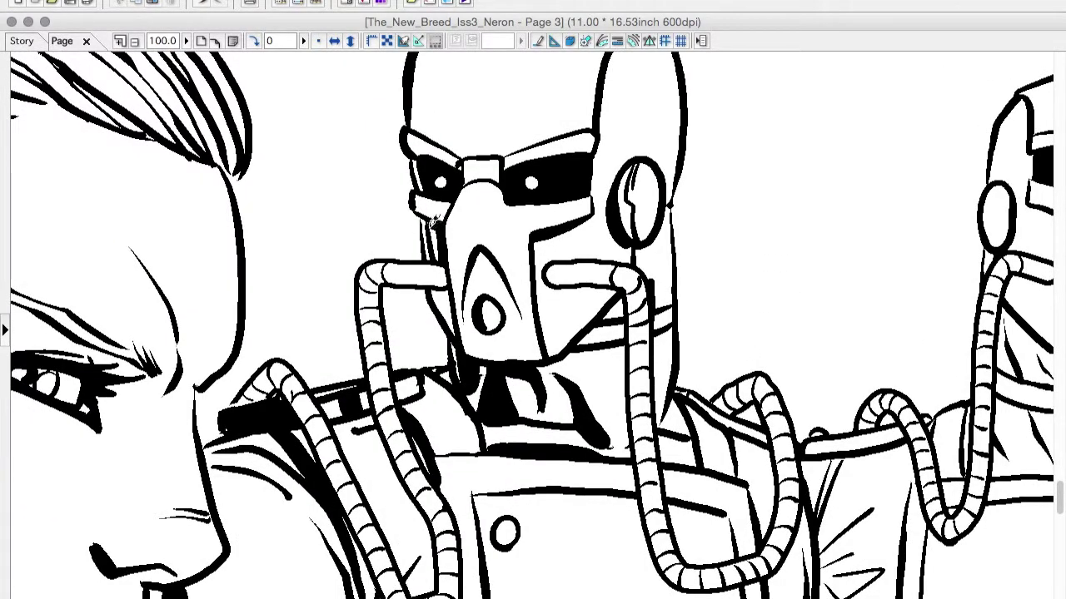
pyautogui.scroll(-5, 442, 188)
pyautogui.hscroll(-2, 442, 188)
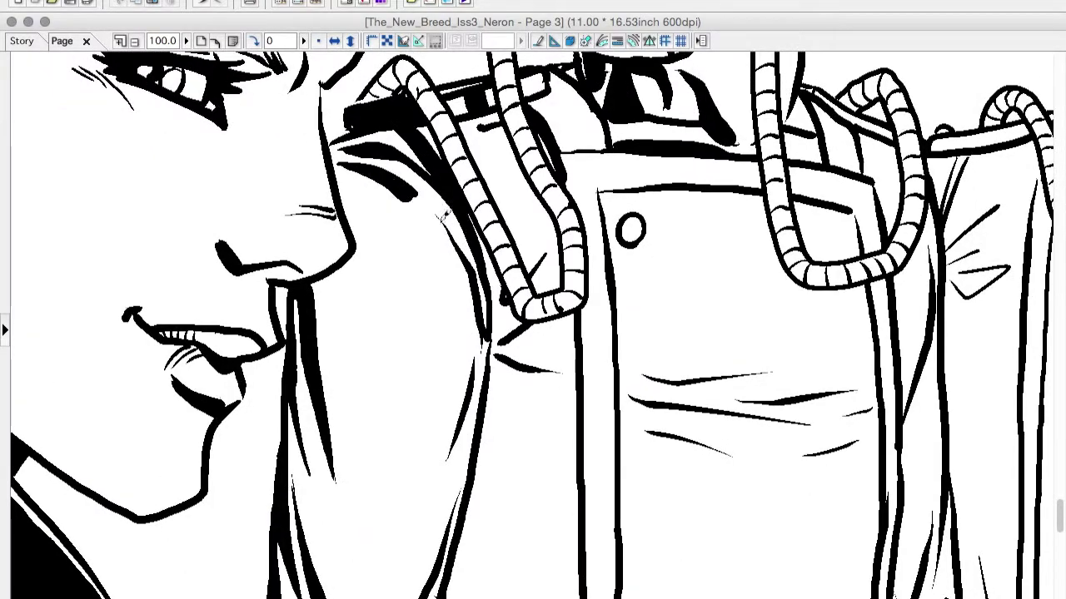
# Step: Thicken two vertical lines on the soldier's coat
pyautogui.scroll(-3, 562, 362)
pyautogui.scroll(2, 563, 362)
pyautogui.moveTo(563, 361); pyautogui.dragTo(566, 596)
pyautogui.moveTo(748, 246); pyautogui.dragTo(760, 558)
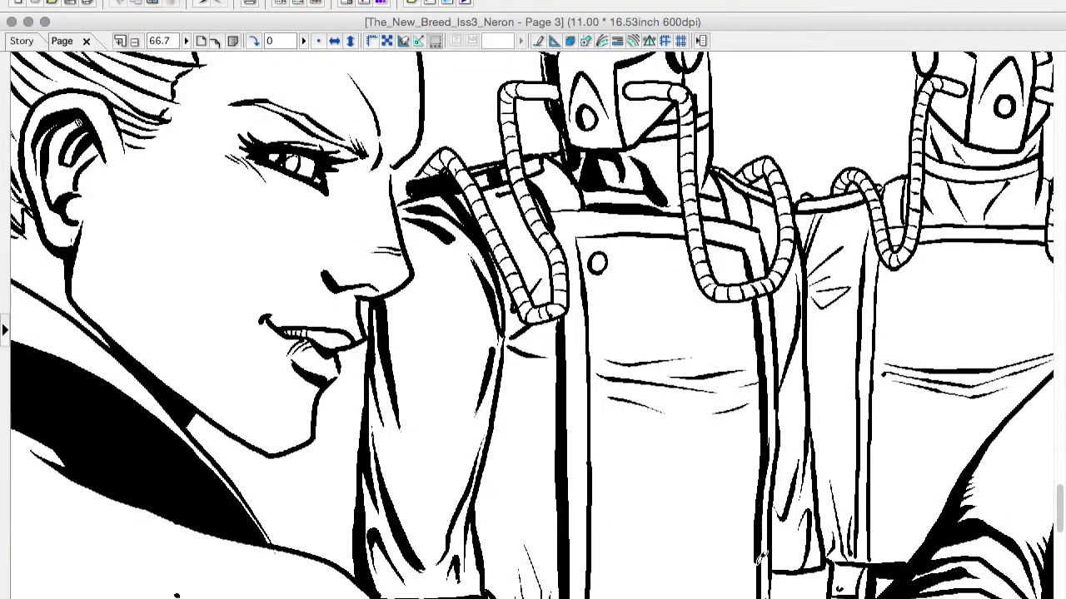
# Step: Thicken the lower bands of the belt pouches, undoing a stray ink blob
pyautogui.scroll(-1, 862, 469)
pyautogui.scroll(1, 532, 324)
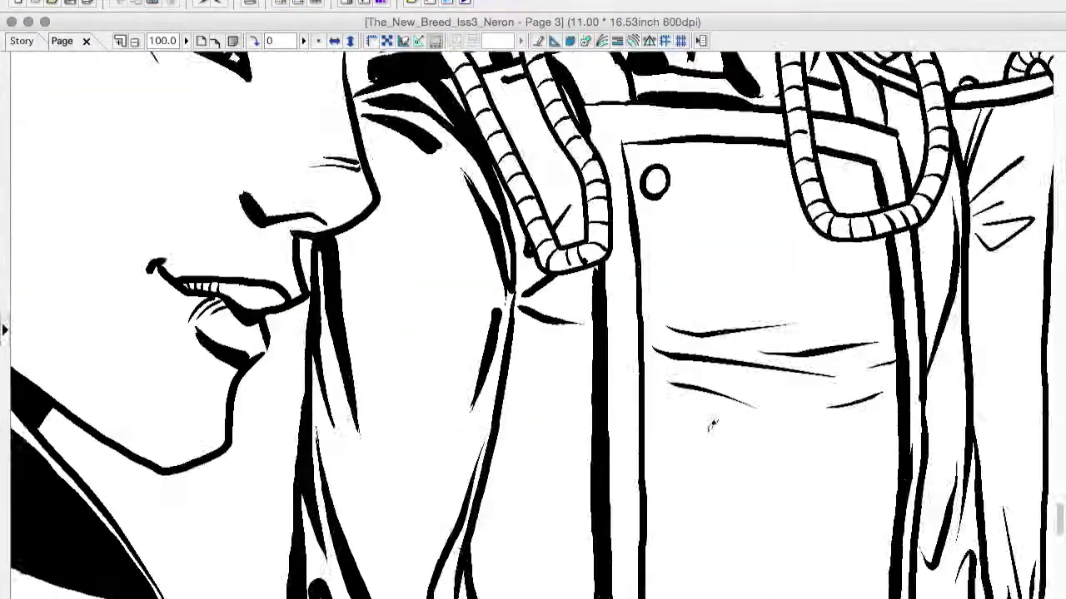
pyautogui.scroll(-3, 533, 325)
pyautogui.scroll(-4, 541, 454)
pyautogui.moveTo(387, 258)
pyautogui.mouseDown()
pyautogui.moveTo(441, 429)
pyautogui.moveTo(450, 408)
pyautogui.mouseUp()
pyautogui.moveTo(458, 241); pyautogui.dragTo(466, 429)
pyautogui.moveTo(511, 338); pyautogui.dragTo(681, 351)
pyautogui.moveTo(861, 275); pyautogui.dragTo(870, 375)
pyautogui.scroll(5, 866, 350)
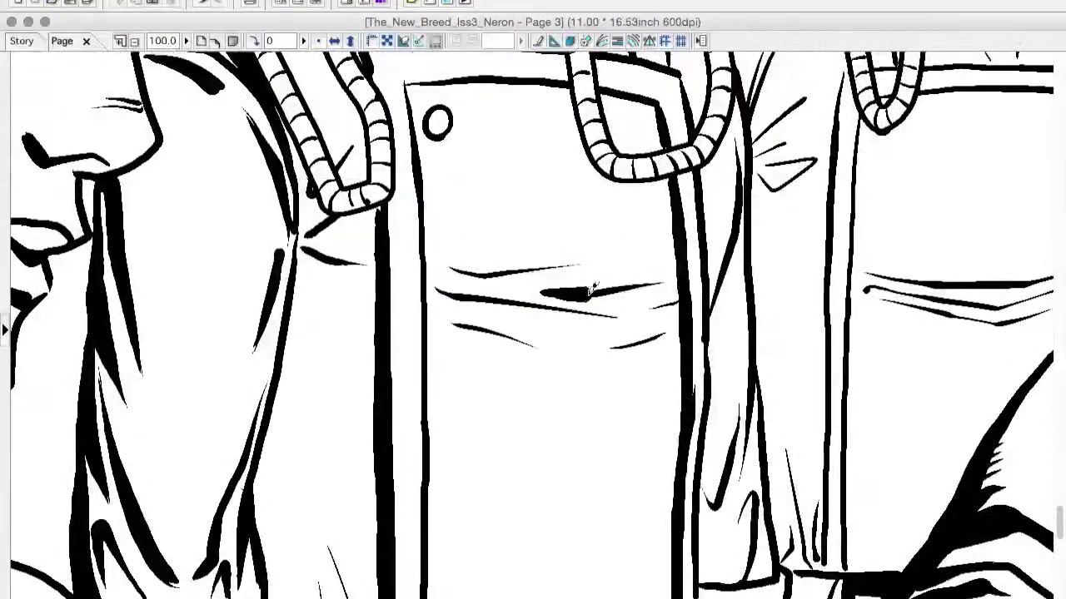
pyautogui.moveTo(442, 292); pyautogui.dragTo(616, 320)
pyautogui.hotkey('ctrl', 'z')
# Step: Ink four fold lines above the soldier's belt
pyautogui.scroll(-2, 491, 329)
pyautogui.scroll(3, 450, 350)
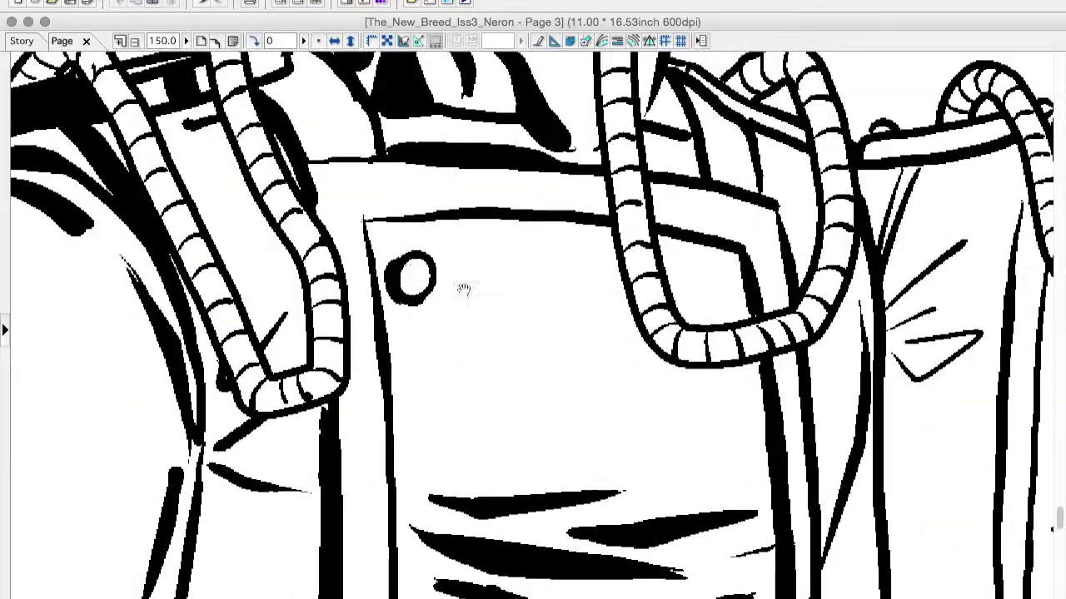
pyautogui.scroll(-3, 436, 416)
pyautogui.moveTo(459, 366); pyautogui.dragTo(468, 427)
pyautogui.moveTo(409, 389); pyautogui.dragTo(377, 426)
pyautogui.moveTo(426, 407); pyautogui.dragTo(430, 426)
pyautogui.moveTo(493, 413); pyautogui.dragTo(489, 397)
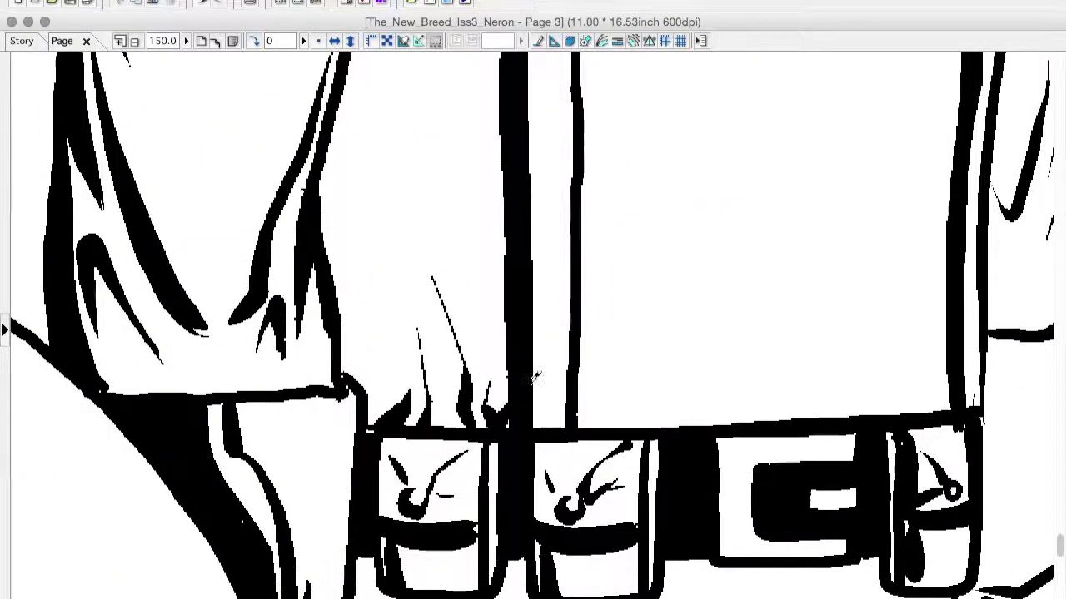
# Step: Fill a black shadow between the belt and the thigh beside the leg
pyautogui.scroll(-2, 535, 377)
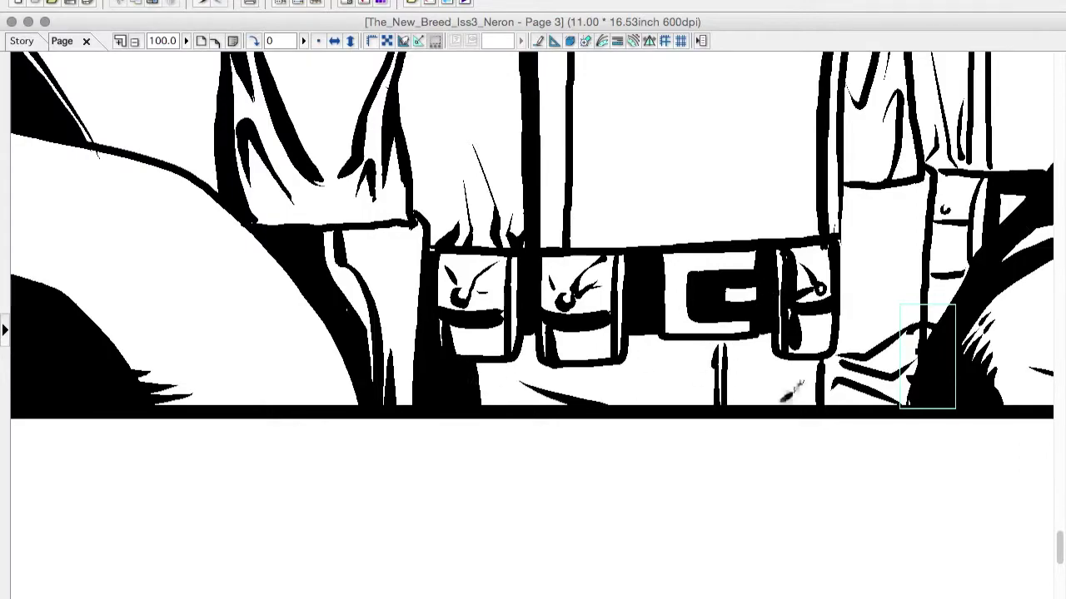
pyautogui.hscroll(10, 716, 373)
pyautogui.scroll(4, 716, 374)
pyautogui.moveTo(457, 350); pyautogui.dragTo(437, 553)
# Step: Trace heavier ink edges along the left and right mask hoses
pyautogui.scroll(-6, 499, 533)
pyautogui.scroll(6, 561, 492)
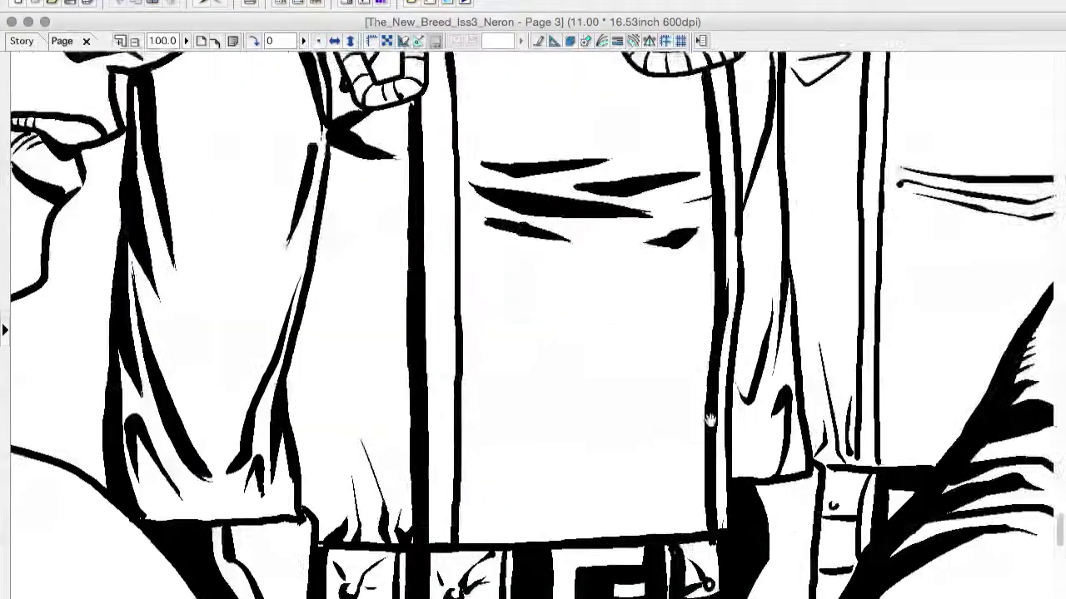
pyautogui.scroll(4, 536, 214)
pyautogui.hscroll(-7, 537, 214)
pyautogui.scroll(1, 413, 293)
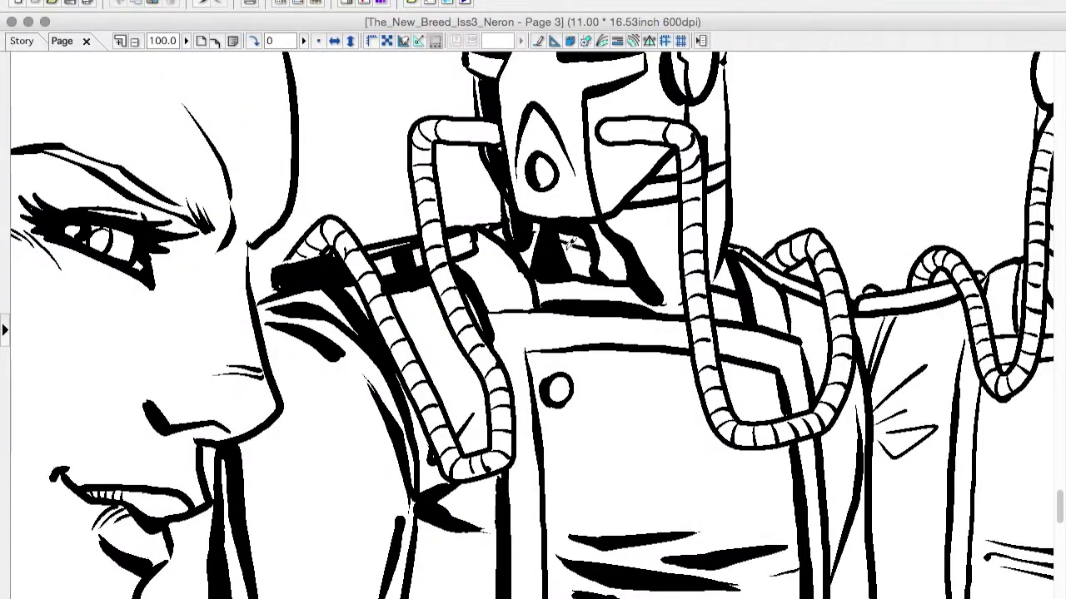
pyautogui.scroll(3, 570, 241)
pyautogui.scroll(-5, 570, 241)
pyautogui.moveTo(271, 204)
pyautogui.mouseDown()
pyautogui.moveTo(308, 213)
pyautogui.moveTo(420, 429)
pyautogui.mouseUp()
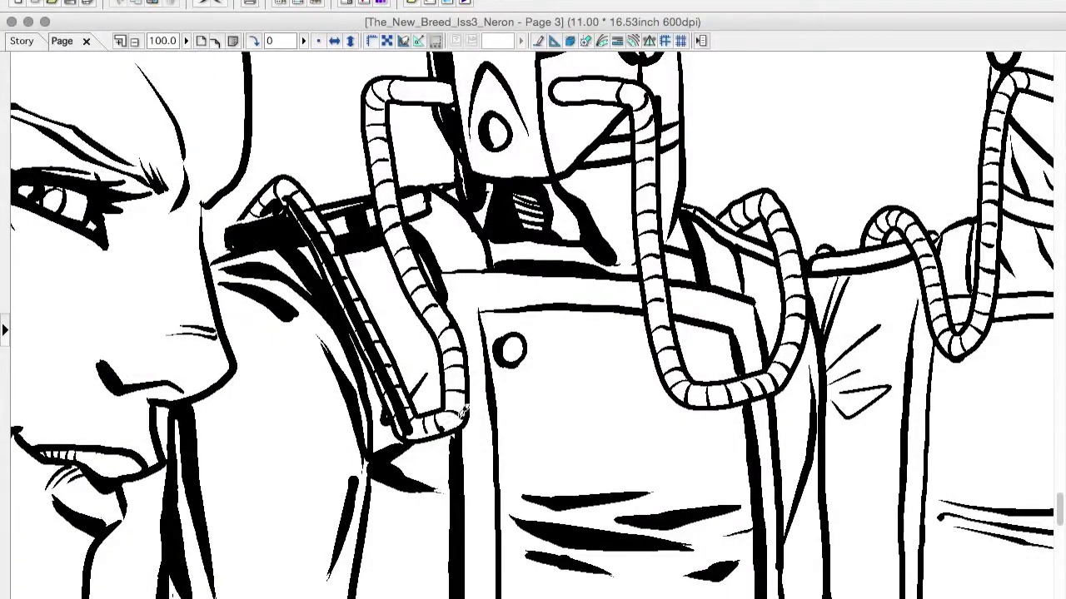
pyautogui.moveTo(377, 79)
pyautogui.mouseDown()
pyautogui.moveTo(395, 216)
pyautogui.moveTo(460, 403)
pyautogui.mouseUp()
pyautogui.scroll(3, 459, 403)
pyautogui.hscroll(6, 459, 403)
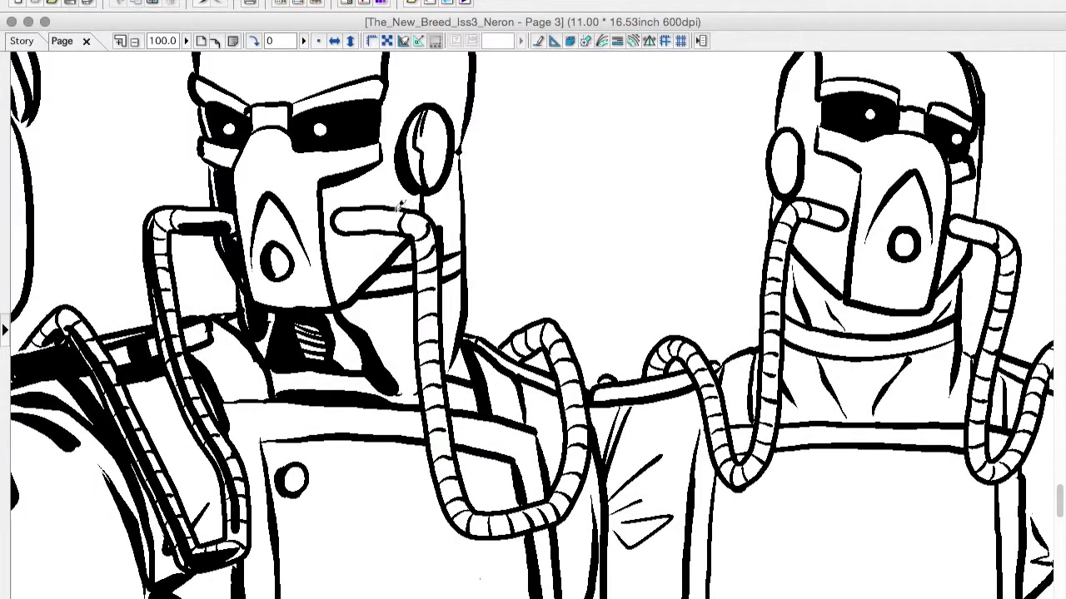
pyautogui.moveTo(340, 223)
pyautogui.mouseDown()
pyautogui.moveTo(429, 398)
pyautogui.moveTo(481, 546)
pyautogui.mouseUp()
pyautogui.moveTo(557, 346); pyautogui.dragTo(556, 500)
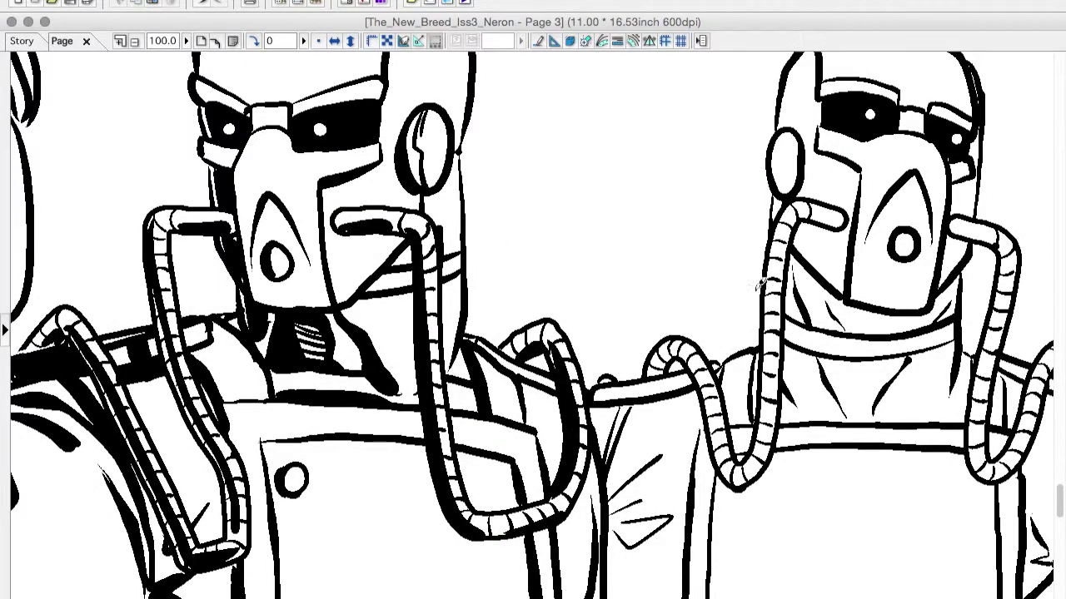
pyautogui.press('Tab')
pyautogui.press('super+plus')
# Step: Thin the pen to 0.45 mm, check the hose detail and soldier's head, then enlarge it to 0.75 mm
pyautogui.press('[')
pyautogui.press('[')
pyautogui.press('[')
pyautogui.press('[')
pyautogui.press('[')
pyautogui.press('[')
pyautogui.press('[')
pyautogui.press('[')
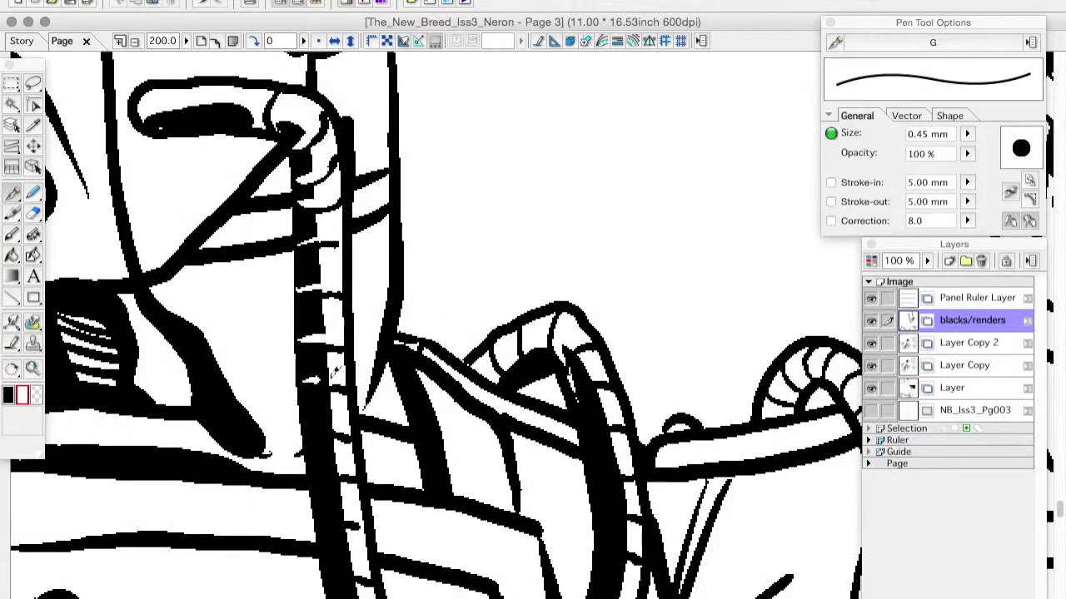
pyautogui.scroll(-5, 475, 453)
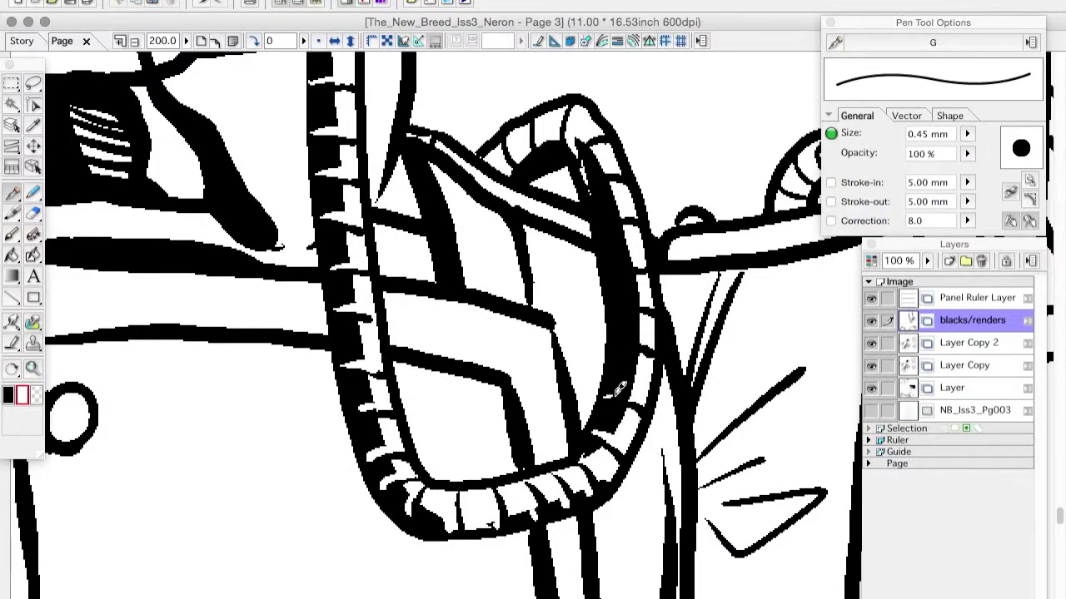
pyautogui.press('super+minus')
pyautogui.press('super+minus')
pyautogui.press('super+minus')
pyautogui.press('super+plus')
pyautogui.press('super+plus')
pyautogui.press('super+plus')
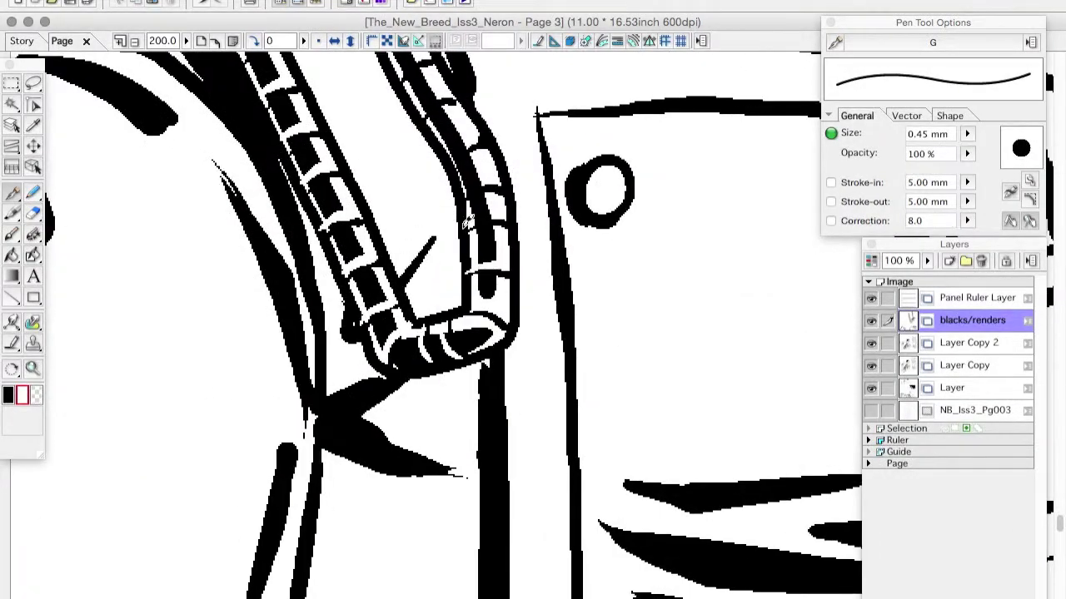
pyautogui.scroll(10, 375, 305)
pyautogui.press('super+minus')
pyautogui.press('super+minus')
pyautogui.press('super+minus')
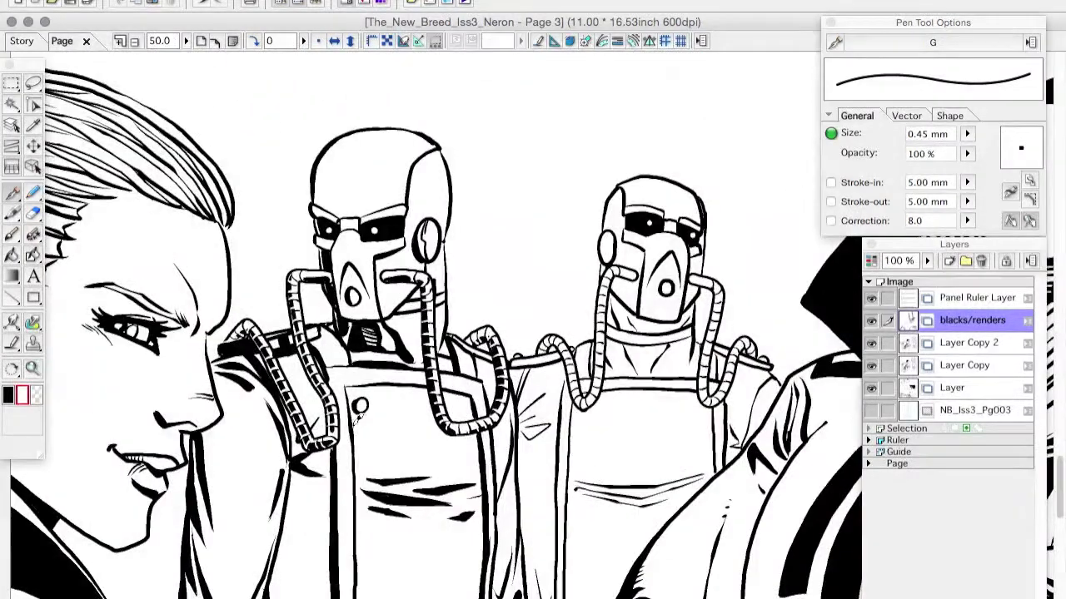
pyautogui.press('super+plus')
pyautogui.press('super+plus')
pyautogui.press(']')
pyautogui.press(']')
pyautogui.press(']')
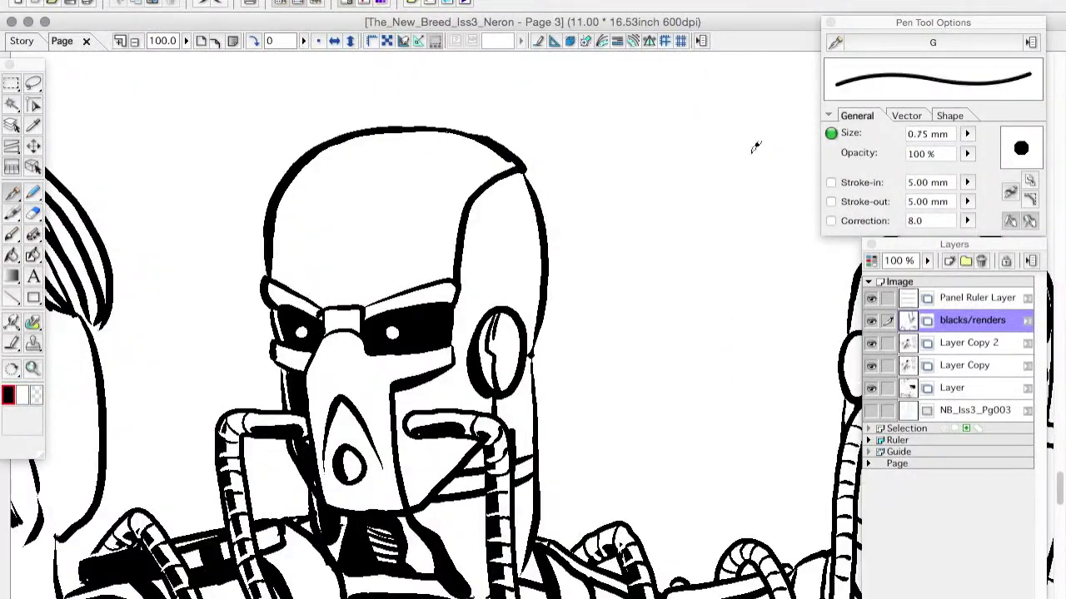
# Step: Hide the palettes and ink a long shadow stroke on the arm plus shading down the sleeve
pyautogui.press('Tab')
pyautogui.scroll(-5, 634, 323)
pyautogui.scroll(4, 634, 321)
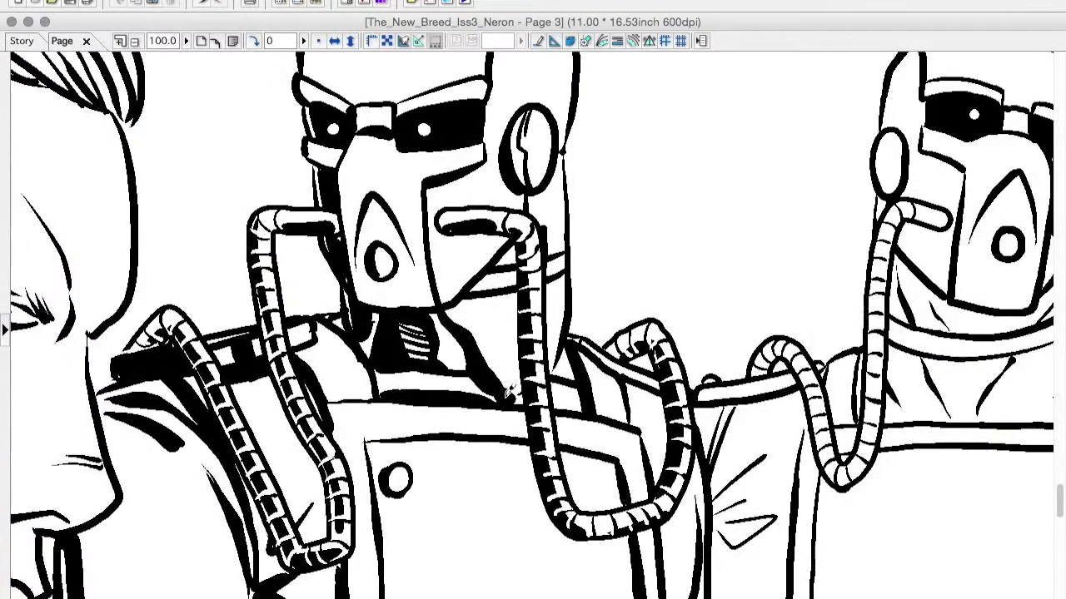
pyautogui.scroll(-6, 372, 321)
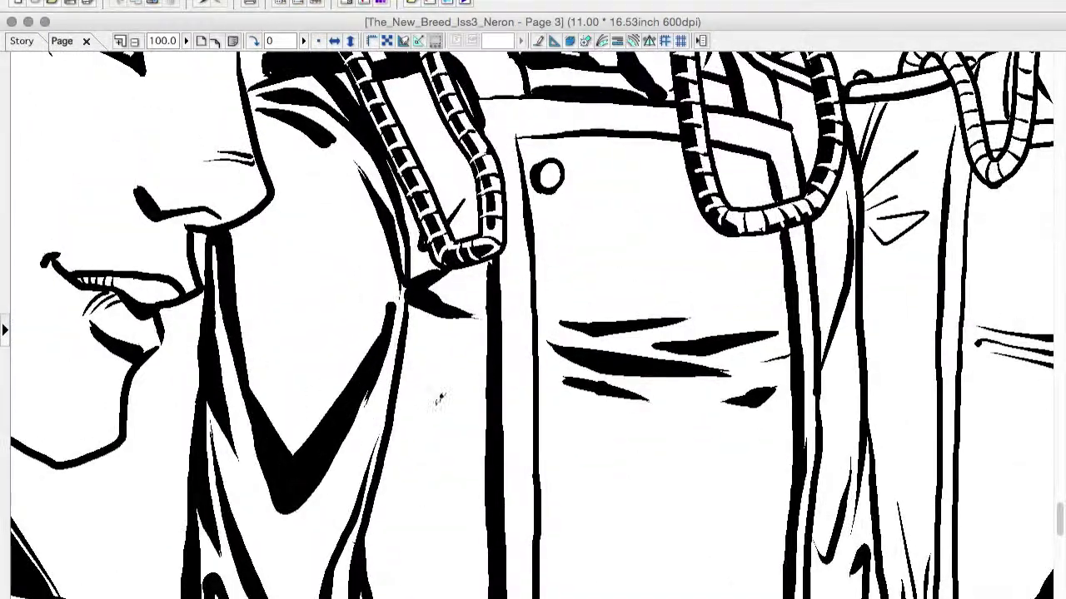
pyautogui.scroll(-3, 441, 400)
pyautogui.scroll(-4, 509, 321)
pyautogui.scroll(3, 578, 268)
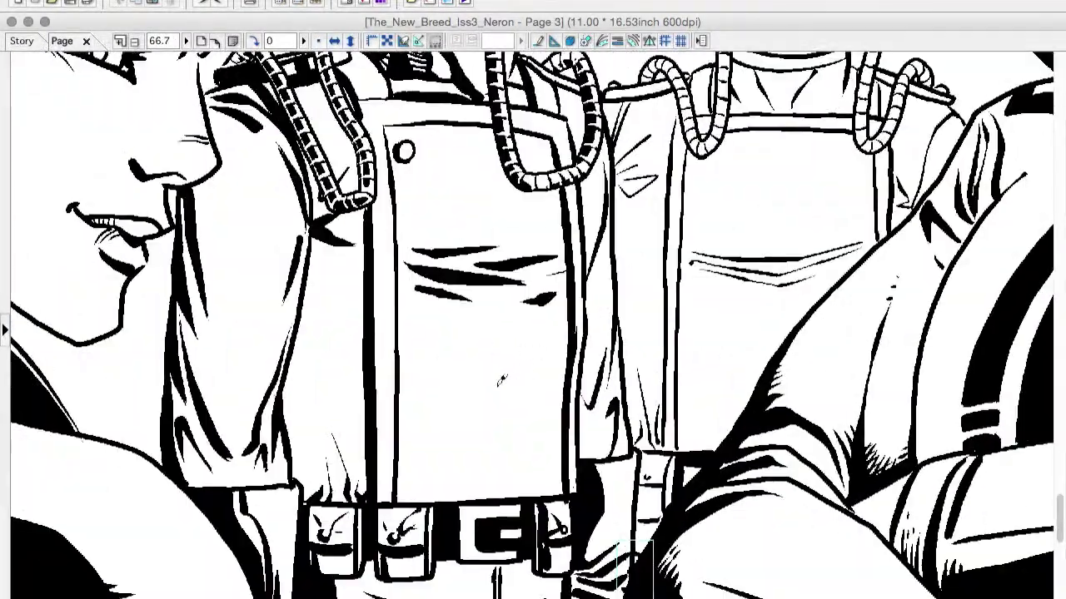
pyautogui.moveTo(309, 253); pyautogui.dragTo(340, 379)
pyautogui.moveTo(310, 291); pyautogui.dragTo(293, 475)
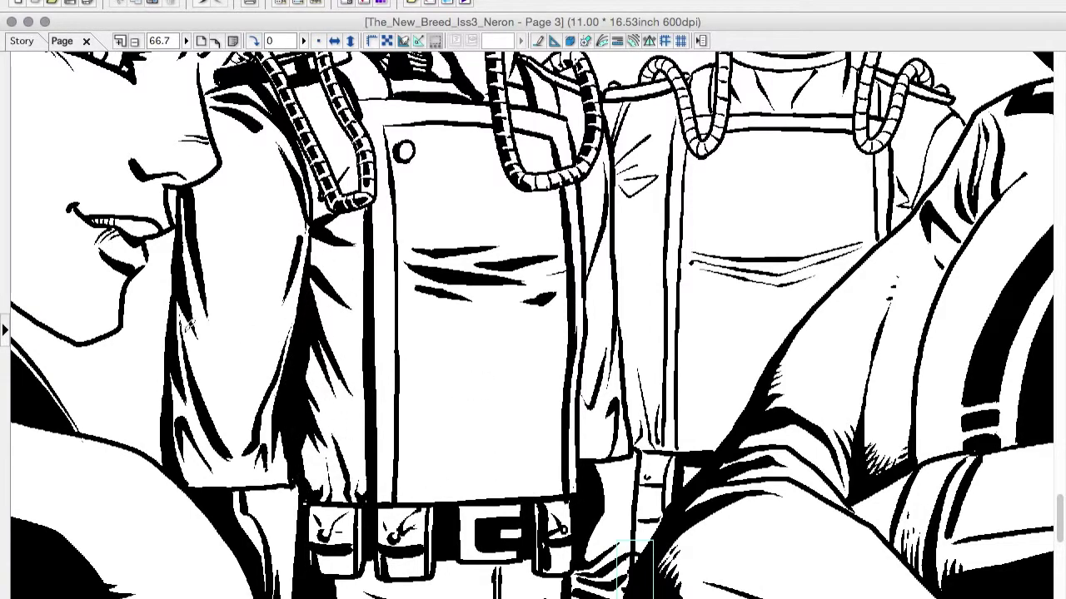
pyautogui.scroll(3, 199, 333)
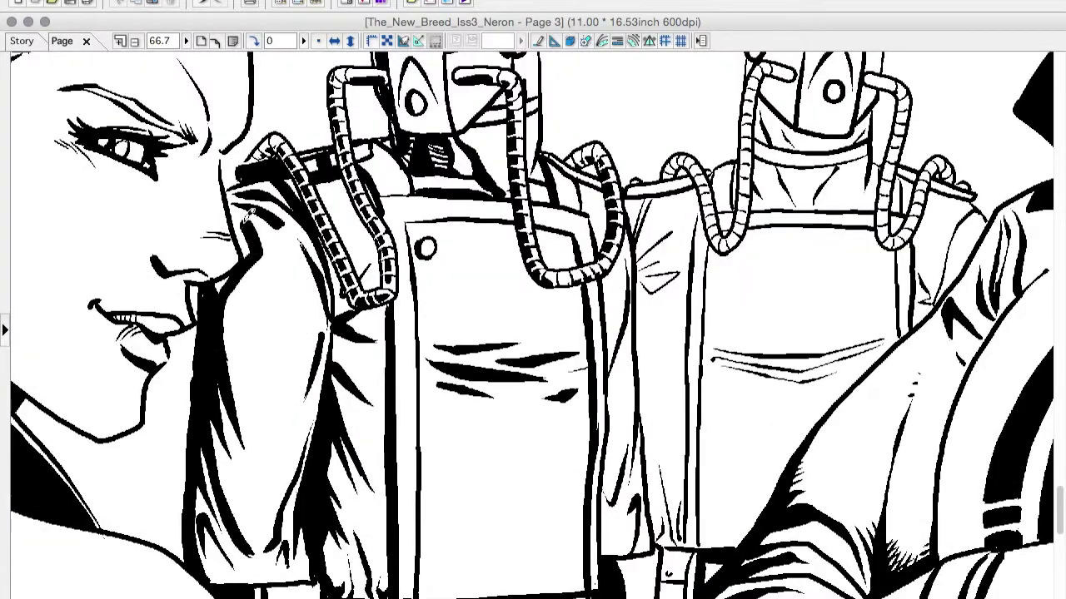
pyautogui.scroll(-2, 533, 230)
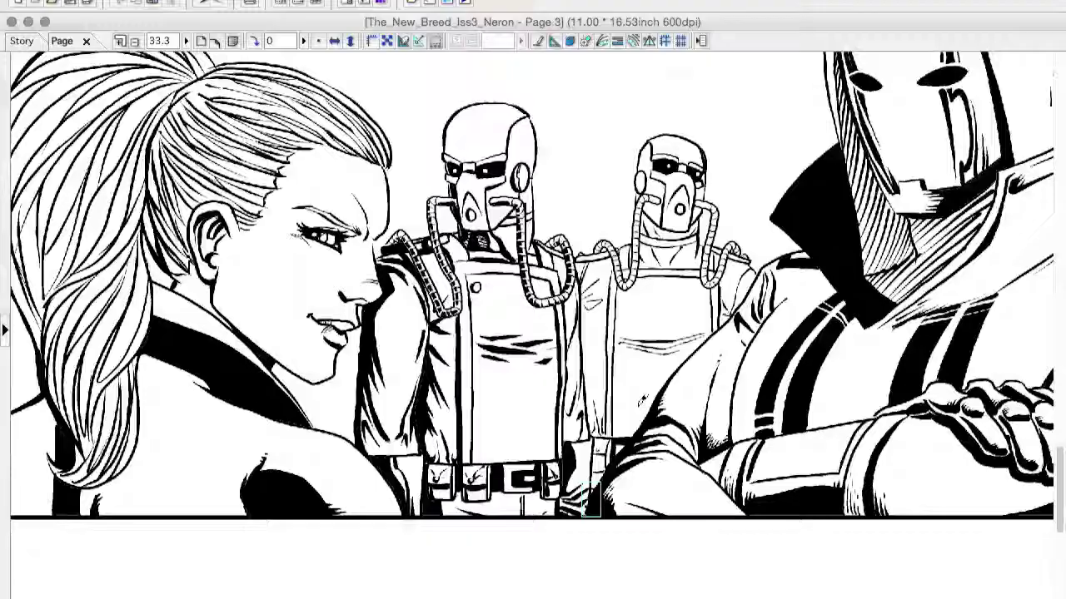